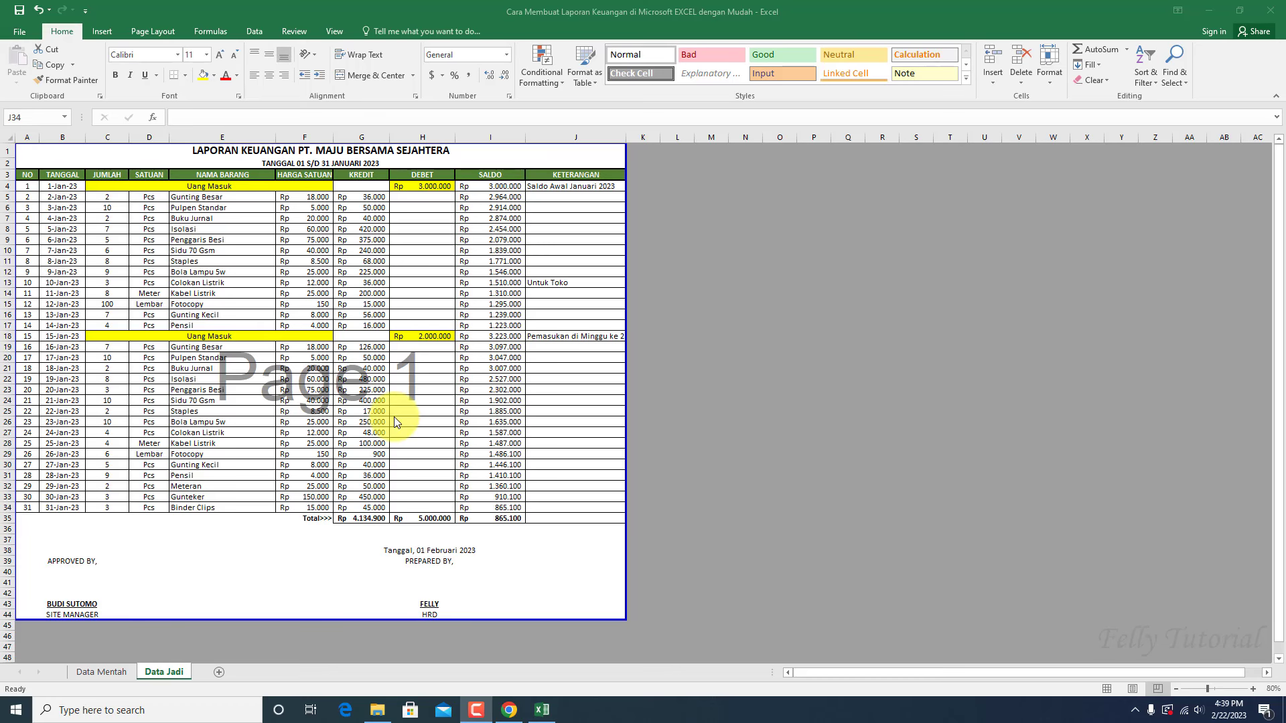
Step: Look over the raw data on Data Mentah, then return to the Data Jadi report
{"action": "left_click", "coordinate": [96, 672]}
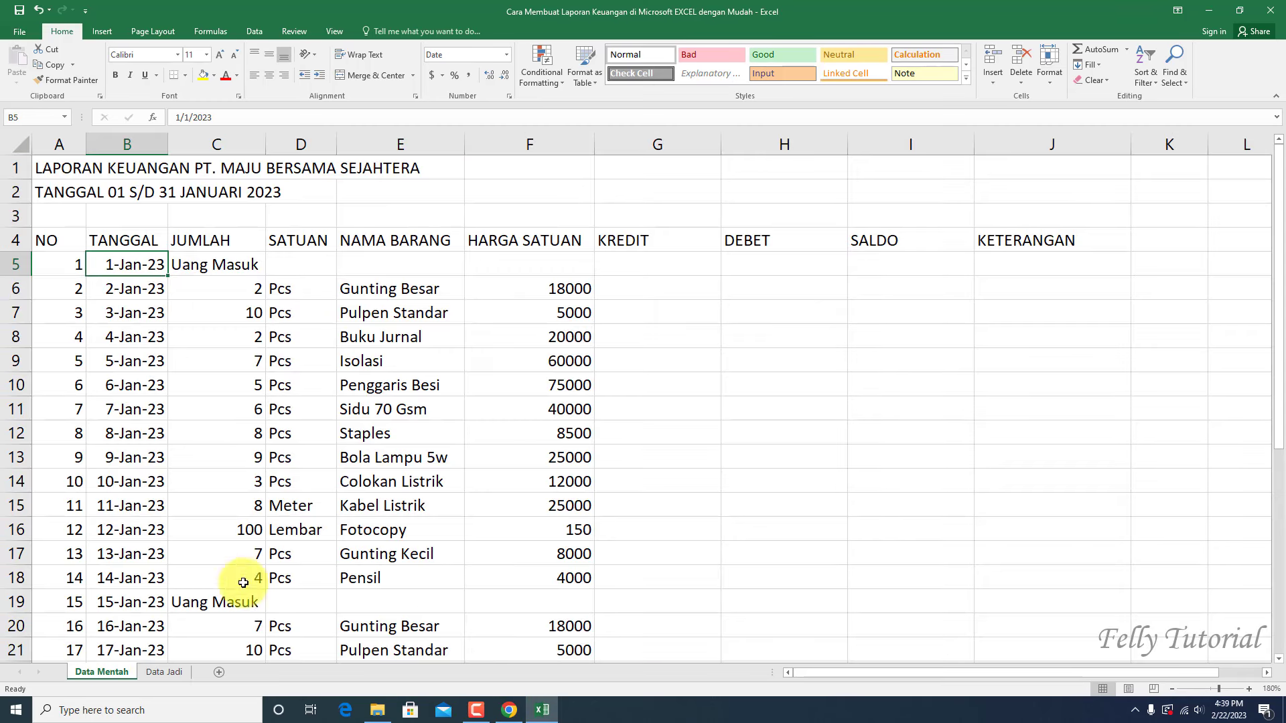
{"action": "scroll", "coordinate": [453, 435], "scroll_direction": "down", "scroll_amount": 3}
{"action": "scroll", "coordinate": [451, 448], "scroll_direction": "up", "scroll_amount": 3}
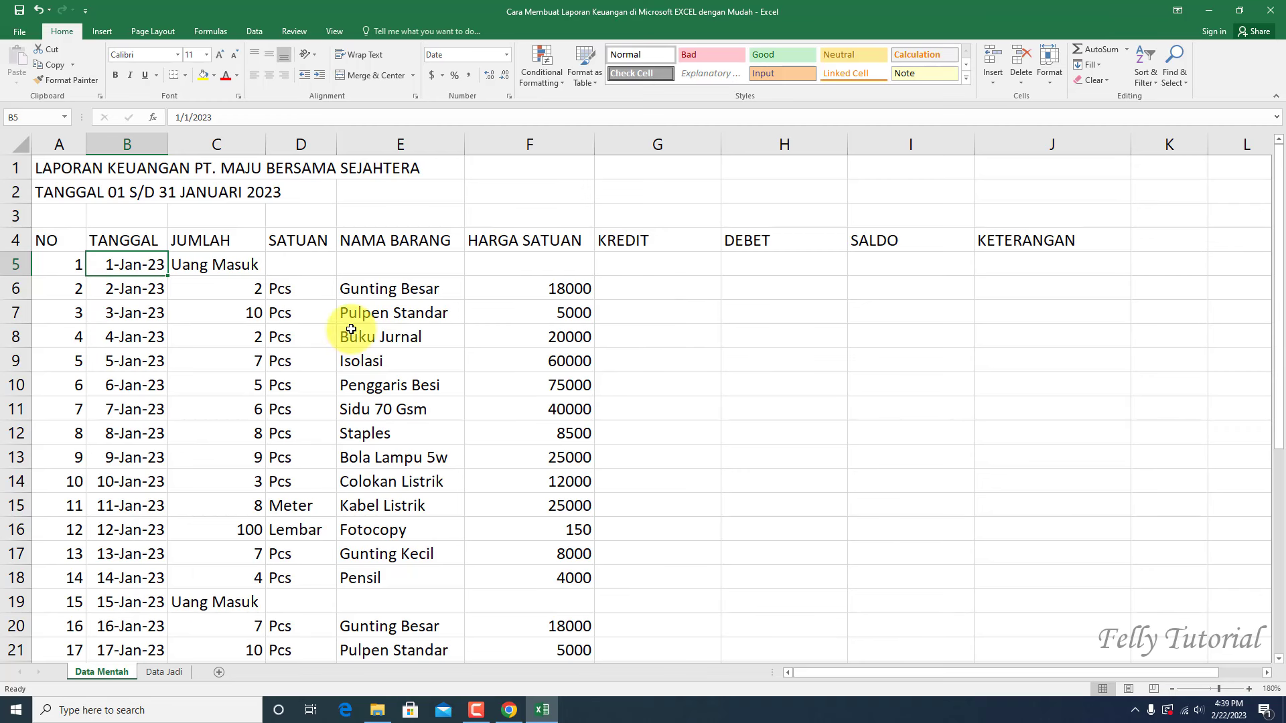
{"action": "scroll", "coordinate": [361, 375], "scroll_direction": "down", "scroll_amount": 3}
{"action": "scroll", "coordinate": [372, 397], "scroll_direction": "down", "scroll_amount": 1}
{"action": "scroll", "coordinate": [373, 397], "scroll_direction": "down", "scroll_amount": 3}
{"action": "scroll", "coordinate": [372, 394], "scroll_direction": "up", "scroll_amount": 4}
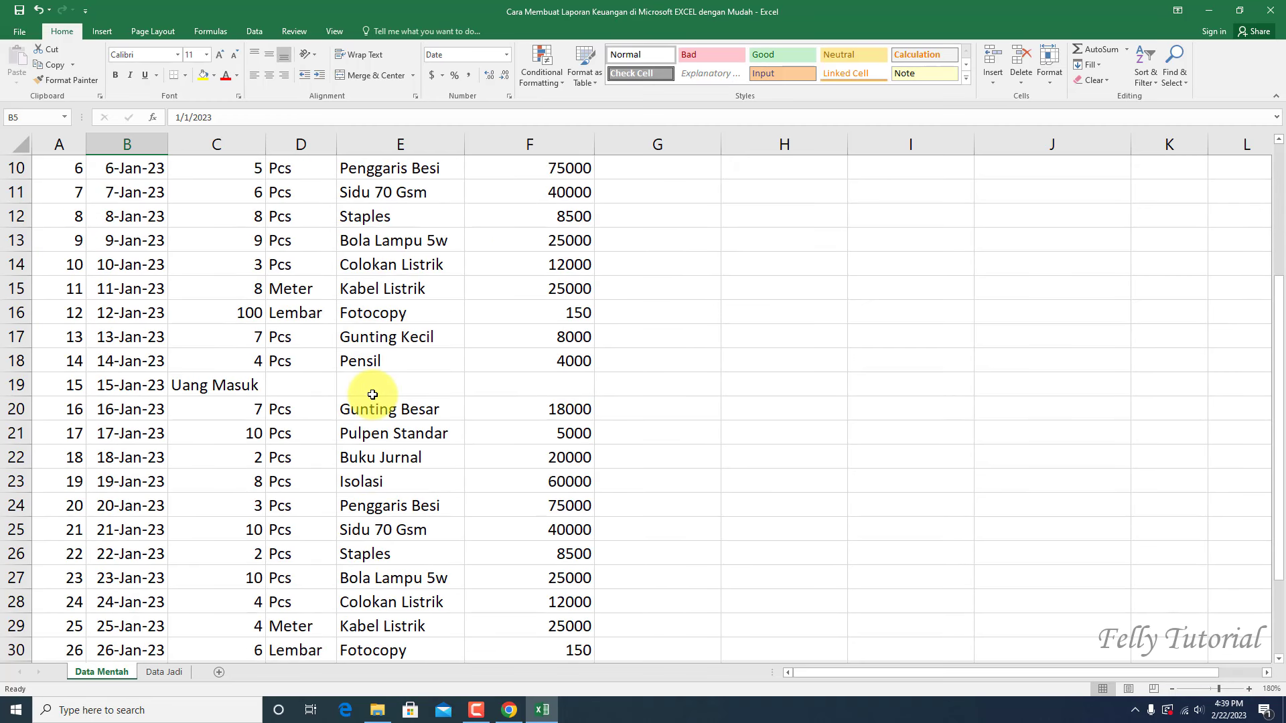
{"action": "scroll", "coordinate": [372, 395], "scroll_direction": "up", "scroll_amount": 3}
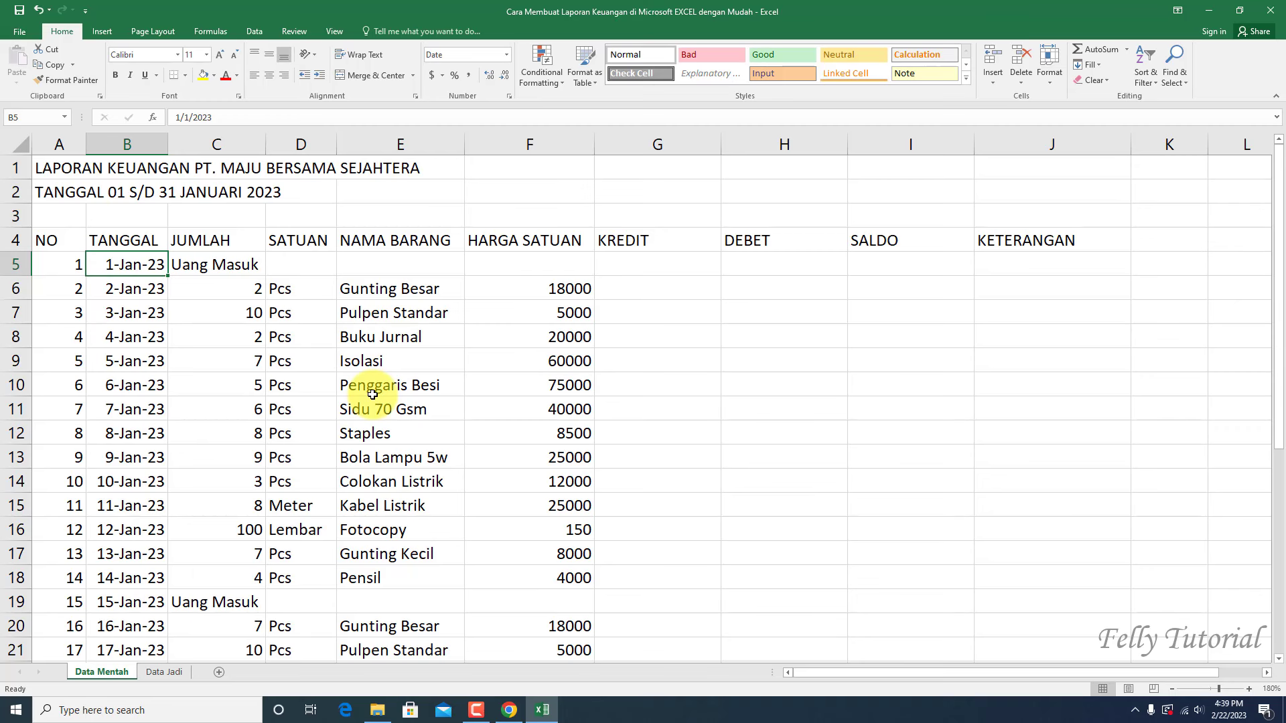
{"action": "scroll", "coordinate": [353, 402], "scroll_direction": "down", "scroll_amount": 1}
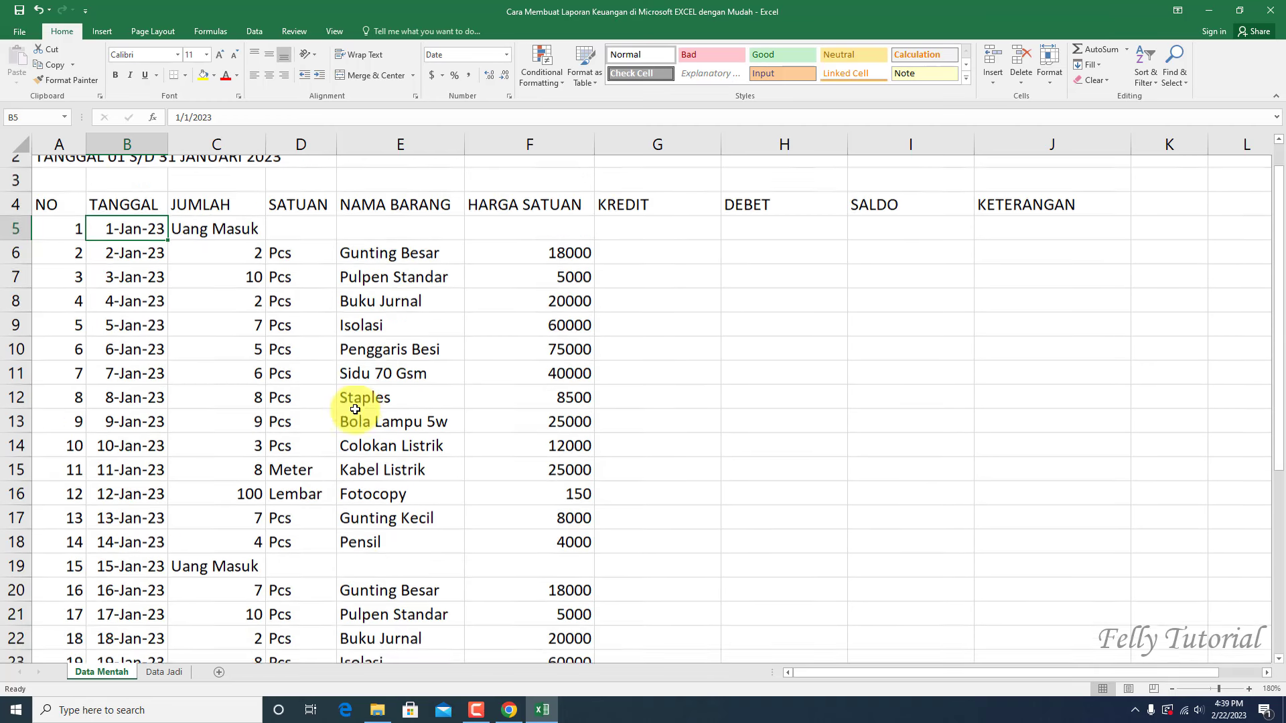
{"action": "scroll", "coordinate": [352, 402], "scroll_direction": "up", "scroll_amount": 1}
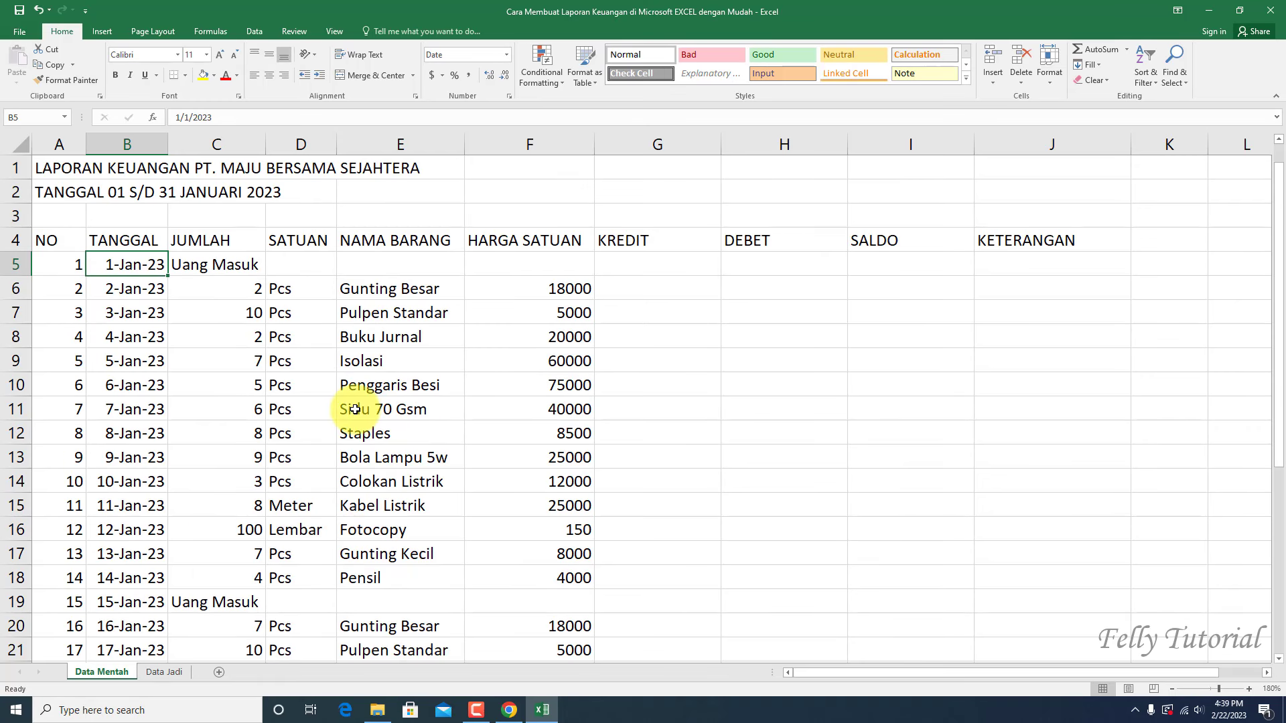
{"action": "left_click", "coordinate": [160, 671]}
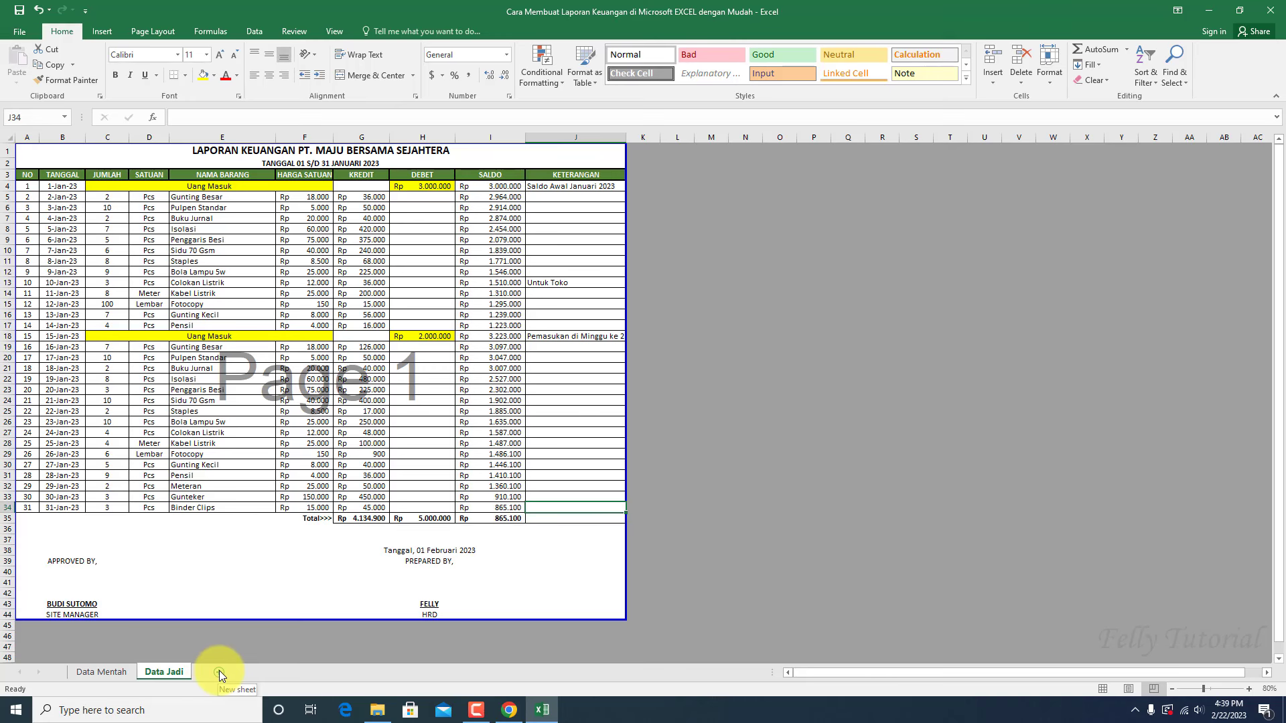
Step: Add a new blank worksheet and zoom it to 180%
{"action": "left_click", "coordinate": [219, 671]}
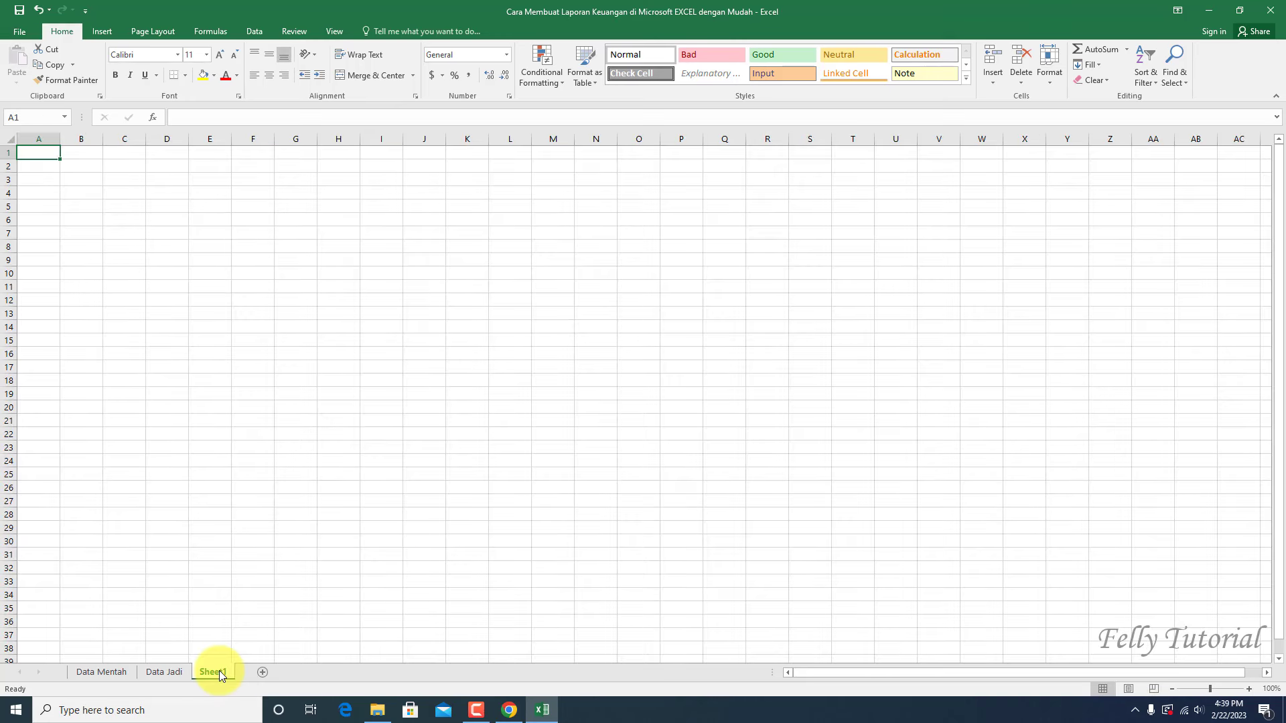
{"action": "left_click", "coordinate": [1248, 689]}
{"action": "left_click", "coordinate": [1248, 689]}
{"action": "left_click", "coordinate": [1248, 689]}
{"action": "left_click", "coordinate": [1248, 688]}
{"action": "left_click", "coordinate": [1247, 689]}
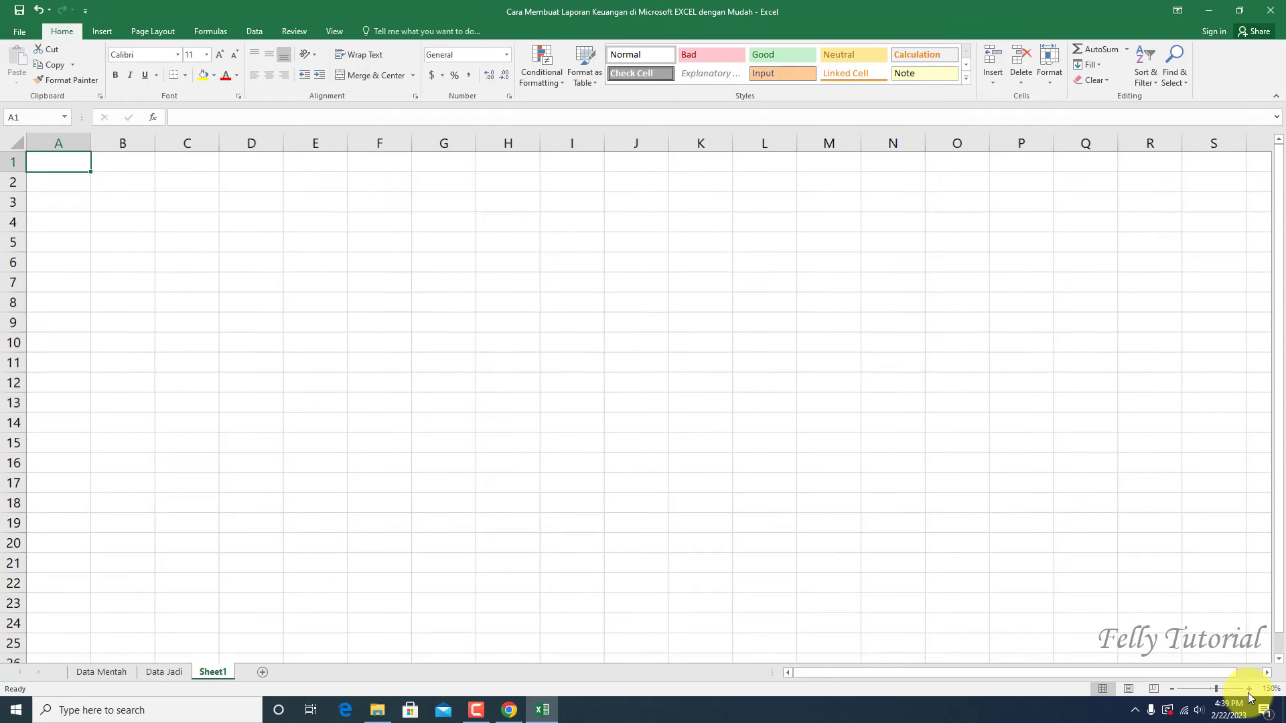
{"action": "left_click", "coordinate": [1248, 689]}
{"action": "left_click", "coordinate": [1247, 688]}
{"action": "left_click", "coordinate": [1247, 689]}
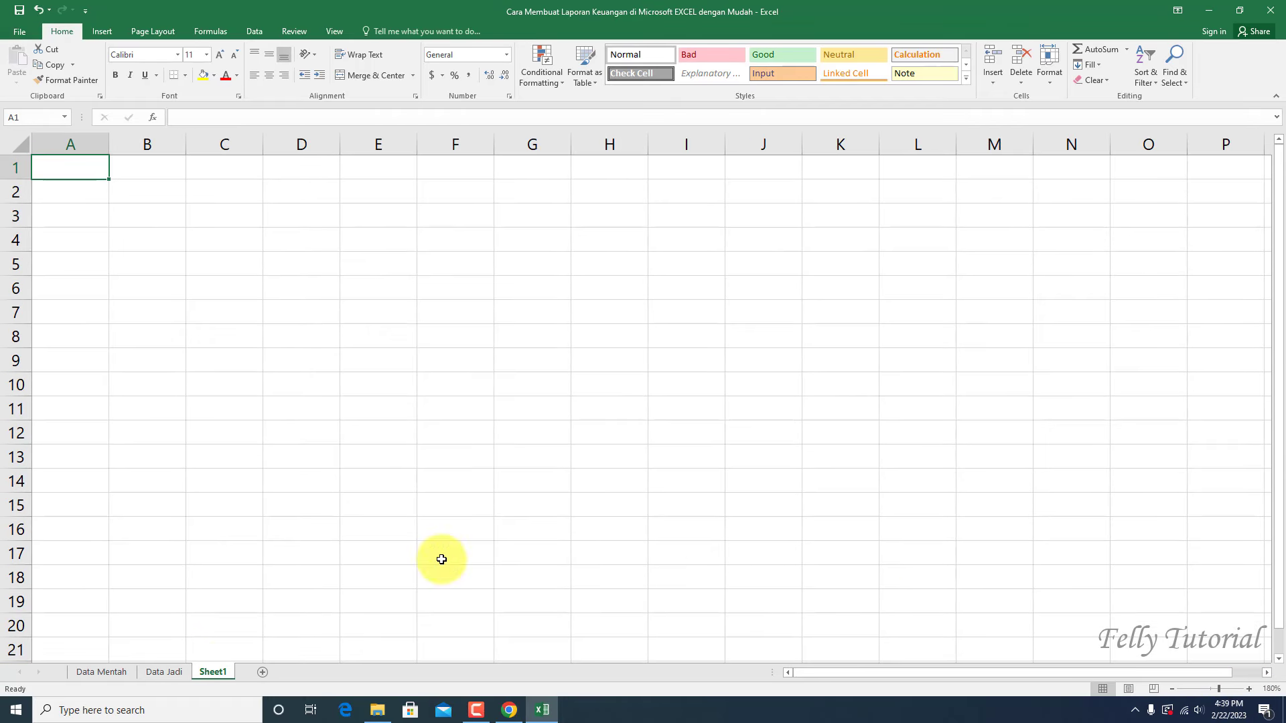
Step: Rename the new sheet to 'Laporan Keuangan Baru' and go to cell A1
{"action": "right_click", "coordinate": [218, 671]}
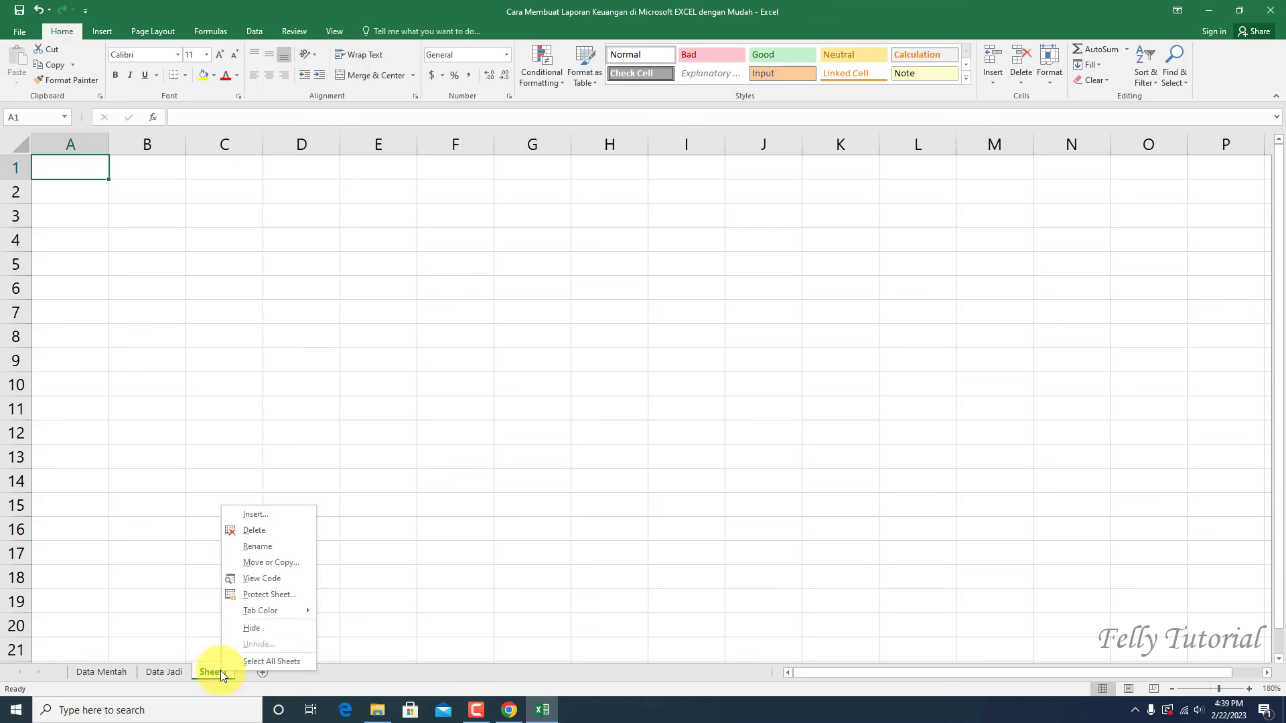
{"action": "left_click", "coordinate": [273, 553]}
{"action": "type", "text": "Lapo"}
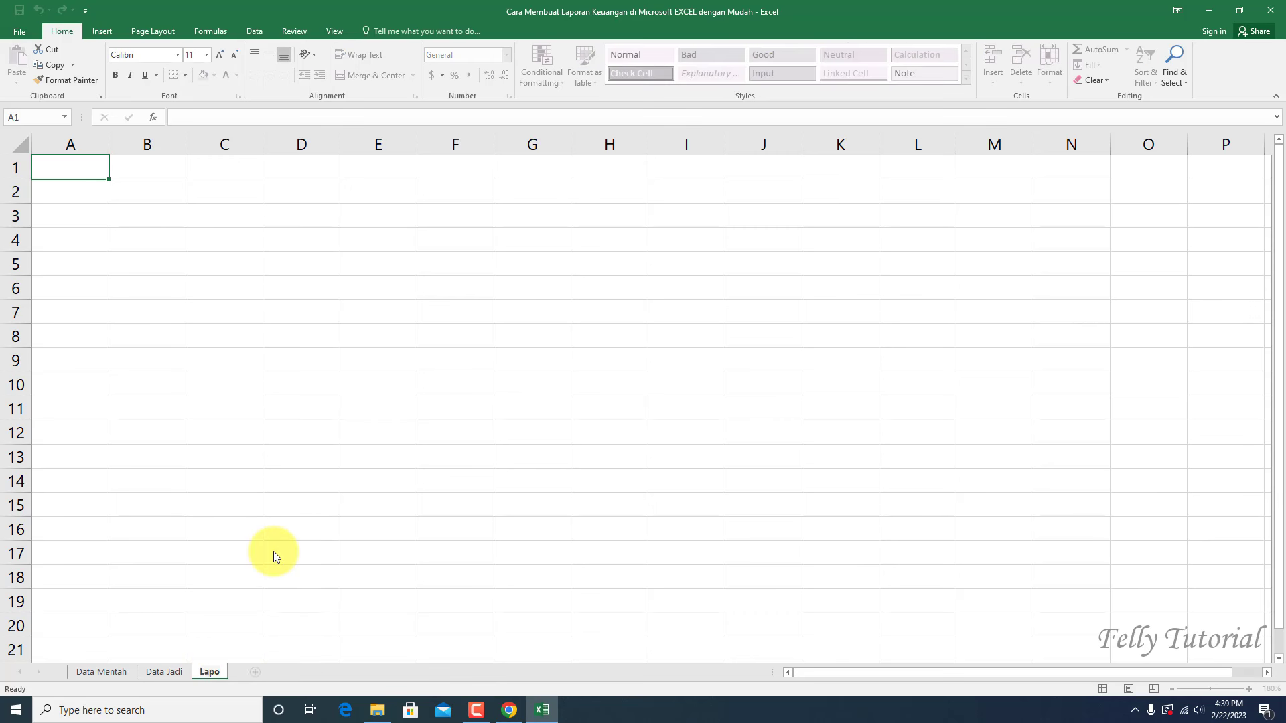
{"action": "type", "text": "ran Keuan"}
{"action": "type", "text": "gan Baru"}
{"action": "left_click", "coordinate": [455, 457]}
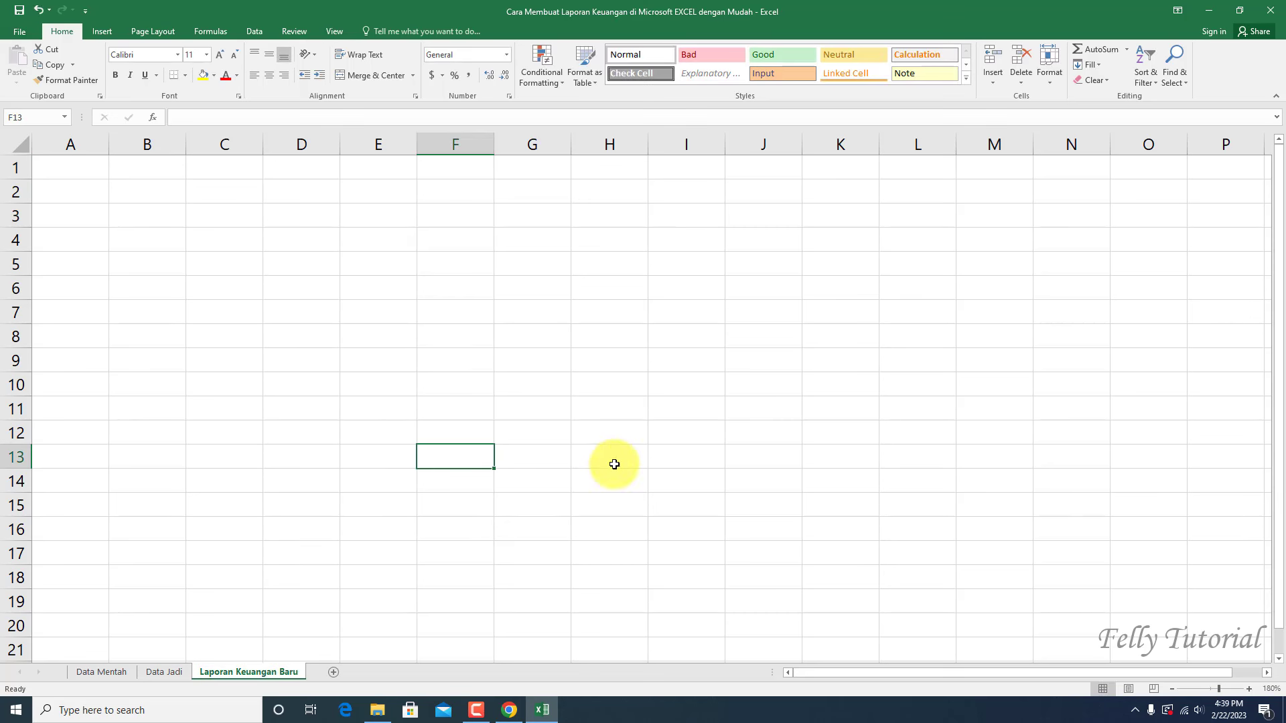
{"action": "left_click", "coordinate": [85, 174]}
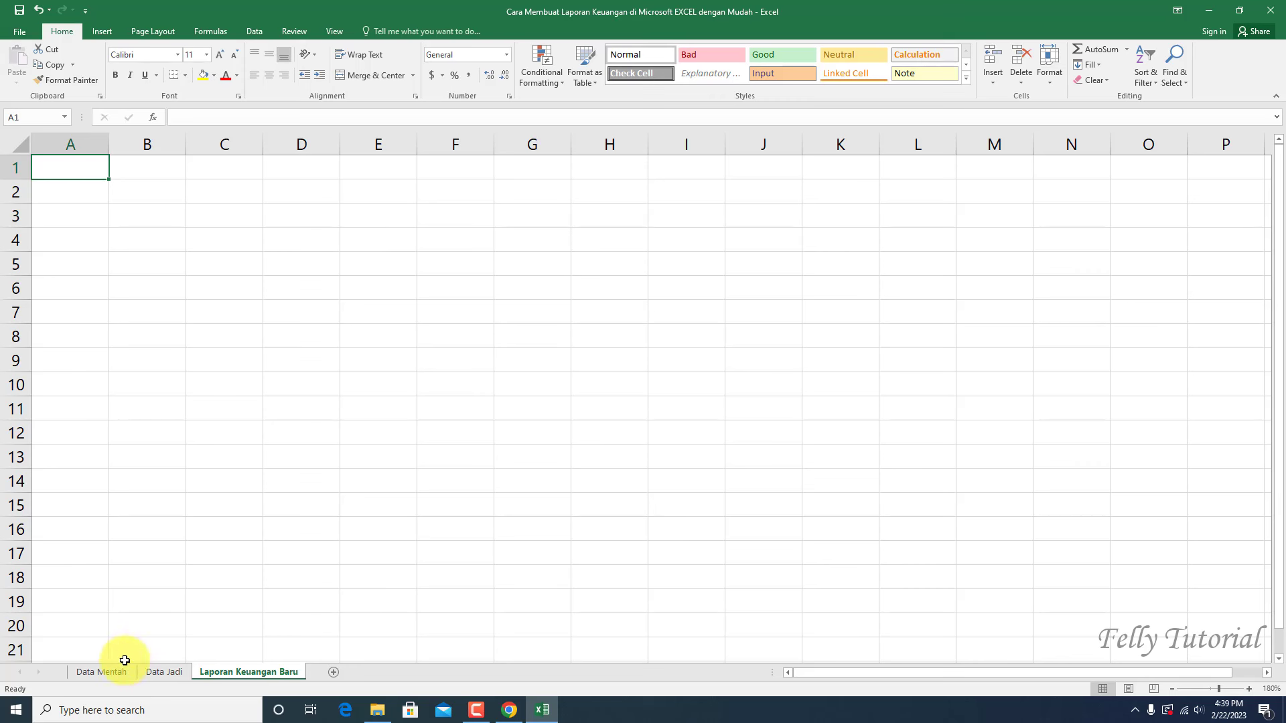
Step: Copy the title and date cells A1:A2 from Data Mentah into A1 of Laporan Keuangan Baru
{"action": "left_click", "coordinate": [102, 673]}
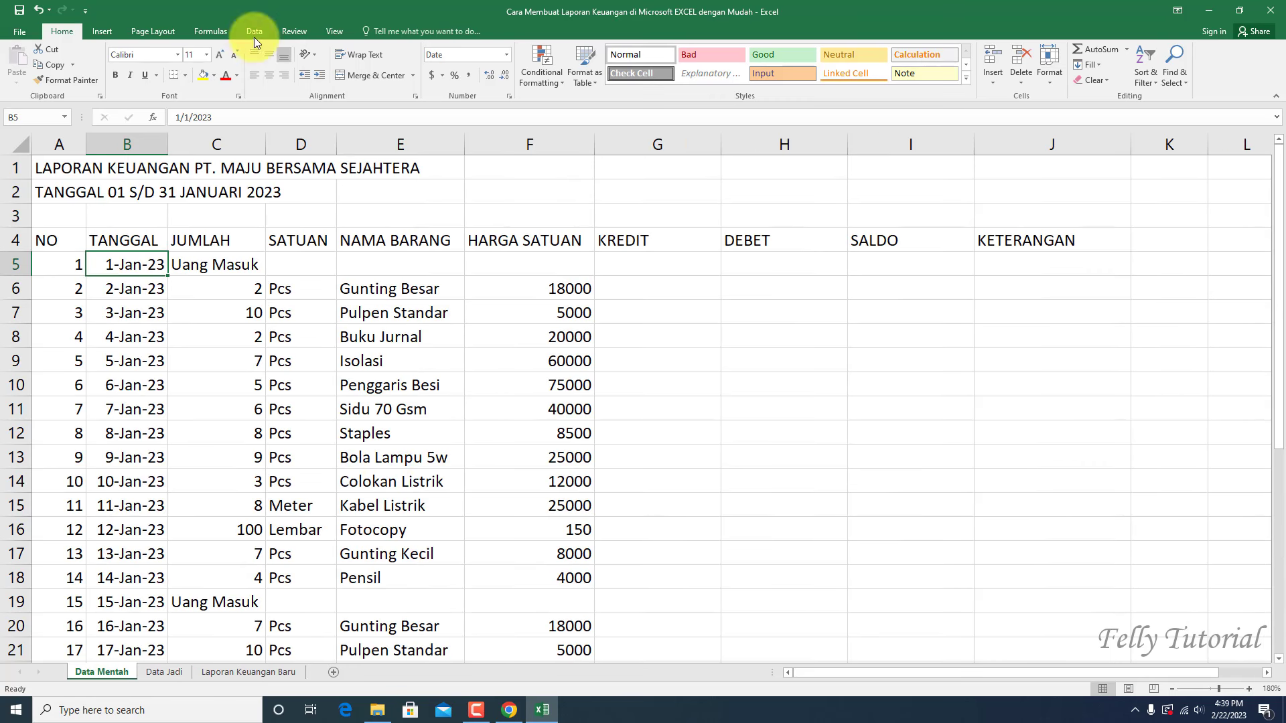
{"action": "mouse_move", "coordinate": [50, 169]}
{"action": "left_mouse_down"}
{"action": "mouse_move", "coordinate": [80, 192]}
{"action": "mouse_move", "coordinate": [53, 192]}
{"action": "left_mouse_up"}
{"action": "right_click", "coordinate": [63, 187]}
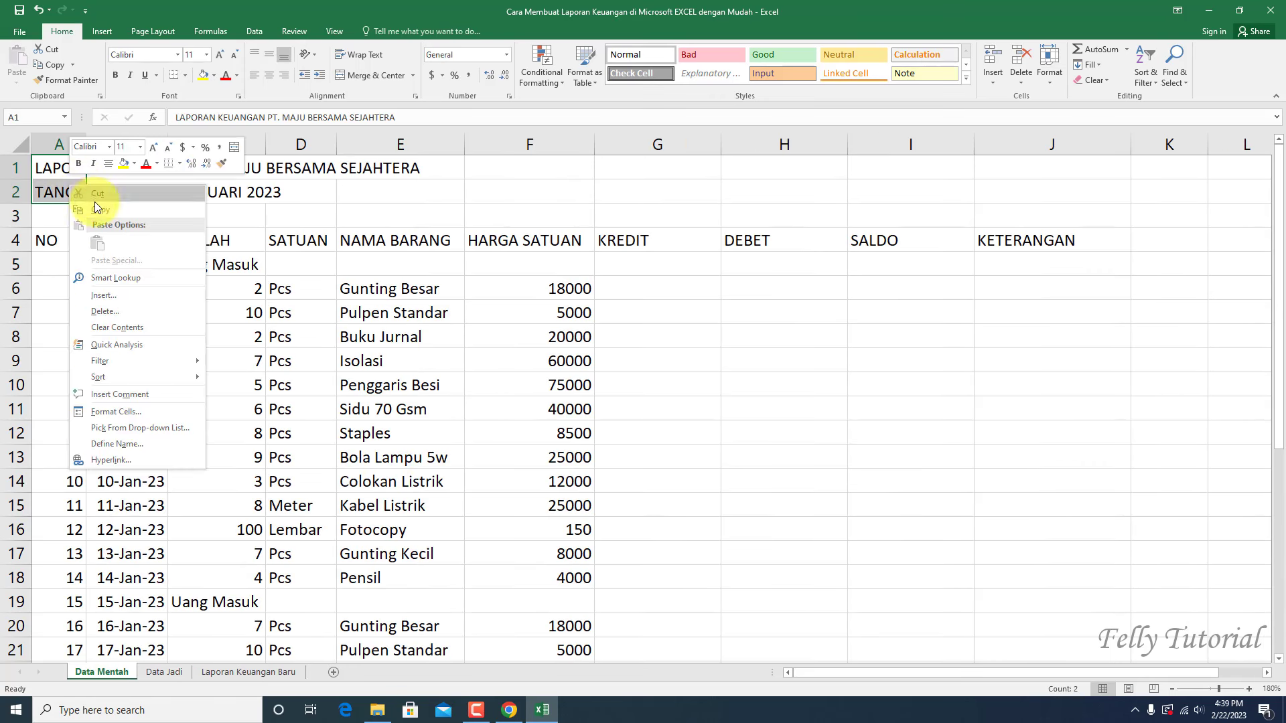
{"action": "left_click", "coordinate": [93, 211]}
{"action": "left_click", "coordinate": [242, 671]}
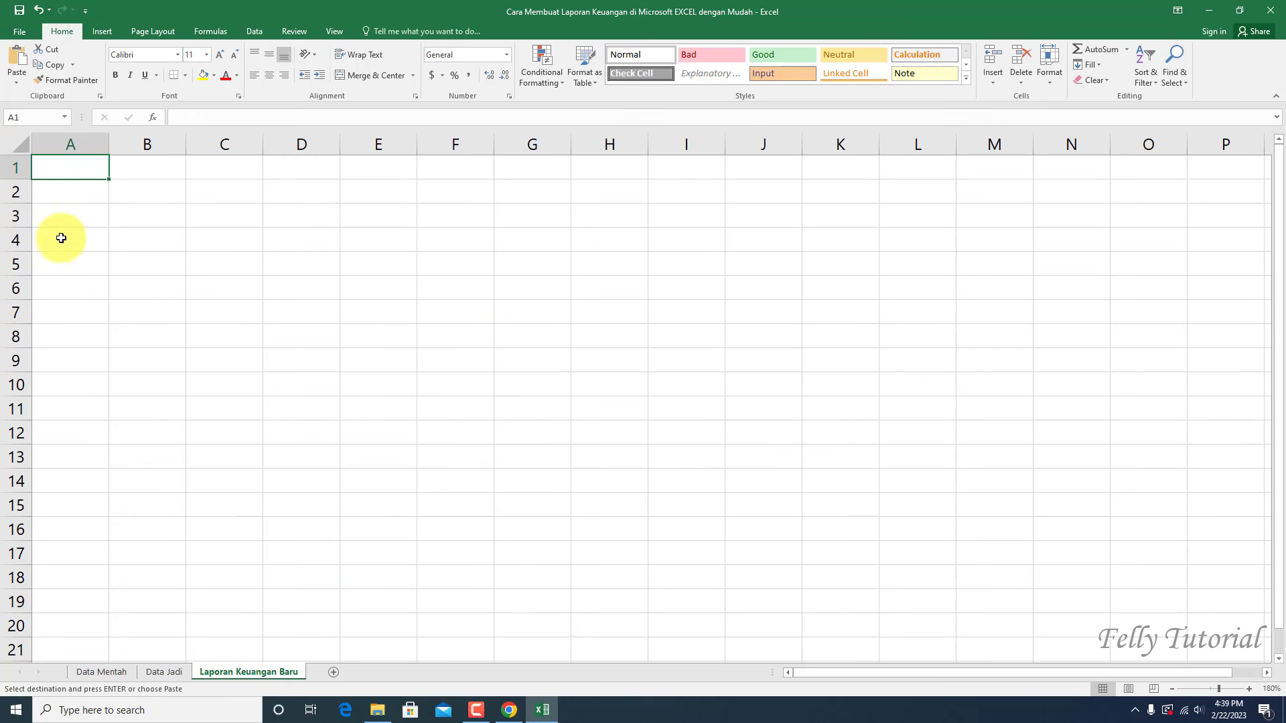
{"action": "right_click", "coordinate": [57, 166]}
{"action": "left_click", "coordinate": [116, 231]}
{"action": "left_click", "coordinate": [191, 258]}
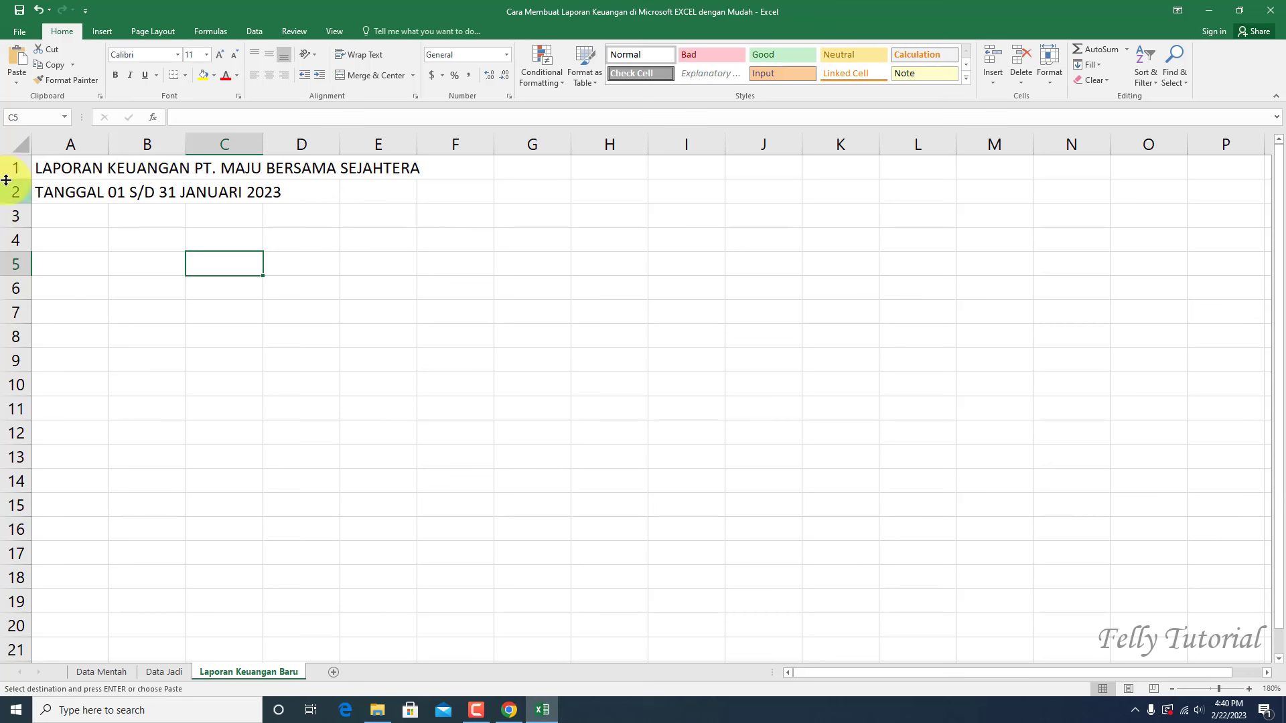
Step: Check the pasted title and date, then select the NO–KETERANGAN header row on Data Mentah
{"action": "left_click", "coordinate": [63, 164]}
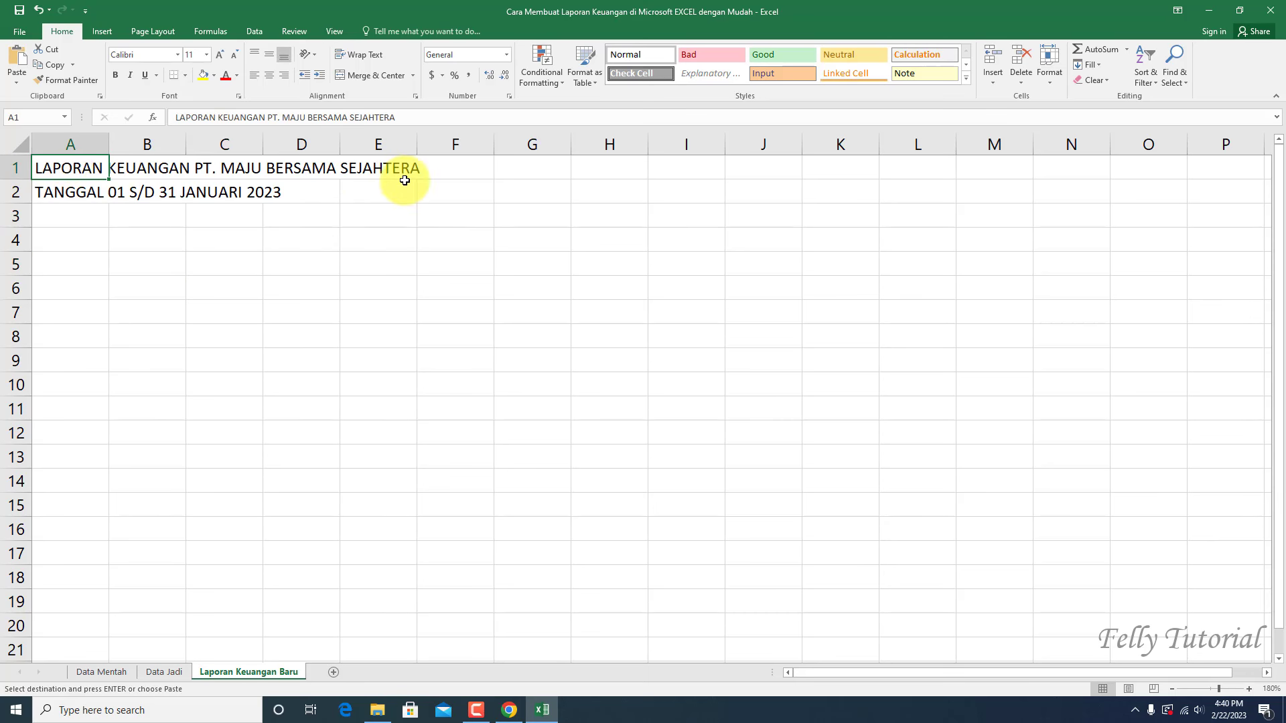
{"action": "left_click", "coordinate": [73, 196]}
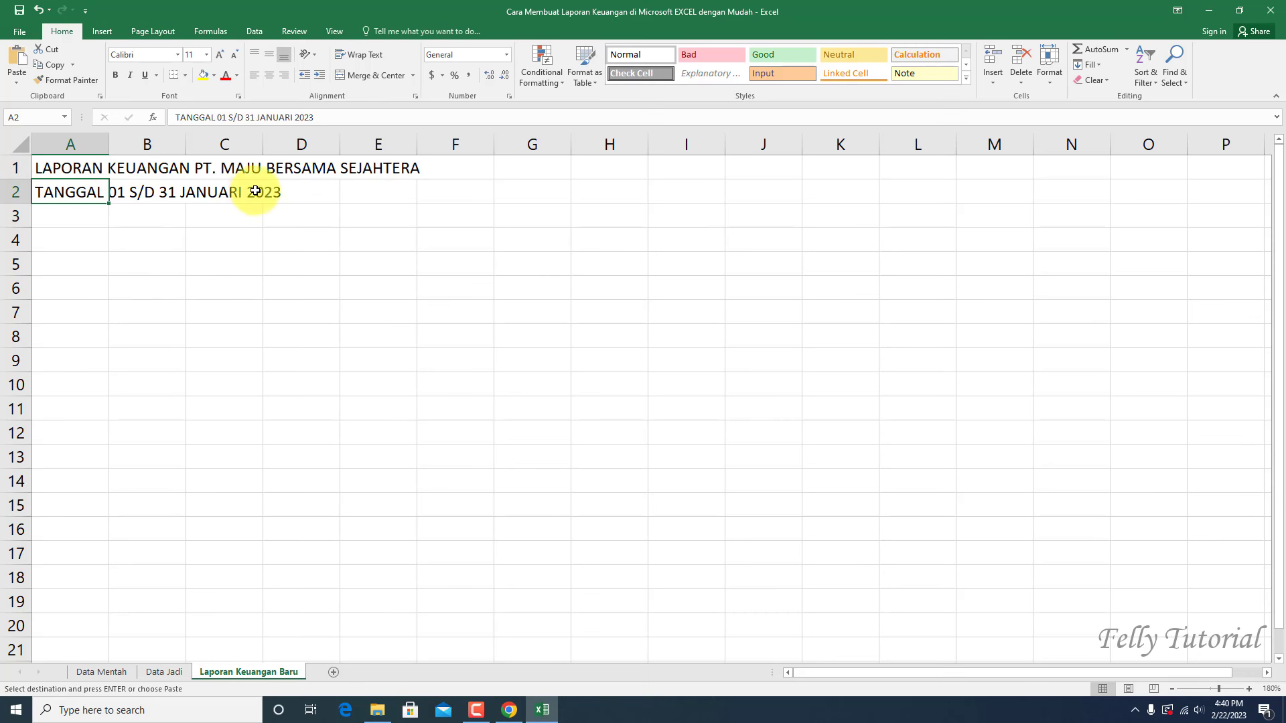
{"action": "left_click", "coordinate": [230, 192]}
{"action": "left_click_drag", "start_coordinate": [69, 171], "coordinate": [66, 192]}
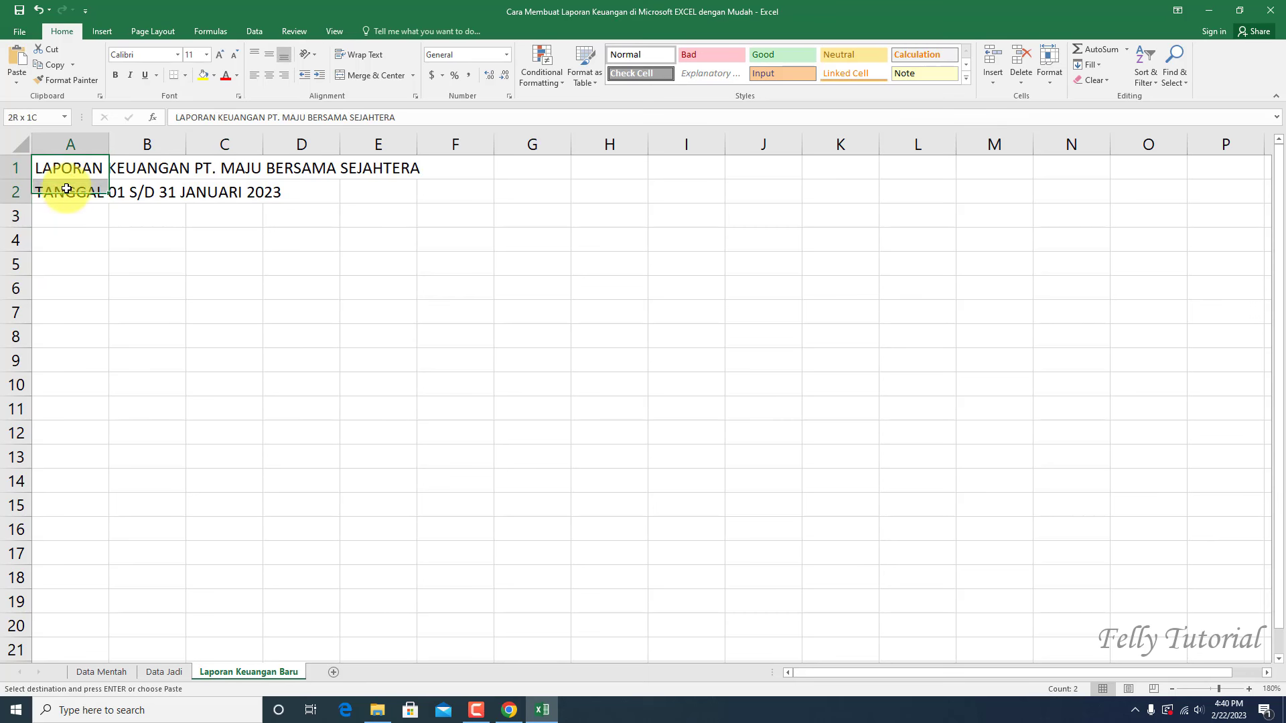
{"action": "left_click", "coordinate": [155, 263]}
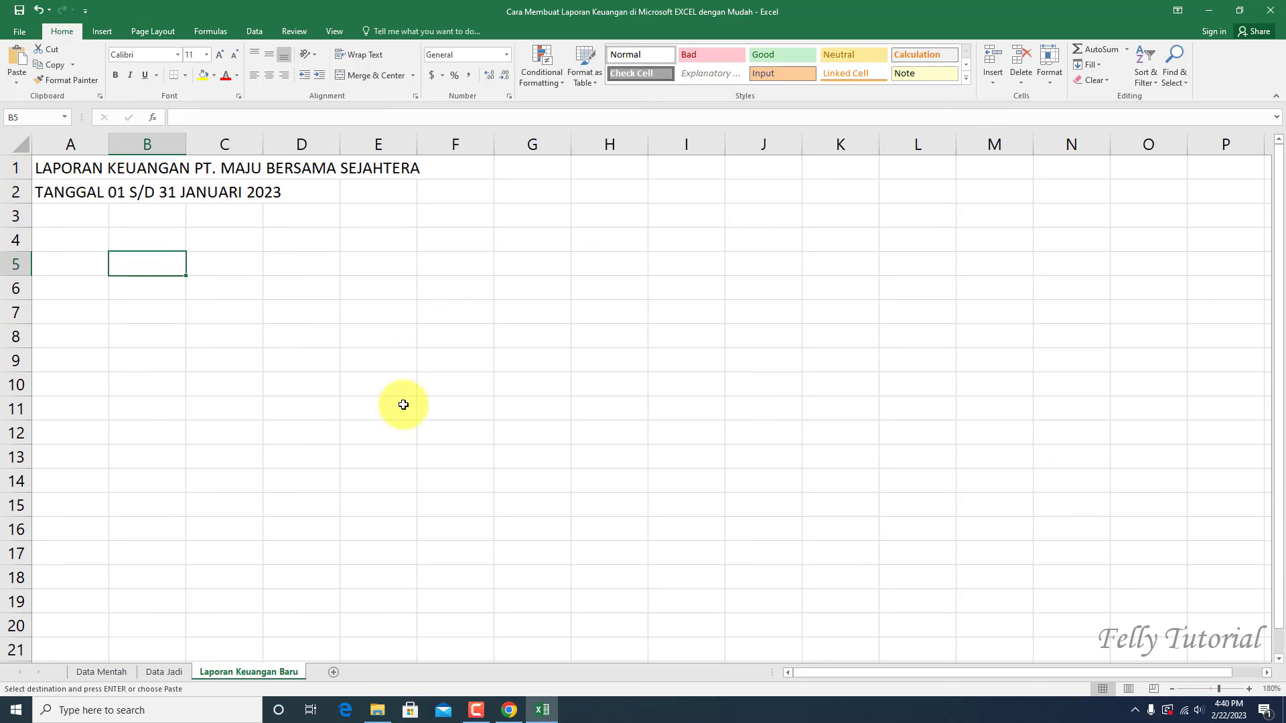
{"action": "left_click", "coordinate": [70, 241]}
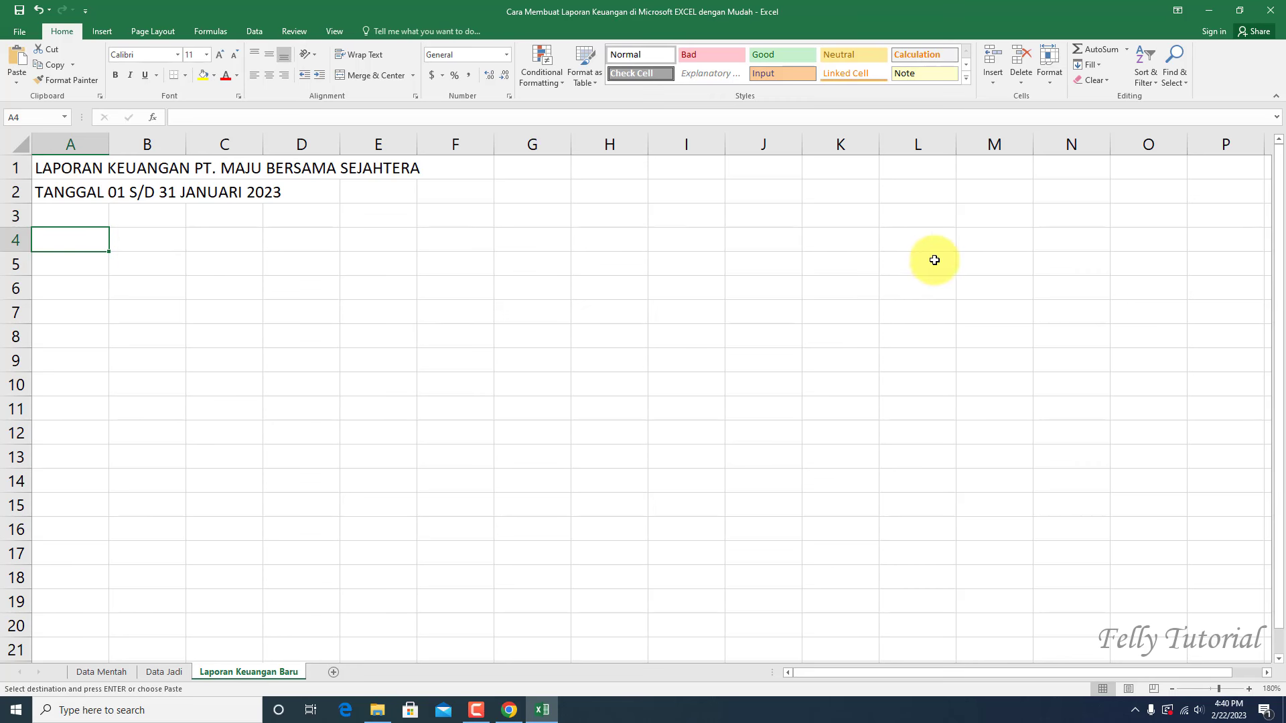
{"action": "left_click", "coordinate": [97, 672]}
{"action": "left_click_drag", "start_coordinate": [45, 243], "coordinate": [1011, 244]}
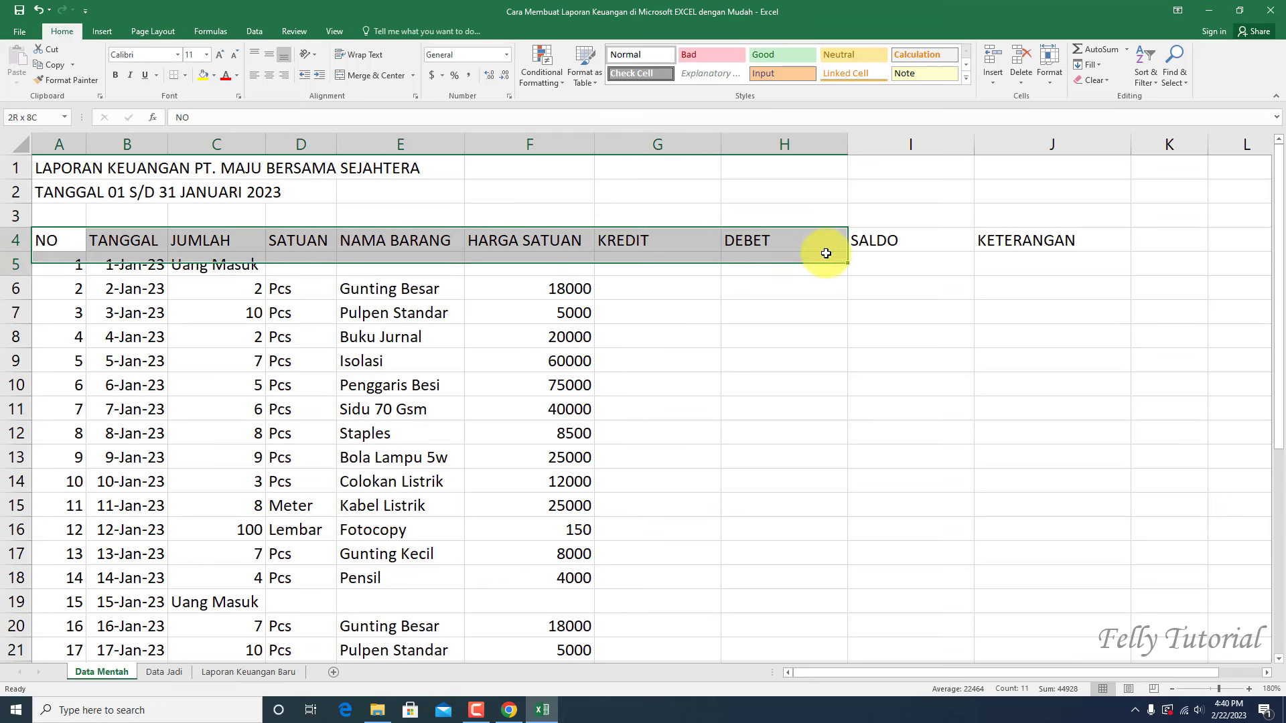
Step: Copy the header row and paste it into row 4 of Laporan Keuangan Baru
{"action": "right_click", "coordinate": [669, 249]}
{"action": "left_click", "coordinate": [692, 276]}
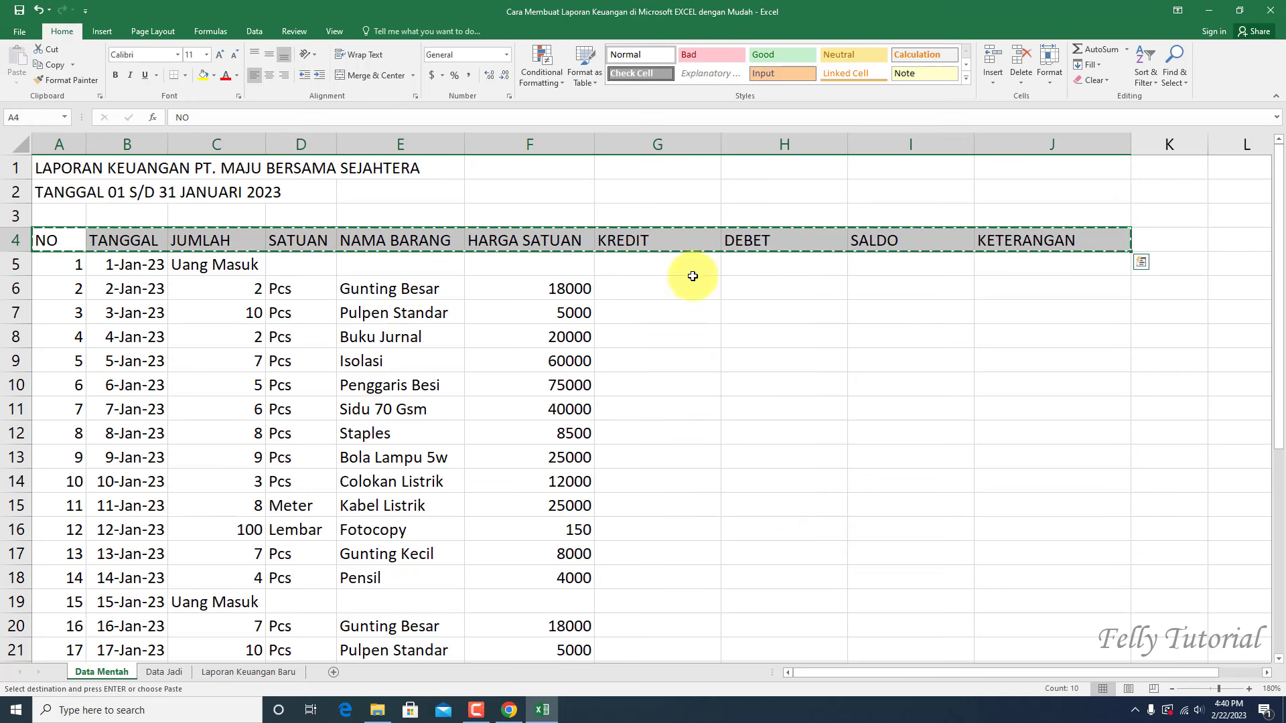
{"action": "left_click", "coordinate": [282, 672]}
{"action": "left_click", "coordinate": [100, 296]}
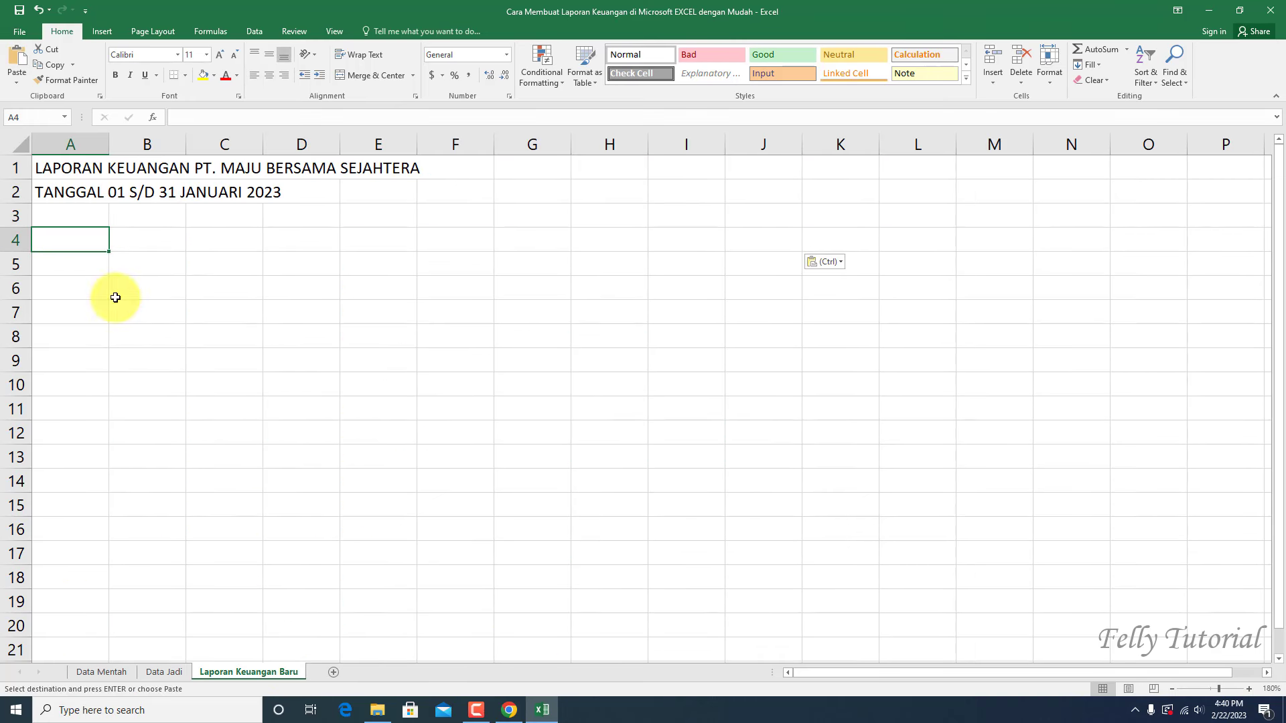
{"action": "left_click", "coordinate": [405, 355]}
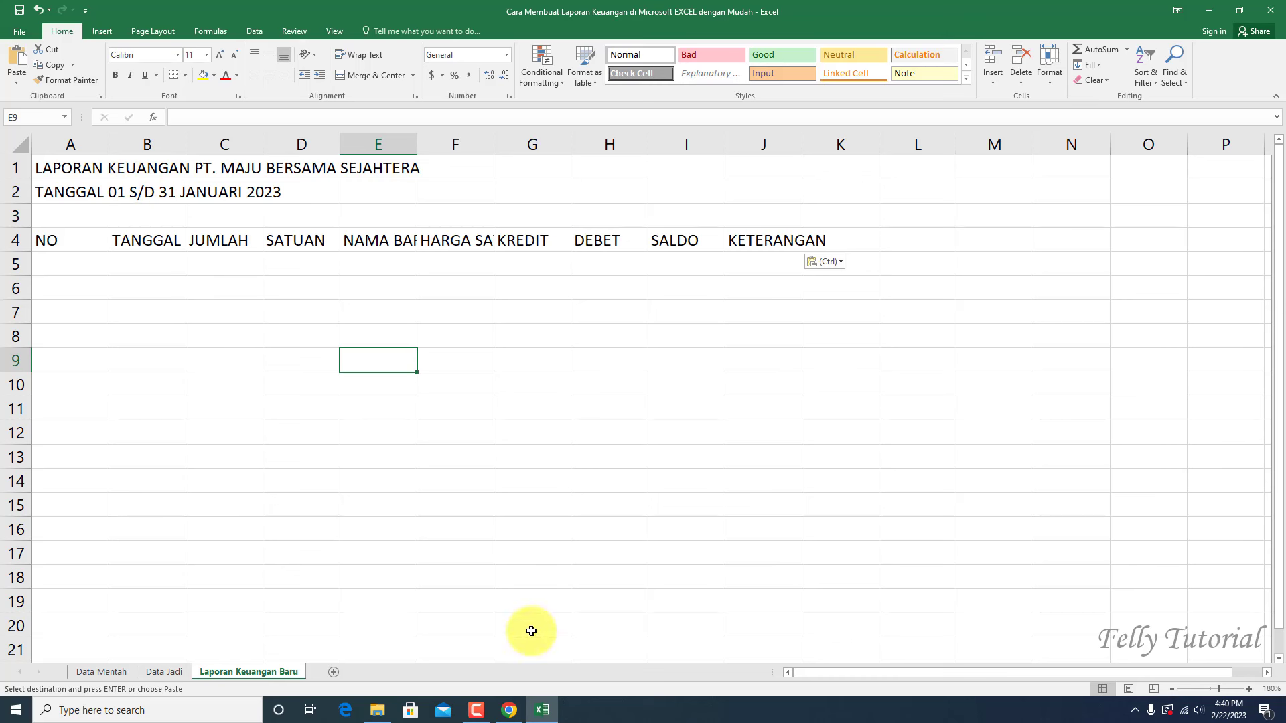
Step: Clear the copy marquee on Data Mentah and return to Laporan Keuangan Baru
{"action": "left_click", "coordinate": [102, 672]}
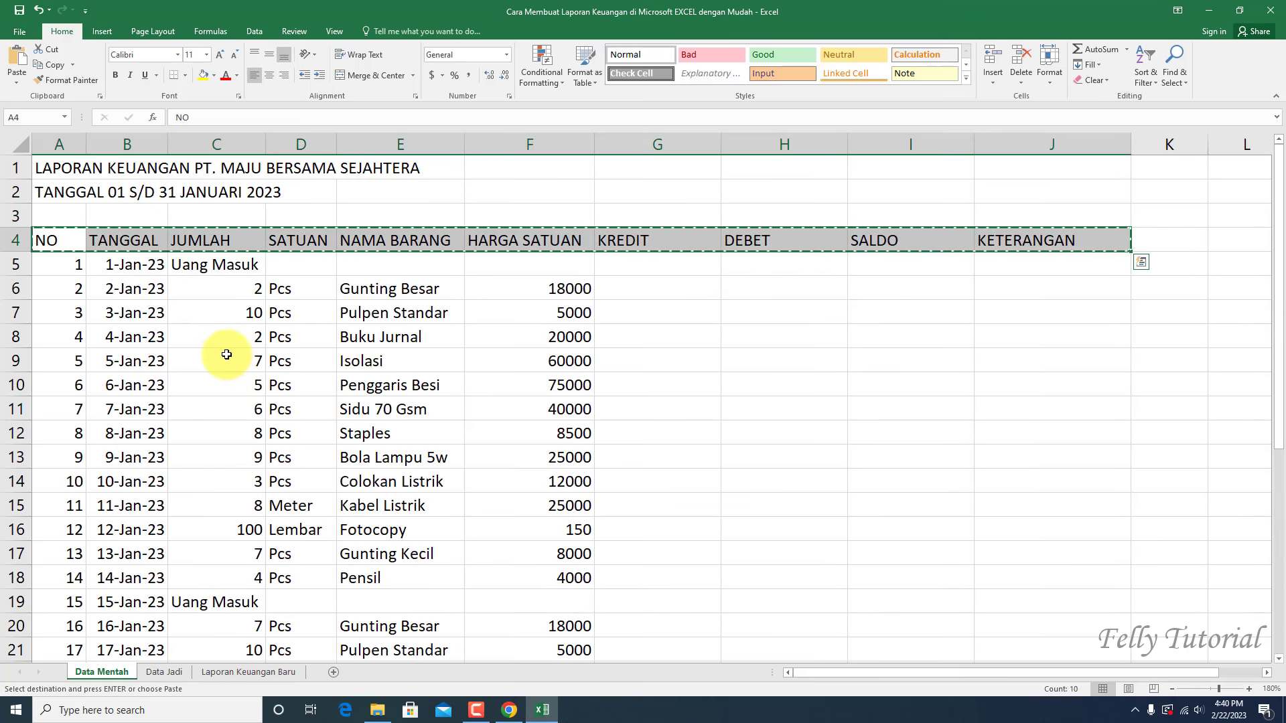
{"action": "key", "text": "Escape"}
{"action": "left_click", "coordinate": [130, 271]}
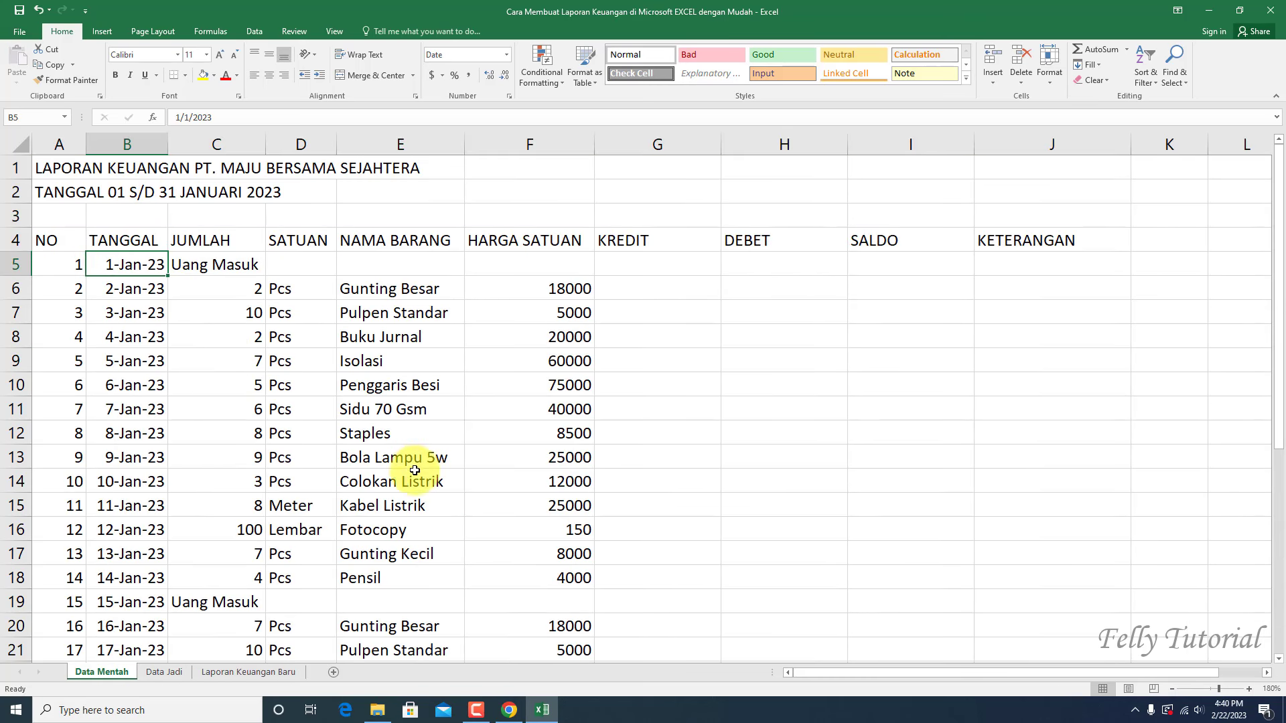
{"action": "left_click", "coordinate": [278, 672]}
{"action": "left_click", "coordinate": [63, 260]}
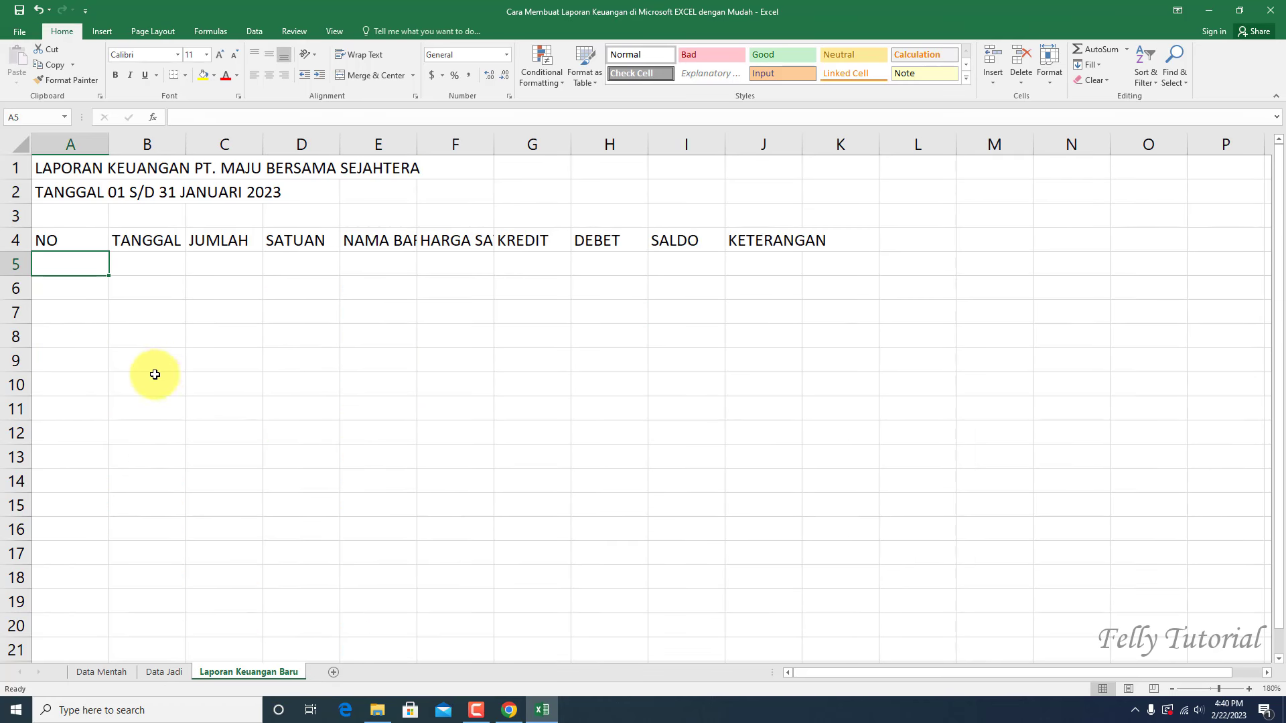
Step: Enter 1 and 2 in A5:A6 and fill the NO series down to 31 at A35
{"action": "type", "text": "1"}
{"action": "left_click", "coordinate": [76, 294]}
{"action": "type", "text": "2"}
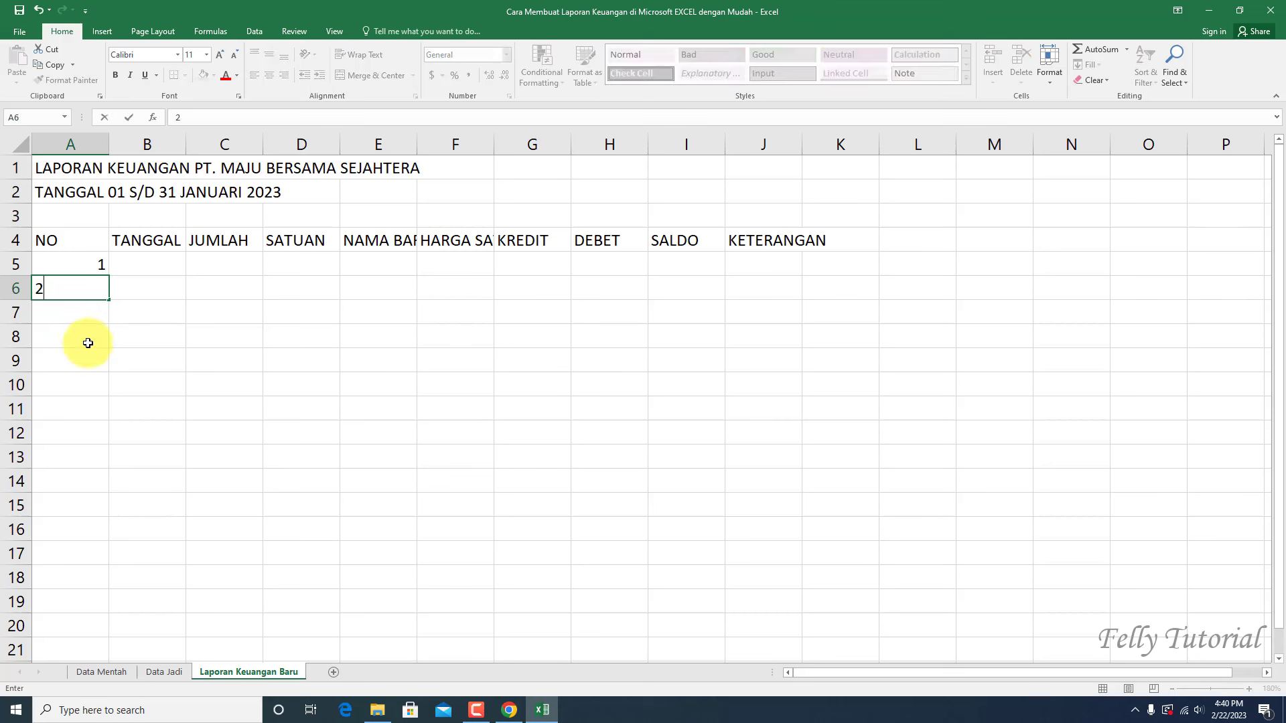
{"action": "left_click", "coordinate": [89, 338]}
{"action": "left_click_drag", "start_coordinate": [89, 265], "coordinate": [100, 649]}
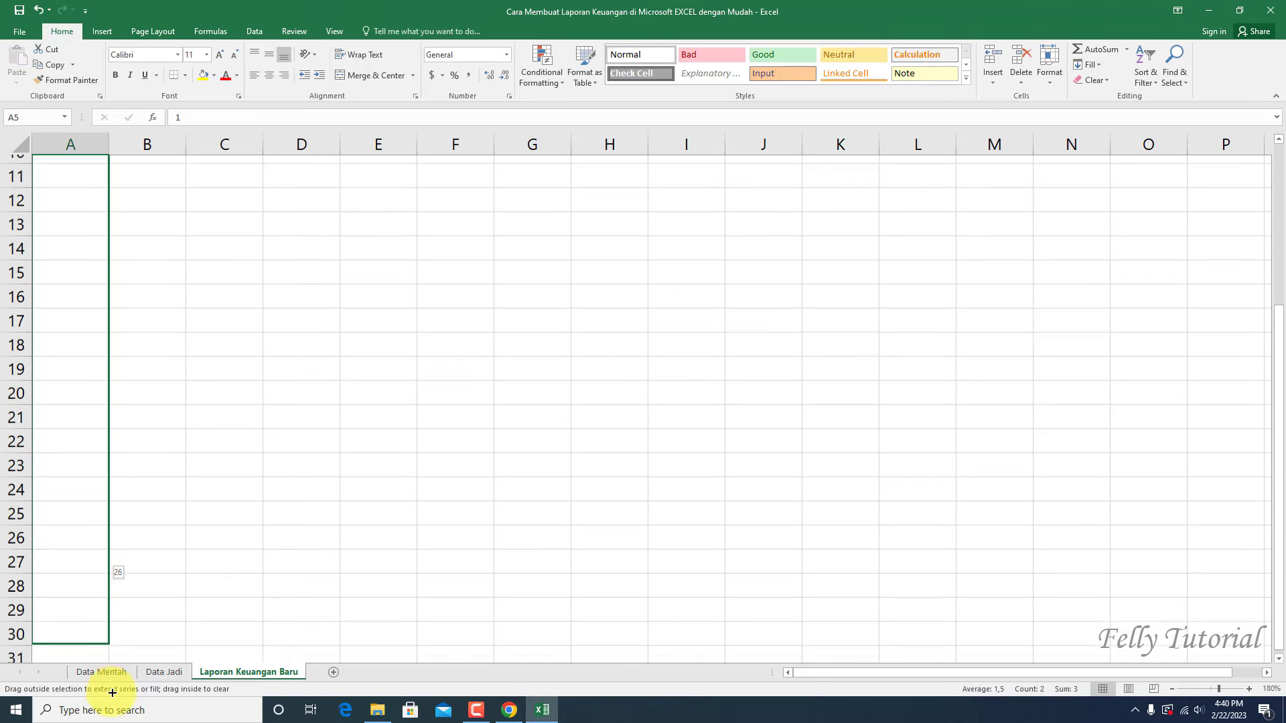
{"action": "mouse_move", "coordinate": [100, 648]}
{"action": "left_mouse_down"}
{"action": "mouse_move", "coordinate": [115, 471]}
{"action": "mouse_move", "coordinate": [116, 487]}
{"action": "left_mouse_up"}
{"action": "scroll", "coordinate": [178, 418], "scroll_direction": "up", "scroll_amount": 7}
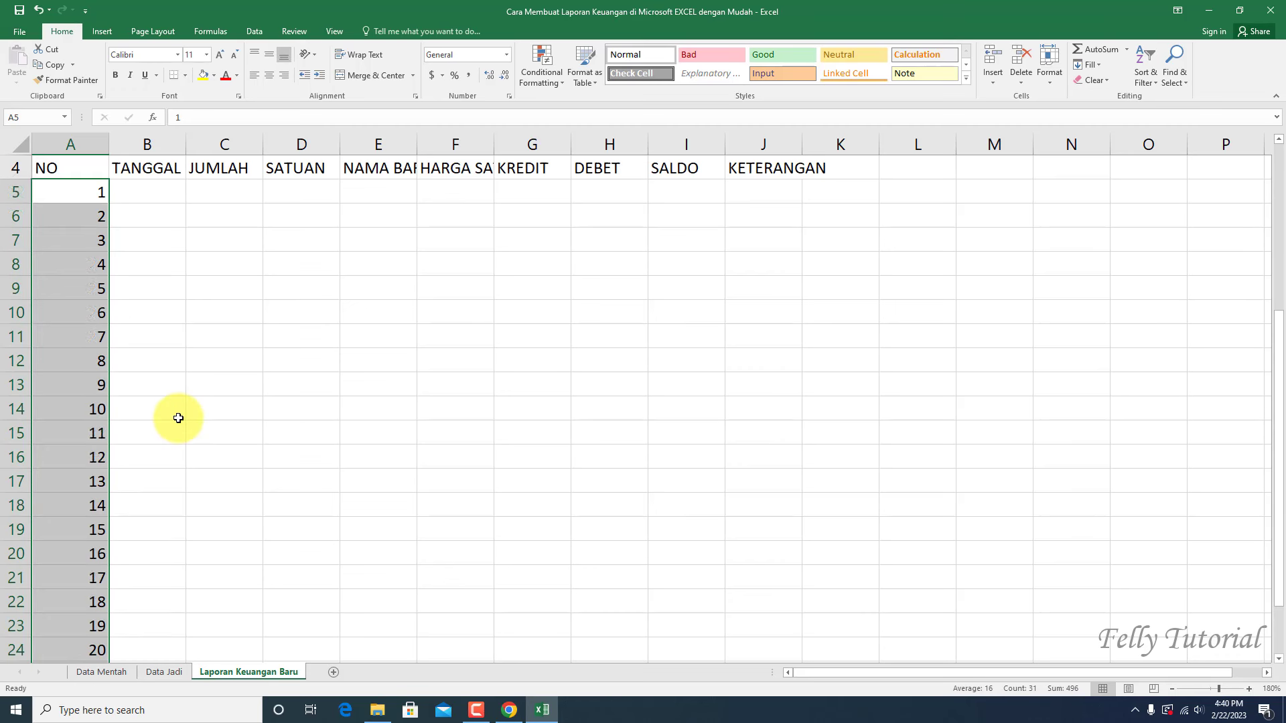
{"action": "left_click", "coordinate": [151, 262]}
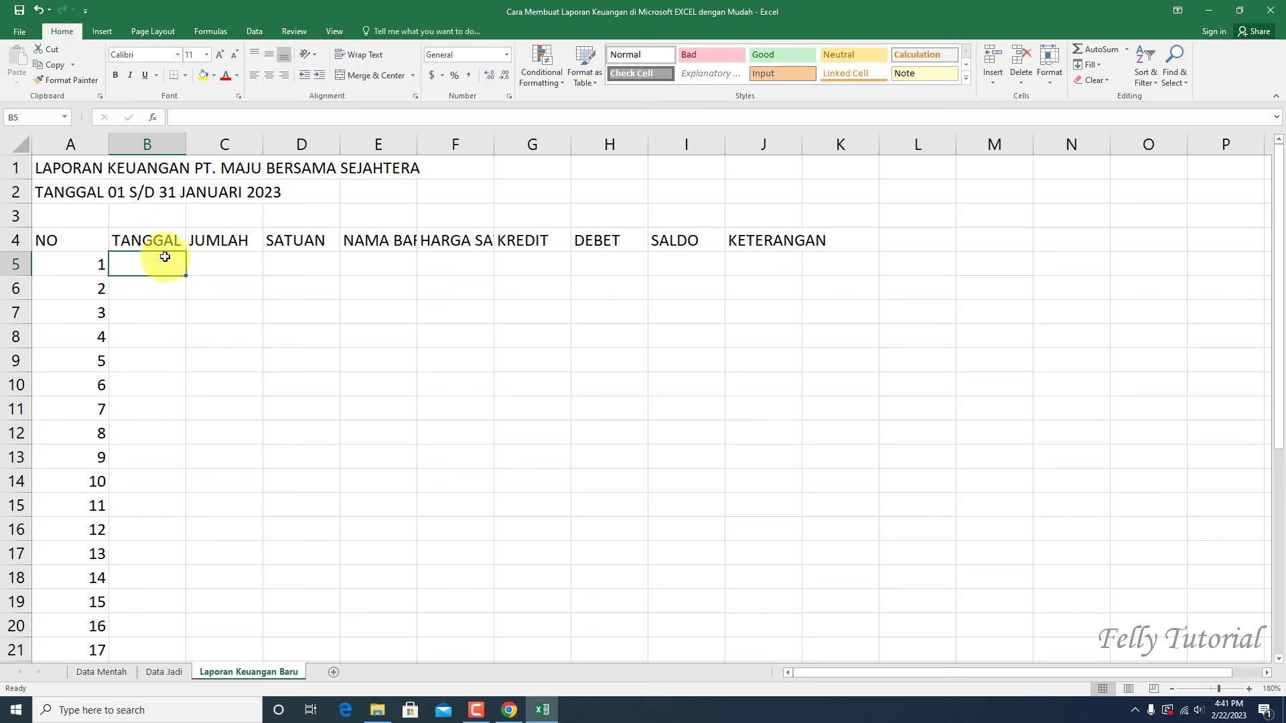
Step: Enter 1/1/2023 in B5 and format it with the 14-Mar-12 date type to show 1-Jan-23
{"action": "type", "text": "1/1/2023"}
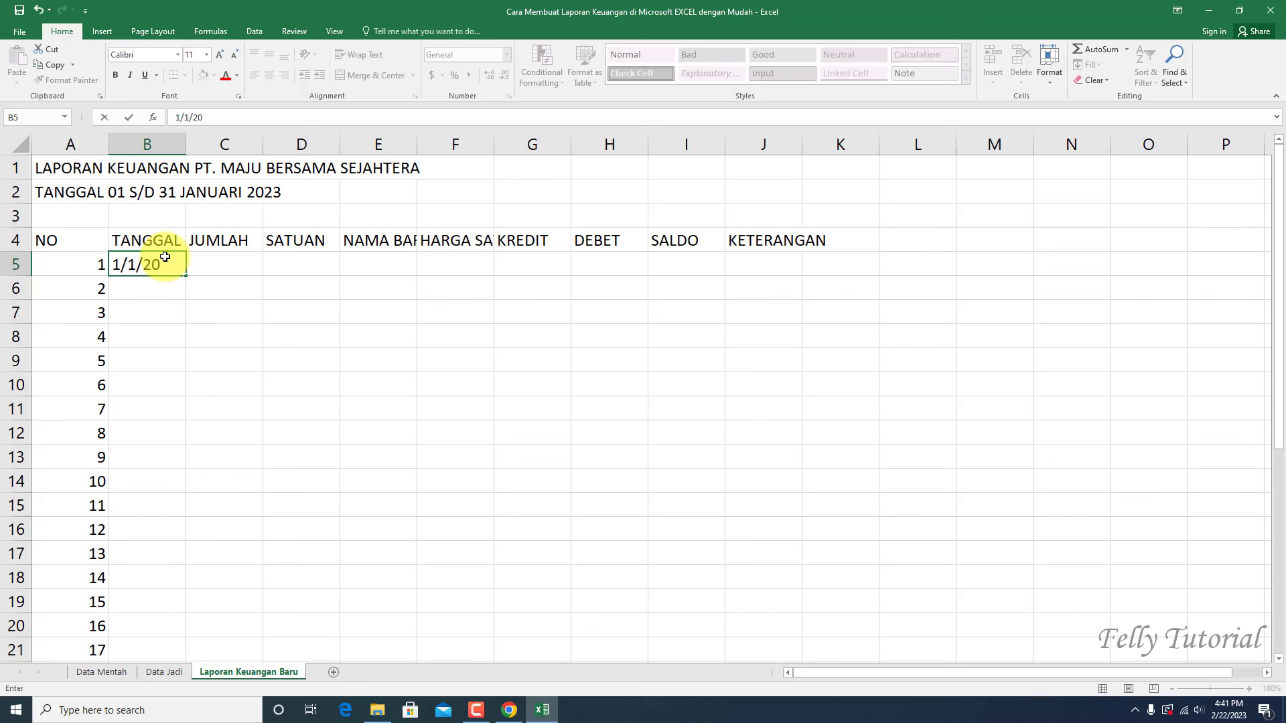
{"action": "left_click", "coordinate": [218, 310]}
{"action": "left_click", "coordinate": [142, 273]}
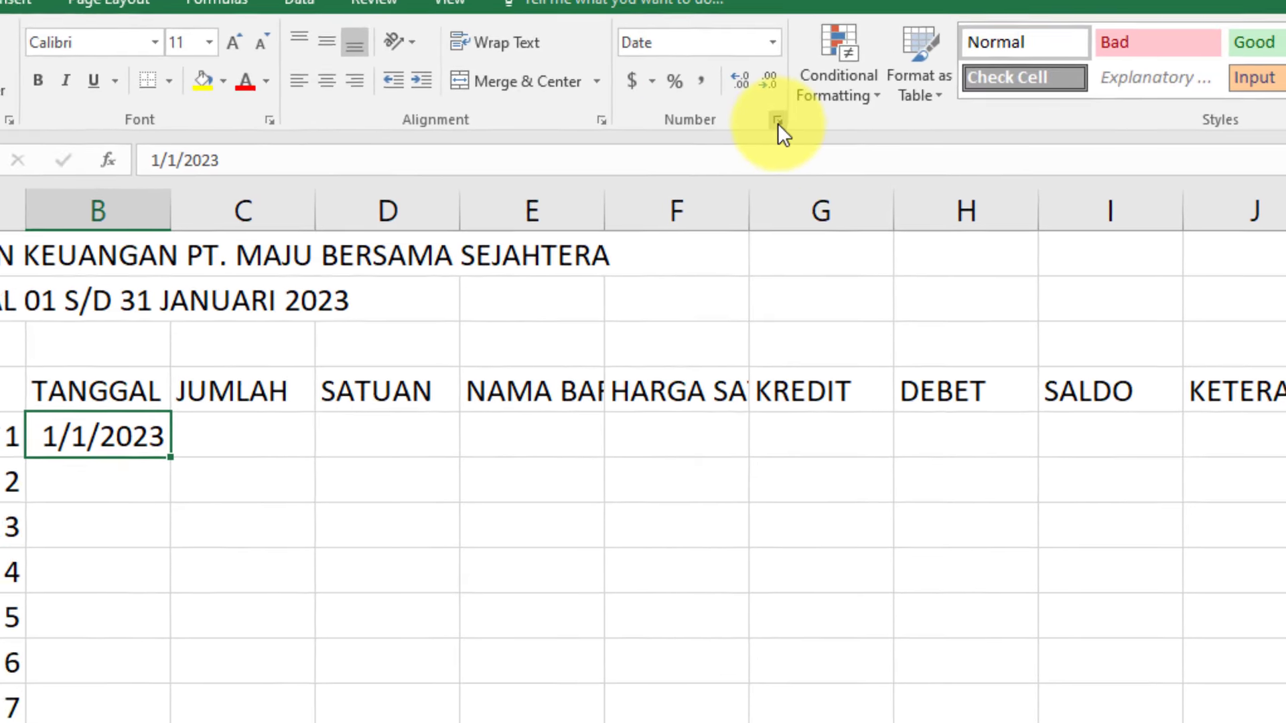
{"action": "left_click", "coordinate": [750, 193]}
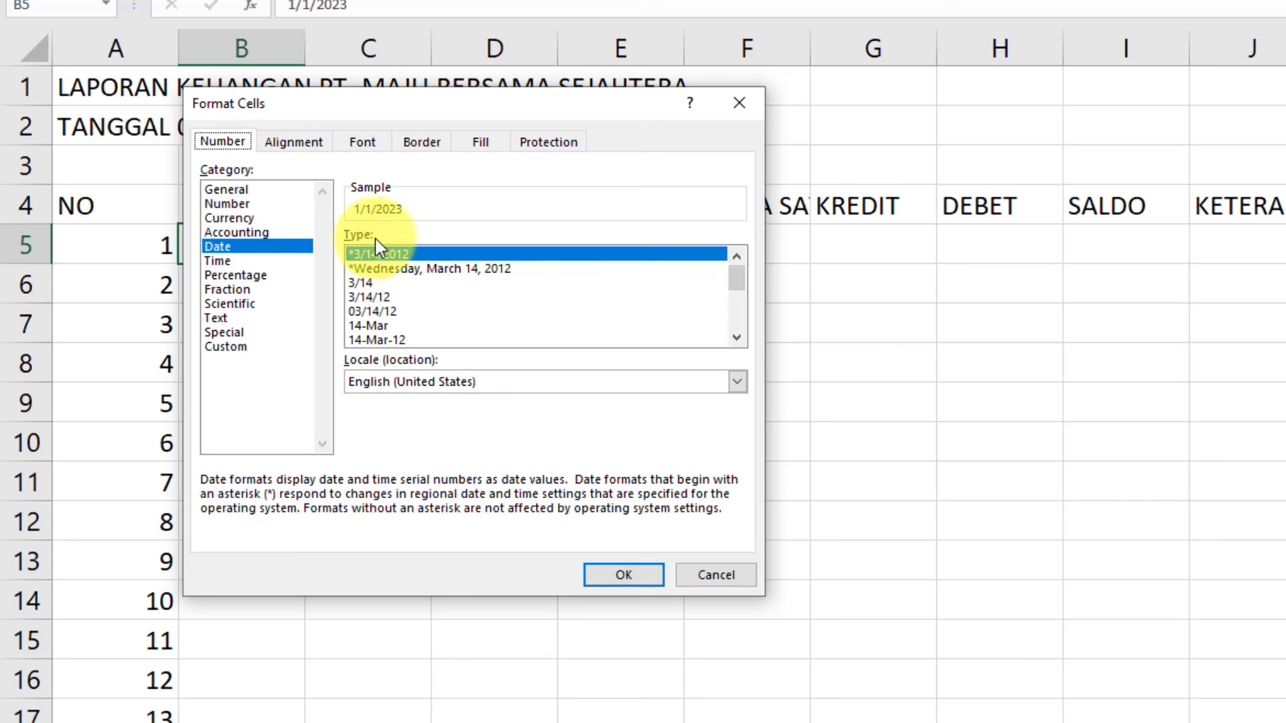
{"action": "left_click", "coordinate": [376, 342]}
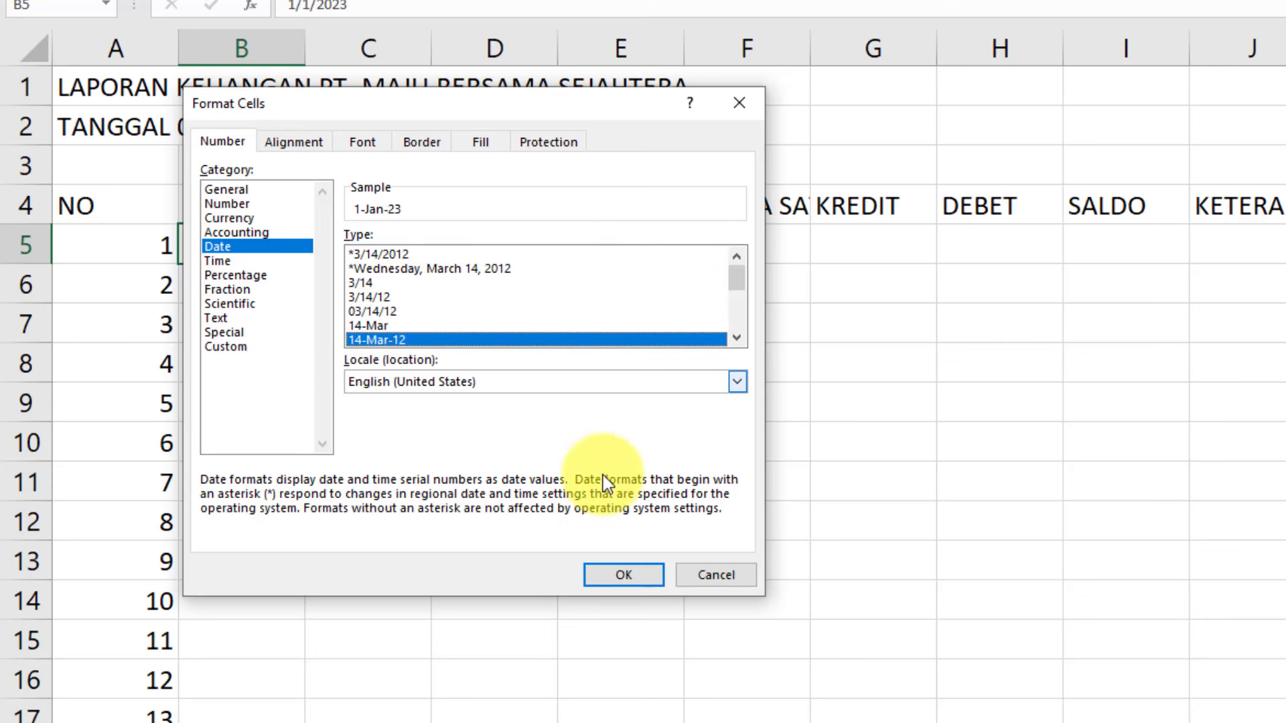
{"action": "left_click", "coordinate": [622, 575]}
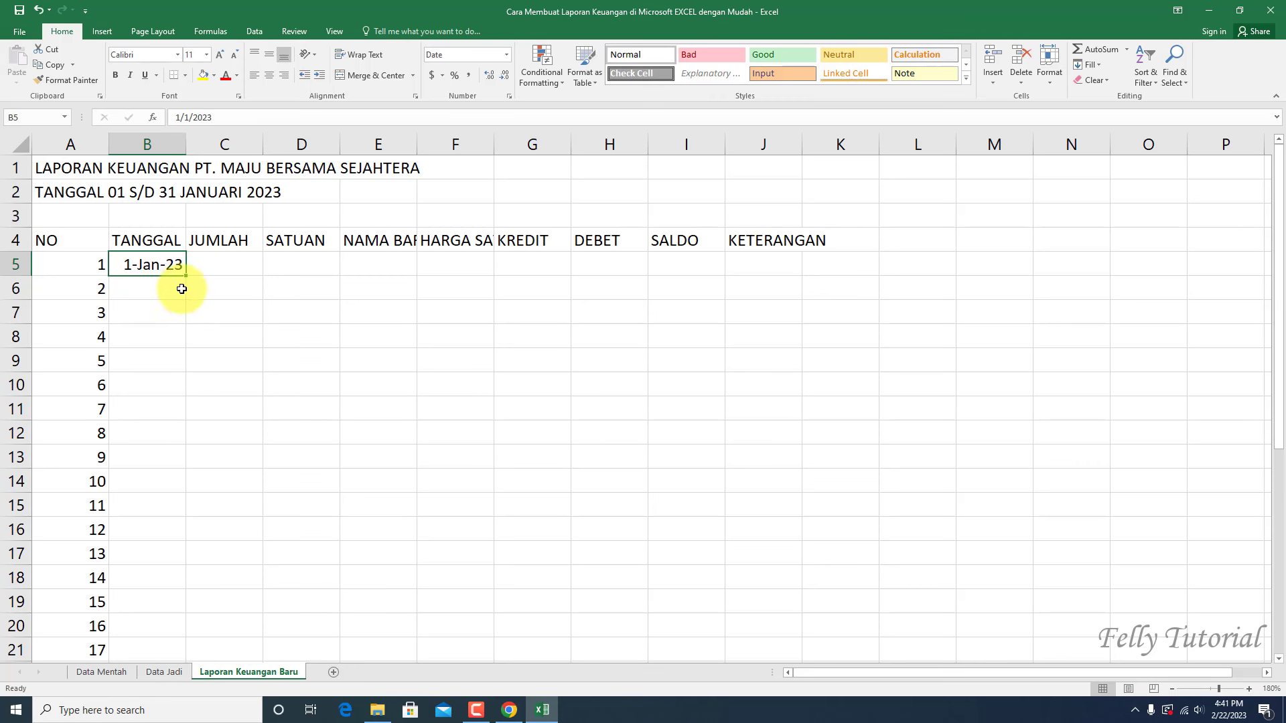
Step: Fill B5 down to B35 with daily dates through 31-Jan-23
{"action": "mouse_move", "coordinate": [188, 275]}
{"action": "left_mouse_down"}
{"action": "mouse_move", "coordinate": [172, 682]}
{"action": "mouse_move", "coordinate": [162, 618]}
{"action": "mouse_move", "coordinate": [160, 628]}
{"action": "left_mouse_up"}
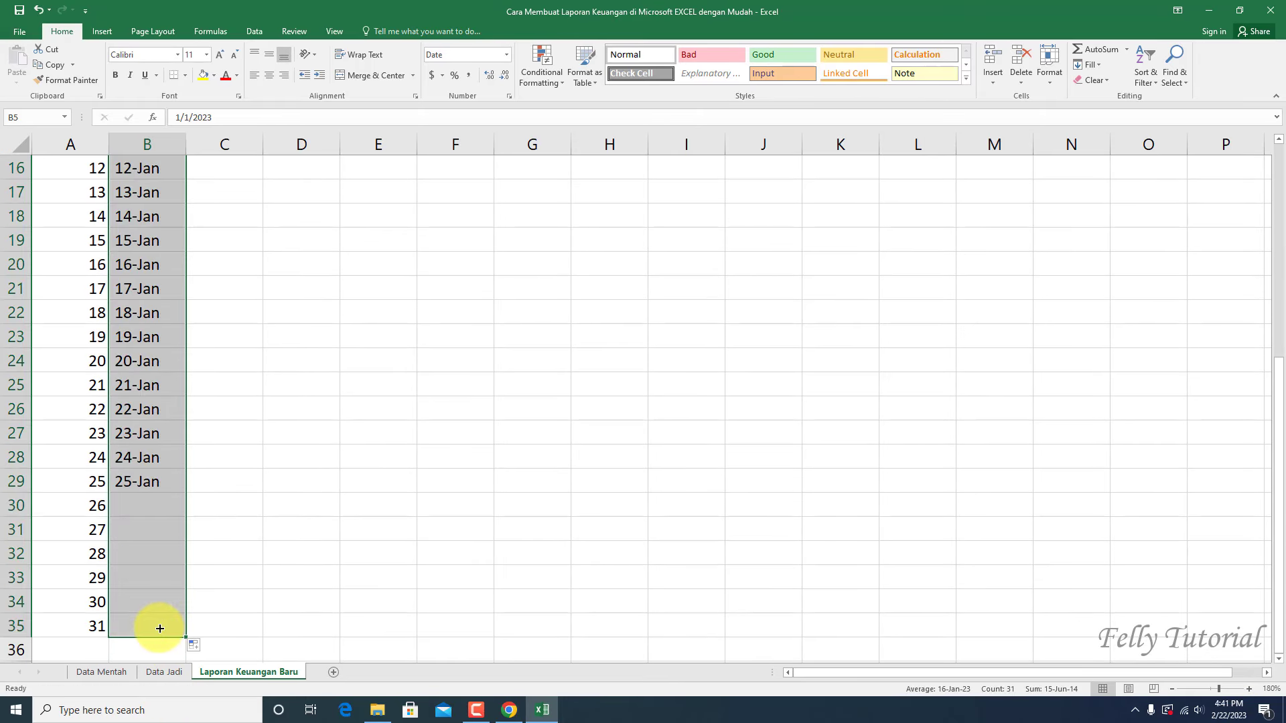
{"action": "scroll", "coordinate": [203, 365], "scroll_direction": "up", "scroll_amount": 5}
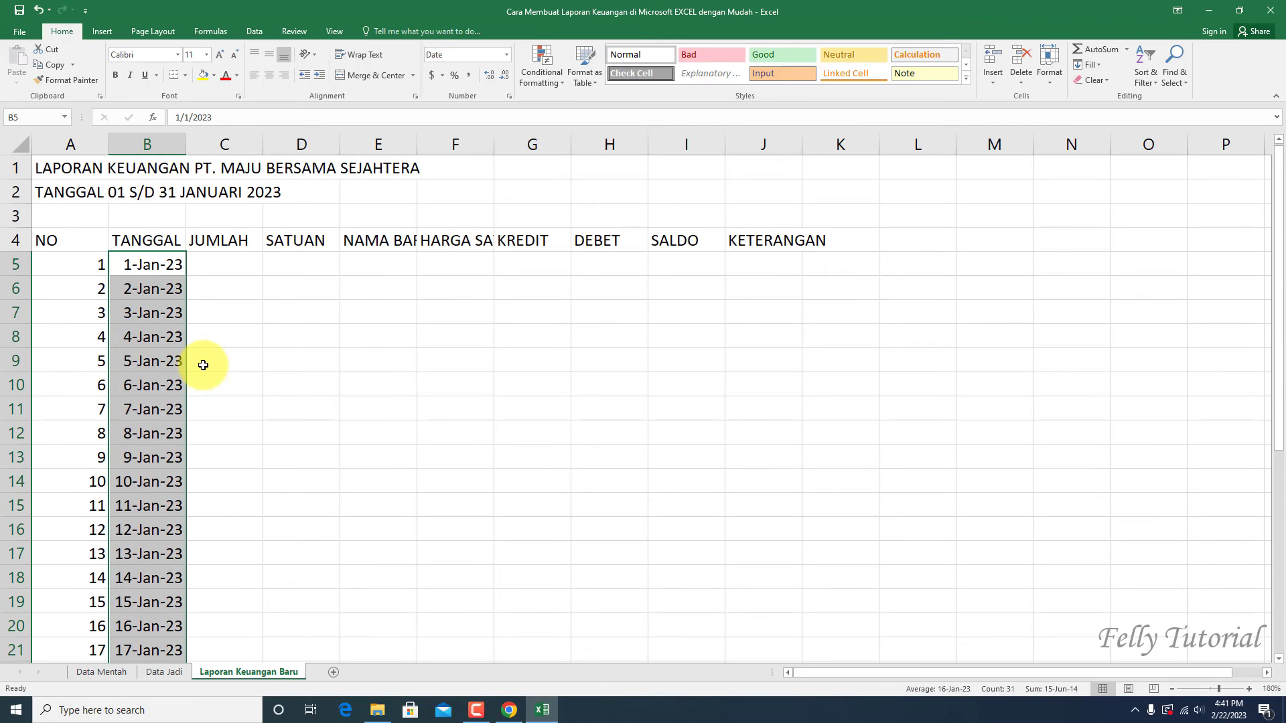
{"action": "left_click", "coordinate": [215, 307]}
{"action": "left_click", "coordinate": [150, 281]}
Step: Review the TANGGAL, JUMLAH, SATUAN and NAMA BARANG header cells
{"action": "left_click", "coordinate": [145, 242]}
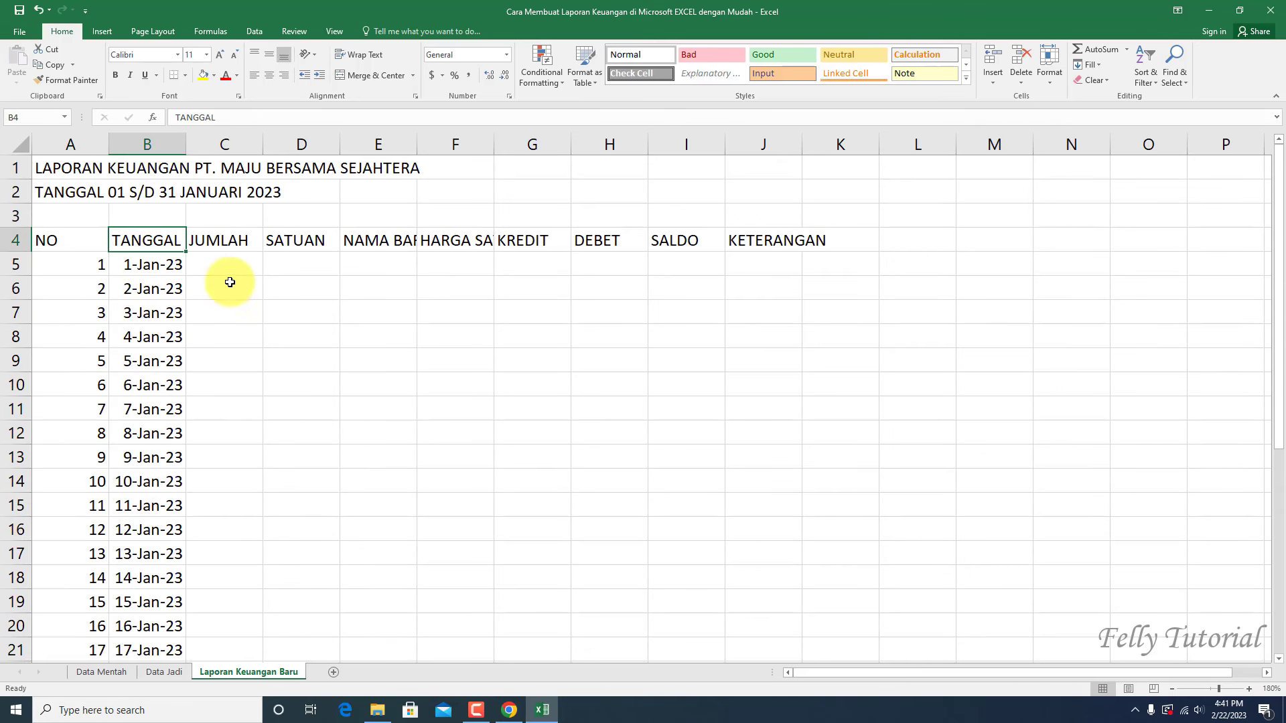
{"action": "left_click", "coordinate": [230, 260]}
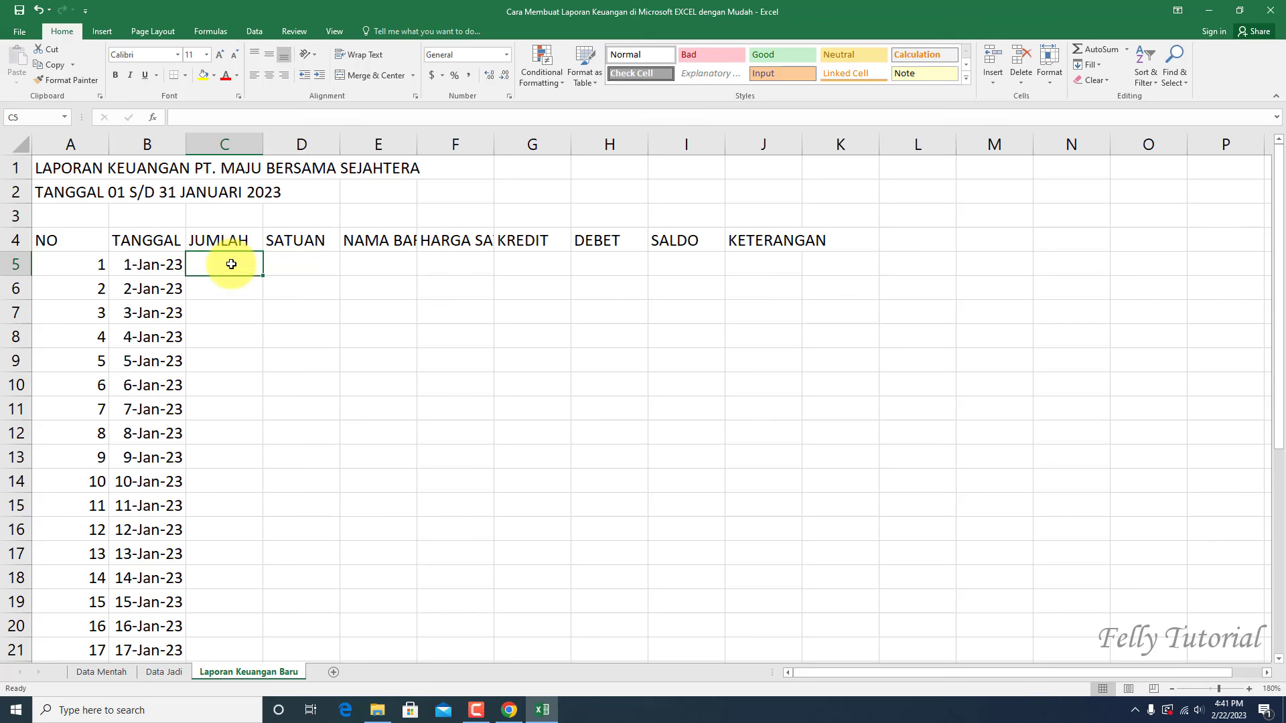
{"action": "left_click", "coordinate": [297, 309]}
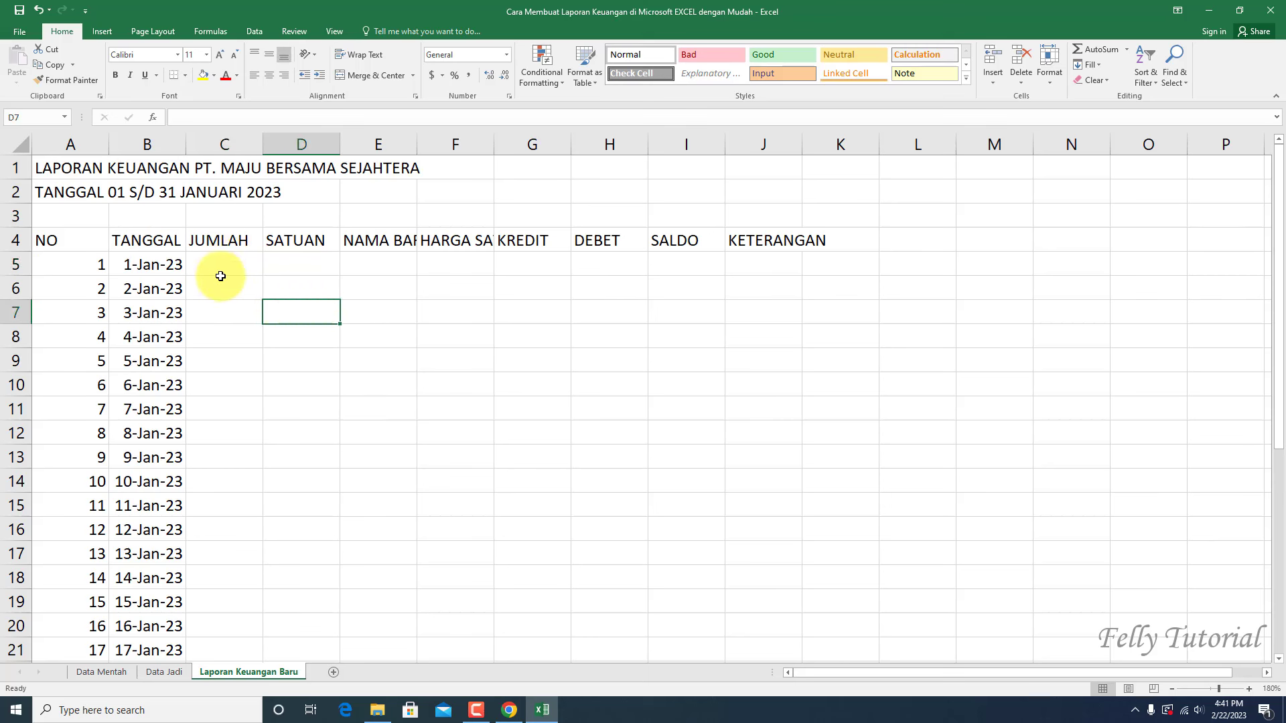
{"action": "left_click", "coordinate": [221, 241]}
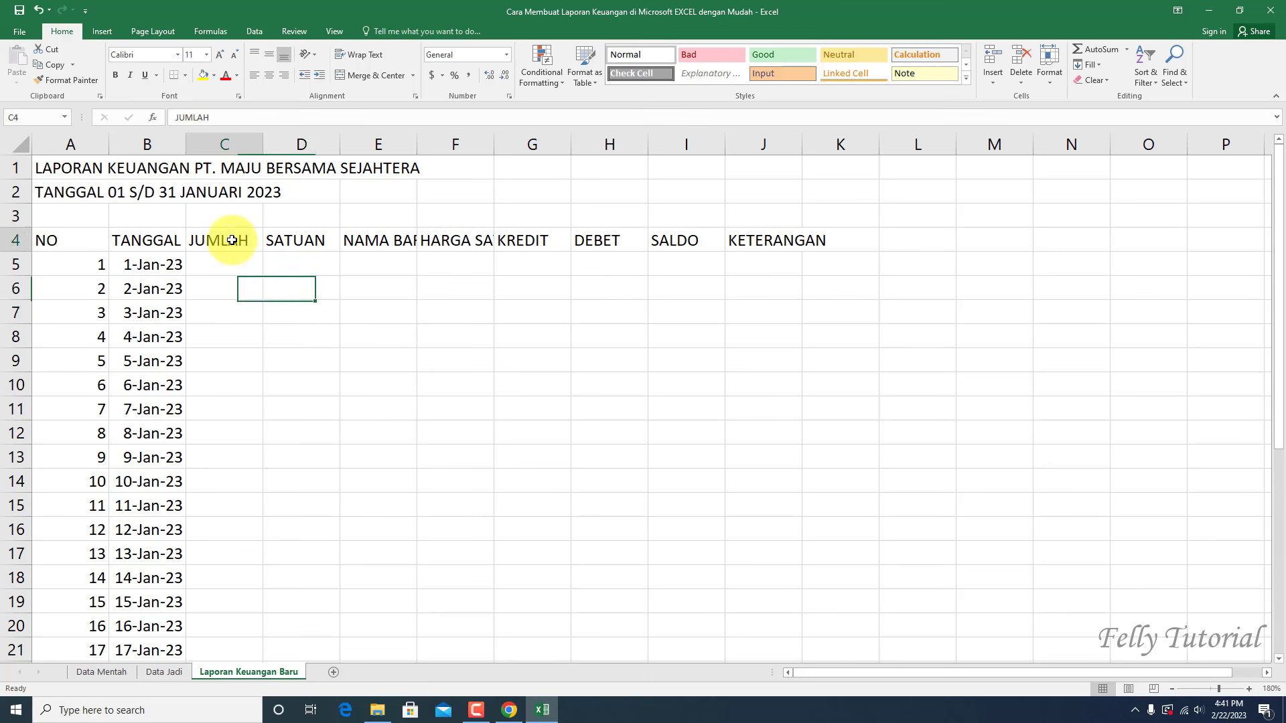
{"action": "left_click", "coordinate": [301, 241]}
{"action": "left_click", "coordinate": [411, 239]}
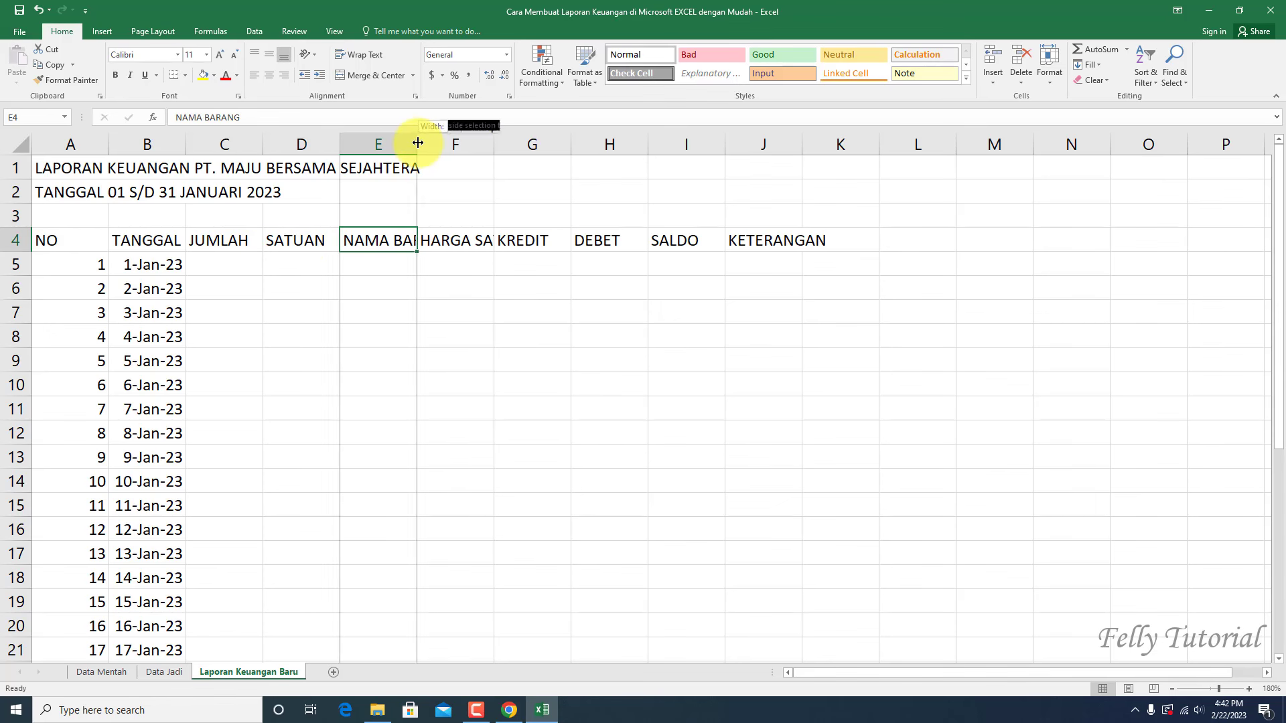
Step: Autofit column E to NAMA BARANG, enter 'Uang Masuk' in C5, and widen column C
{"action": "double_click", "coordinate": [416, 144]}
{"action": "key", "text": "Down"}
{"action": "key", "text": "Down"}
{"action": "key", "text": "Down"}
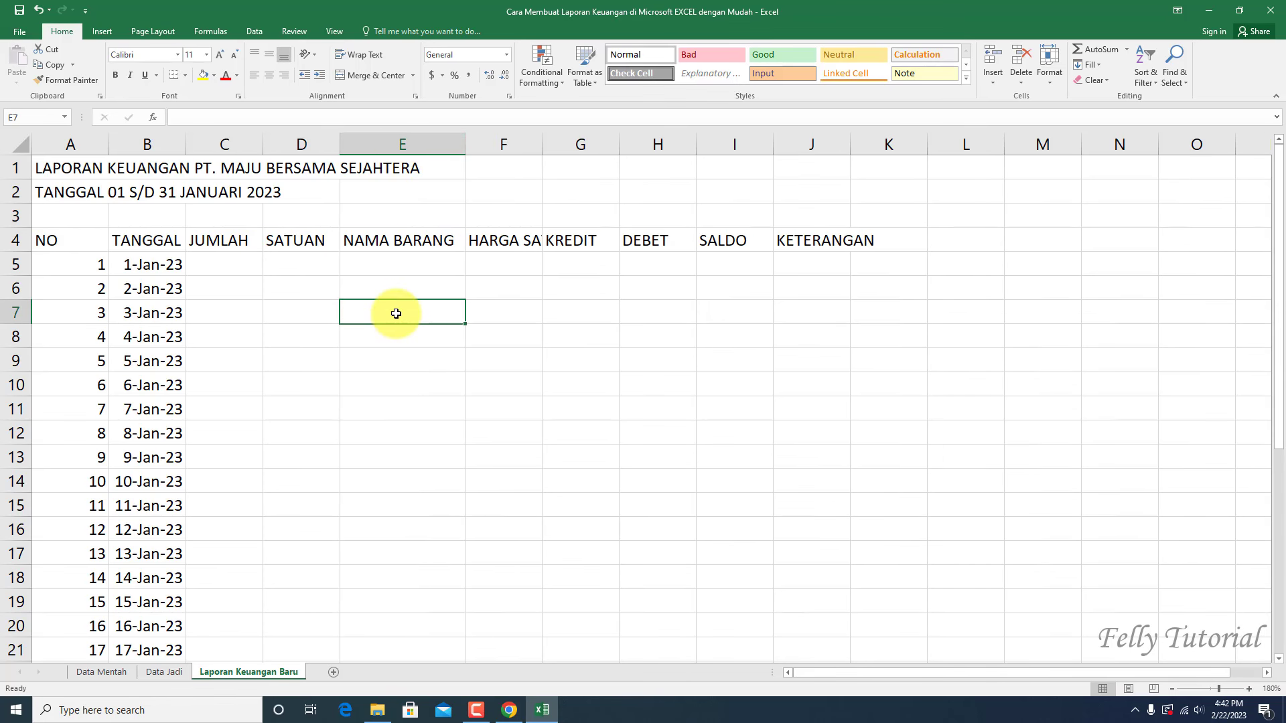
{"action": "left_click", "coordinate": [271, 367]}
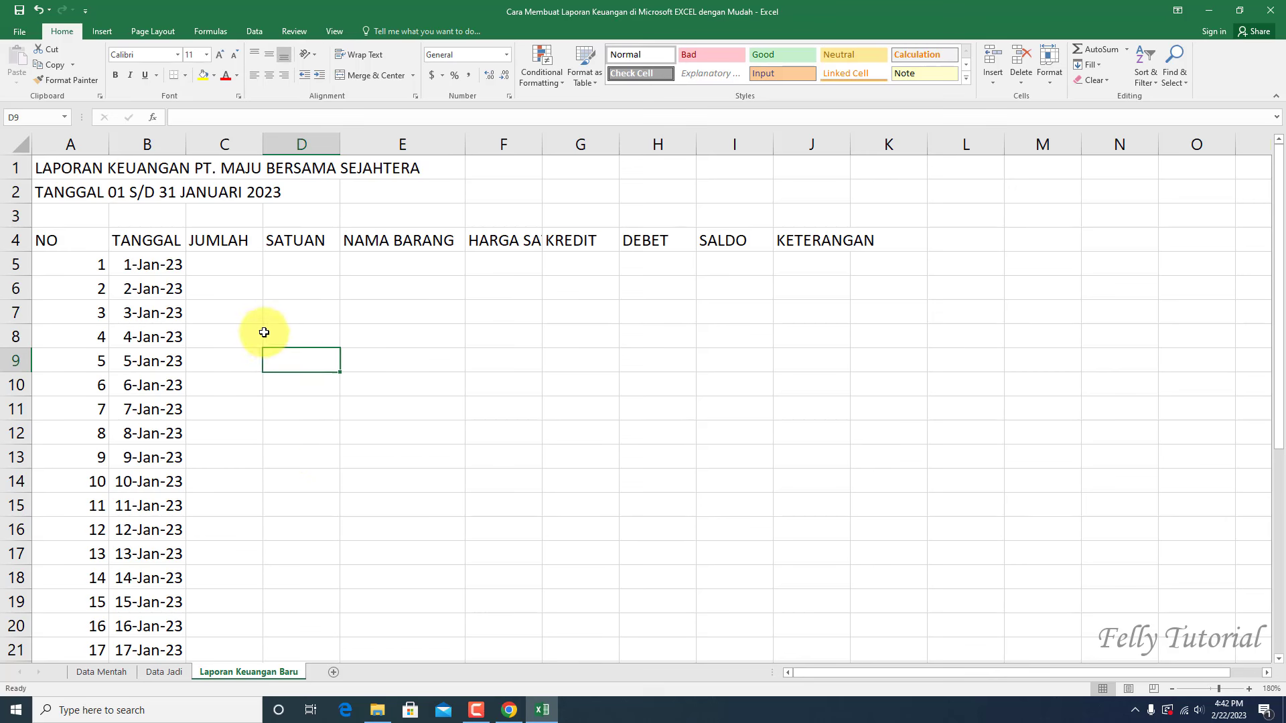
{"action": "left_click", "coordinate": [228, 263]}
{"action": "type", "text": "U"}
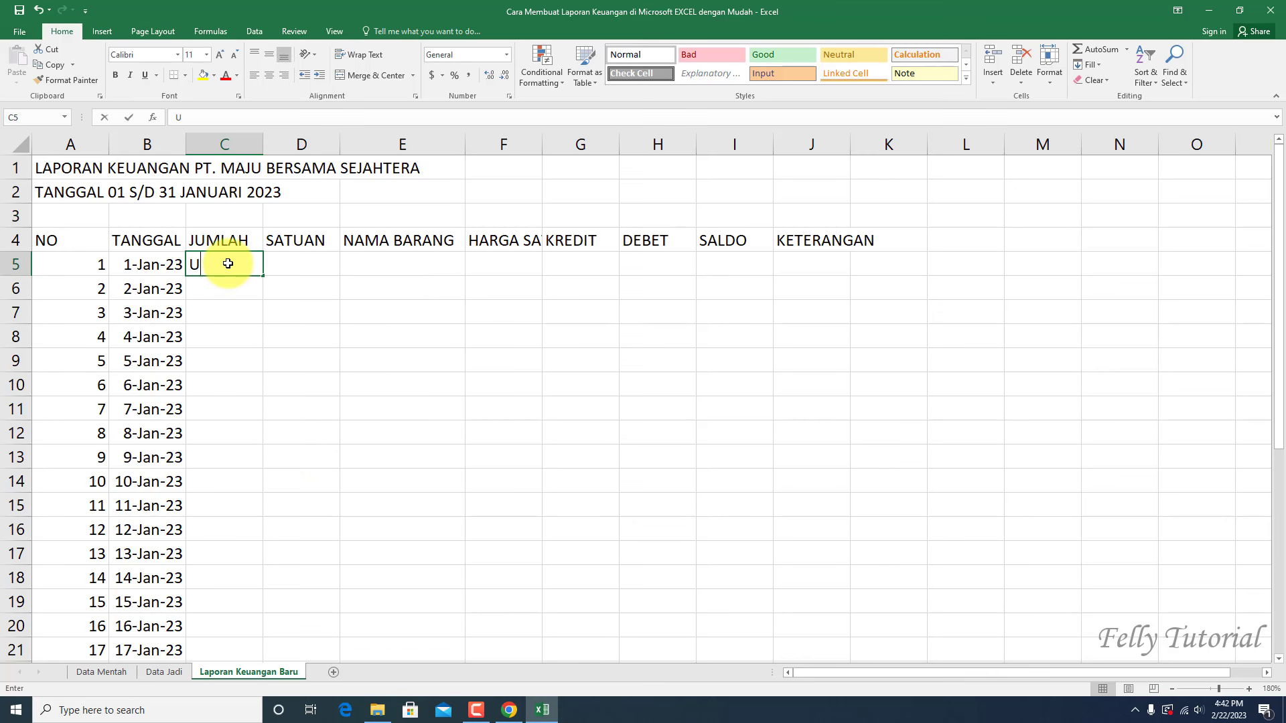
{"action": "type", "text": "ang Masuk"}
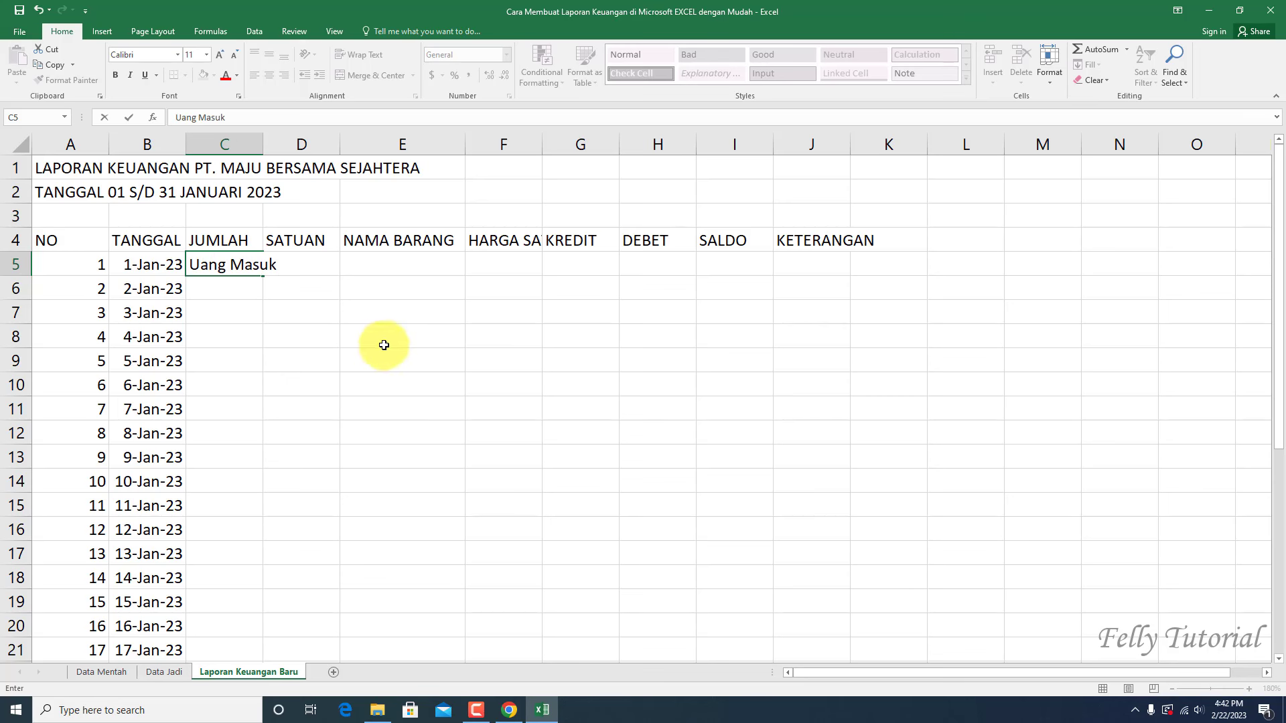
{"action": "left_click", "coordinate": [381, 344]}
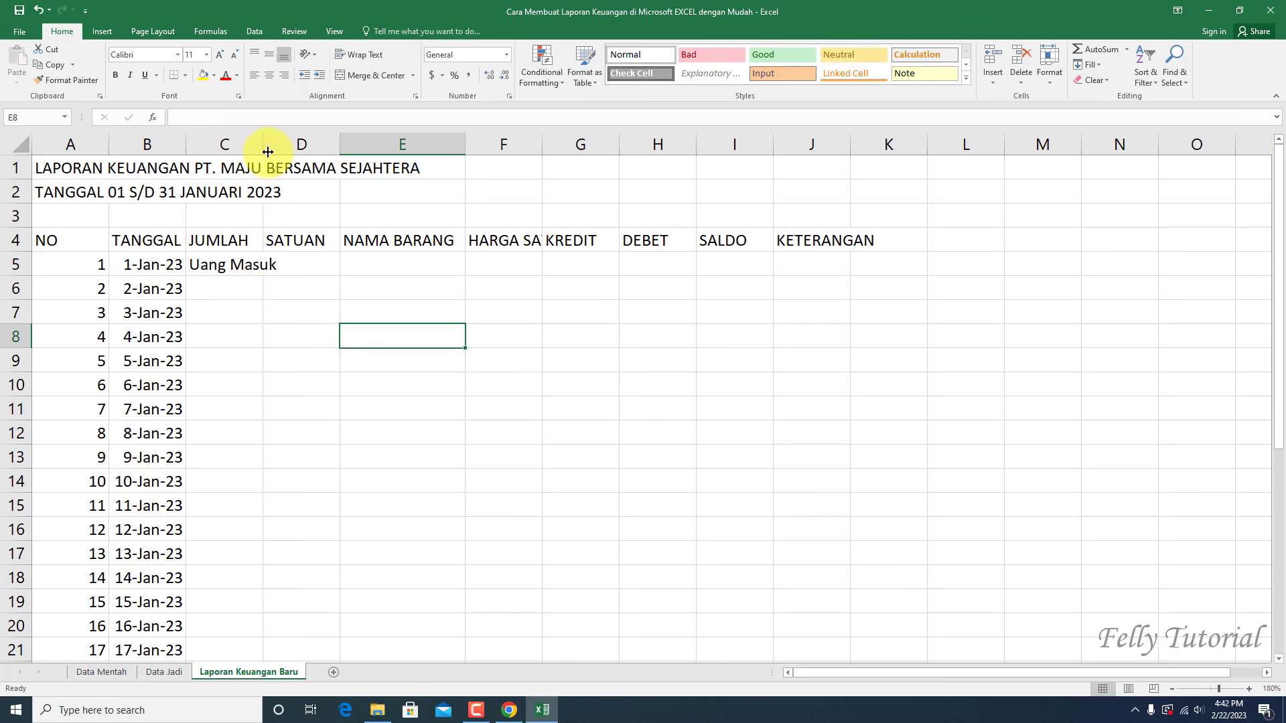
{"action": "left_click_drag", "start_coordinate": [262, 138], "coordinate": [283, 138]}
{"action": "left_click", "coordinate": [301, 335]}
Step: Enter 'Uang Masuk' in C19 for the 15-Jan-23 row
{"action": "scroll", "coordinate": [273, 469], "scroll_direction": "down", "scroll_amount": 2}
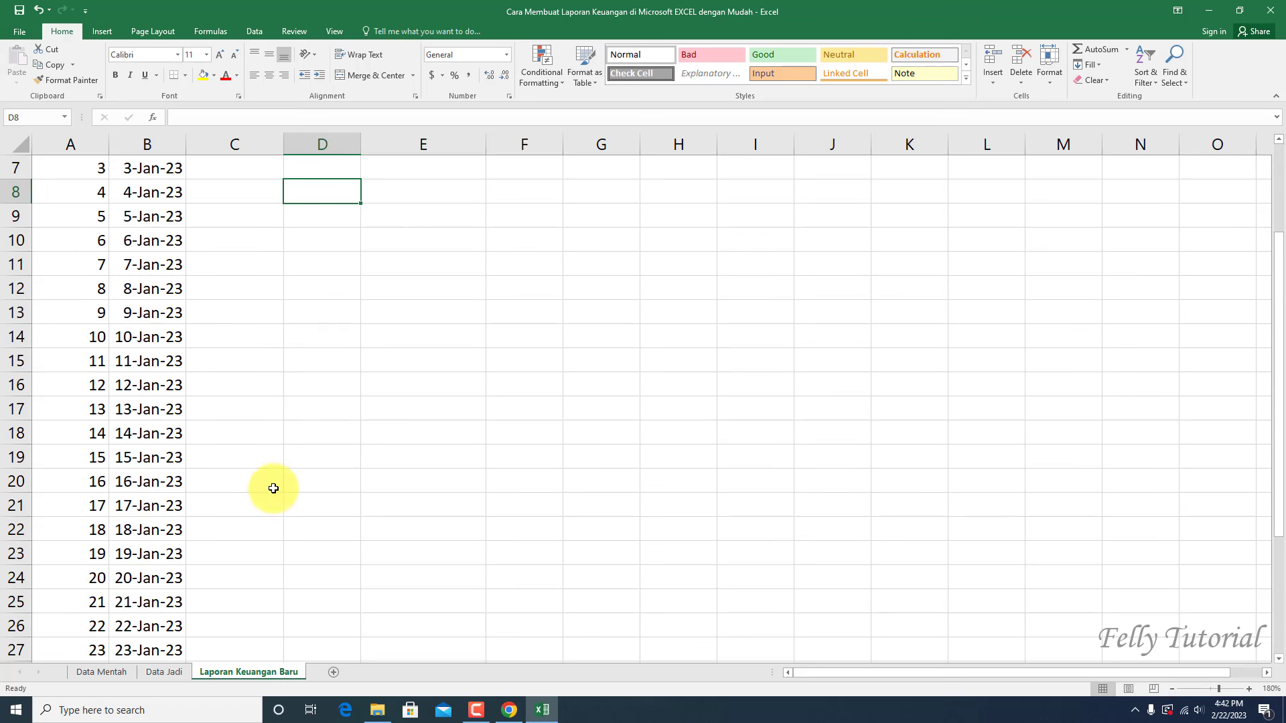
{"action": "left_click", "coordinate": [237, 455]}
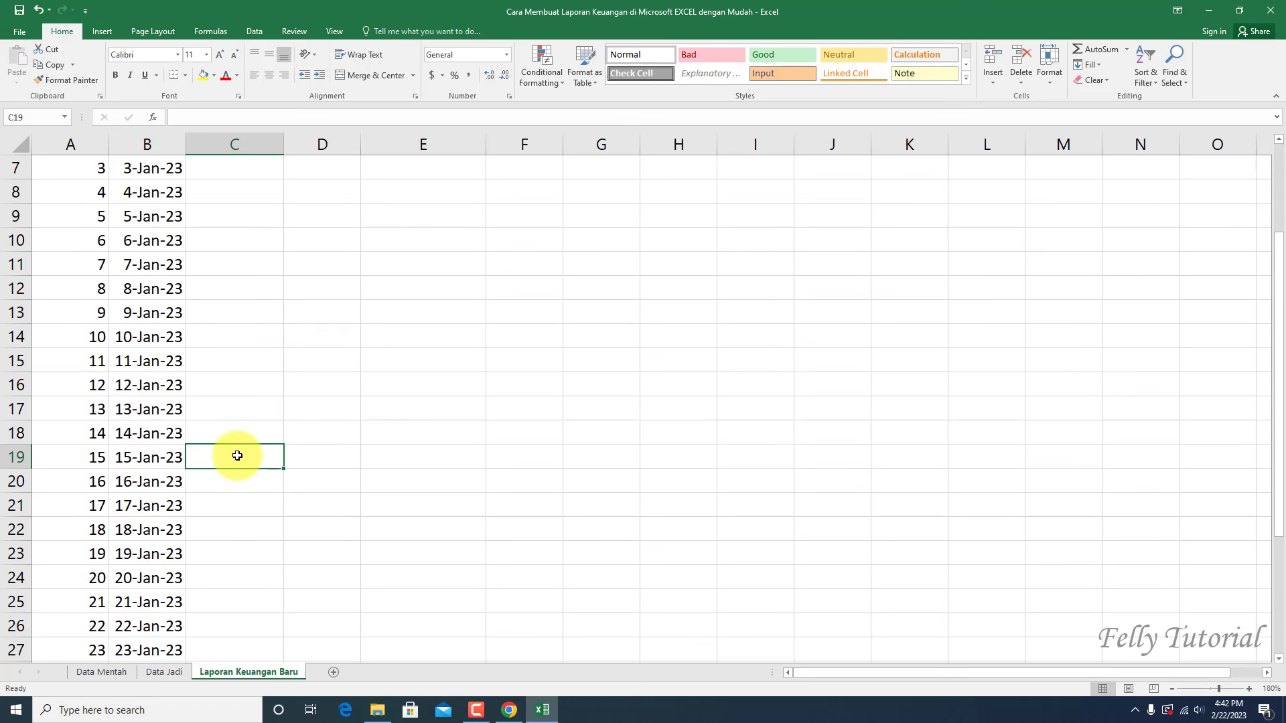
{"action": "type", "text": "Uang Masuk"}
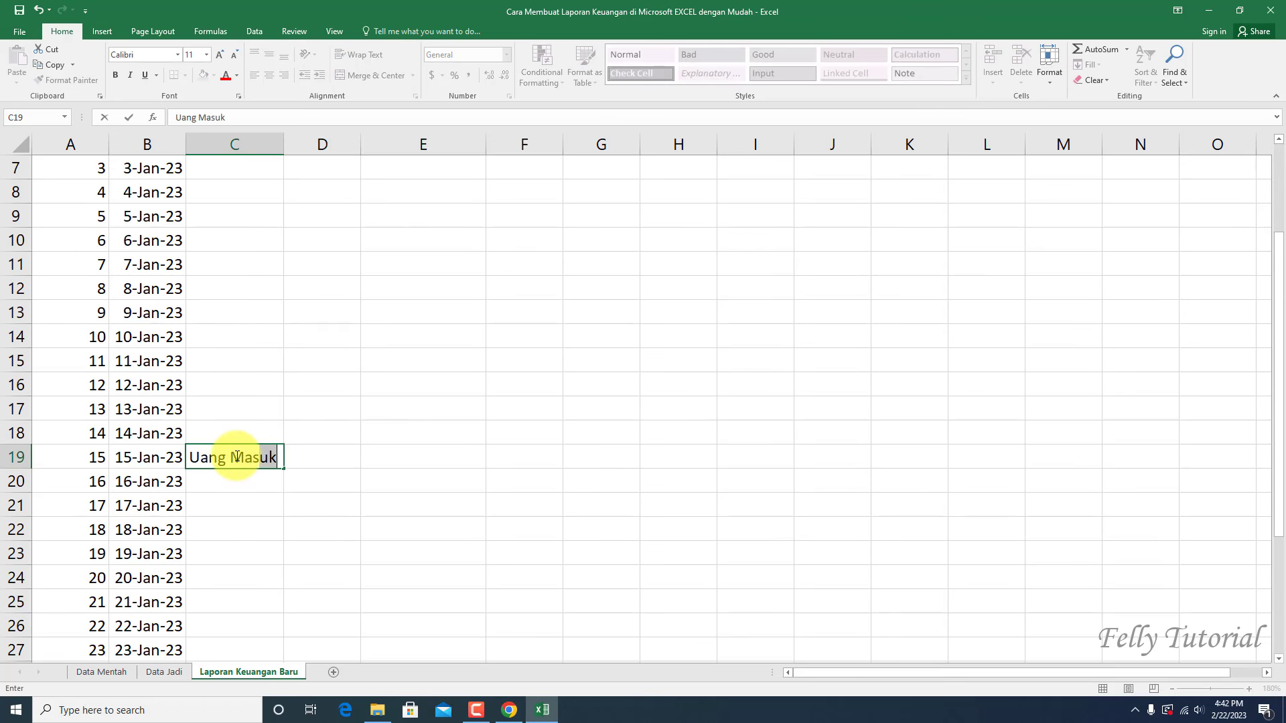
{"action": "left_click", "coordinate": [416, 402]}
{"action": "scroll", "coordinate": [415, 399], "scroll_direction": "up", "scroll_amount": 2}
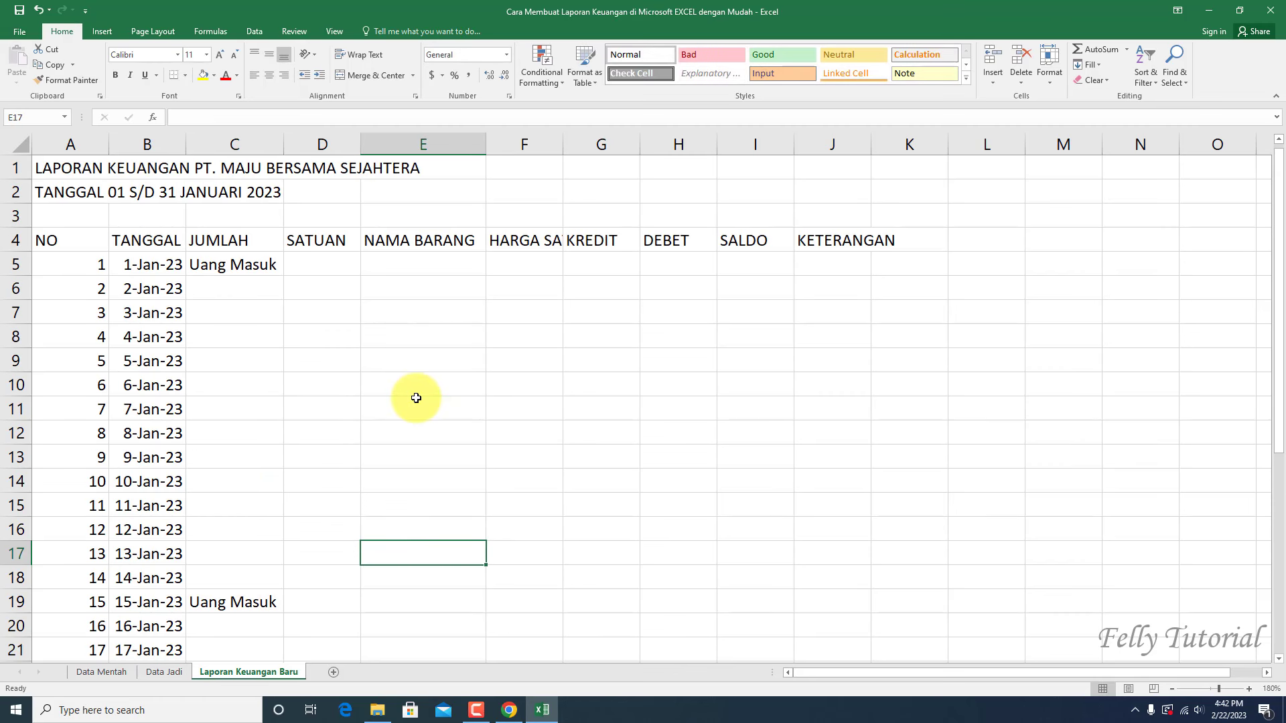
Step: Paste the first item batch C6:E18 from Data Mentah into the report at C6
{"action": "left_click", "coordinate": [94, 673]}
{"action": "left_click", "coordinate": [255, 388]}
{"action": "left_click", "coordinate": [223, 289]}
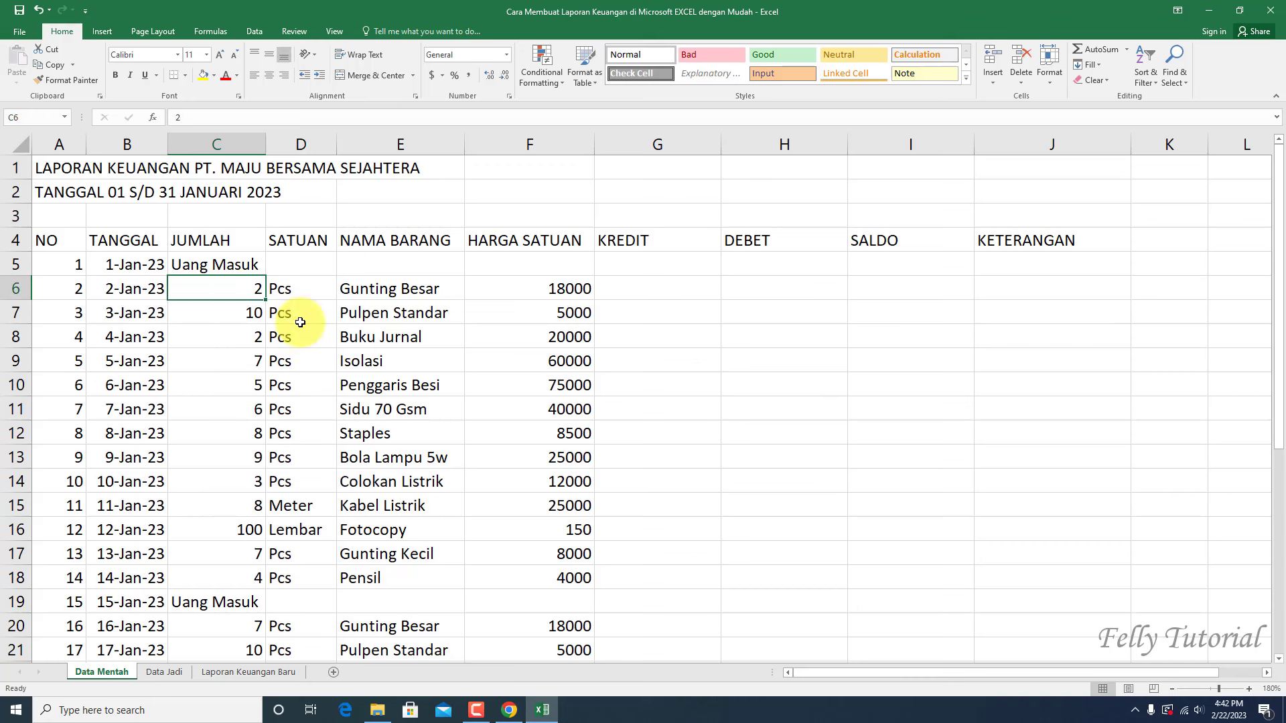
{"action": "mouse_move", "coordinate": [300, 322]}
{"action": "left_mouse_down"}
{"action": "mouse_move", "coordinate": [373, 536]}
{"action": "mouse_move", "coordinate": [402, 563]}
{"action": "mouse_move", "coordinate": [390, 568]}
{"action": "left_mouse_up"}
{"action": "key", "text": "ctrl+c"}
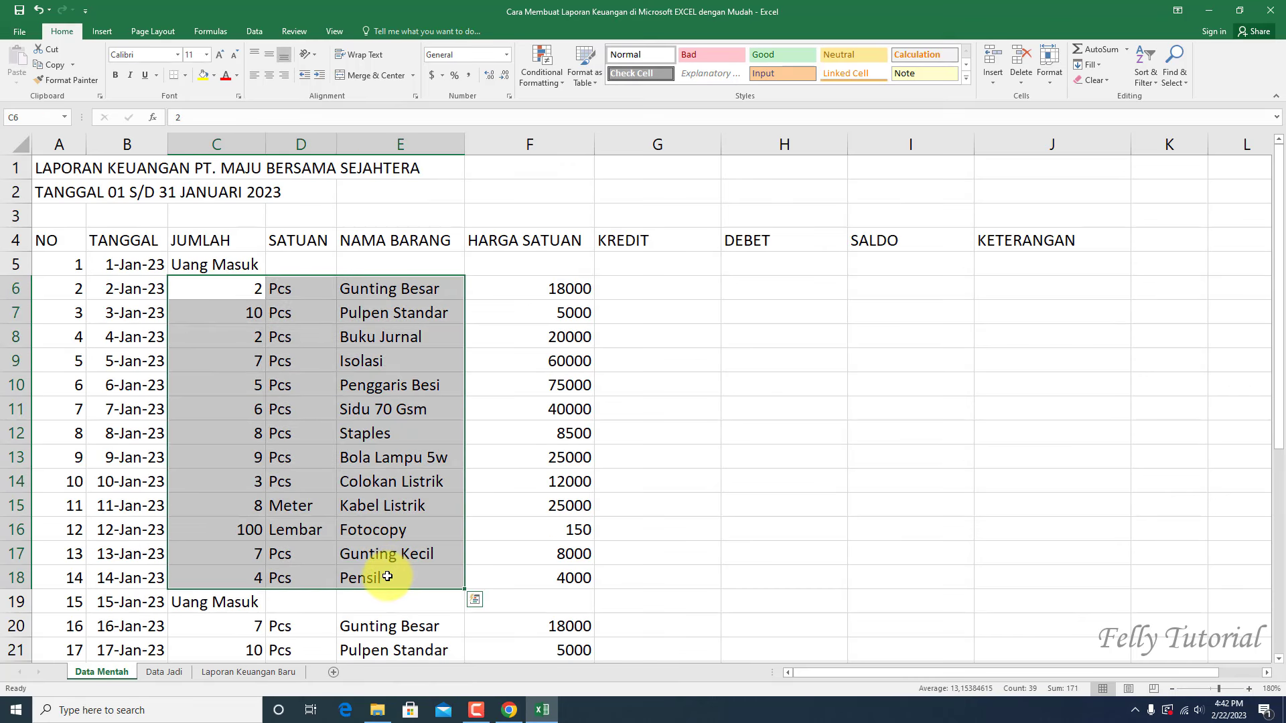
{"action": "left_click", "coordinate": [248, 671]}
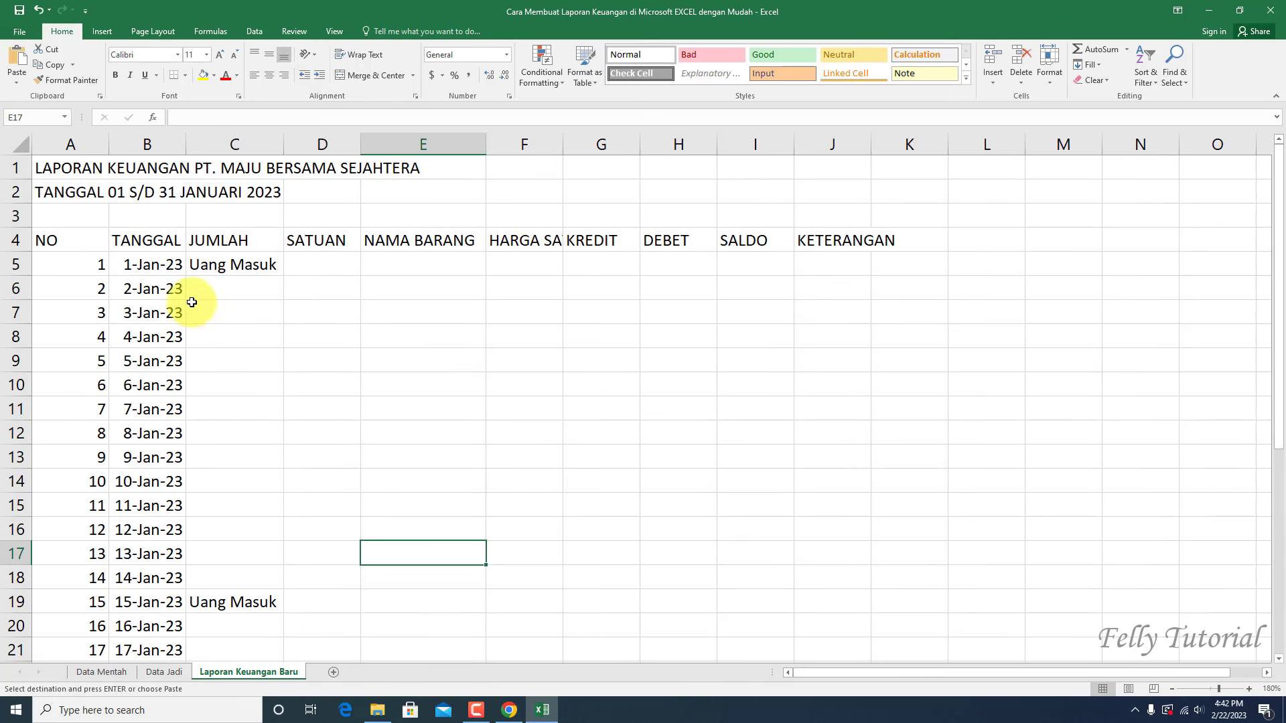
{"action": "left_click", "coordinate": [205, 290]}
{"action": "right_click", "coordinate": [205, 290]}
{"action": "left_click", "coordinate": [256, 348]}
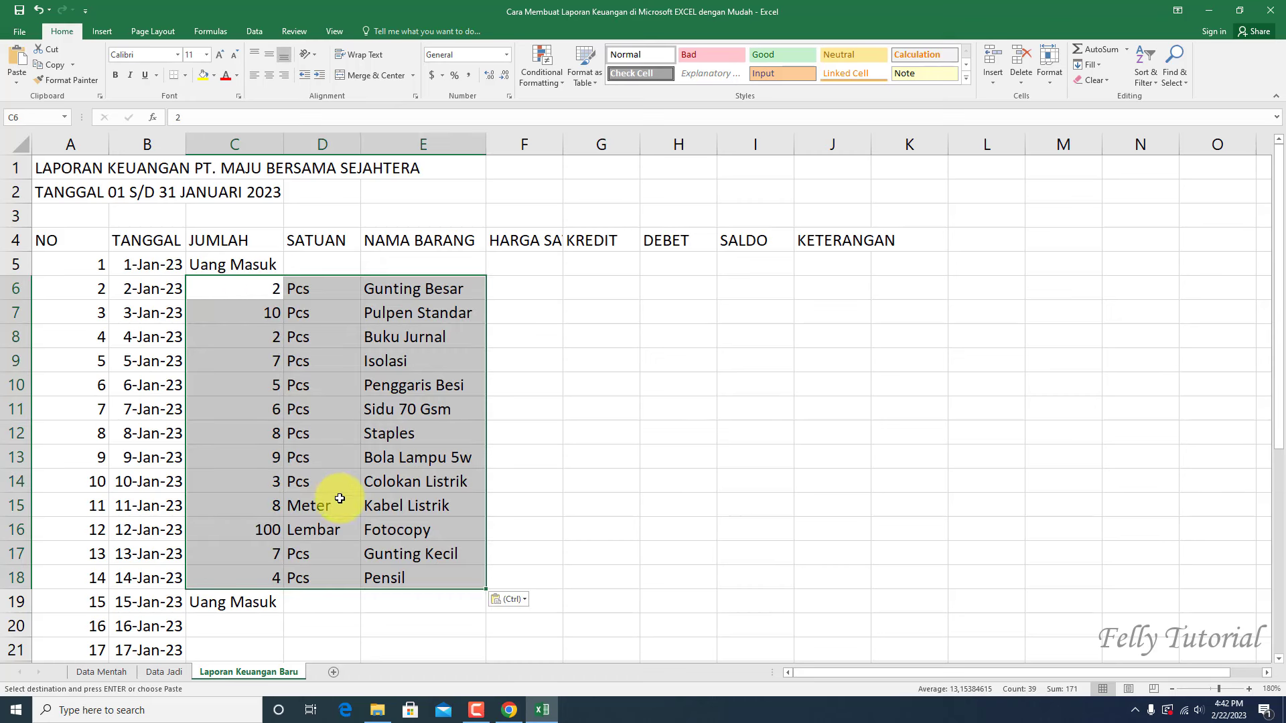
{"action": "scroll", "coordinate": [348, 531], "scroll_direction": "down", "scroll_amount": 2}
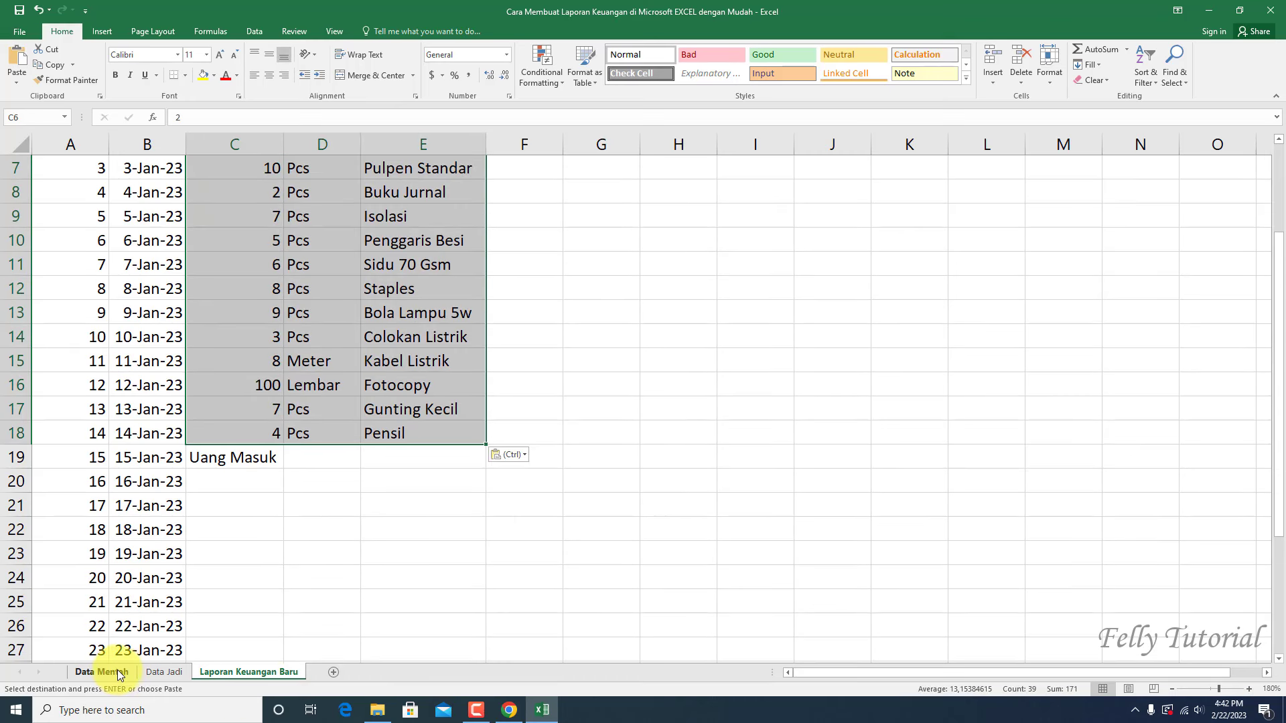
Step: Paste the second item batch C20:E35, through Binder Clips, into the report at C20
{"action": "left_click", "coordinate": [107, 672]}
{"action": "scroll", "coordinate": [302, 502], "scroll_direction": "down", "scroll_amount": 4}
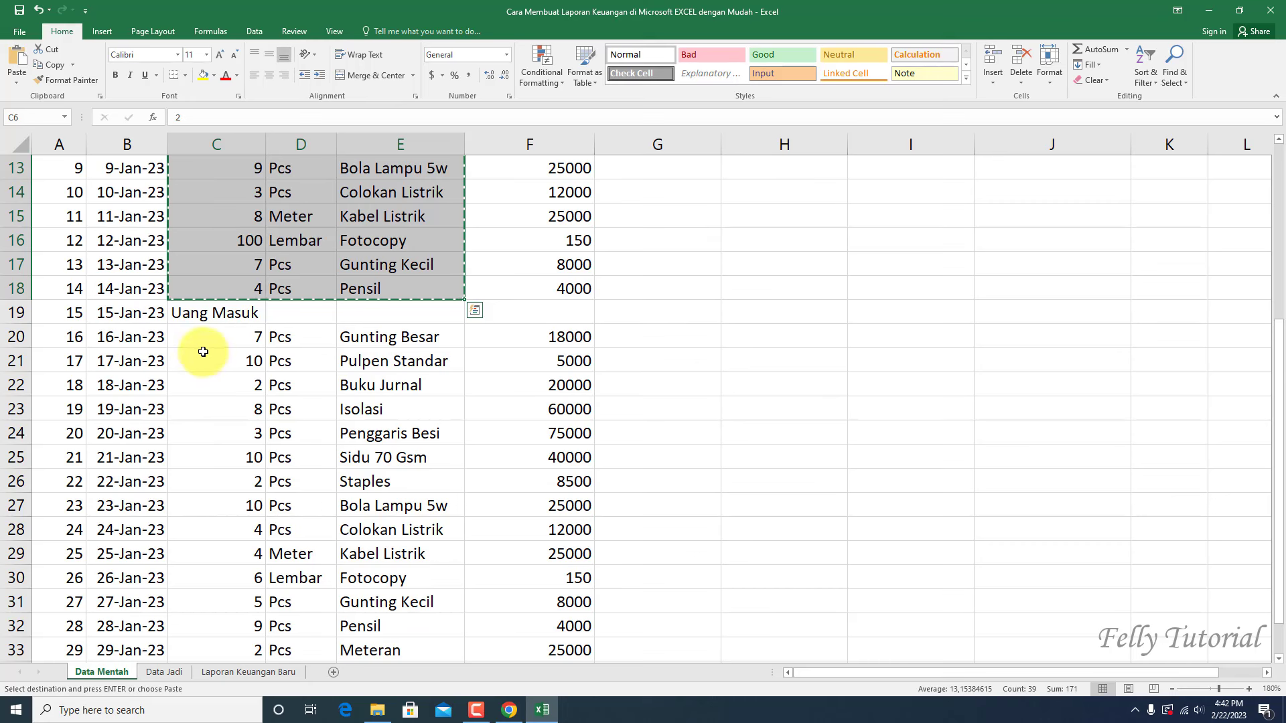
{"action": "left_click", "coordinate": [208, 333]}
{"action": "scroll", "coordinate": [300, 415], "scroll_direction": "down", "scroll_amount": 2}
{"action": "left_click", "coordinate": [381, 558], "text": "shift"}
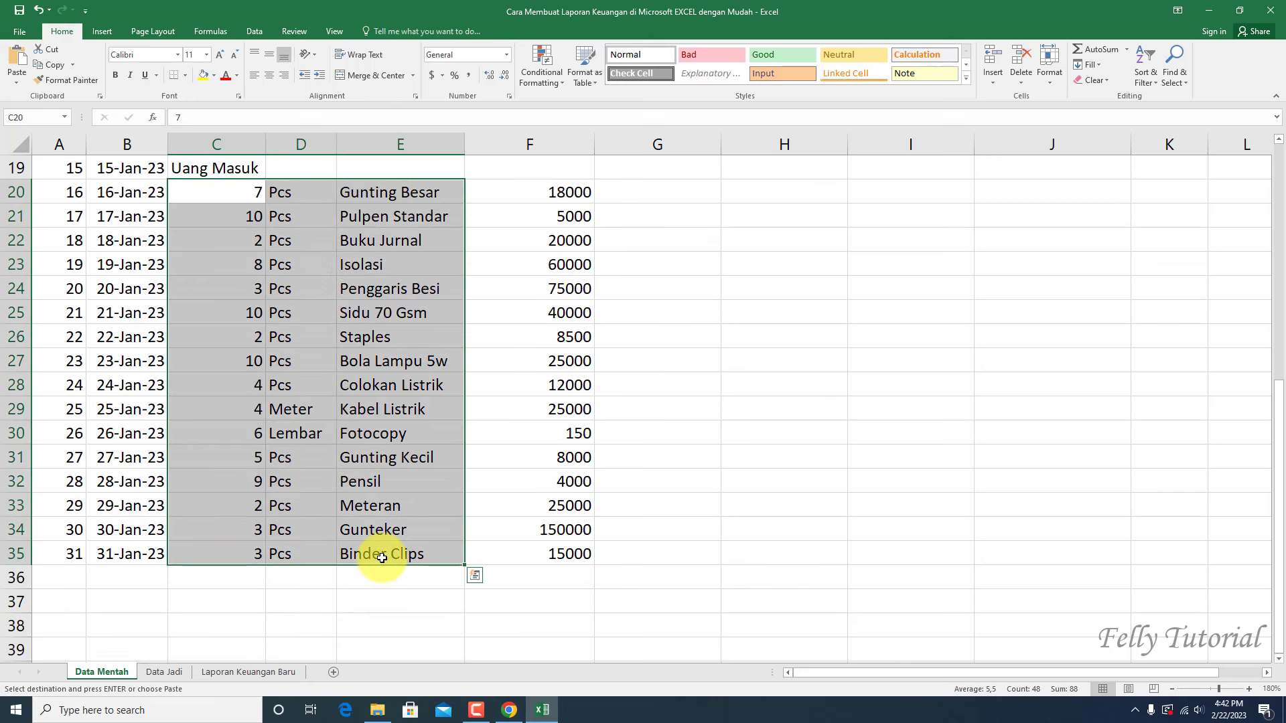
{"action": "left_click", "coordinate": [273, 672]}
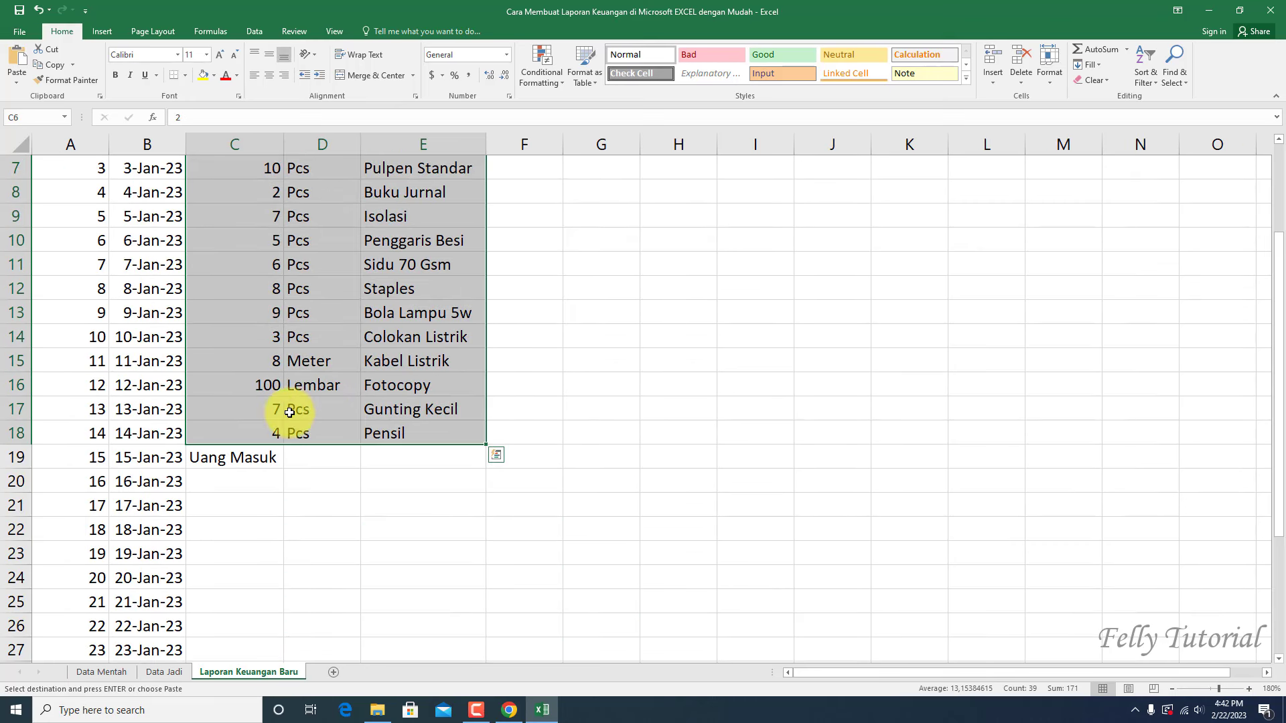
{"action": "left_click", "coordinate": [231, 482]}
{"action": "right_click", "coordinate": [231, 481]}
{"action": "left_click", "coordinate": [292, 264]}
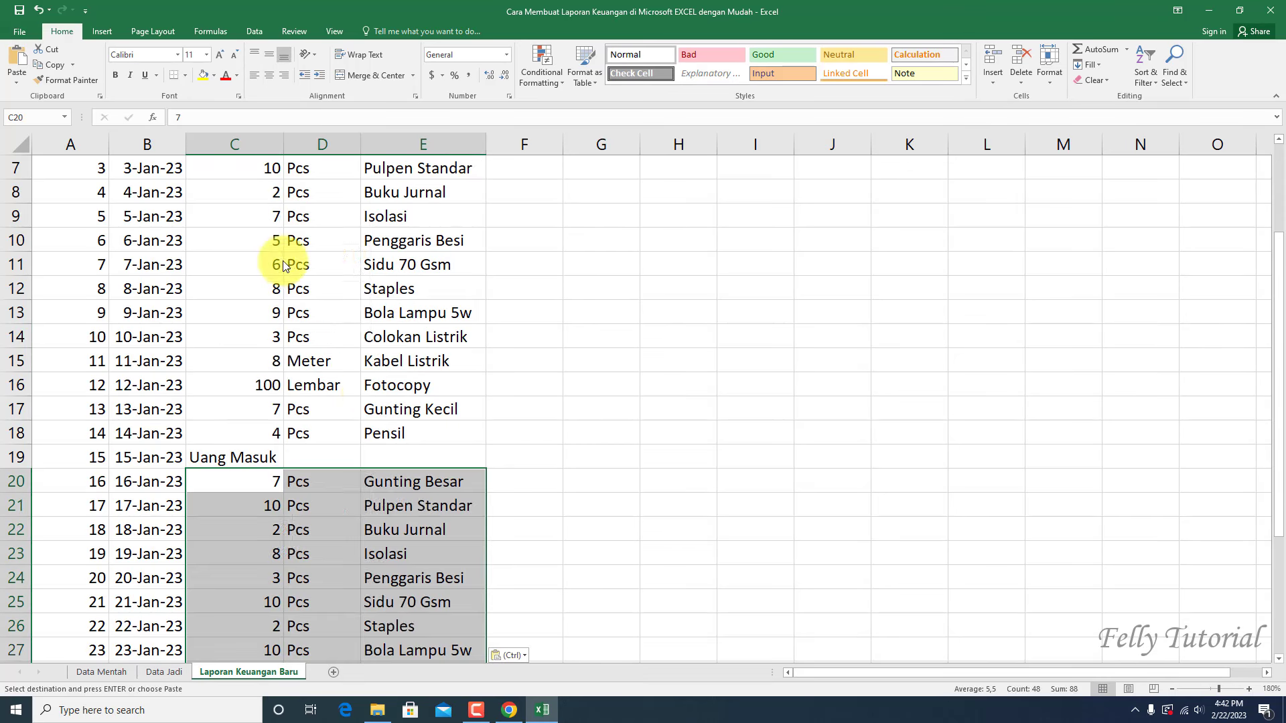
{"action": "scroll", "coordinate": [367, 395], "scroll_direction": "down", "scroll_amount": 2}
Step: Check the pasted JUMLAH, SATUAN and NAMA BARANG values and autofit column F to HARGA SATUAN
{"action": "scroll", "coordinate": [252, 364], "scroll_direction": "up", "scroll_amount": 2}
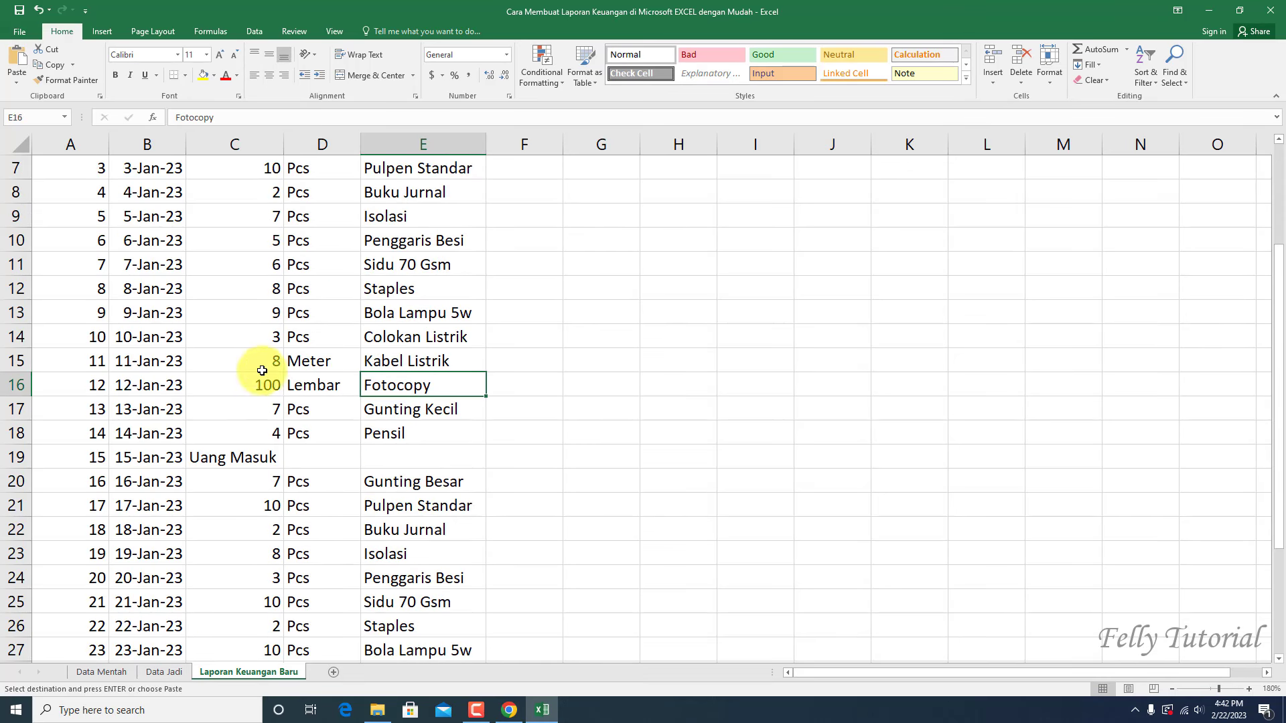
{"action": "scroll", "coordinate": [285, 372], "scroll_direction": "up", "scroll_amount": 2}
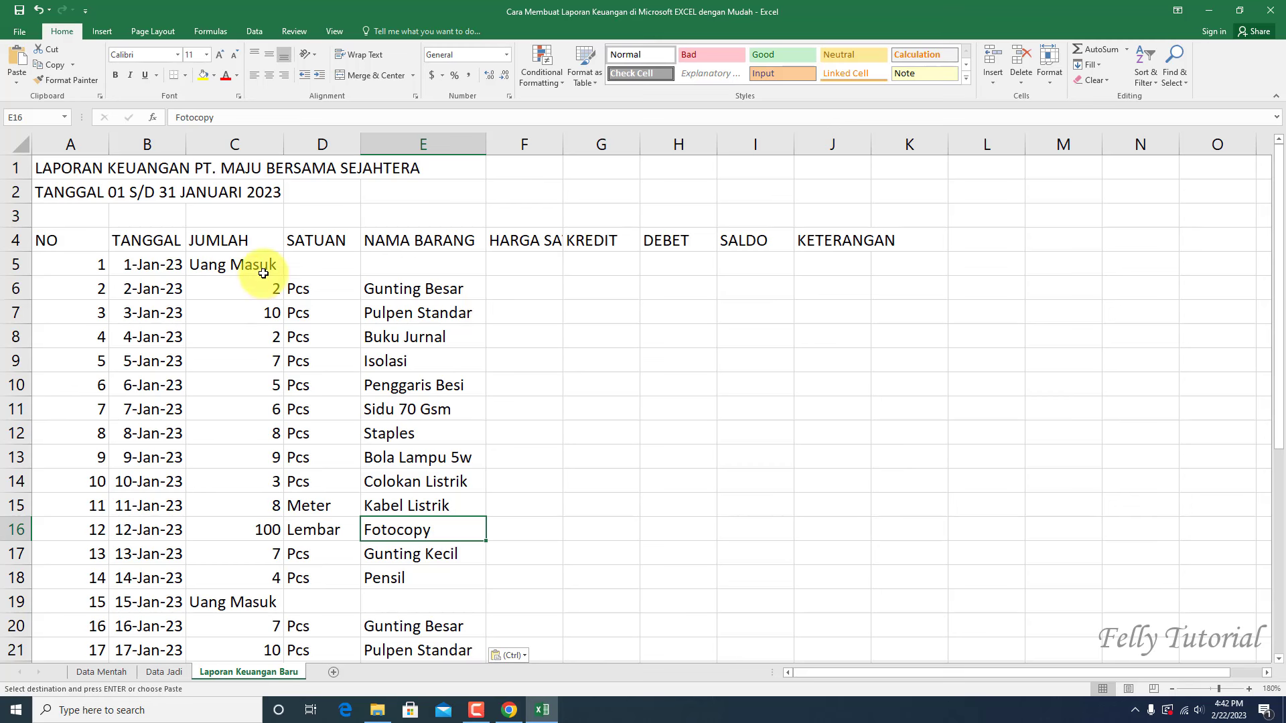
{"action": "left_click", "coordinate": [233, 239]}
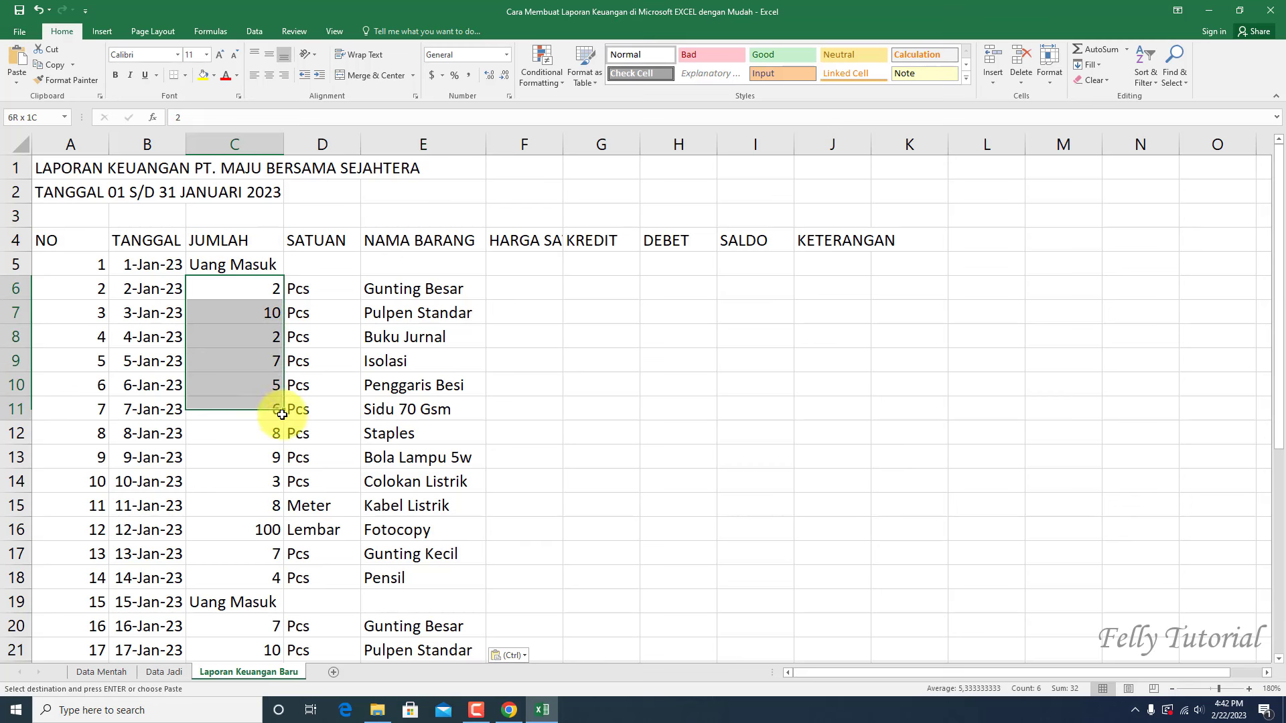
{"action": "left_click_drag", "start_coordinate": [260, 292], "coordinate": [275, 386]}
{"action": "left_click", "coordinate": [319, 240]}
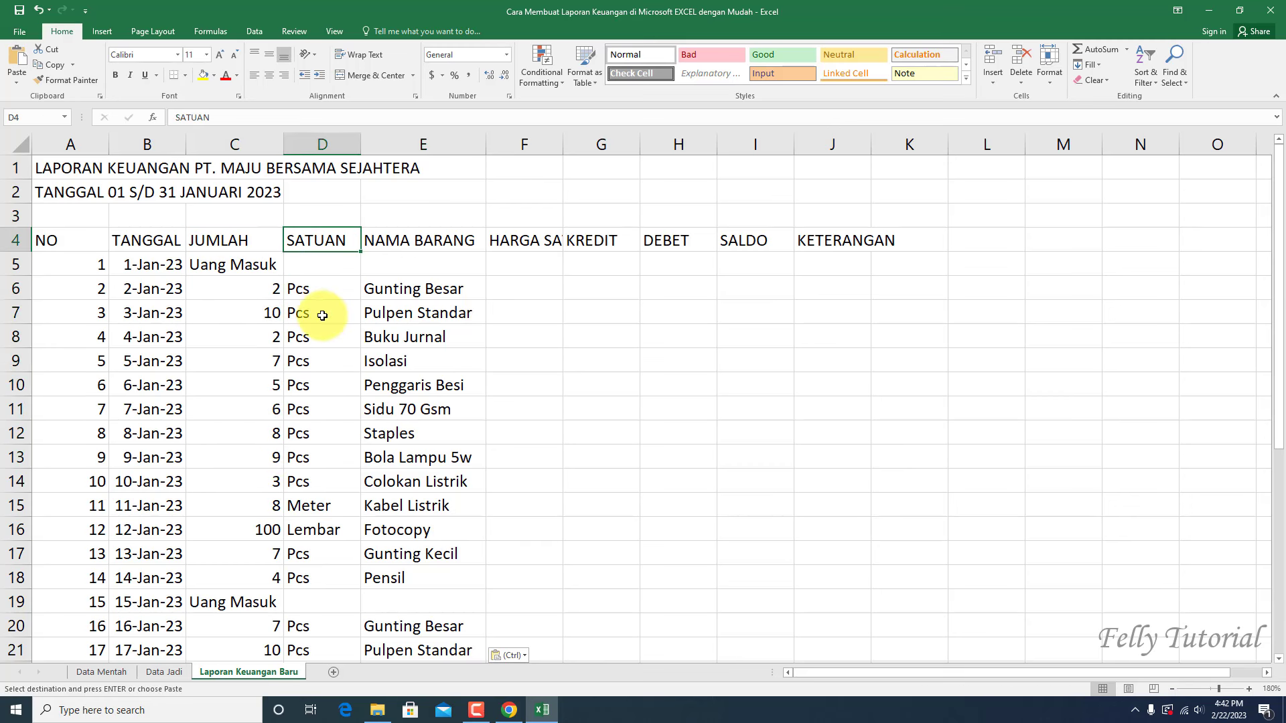
{"action": "left_click", "coordinate": [429, 241]}
{"action": "left_click", "coordinate": [400, 303]}
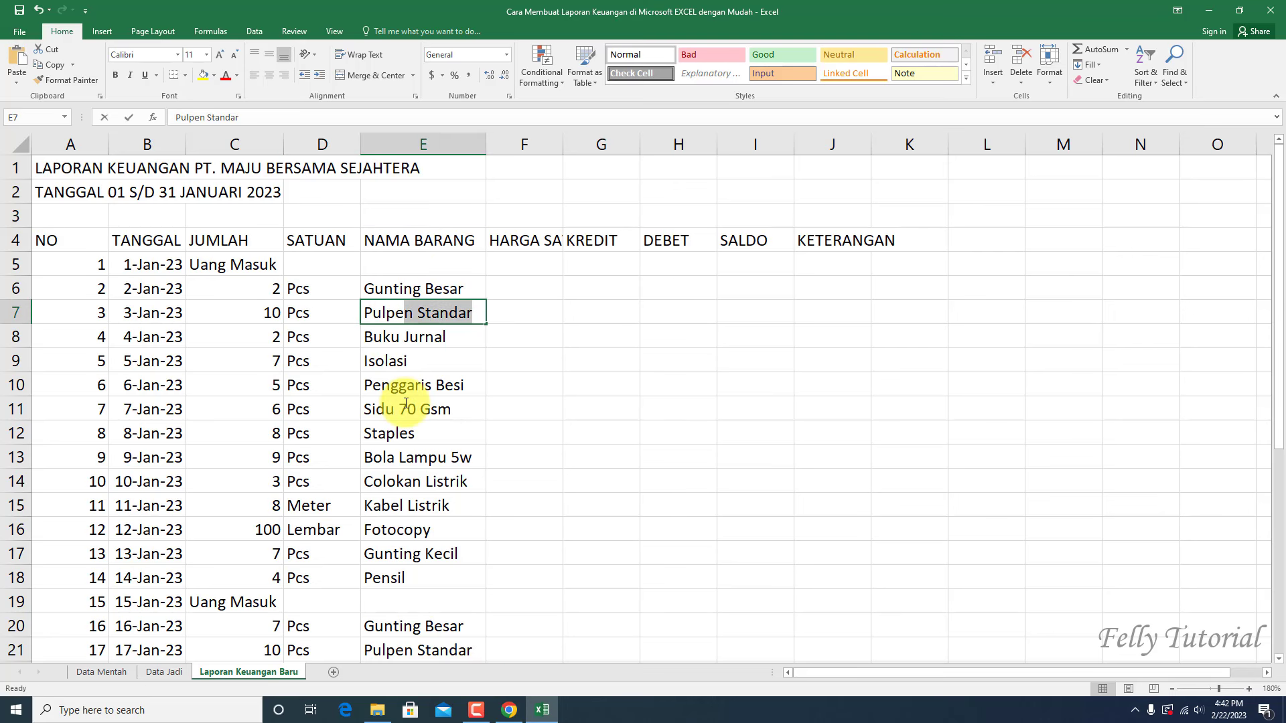
{"action": "left_click", "coordinate": [213, 266]}
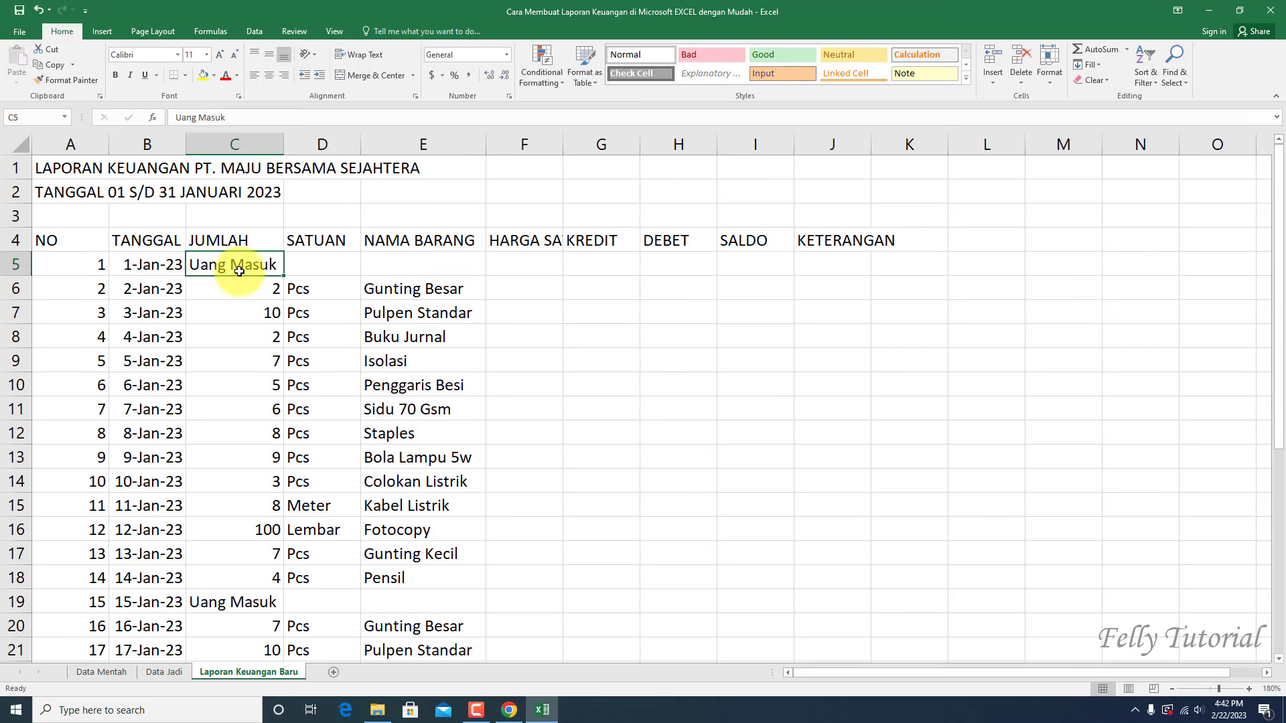
{"action": "scroll", "coordinate": [301, 426], "scroll_direction": "down", "scroll_amount": 4}
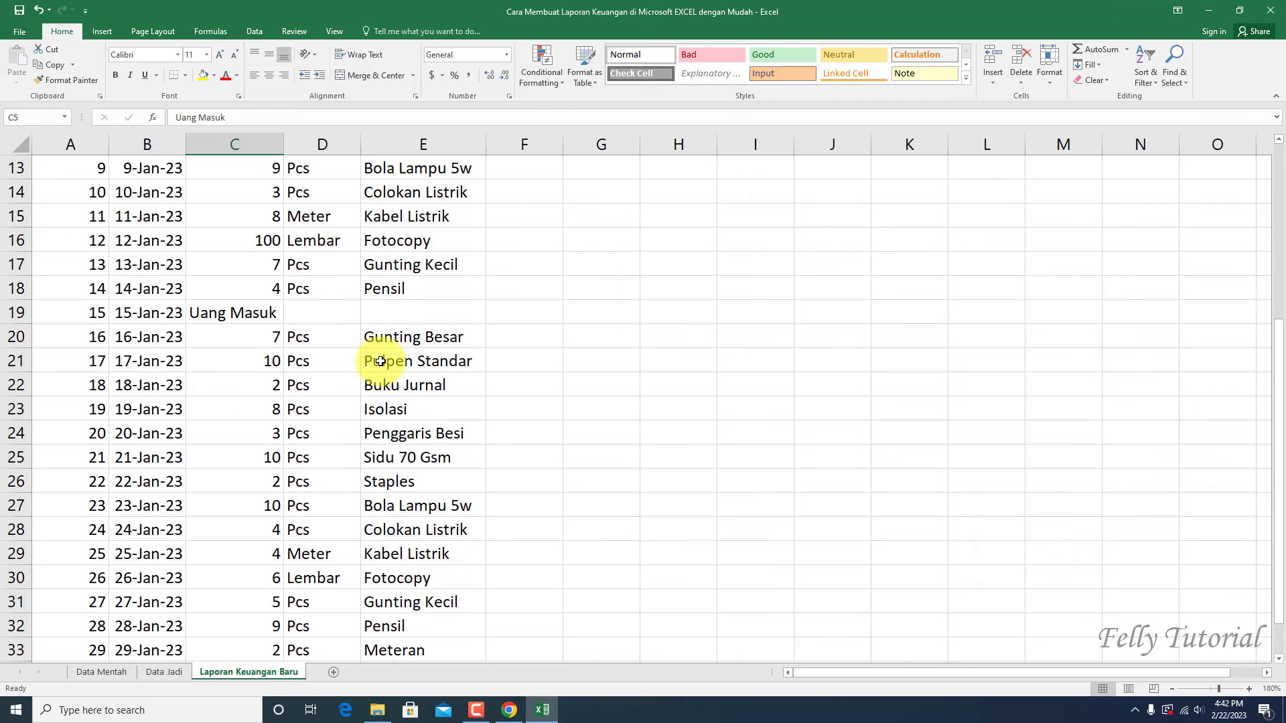
{"action": "scroll", "coordinate": [381, 360], "scroll_direction": "up", "scroll_amount": 4}
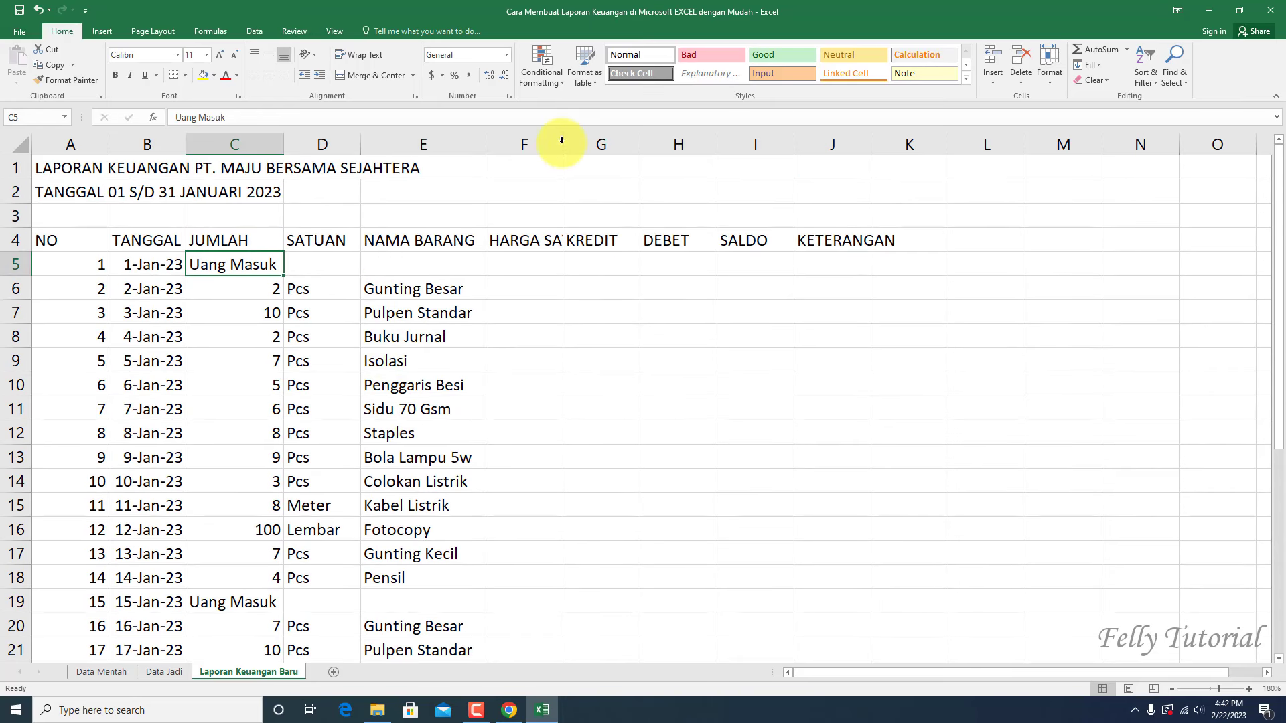
{"action": "double_click", "coordinate": [561, 140]}
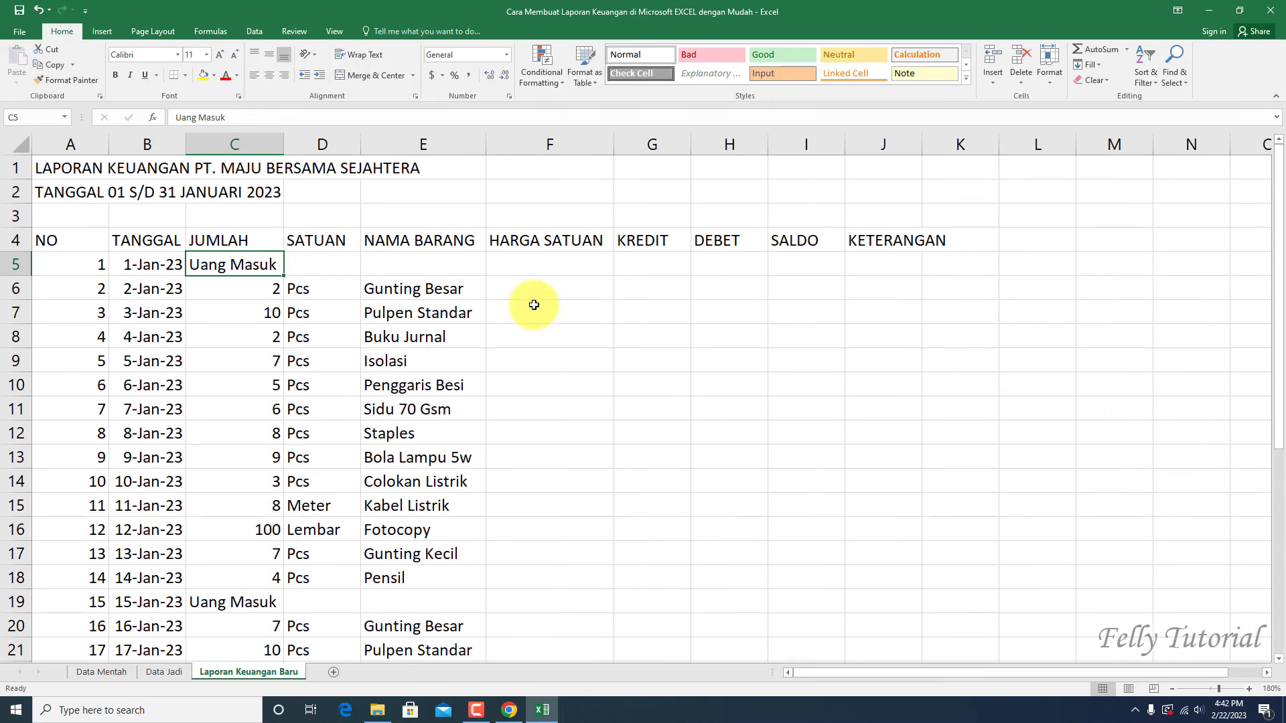
Step: Copy the unit prices F6:F35 on Data Mentah
{"action": "left_click", "coordinate": [100, 673]}
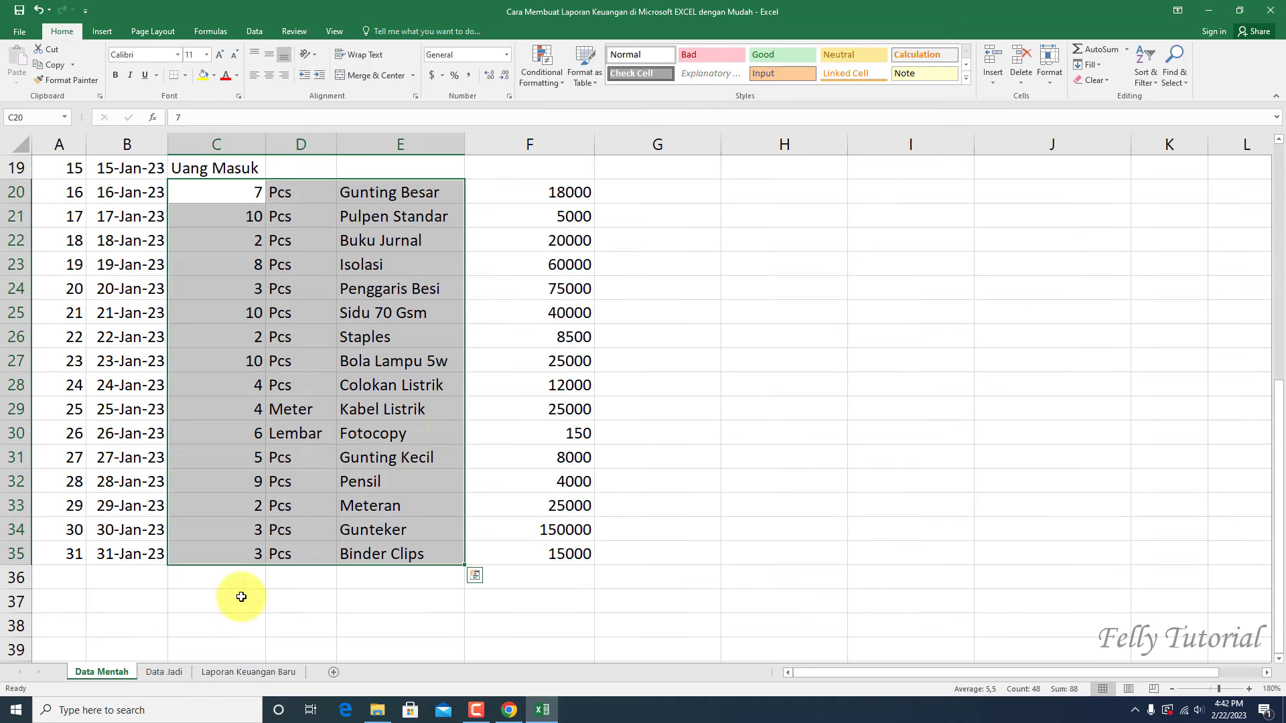
{"action": "left_click", "coordinate": [431, 359]}
{"action": "scroll", "coordinate": [468, 382], "scroll_direction": "up", "scroll_amount": 2}
{"action": "scroll", "coordinate": [475, 386], "scroll_direction": "up", "scroll_amount": 3}
{"action": "scroll", "coordinate": [474, 386], "scroll_direction": "up", "scroll_amount": 1}
{"action": "left_click", "coordinate": [545, 288]}
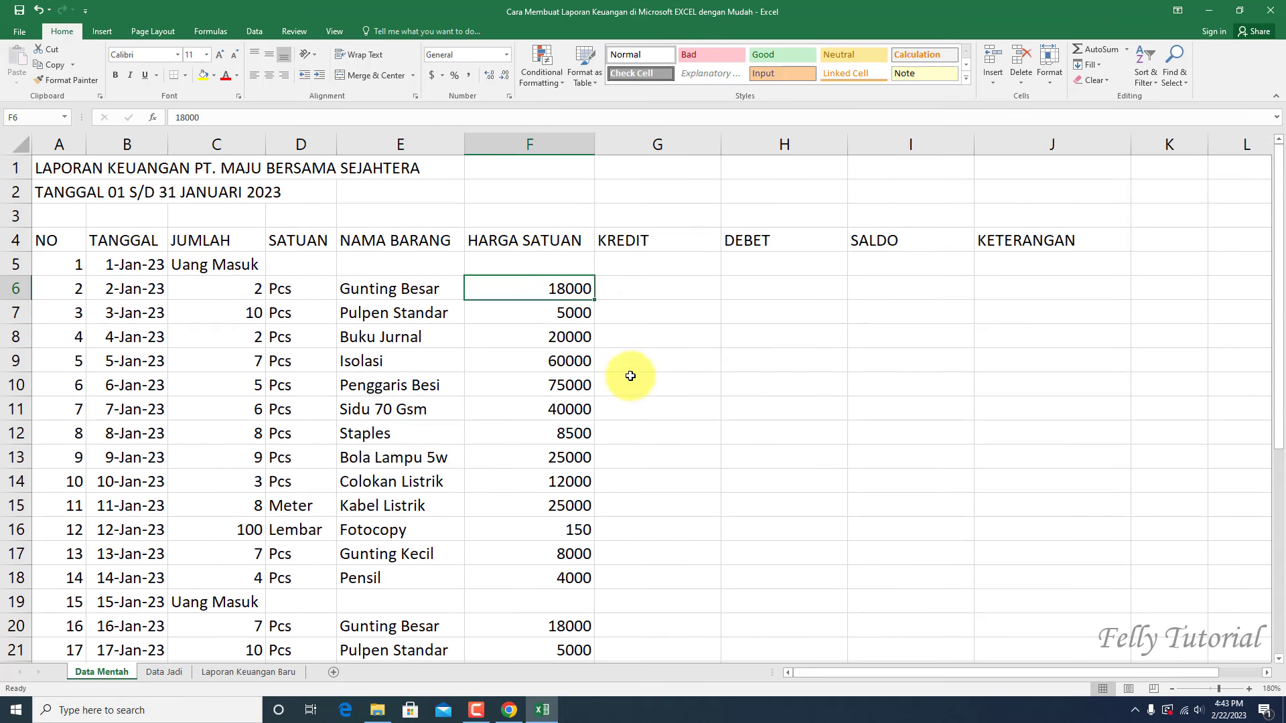
{"action": "scroll", "coordinate": [626, 373], "scroll_direction": "down", "scroll_amount": 3}
{"action": "scroll", "coordinate": [637, 415], "scroll_direction": "down", "scroll_amount": 4}
{"action": "left_click", "coordinate": [558, 486], "text": "shift"}
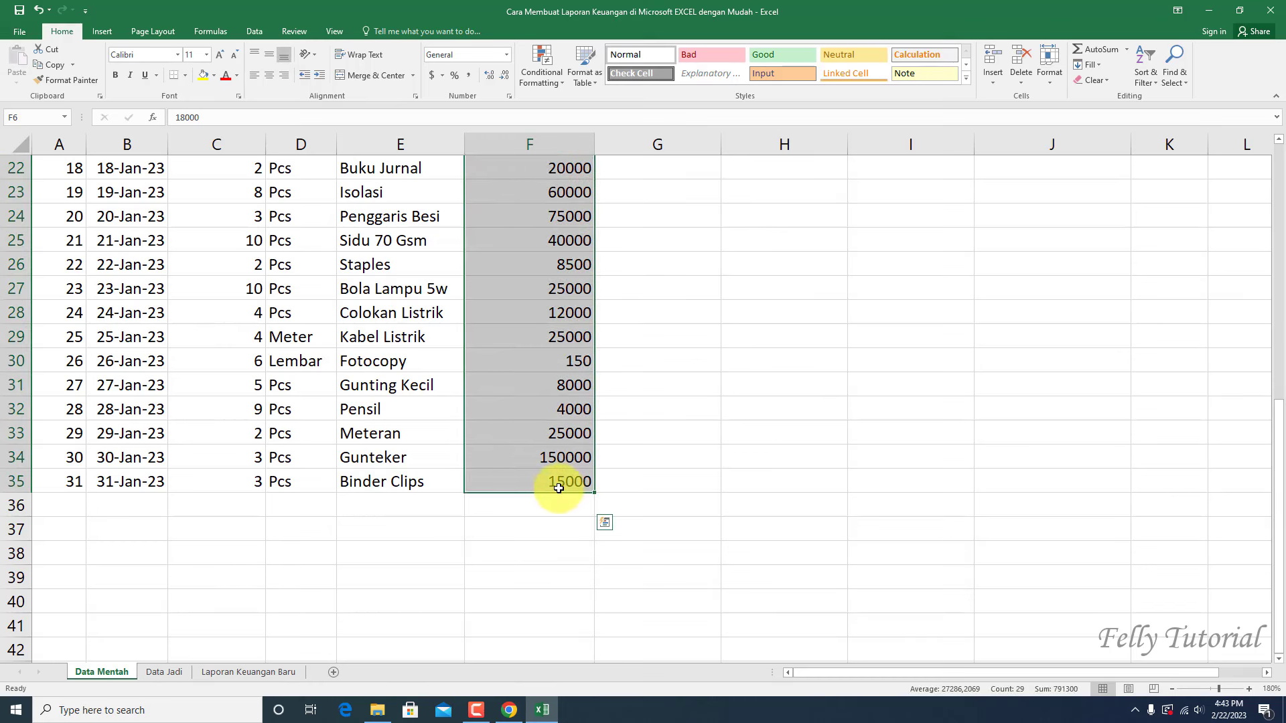
{"action": "key", "text": "ctrl+c"}
Step: Paste the prices as values at F6 of Laporan Keuangan Baru, then select the table from the NO header
{"action": "left_click", "coordinate": [253, 671]}
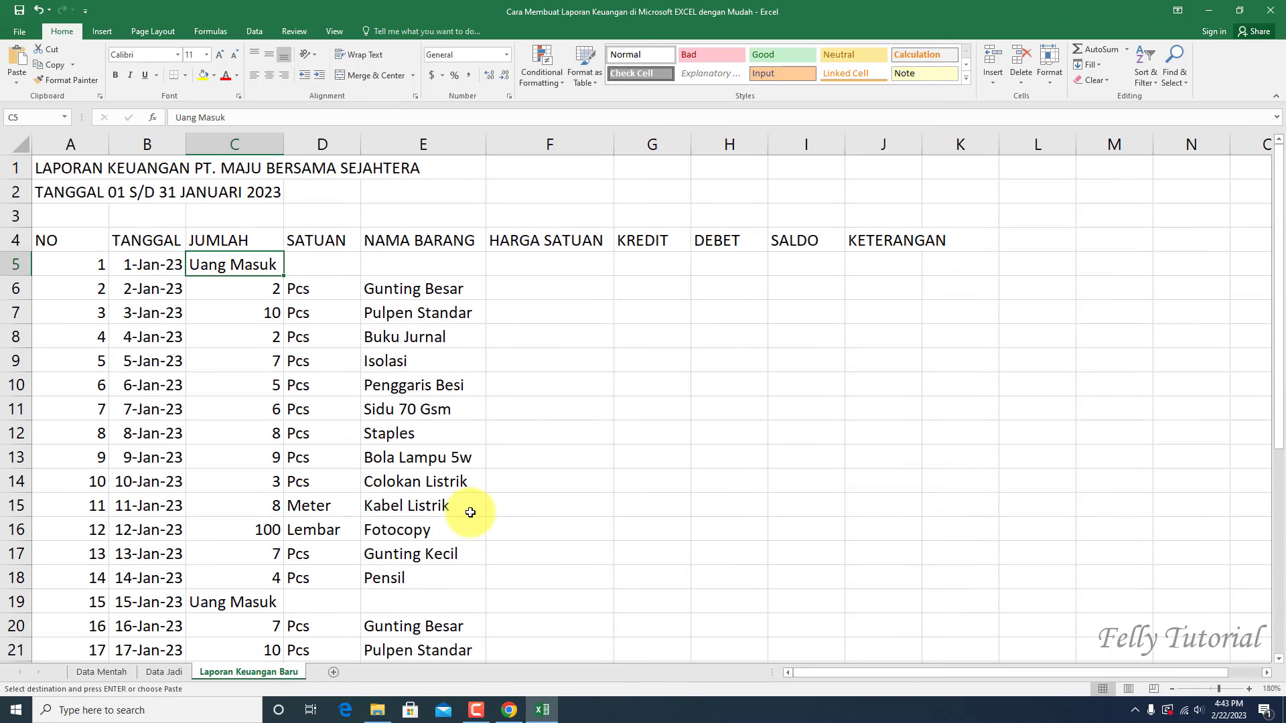
{"action": "left_click", "coordinate": [539, 288]}
{"action": "right_click", "coordinate": [539, 290]}
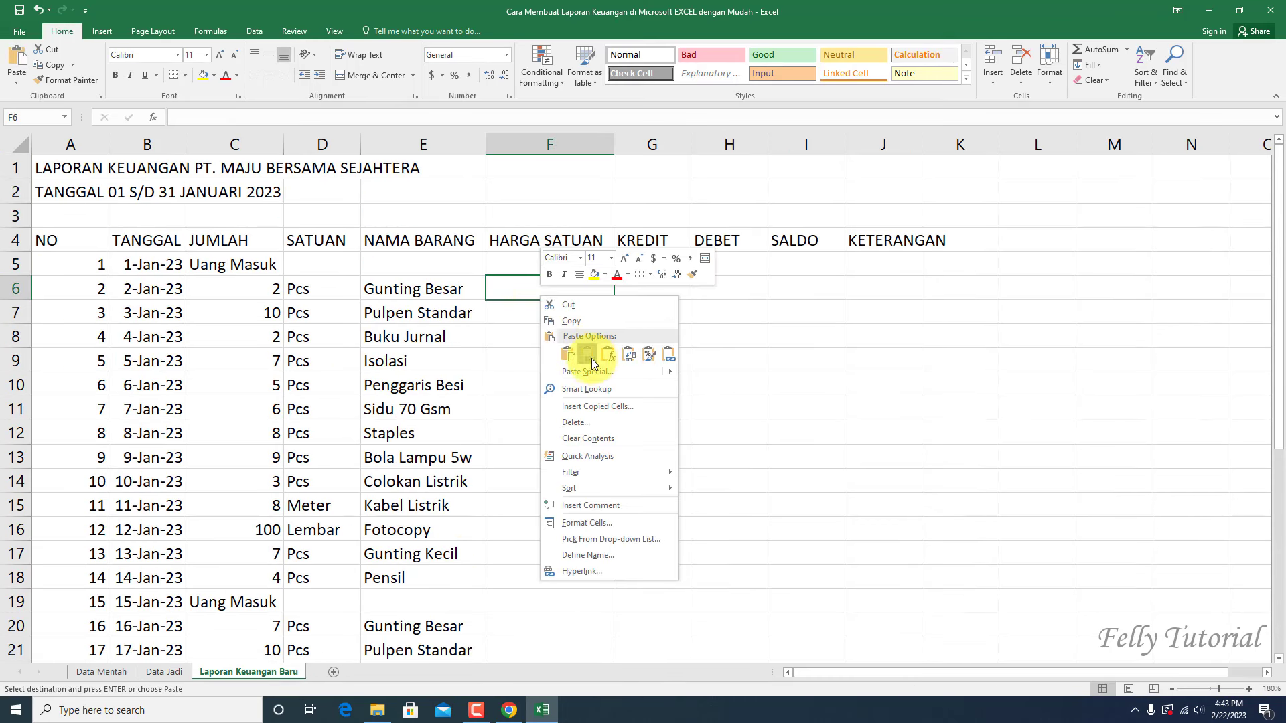
{"action": "left_click", "coordinate": [592, 362]}
{"action": "left_click", "coordinate": [646, 456]}
{"action": "scroll", "coordinate": [684, 482], "scroll_direction": "down", "scroll_amount": 3}
{"action": "scroll", "coordinate": [688, 485], "scroll_direction": "down", "scroll_amount": 2}
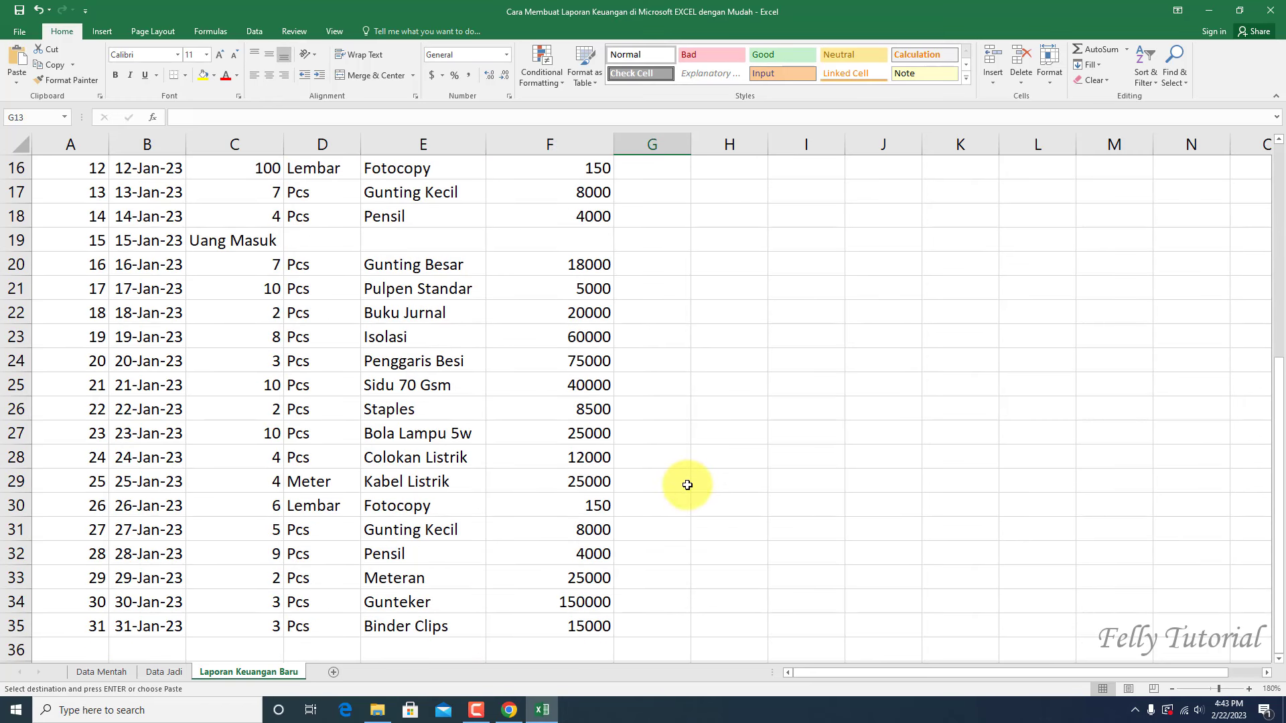
{"action": "scroll", "coordinate": [687, 485], "scroll_direction": "up", "scroll_amount": 5}
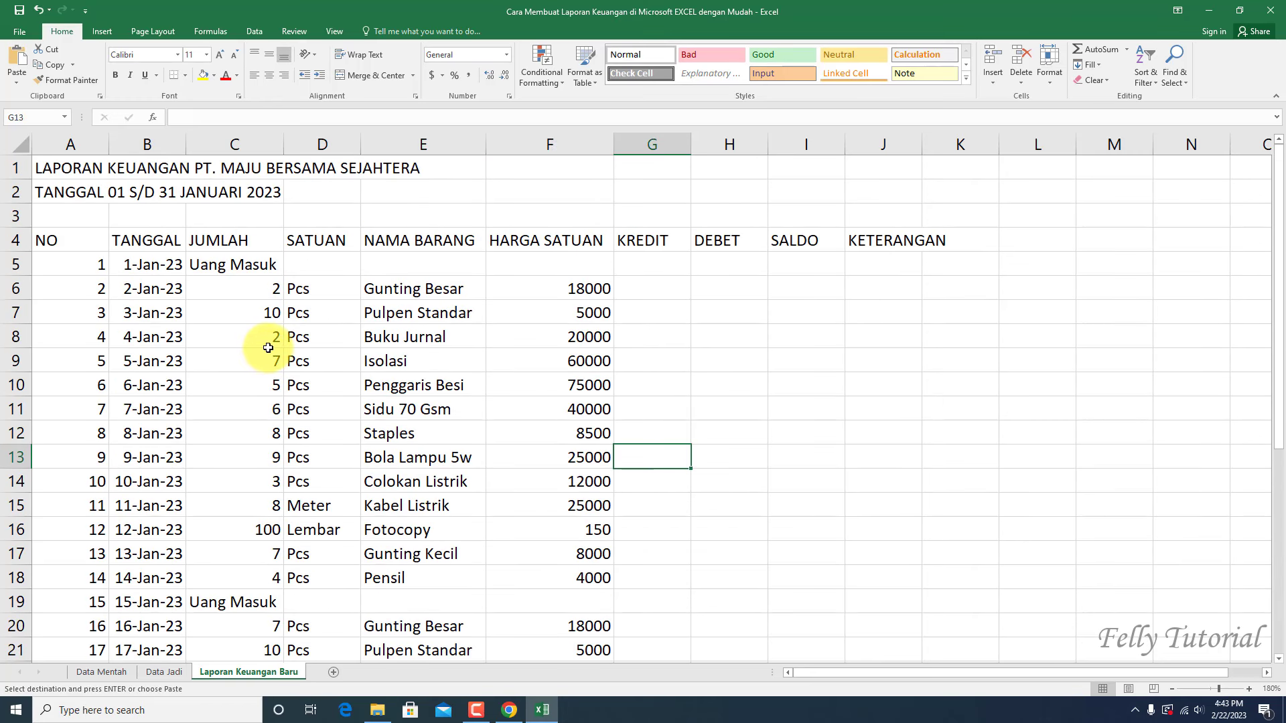
{"action": "left_click", "coordinate": [71, 243]}
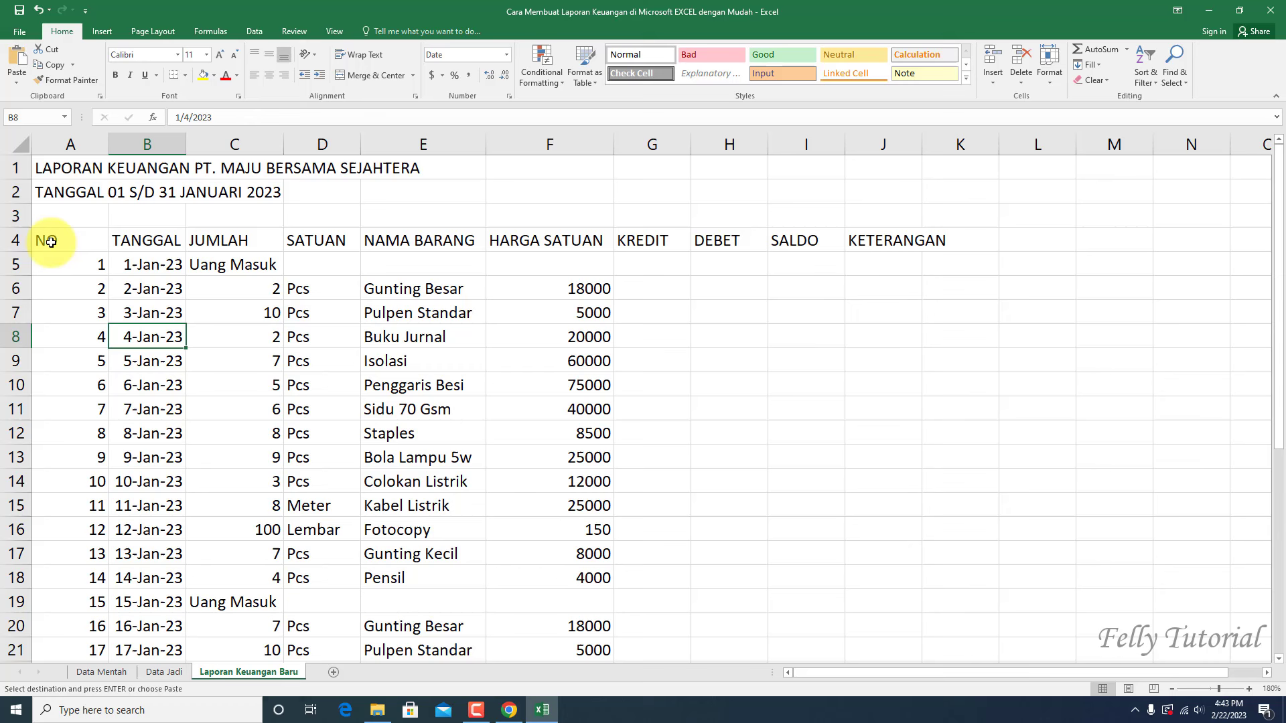
{"action": "scroll", "coordinate": [669, 483], "scroll_direction": "down", "scroll_amount": 4}
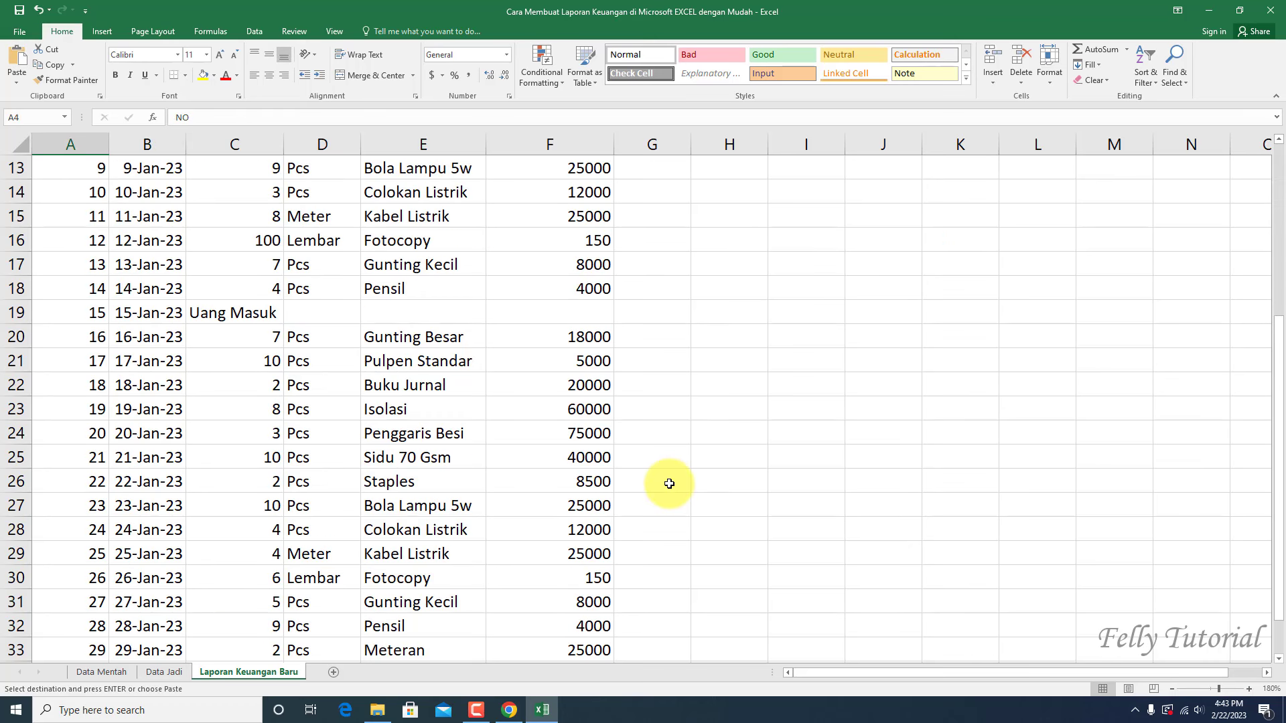
{"action": "scroll", "coordinate": [669, 484], "scroll_direction": "down", "scroll_amount": 5}
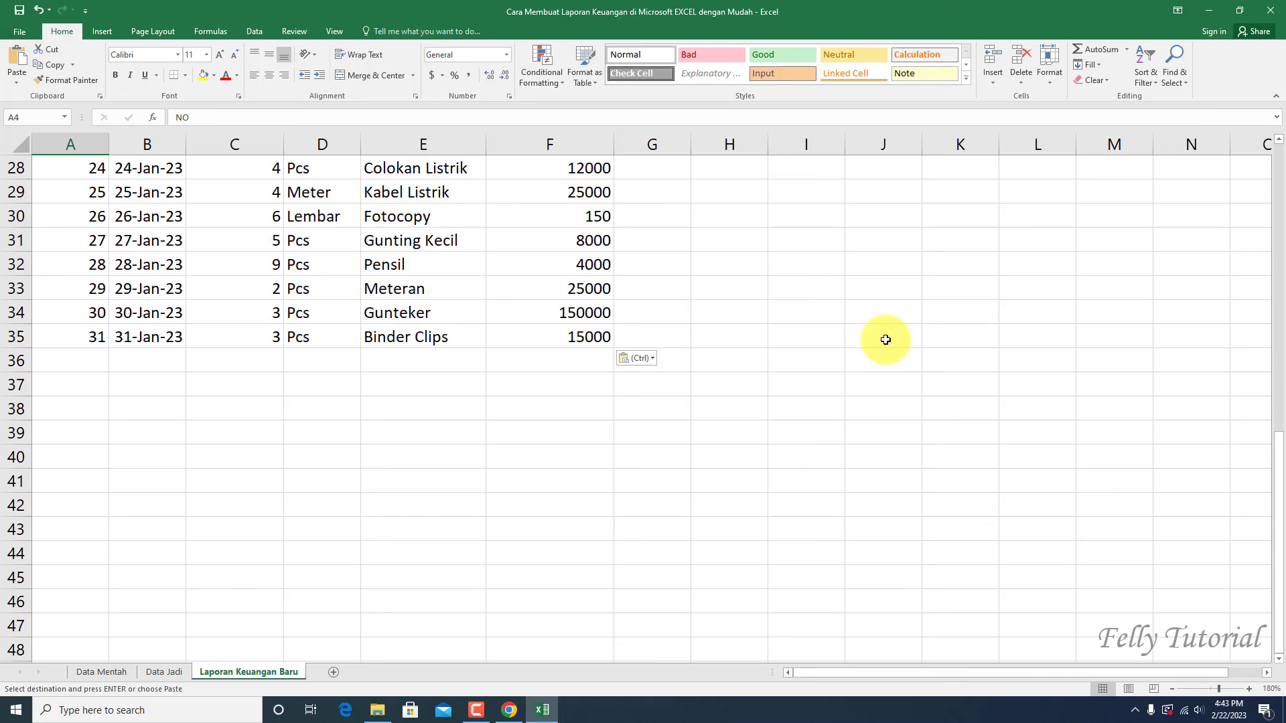
Step: Apply All Borders to the whole report table, A4:J35, from NO across to KETERANGAN
{"action": "left_click", "coordinate": [881, 337], "text": "shift"}
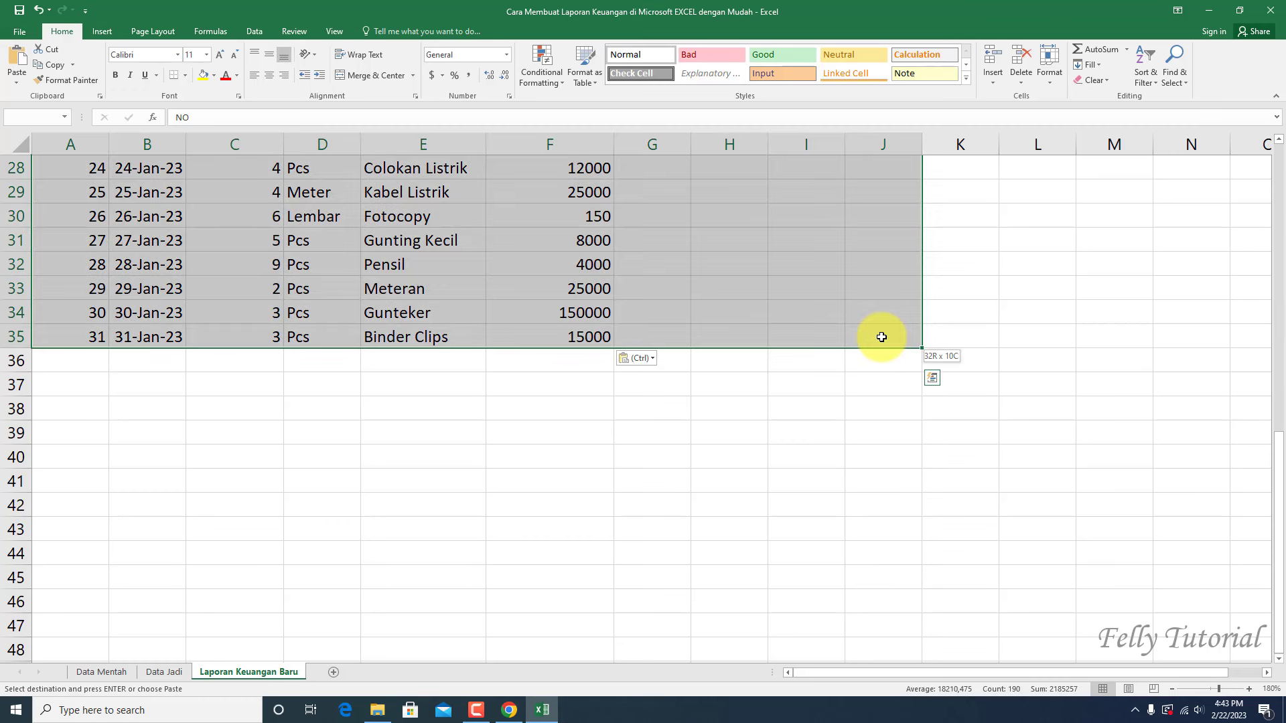
{"action": "scroll", "coordinate": [749, 419], "scroll_direction": "up", "scroll_amount": 4}
{"action": "scroll", "coordinate": [748, 420], "scroll_direction": "up", "scroll_amount": 4}
{"action": "scroll", "coordinate": [750, 419], "scroll_direction": "up", "scroll_amount": 1}
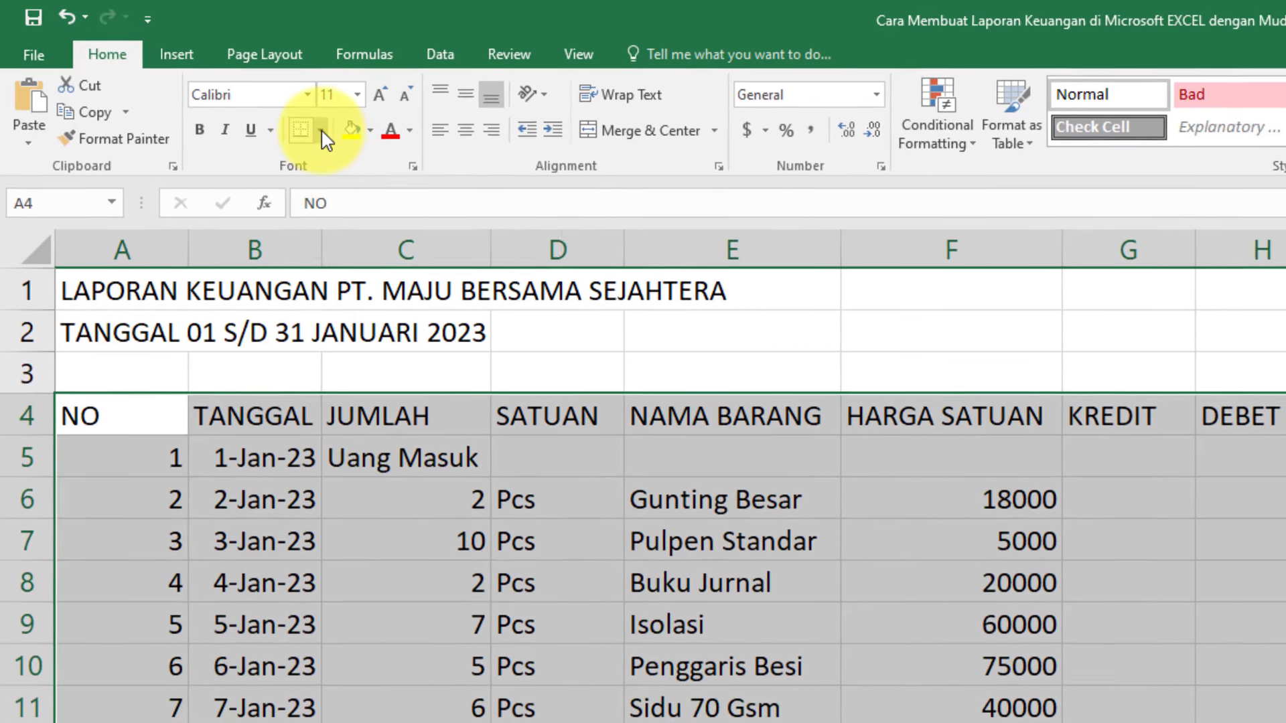
{"action": "left_click", "coordinate": [339, 137]}
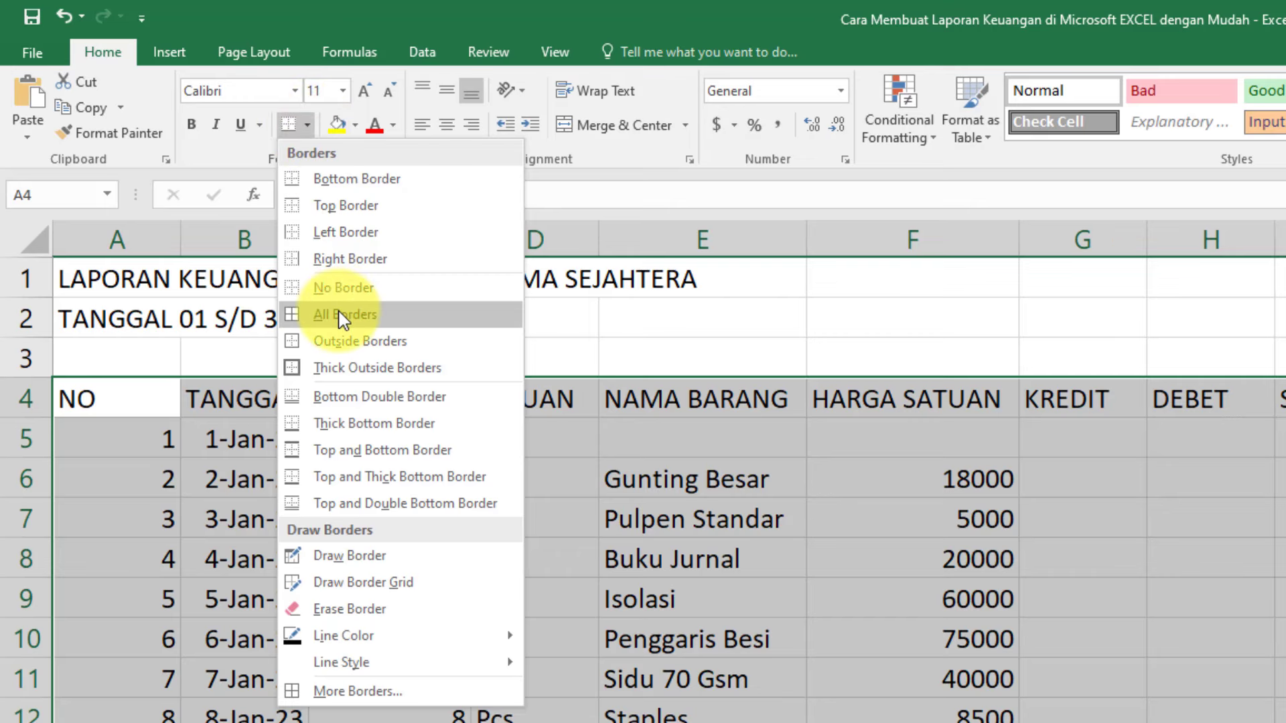
{"action": "left_click", "coordinate": [344, 314]}
{"action": "left_click", "coordinate": [643, 432]}
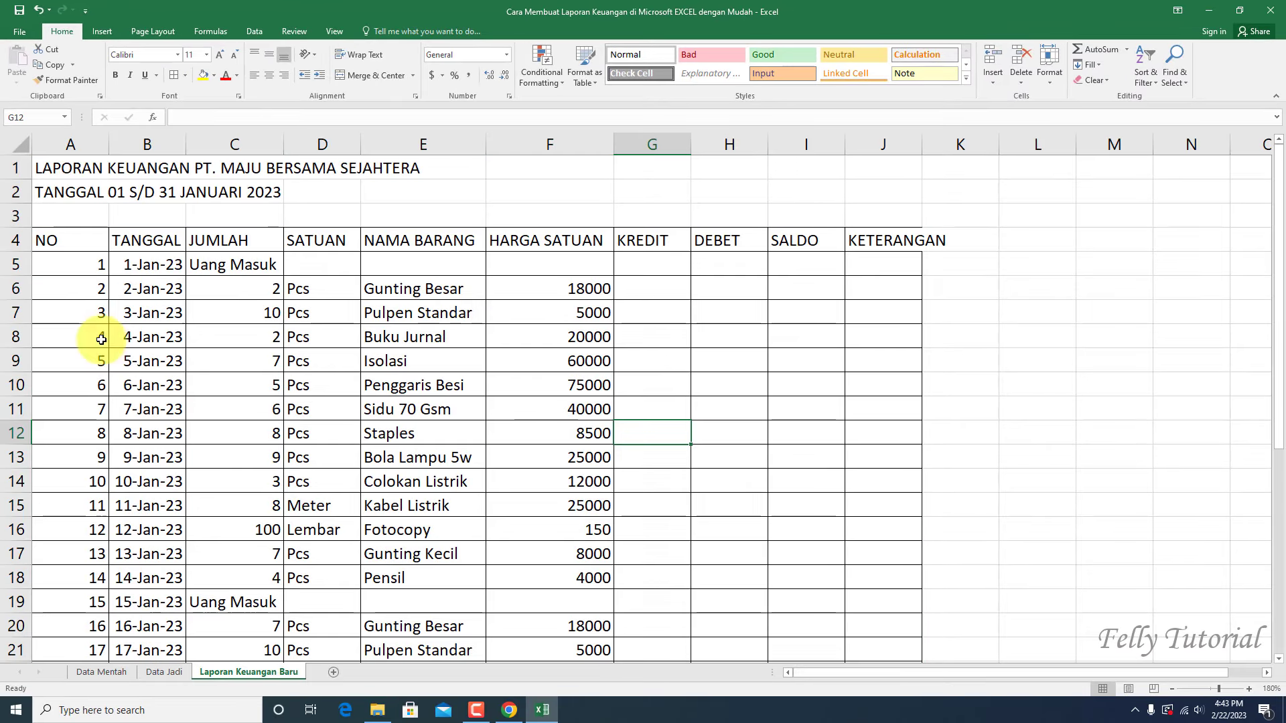
Step: Widen KETERANGAN, narrow the NO column, and widen the TANGGAL and NAMA BARANG columns
{"action": "left_click_drag", "start_coordinate": [922, 144], "coordinate": [956, 144]}
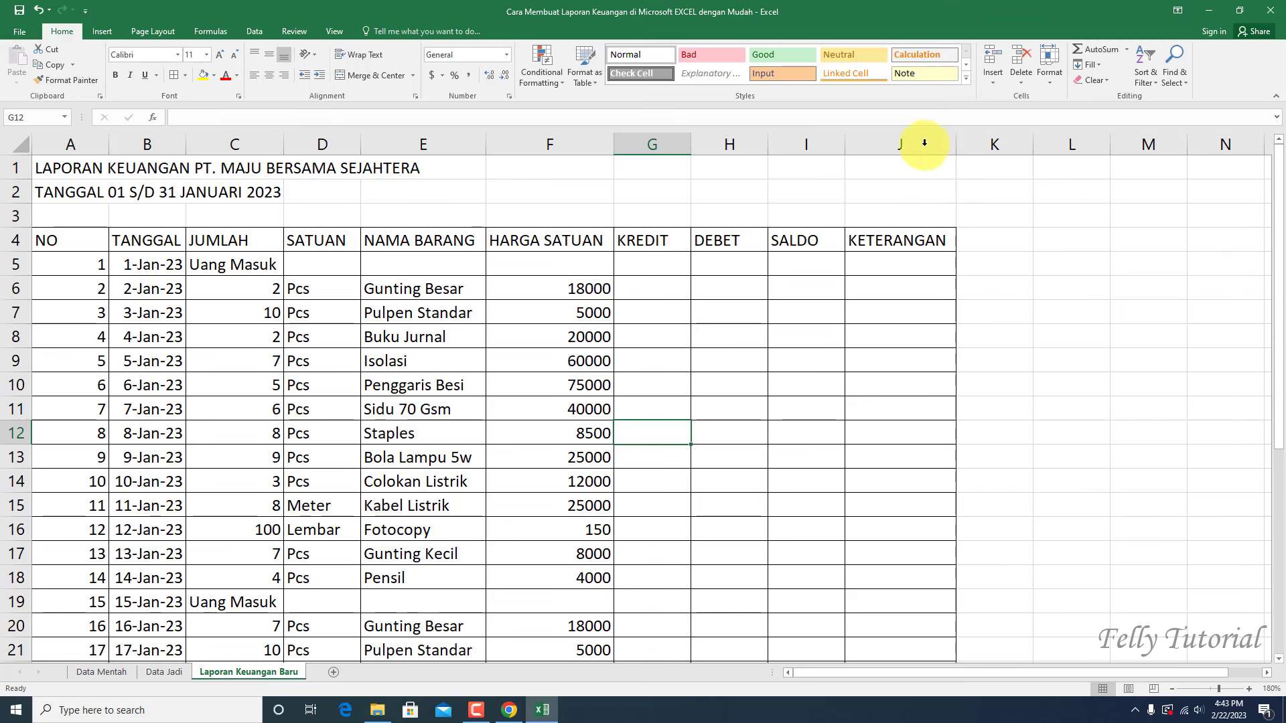
{"action": "left_click", "coordinate": [875, 365]}
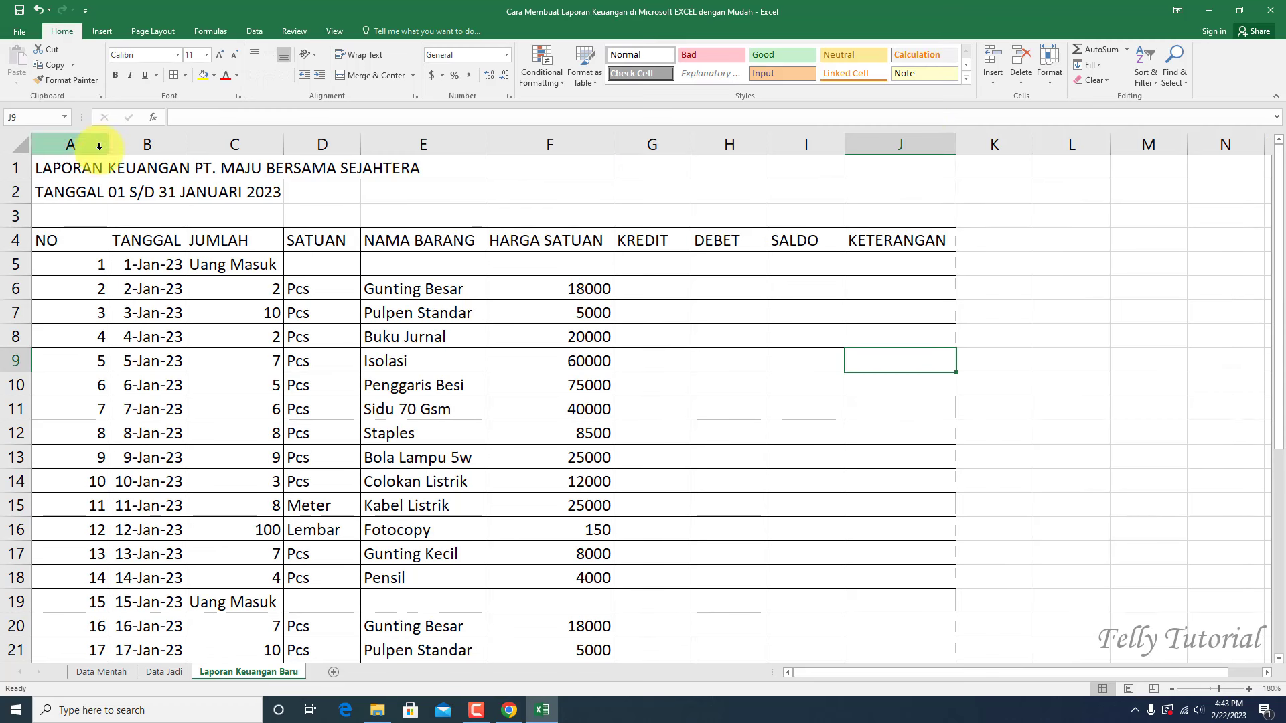
{"action": "left_click_drag", "start_coordinate": [108, 145], "coordinate": [69, 144]}
{"action": "left_click", "coordinate": [103, 242]}
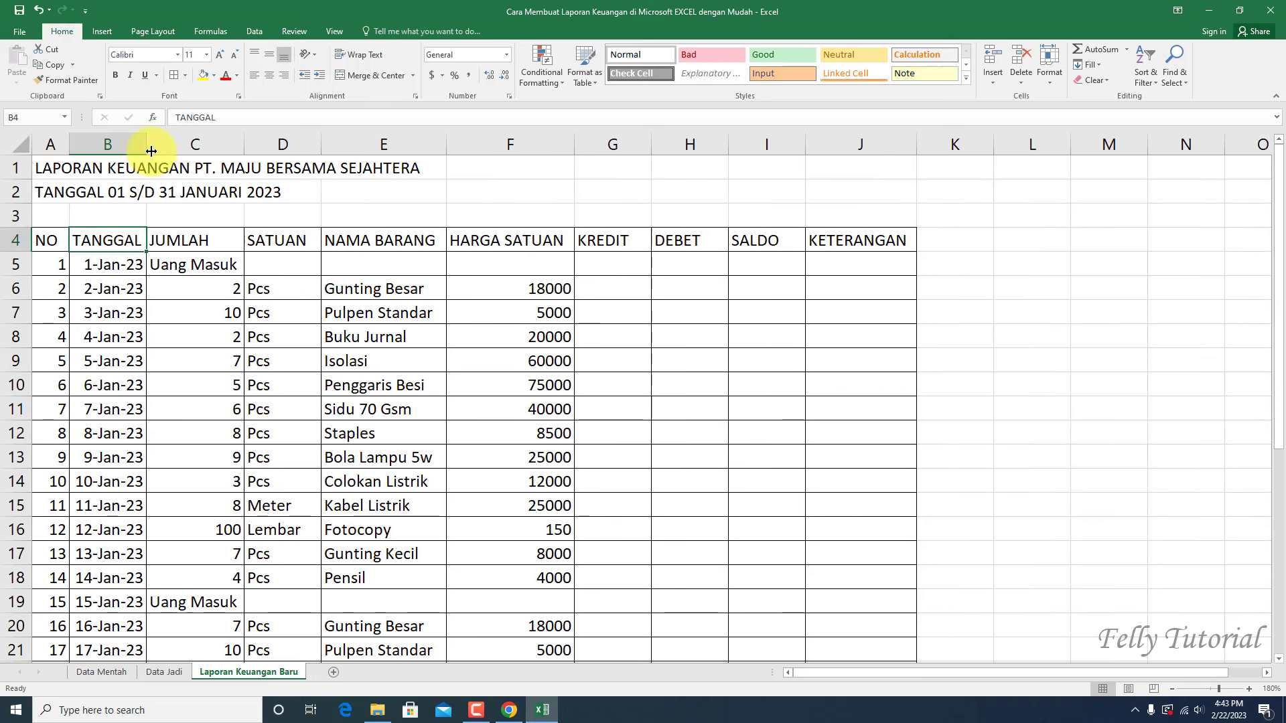
{"action": "left_click_drag", "start_coordinate": [147, 136], "coordinate": [162, 137]}
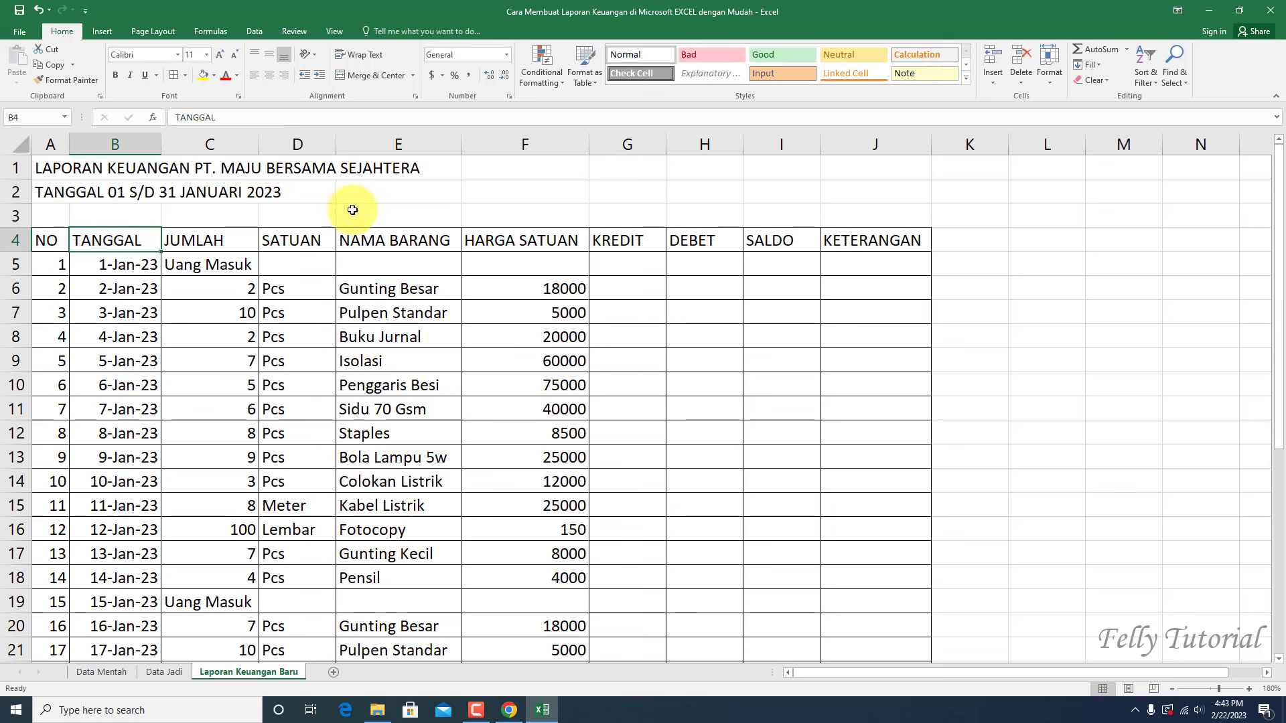
{"action": "left_click_drag", "start_coordinate": [461, 150], "coordinate": [483, 151]}
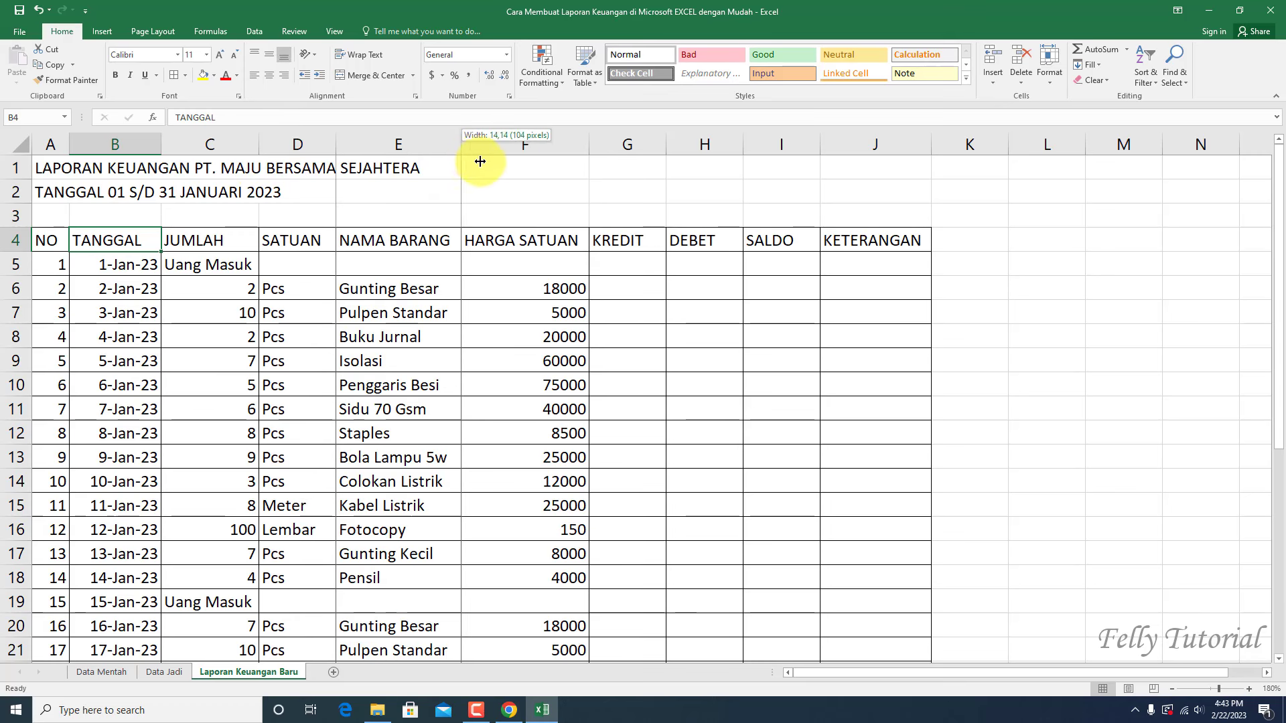
Step: Narrow HARGA SATUAN slightly and give KREDIT, DEBET and SALDO one equal, wider width
{"action": "left_click_drag", "start_coordinate": [611, 135], "coordinate": [793, 167]}
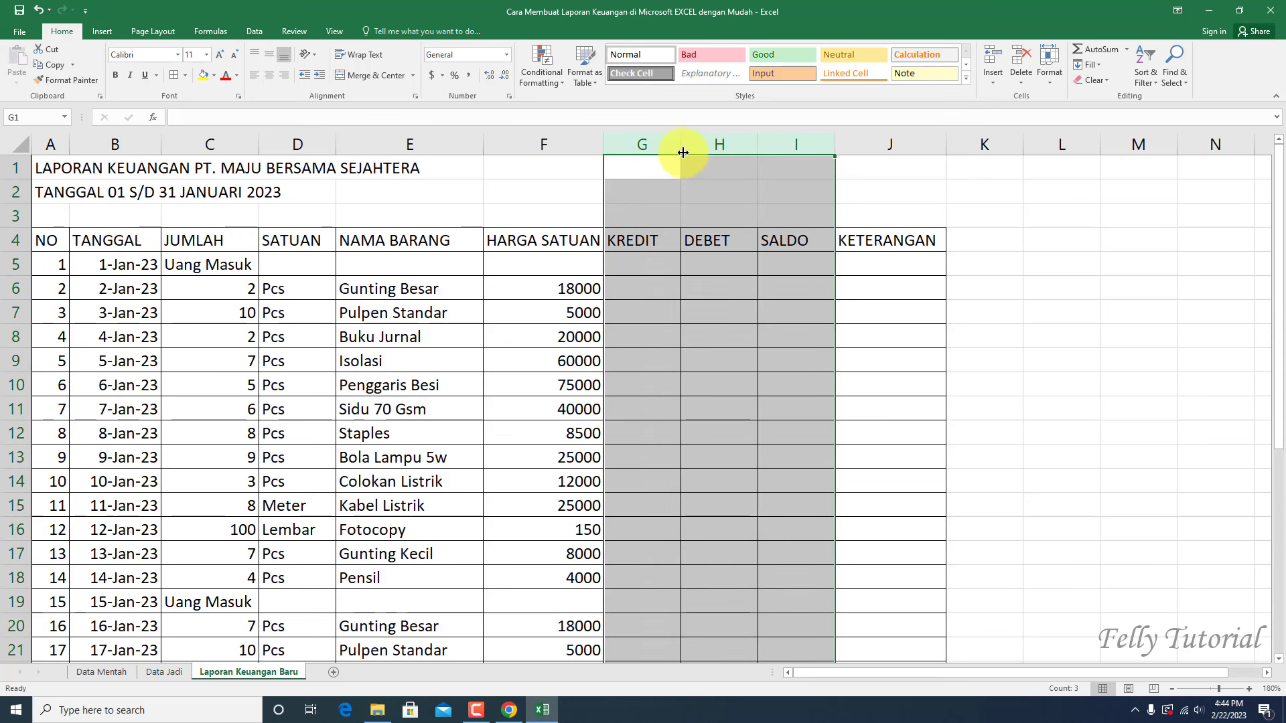
{"action": "left_click_drag", "start_coordinate": [681, 149], "coordinate": [714, 167]}
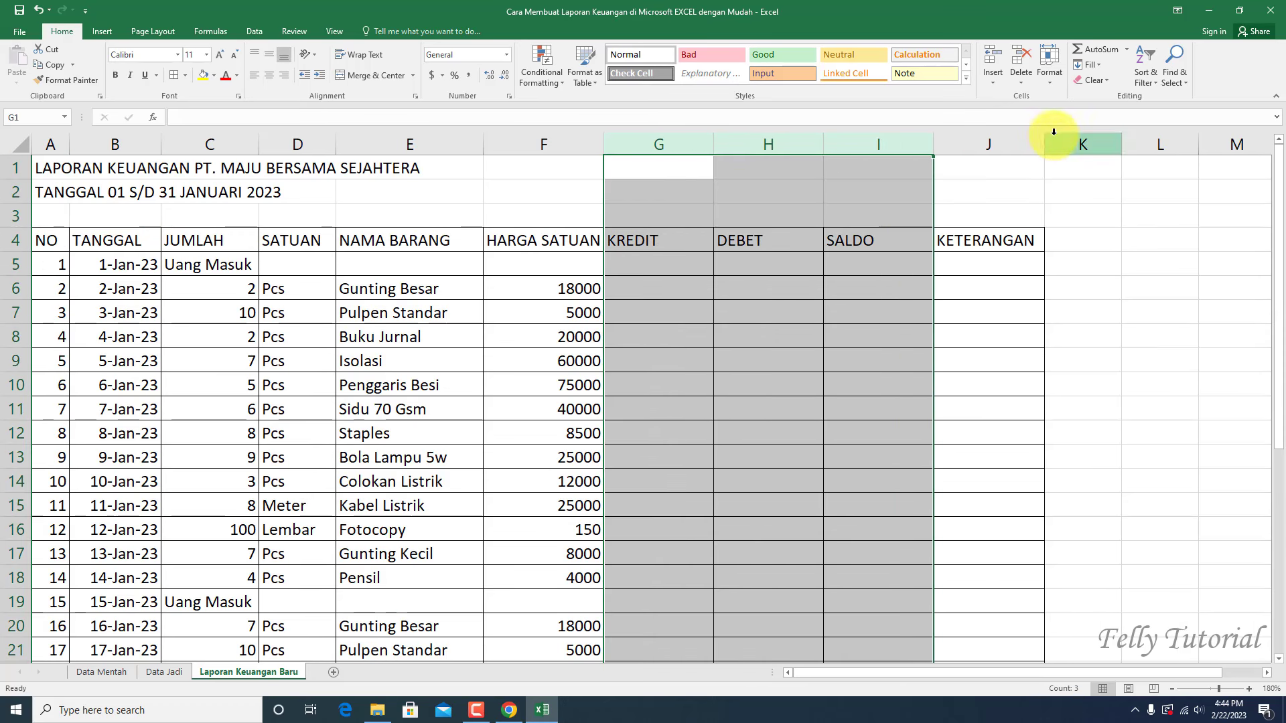
{"action": "left_click_drag", "start_coordinate": [1045, 144], "coordinate": [1112, 164]}
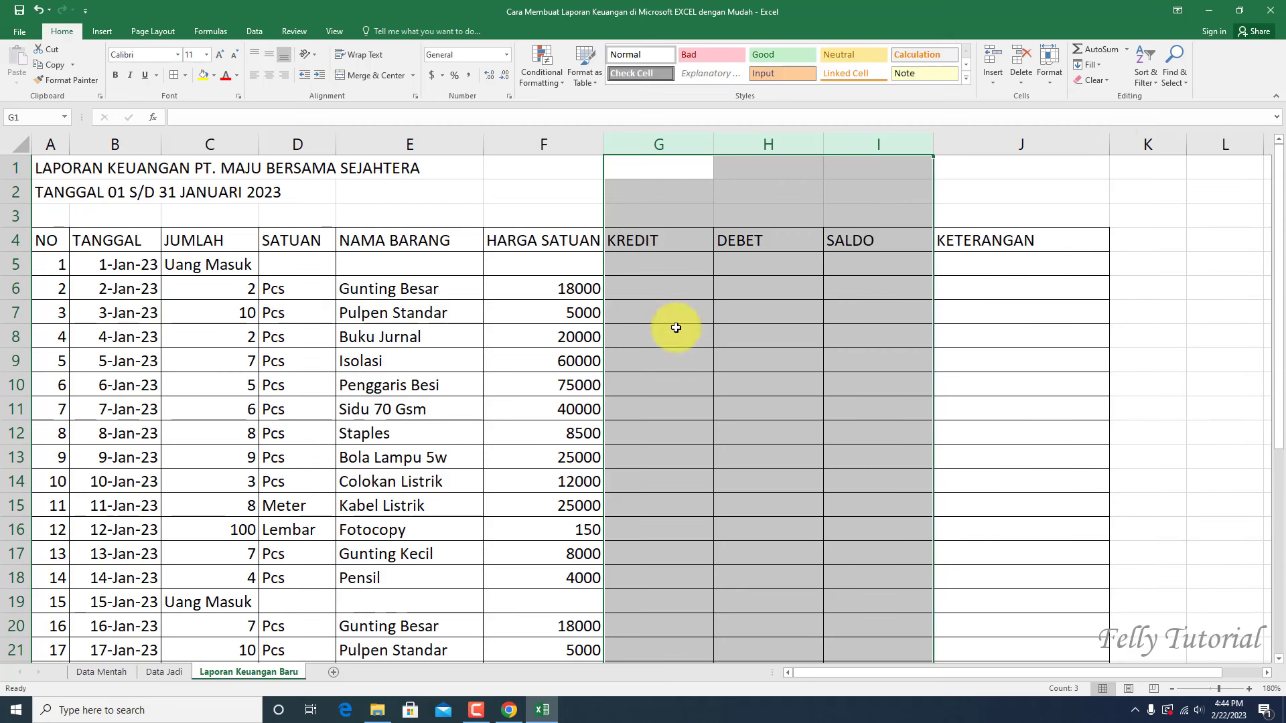
{"action": "left_click", "coordinate": [746, 324]}
{"action": "left_click", "coordinate": [190, 410]}
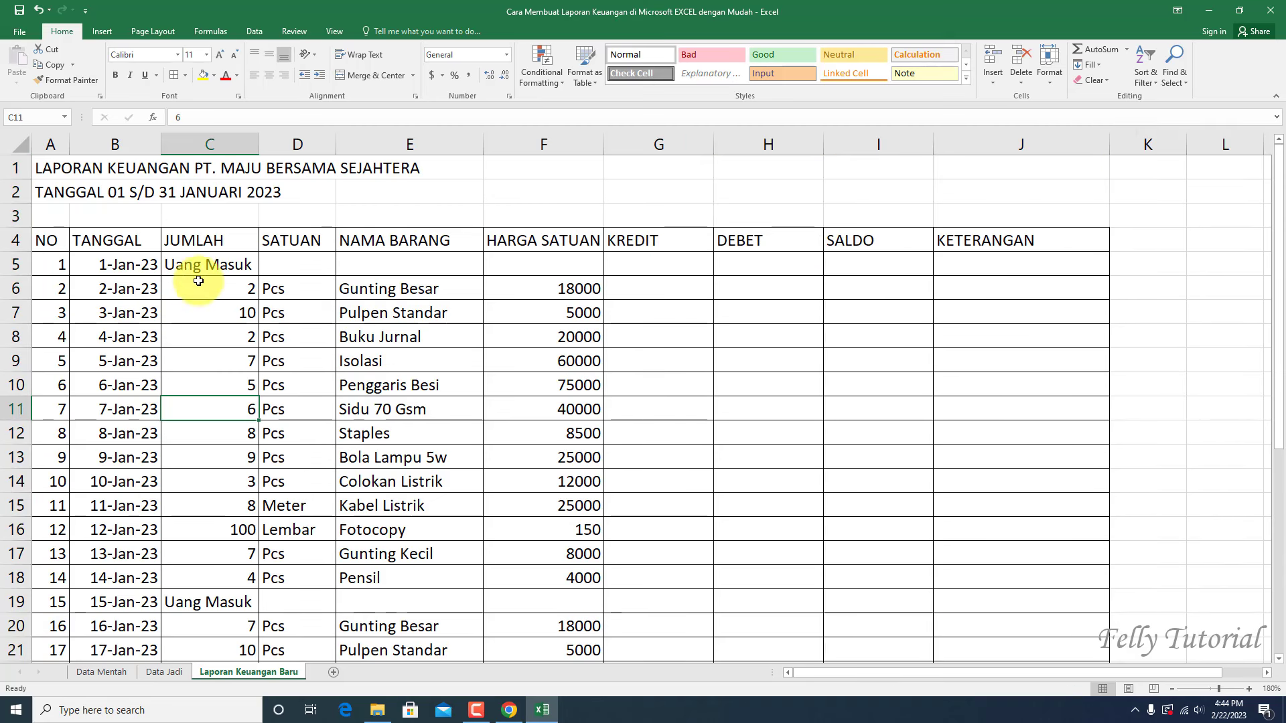
{"action": "scroll", "coordinate": [215, 304], "scroll_direction": "down", "scroll_amount": 12}
{"action": "scroll", "coordinate": [216, 306], "scroll_direction": "up", "scroll_amount": 10}
{"action": "scroll", "coordinate": [216, 306], "scroll_direction": "up", "scroll_amount": 2}
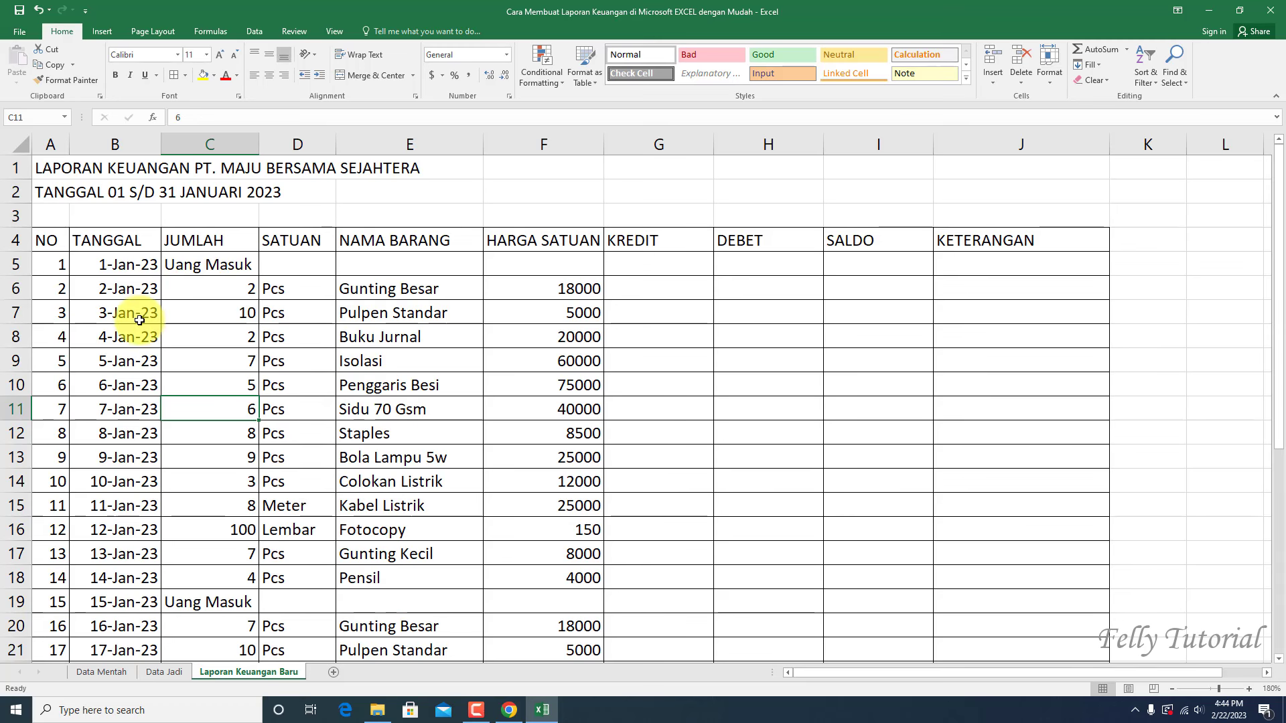
Step: Make the header row A4:J4 bold and centred
{"action": "left_click_drag", "start_coordinate": [45, 239], "coordinate": [965, 244]}
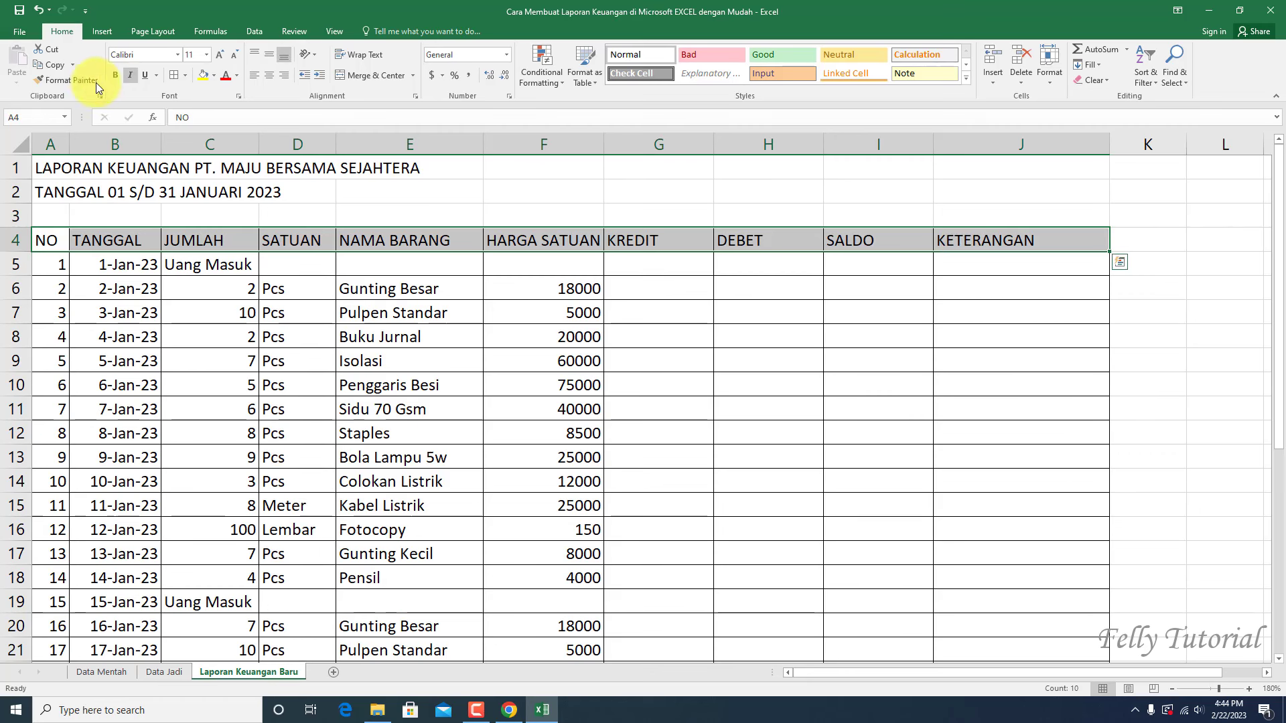
{"action": "left_click", "coordinate": [113, 75]}
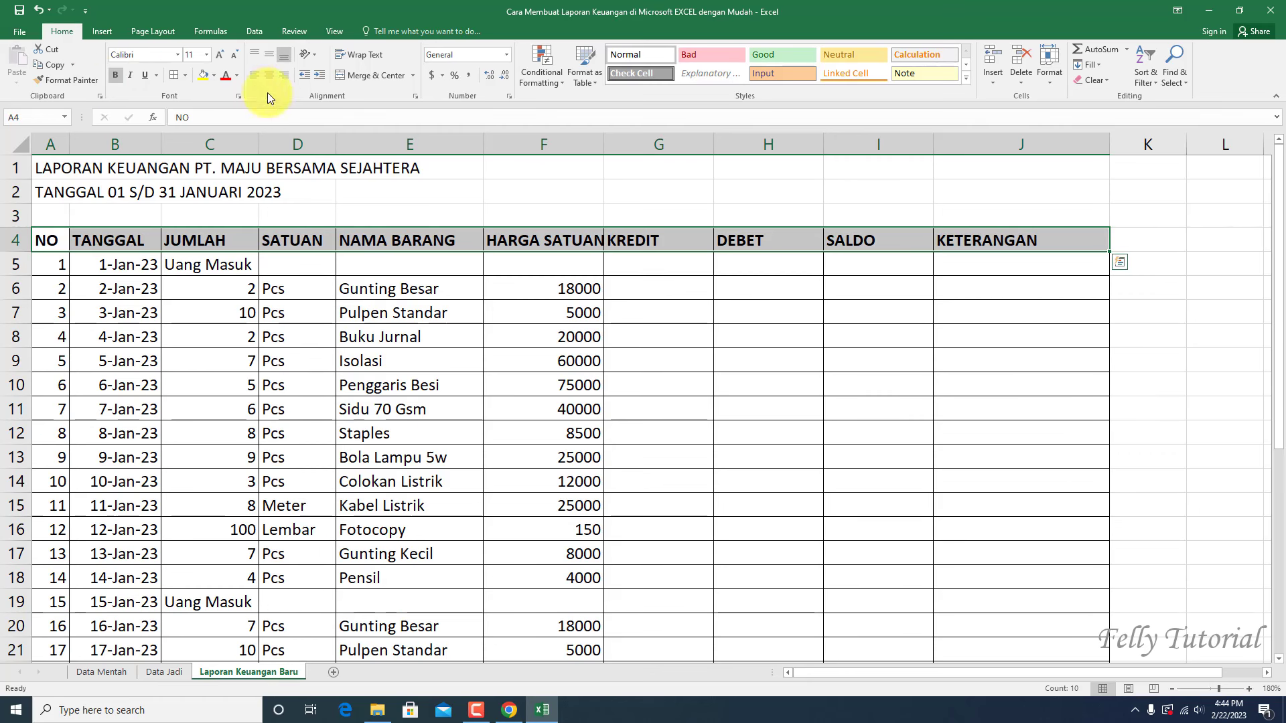
{"action": "left_click", "coordinate": [269, 75]}
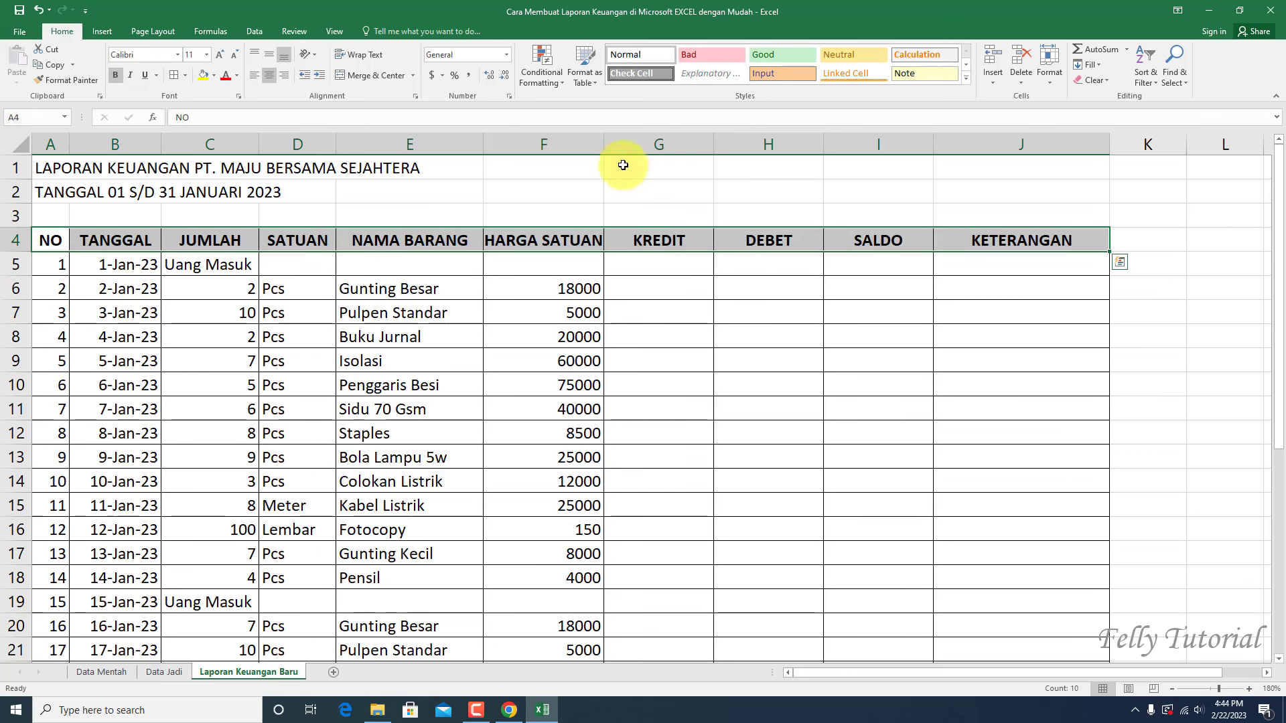
{"action": "left_click", "coordinate": [566, 242]}
Step: Widen column F to fit the HARGA SATUAN heading, then select both title rows A1:J2
{"action": "left_click_drag", "start_coordinate": [602, 144], "coordinate": [614, 144]}
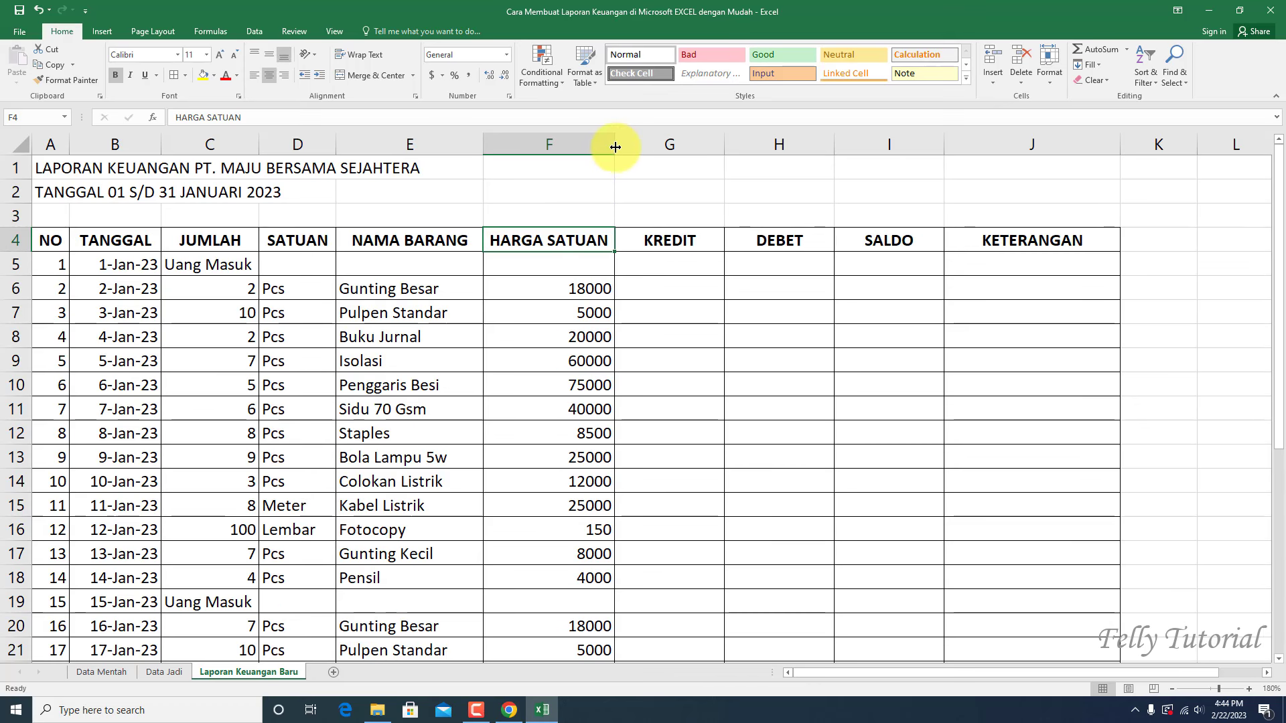
{"action": "left_click", "coordinate": [416, 268]}
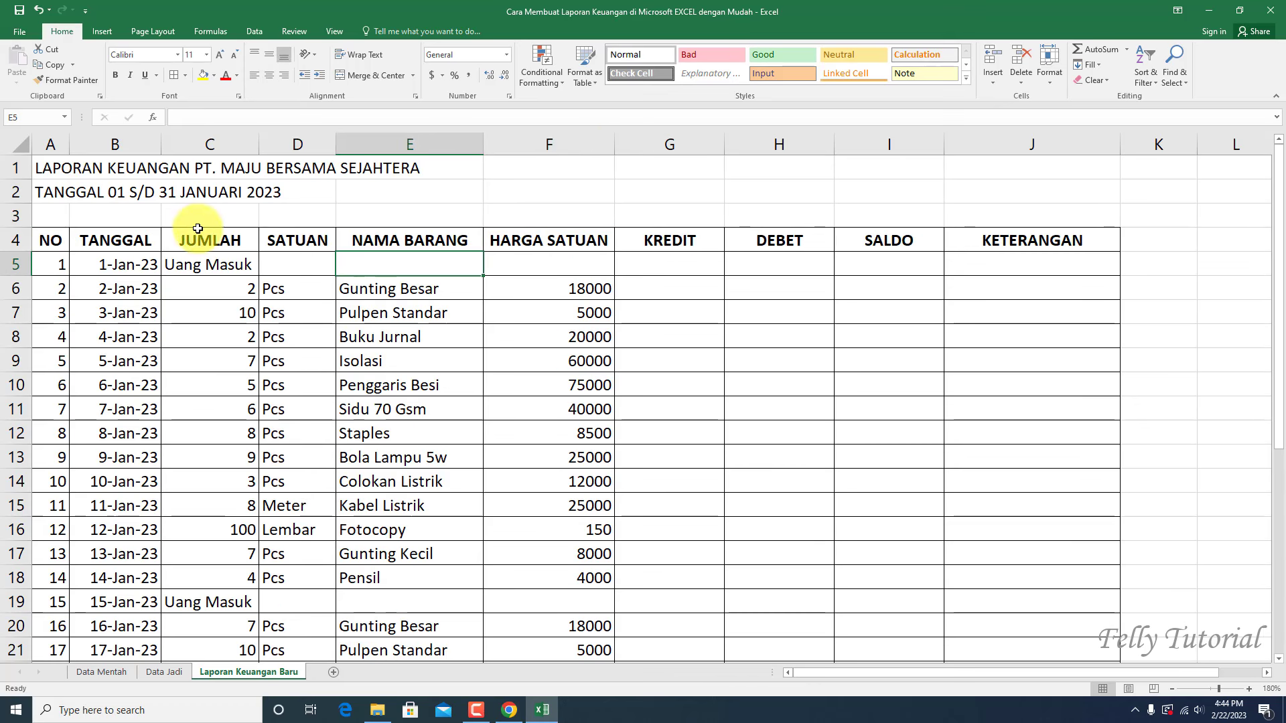
{"action": "left_click", "coordinate": [57, 171]}
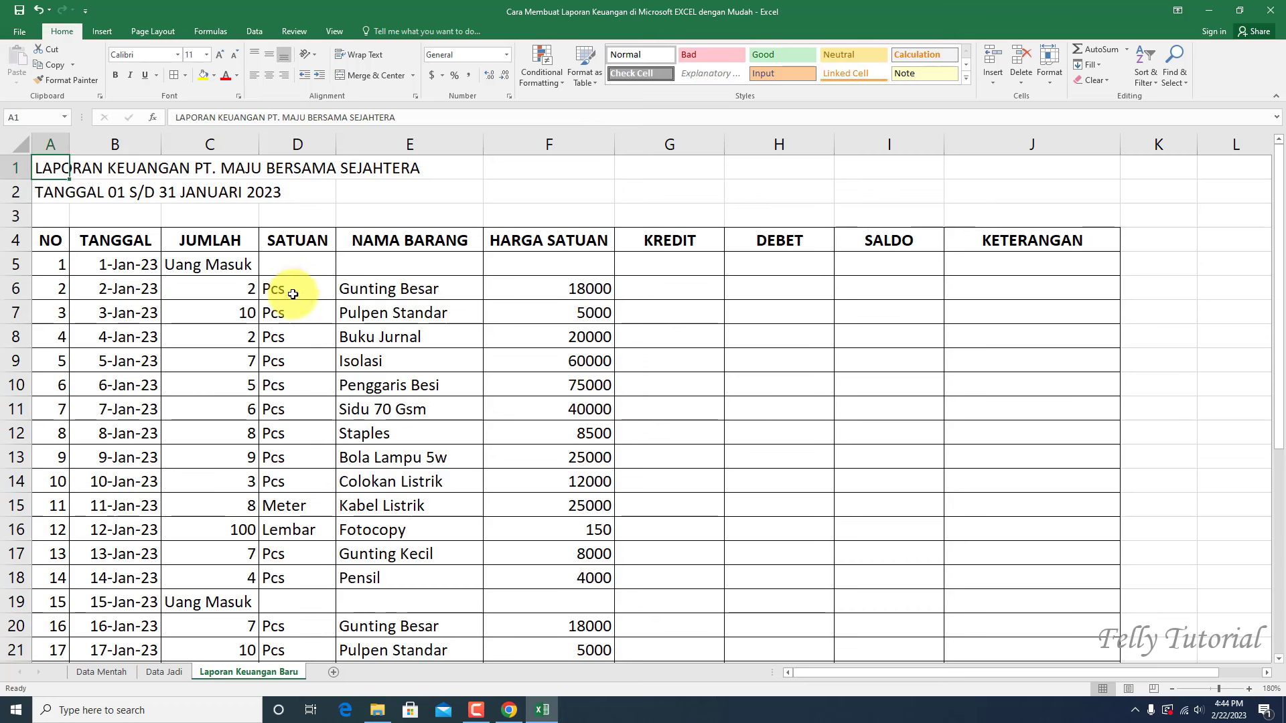
{"action": "left_click_drag", "start_coordinate": [66, 166], "coordinate": [976, 190]}
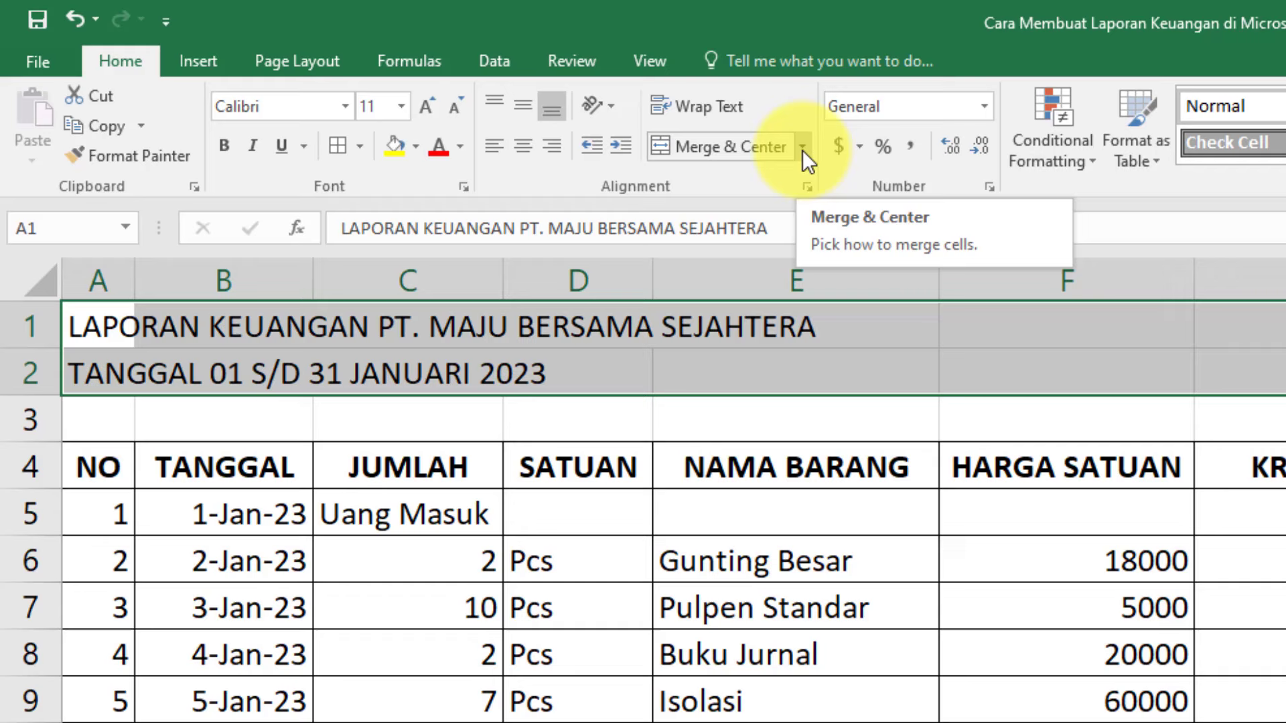
Step: Merge each title row across columns A to J, centred and bold
{"action": "left_click", "coordinate": [411, 76]}
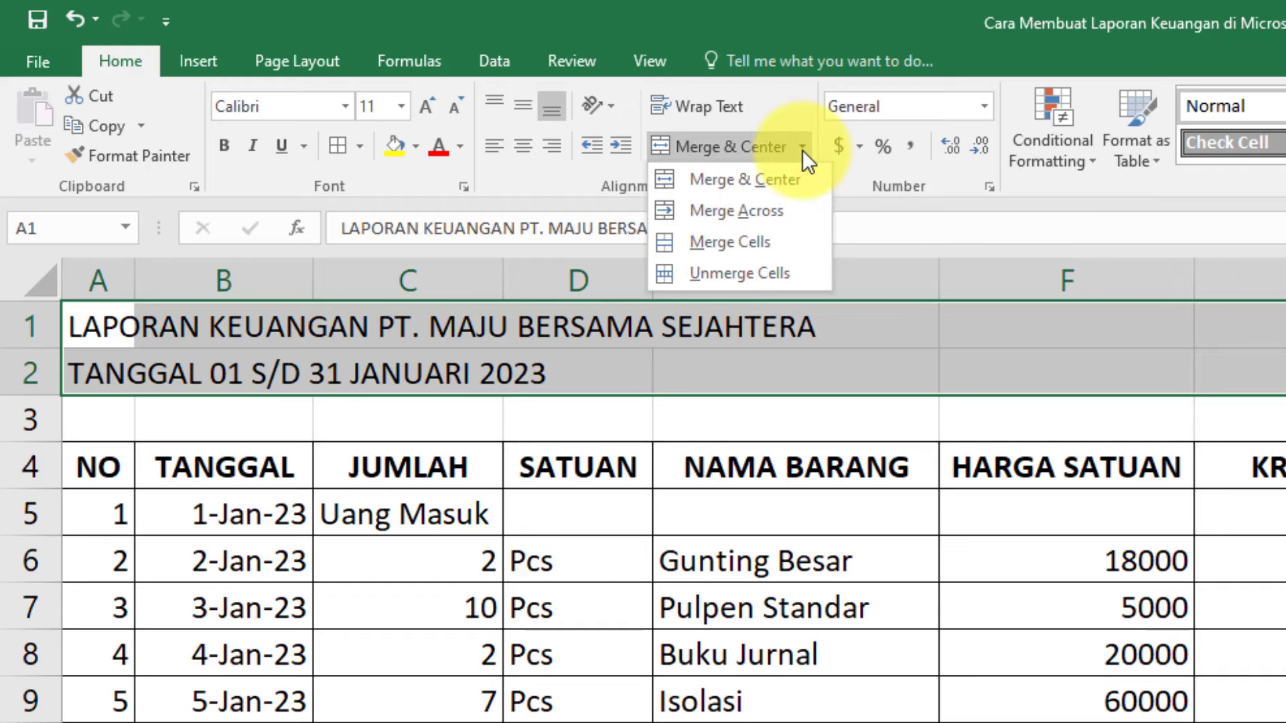
{"action": "left_click", "coordinate": [788, 213]}
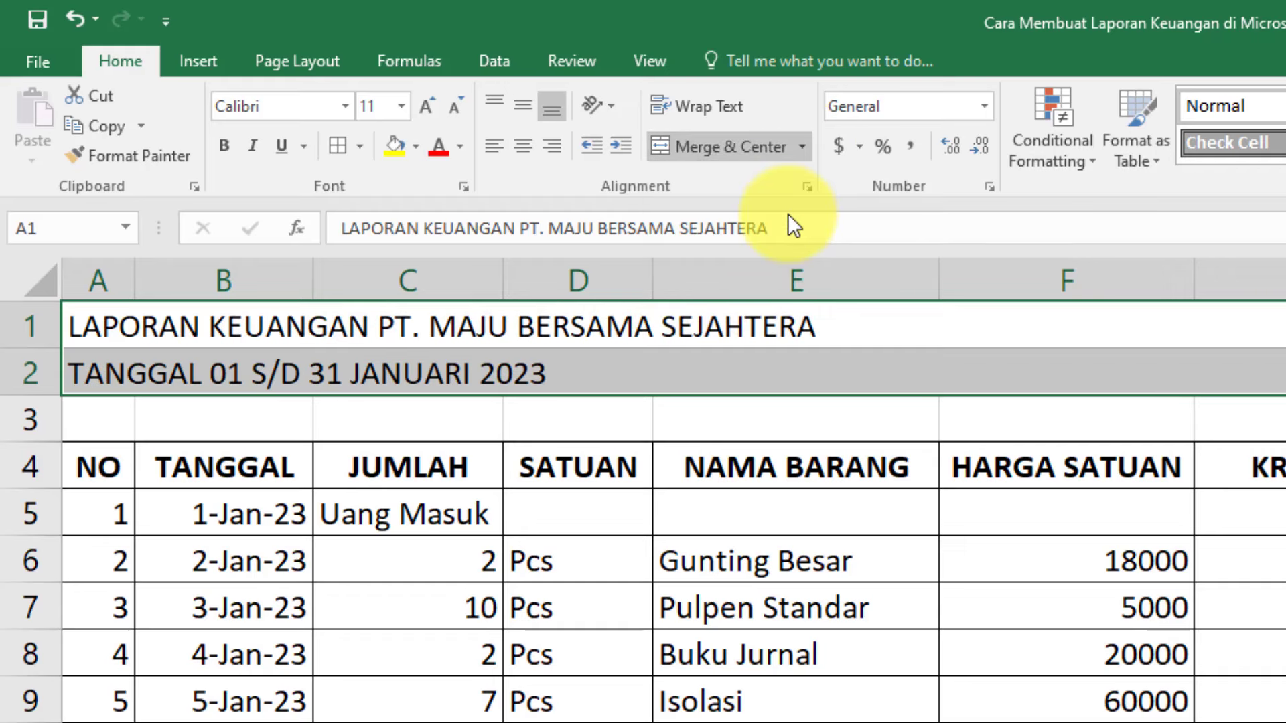
{"action": "left_click", "coordinate": [522, 153]}
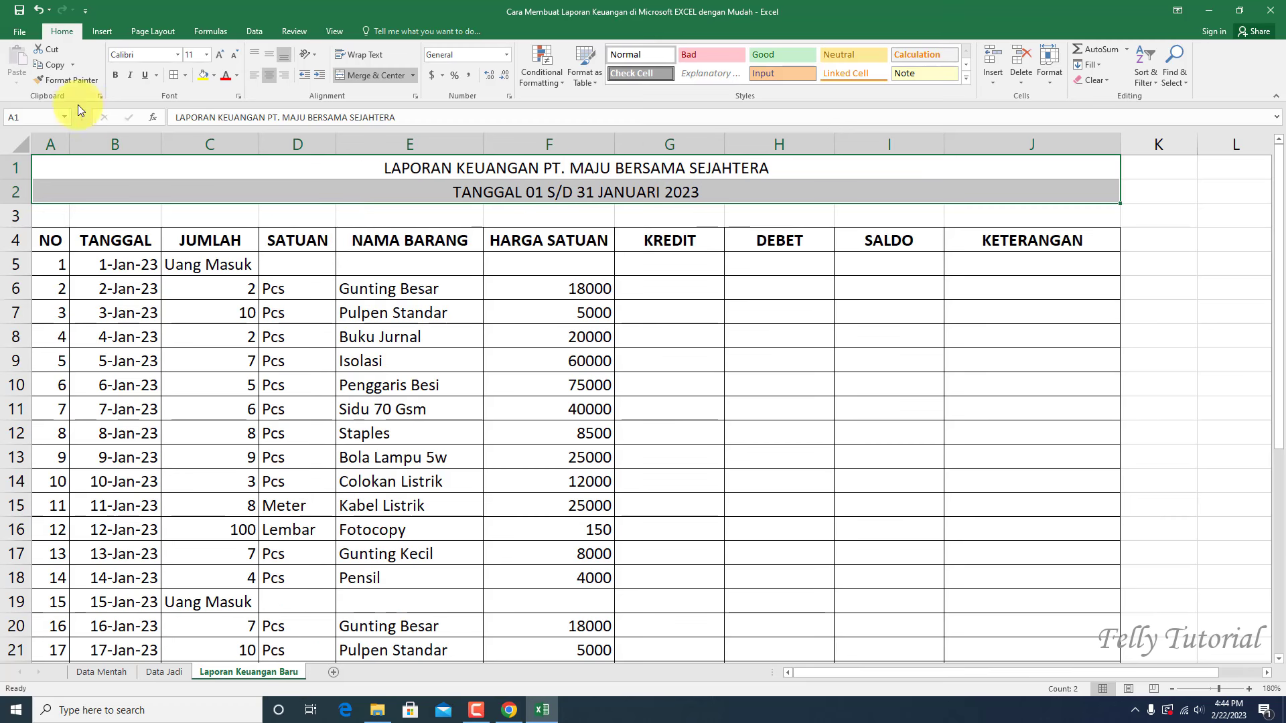
{"action": "left_click", "coordinate": [115, 77]}
{"action": "left_click", "coordinate": [565, 392]}
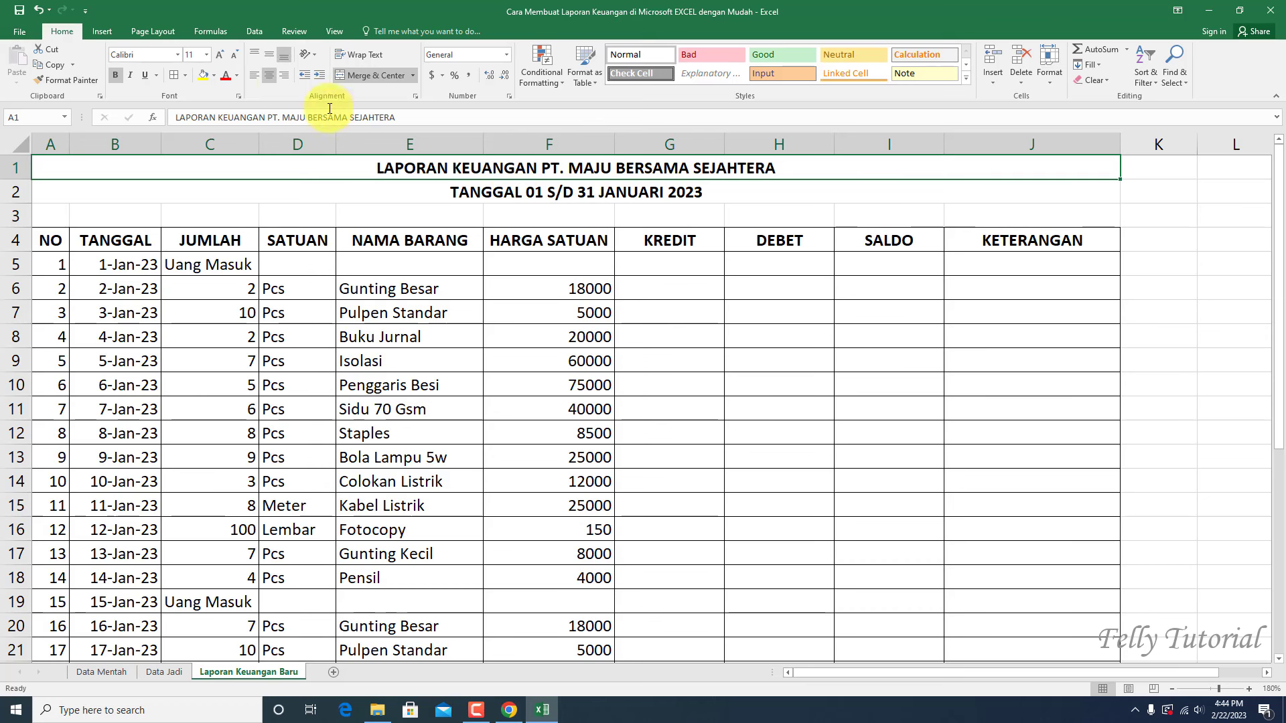
Step: Enlarge the main title's font size three steps
{"action": "left_click", "coordinate": [222, 51]}
{"action": "left_click", "coordinate": [223, 51]}
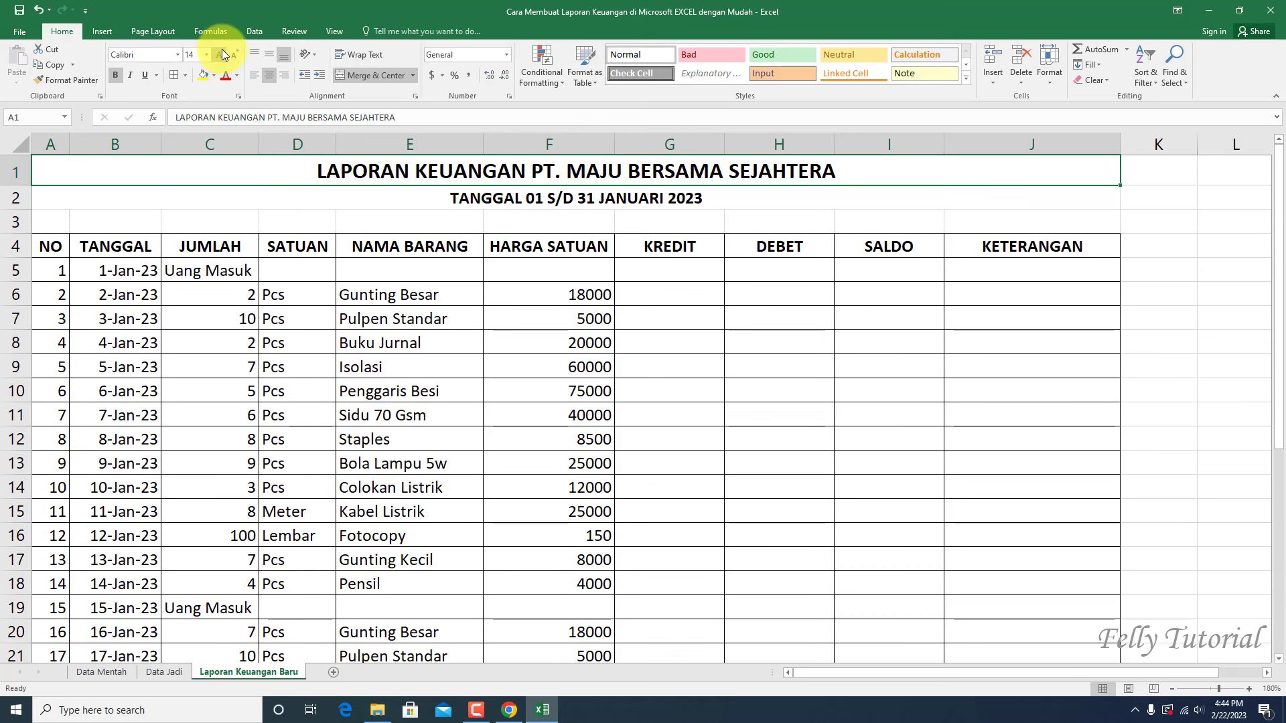
{"action": "left_click", "coordinate": [222, 51]}
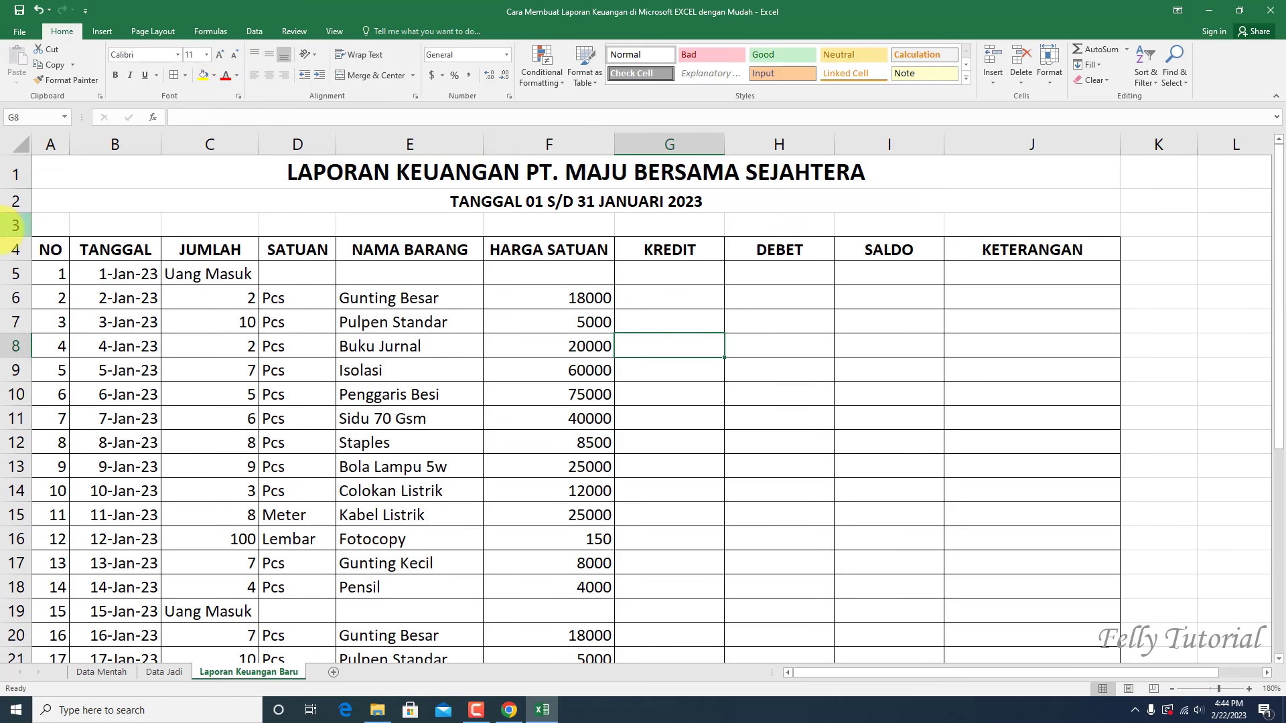
Step: Delete empty row 3 and give the header row a dark blue fill with white text
{"action": "right_click", "coordinate": [15, 228]}
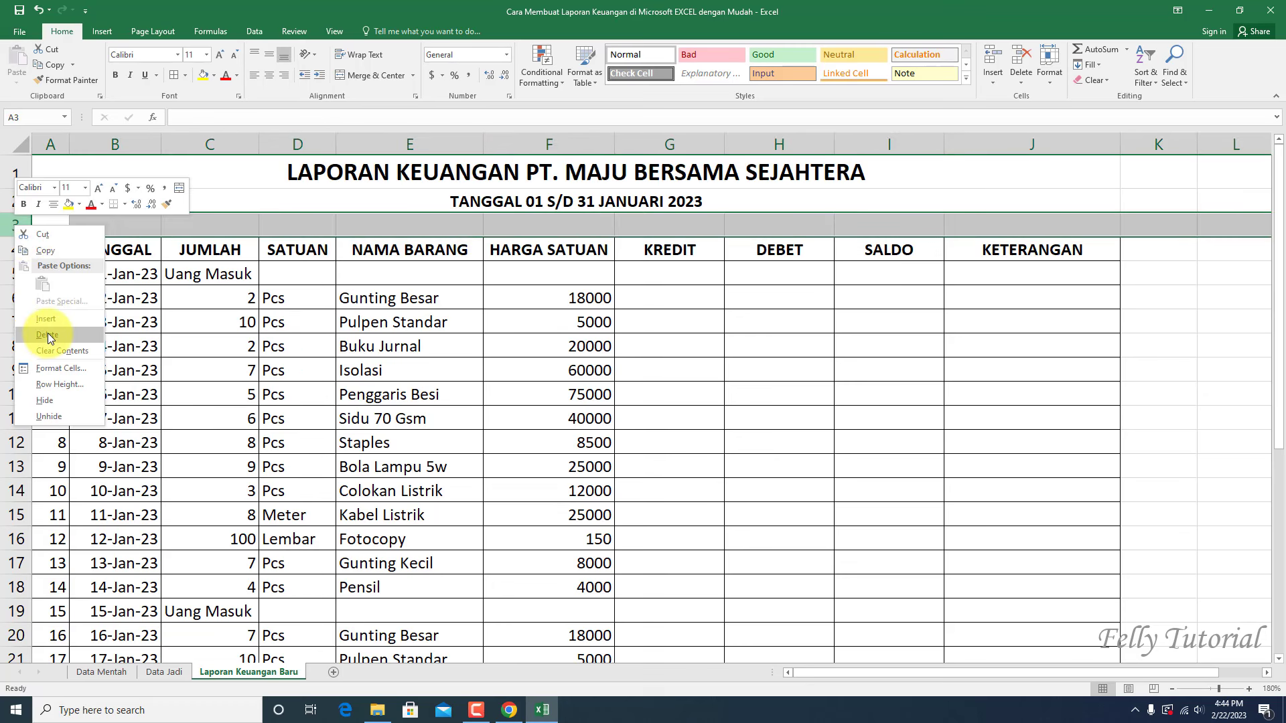
{"action": "left_click", "coordinate": [48, 338]}
{"action": "left_click_drag", "start_coordinate": [43, 226], "coordinate": [970, 229]}
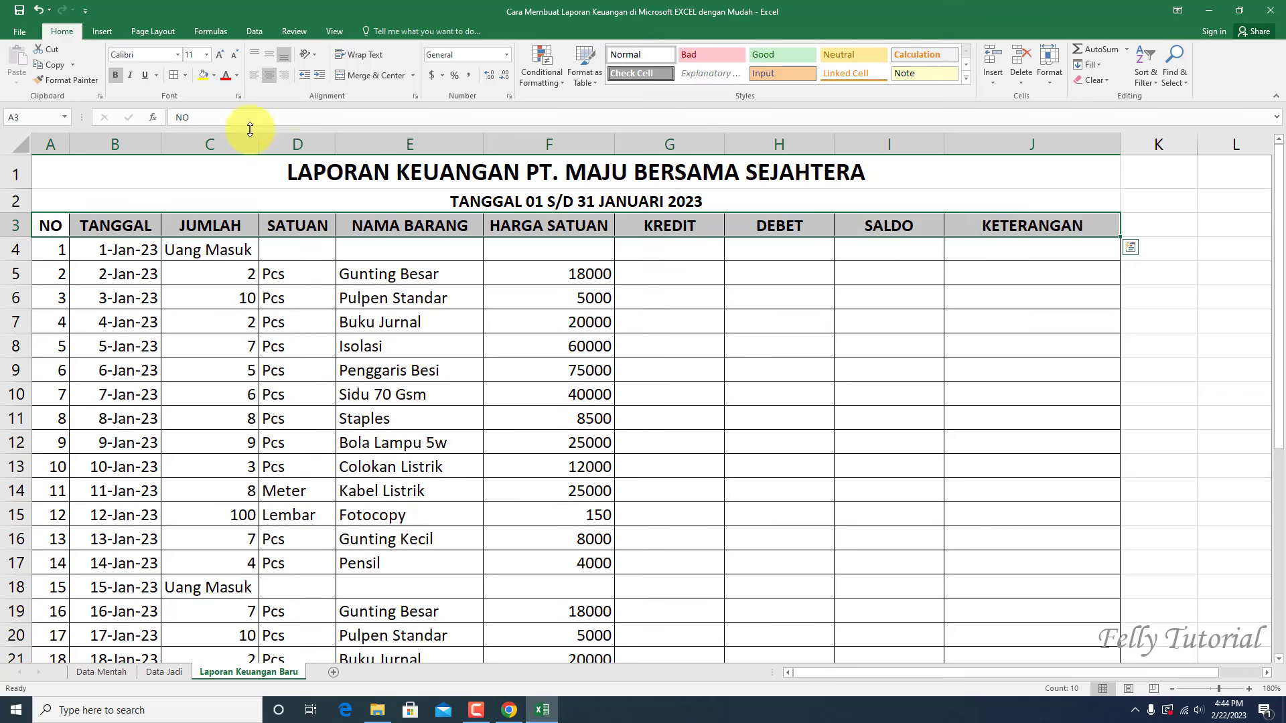
{"action": "left_click", "coordinate": [213, 76]}
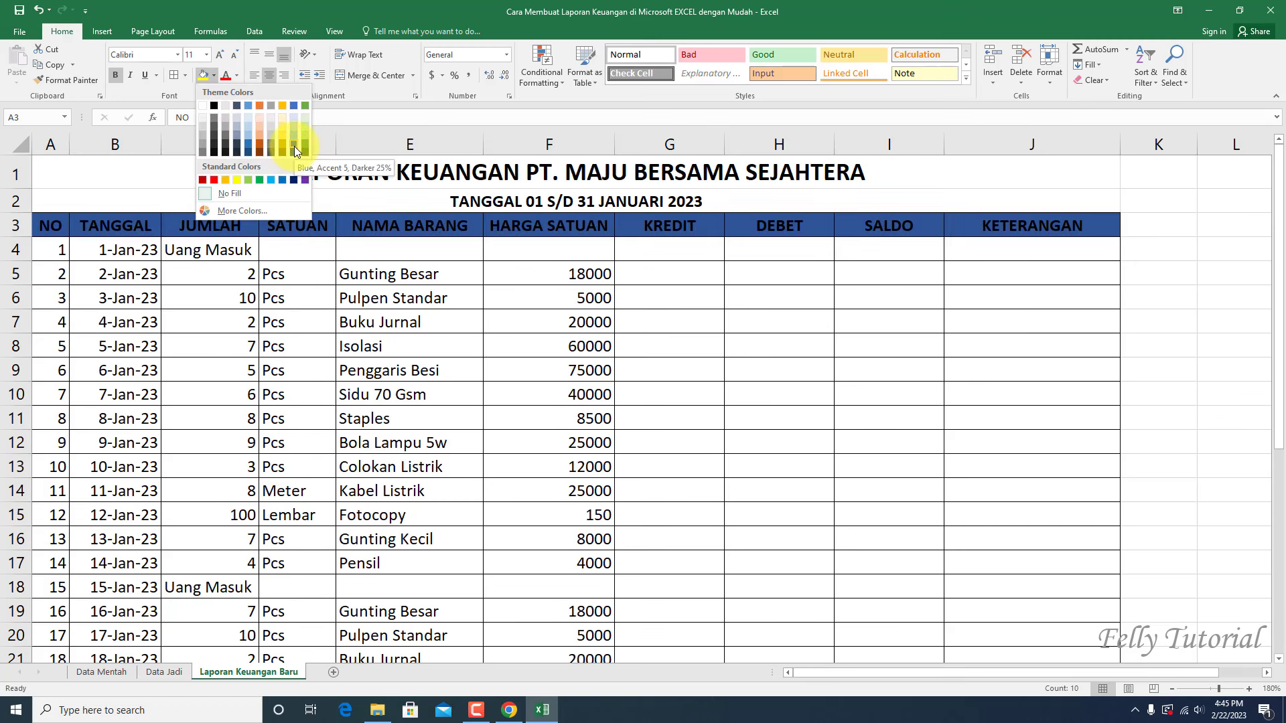
{"action": "left_click", "coordinate": [294, 146]}
{"action": "left_click", "coordinate": [238, 76]}
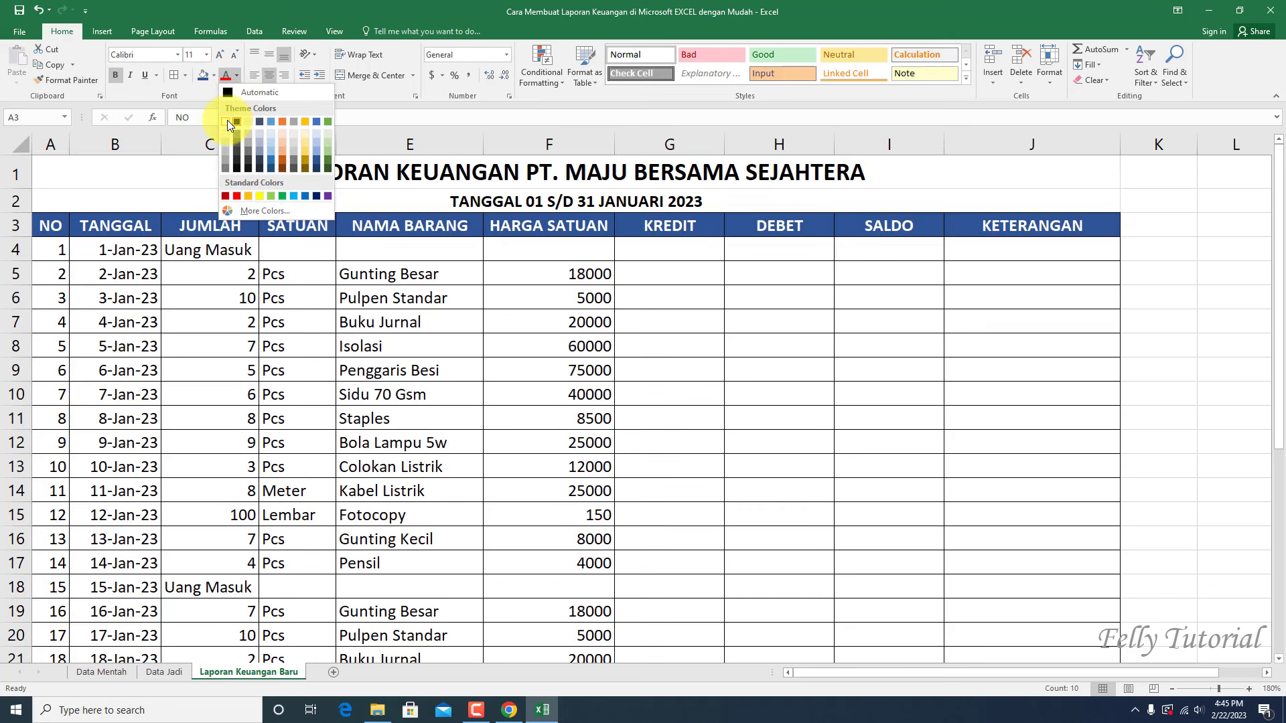
{"action": "left_click", "coordinate": [226, 121]}
{"action": "left_click", "coordinate": [664, 396]}
{"action": "key", "text": "ctrl+Home"}
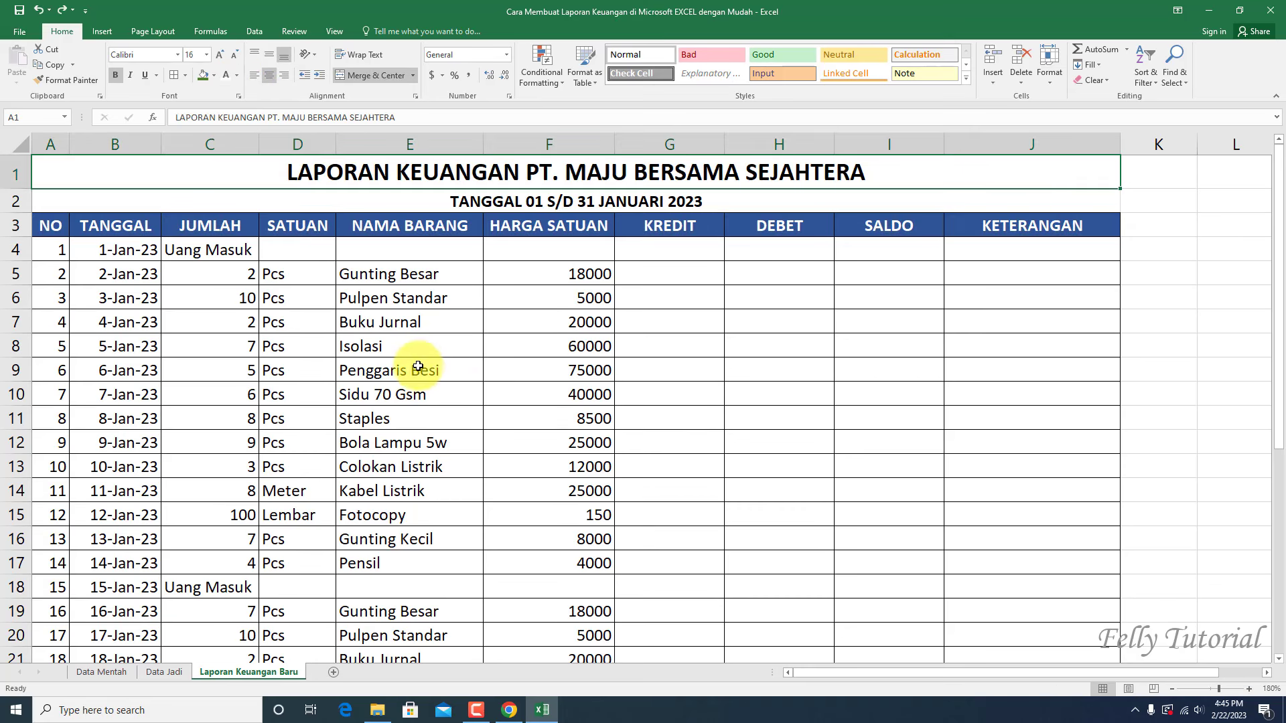
{"action": "scroll", "coordinate": [421, 367], "scroll_direction": "down", "scroll_amount": 2}
{"action": "scroll", "coordinate": [420, 367], "scroll_direction": "up", "scroll_amount": 2}
Step: Point out the HARGA SATUAN, KREDIT, DEBET and SALDO headings and unit prices like 18000 and 5000
{"action": "scroll", "coordinate": [563, 367], "scroll_direction": "down", "scroll_amount": 3}
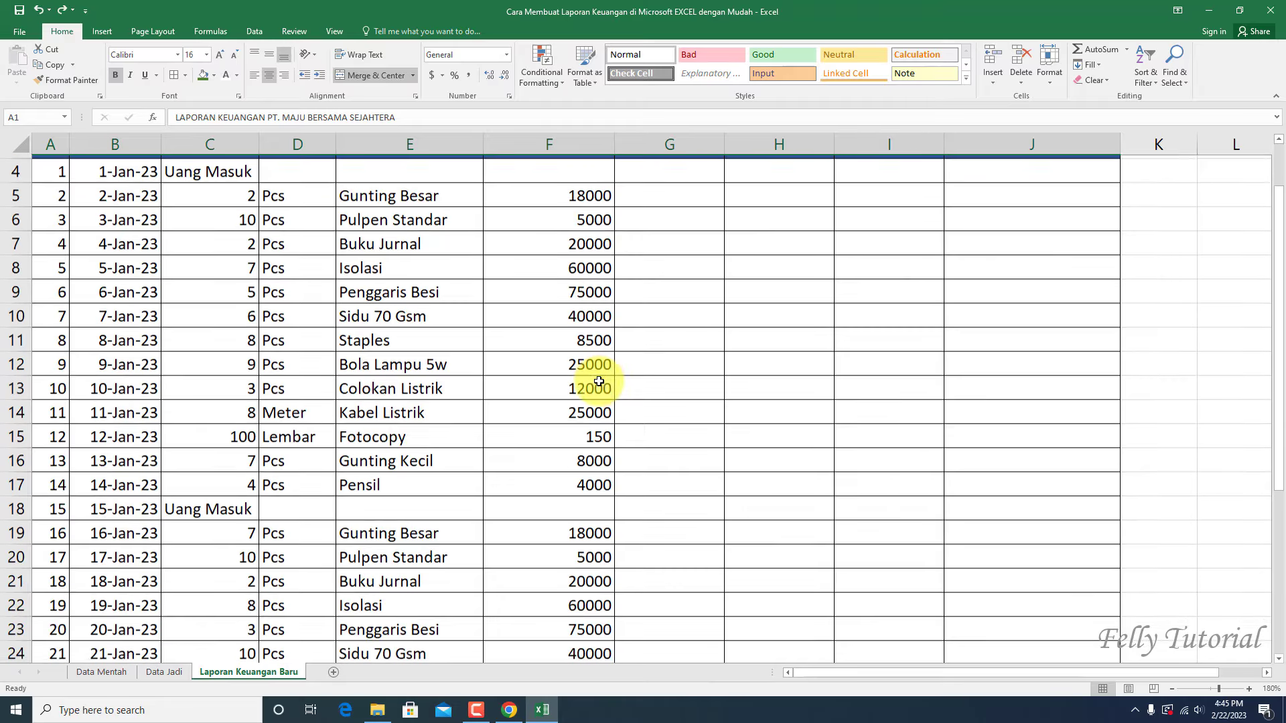
{"action": "scroll", "coordinate": [560, 367], "scroll_direction": "up", "scroll_amount": 3}
{"action": "left_click", "coordinate": [532, 223]}
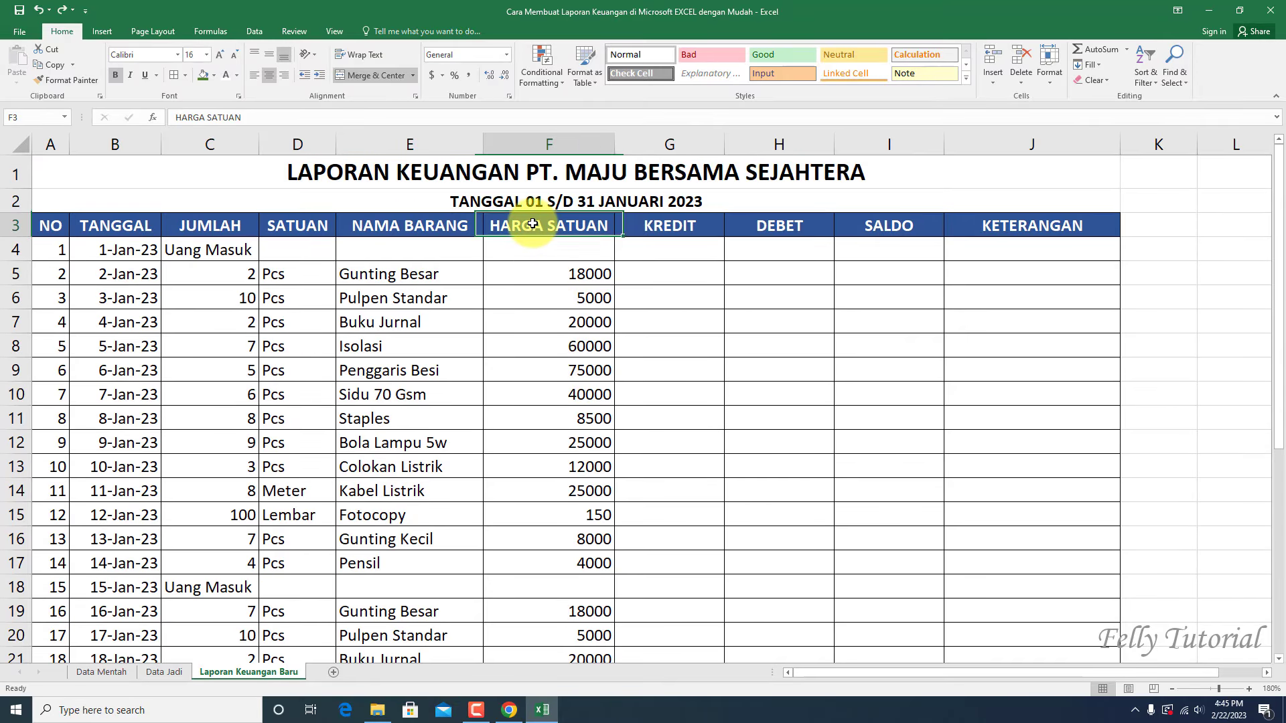
{"action": "left_click", "coordinate": [656, 235]}
{"action": "left_click", "coordinate": [770, 233]}
{"action": "left_click", "coordinate": [912, 225]}
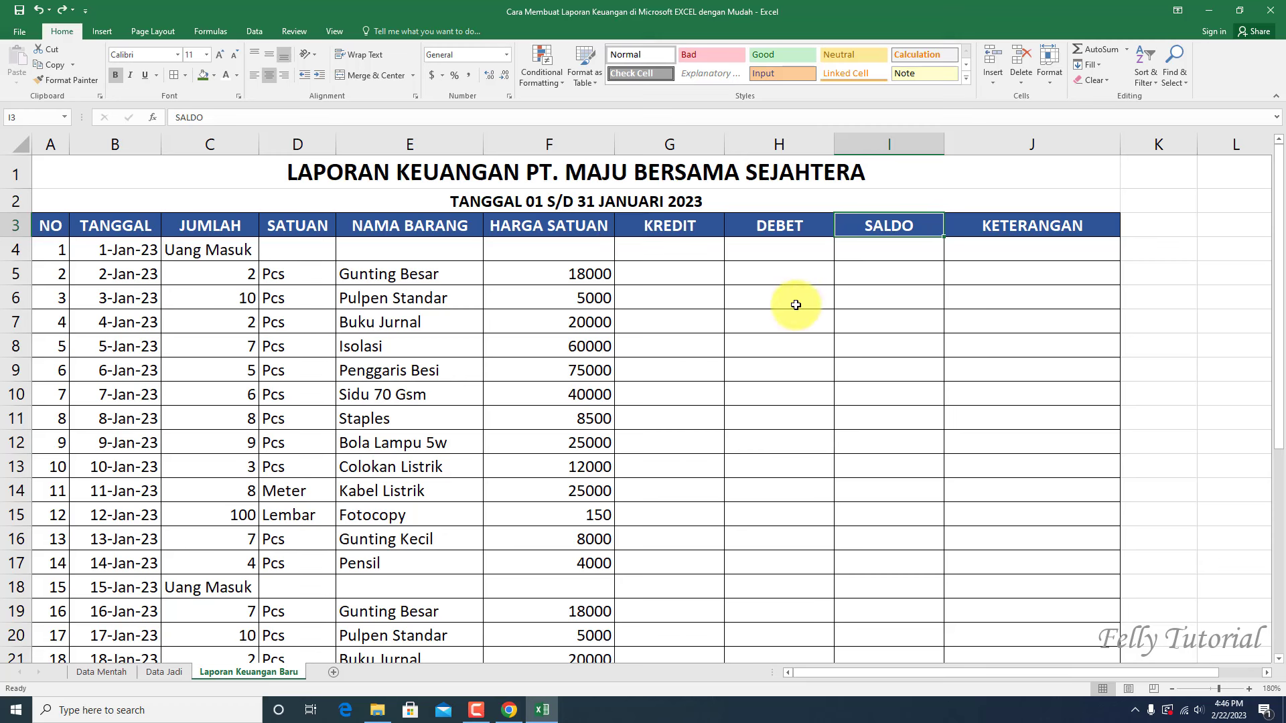
{"action": "left_click", "coordinate": [547, 280]}
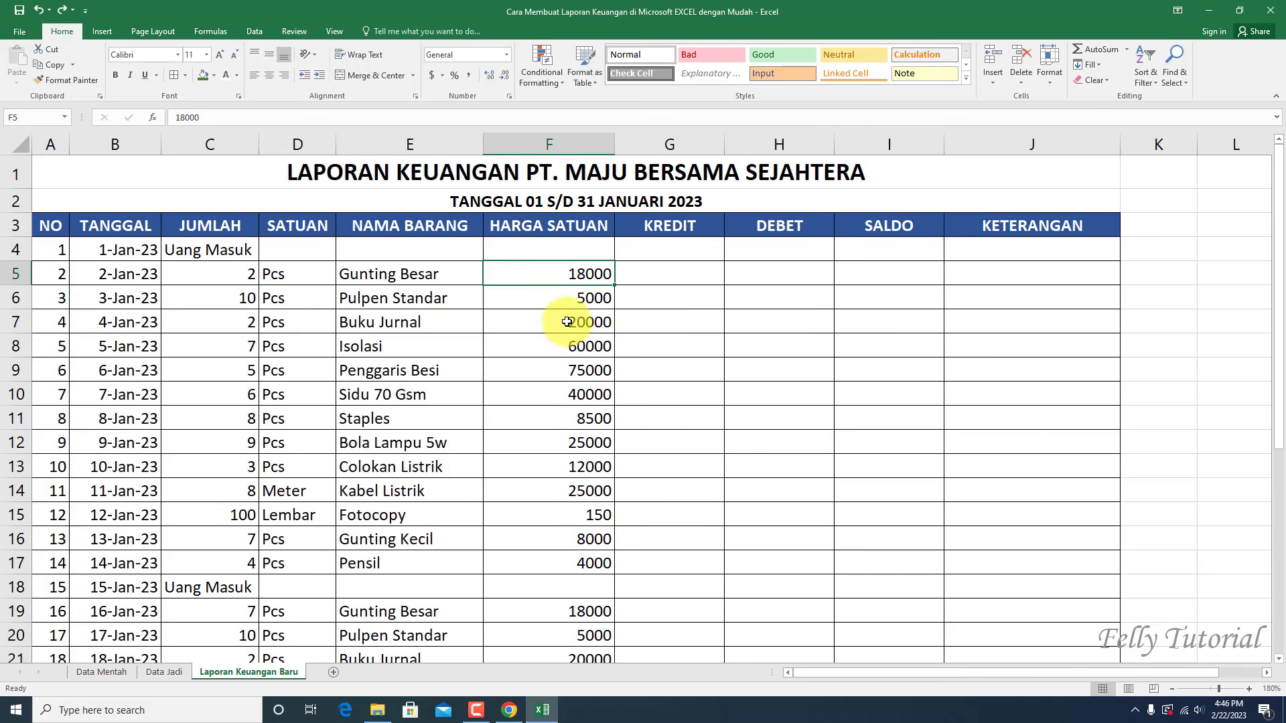
{"action": "left_click", "coordinate": [555, 298]}
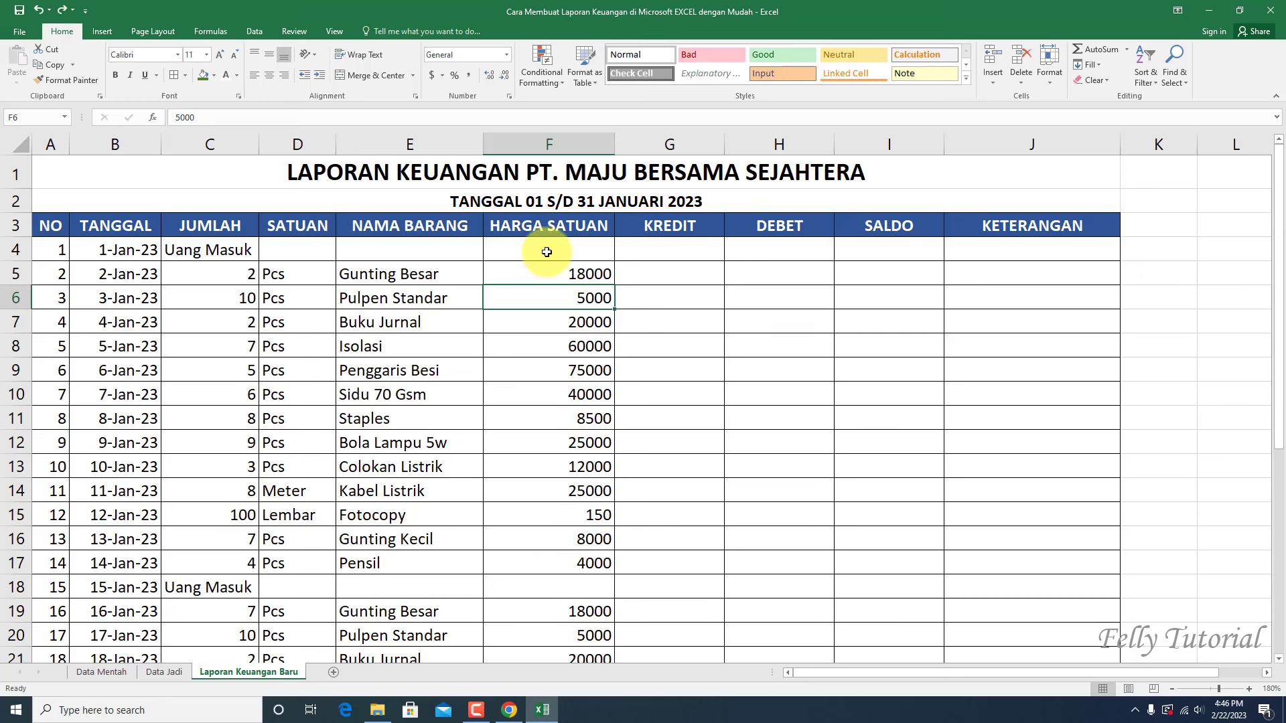
{"action": "left_click", "coordinate": [605, 342]}
Step: Select the price and amount block F4:I34
{"action": "left_click", "coordinate": [548, 252]}
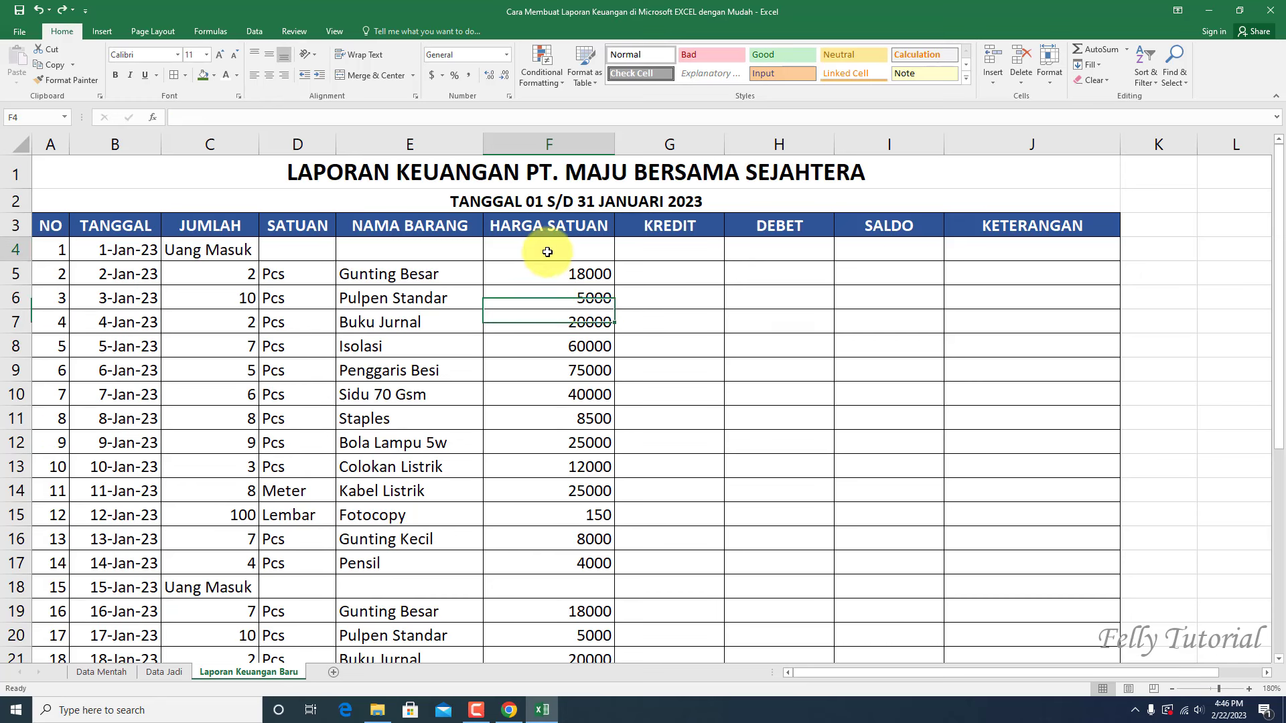
{"action": "scroll", "coordinate": [680, 367], "scroll_direction": "down", "scroll_amount": 5}
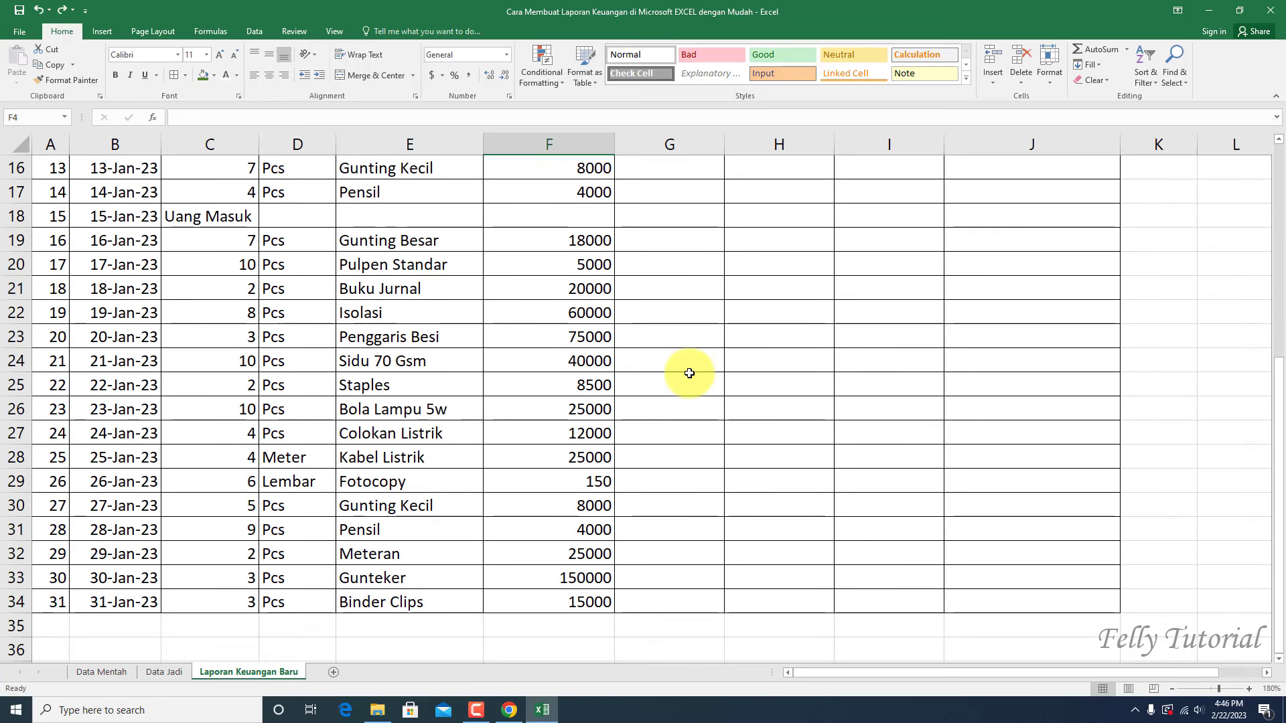
{"action": "left_click", "coordinate": [898, 601], "text": "shift"}
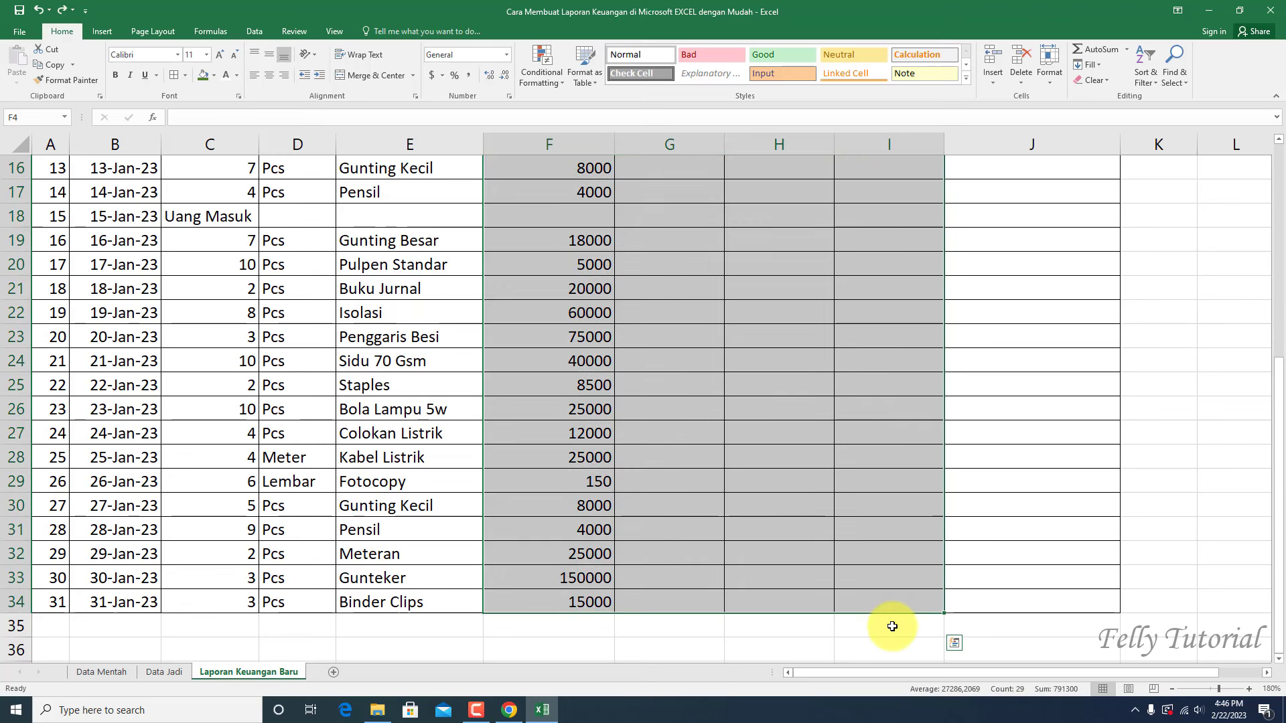
{"action": "left_click_drag", "start_coordinate": [892, 626], "coordinate": [892, 627]}
{"action": "scroll", "coordinate": [892, 627], "scroll_direction": "up", "scroll_amount": 4}
{"action": "scroll", "coordinate": [849, 568], "scroll_direction": "up", "scroll_amount": 2}
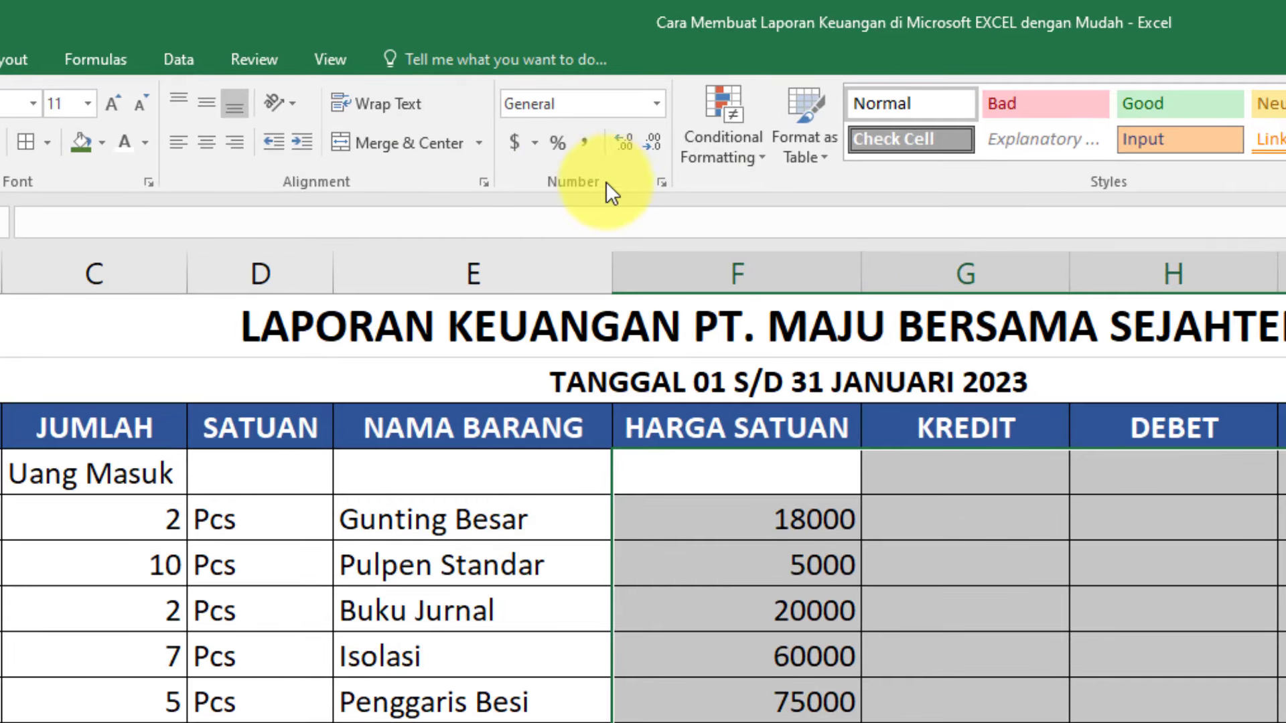
Step: Format F4:I34 as Accounting with the Rp Indonesian symbol and 0 decimal places
{"action": "left_click", "coordinate": [666, 188]}
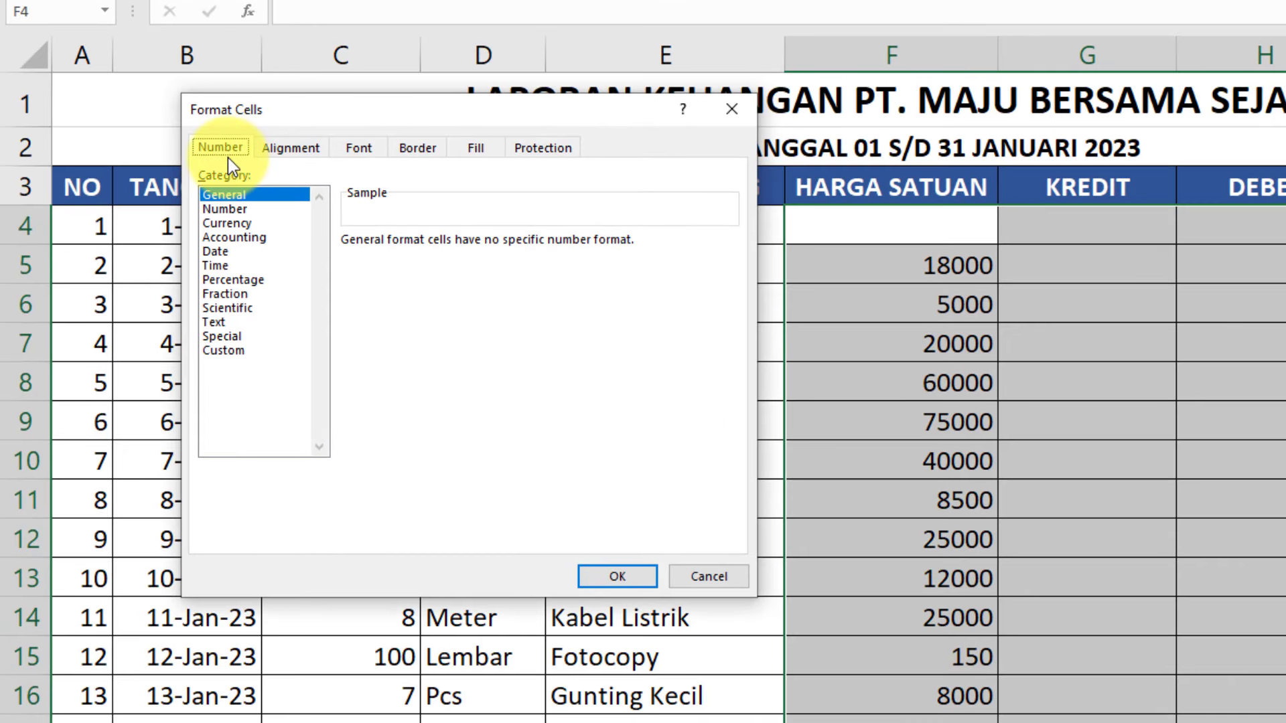
{"action": "left_click", "coordinate": [232, 237]}
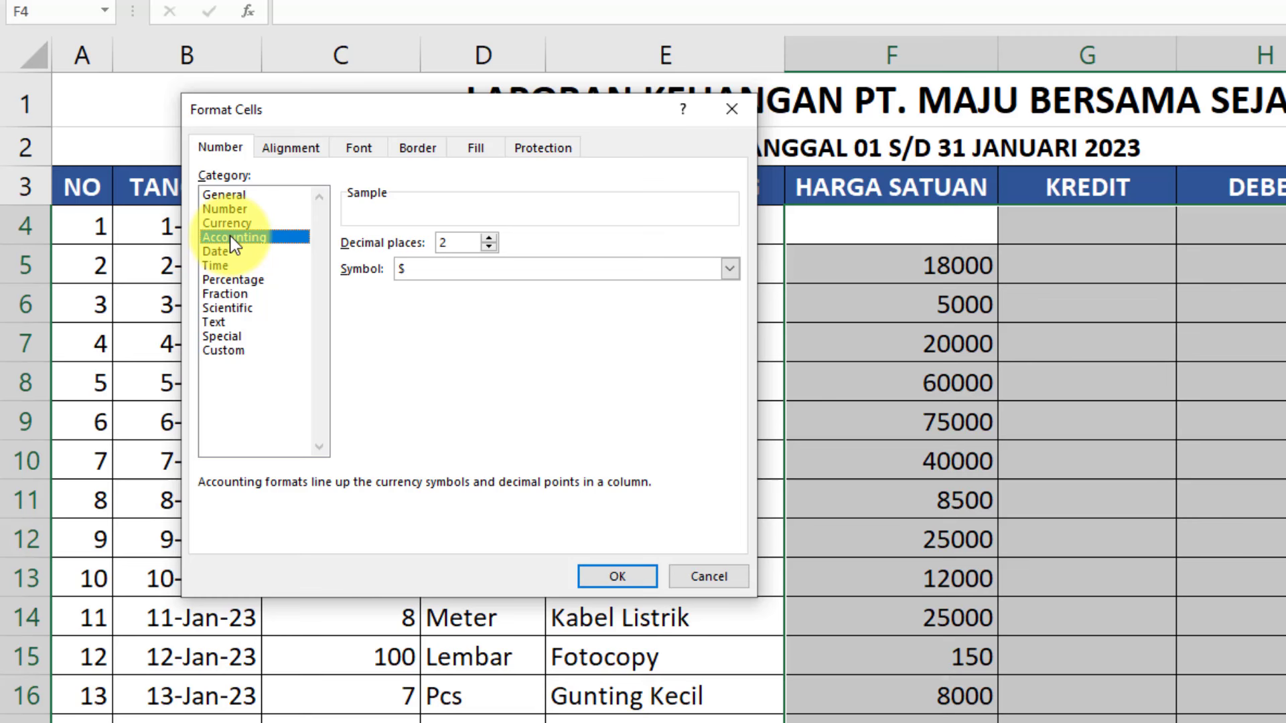
{"action": "left_click", "coordinate": [730, 269]}
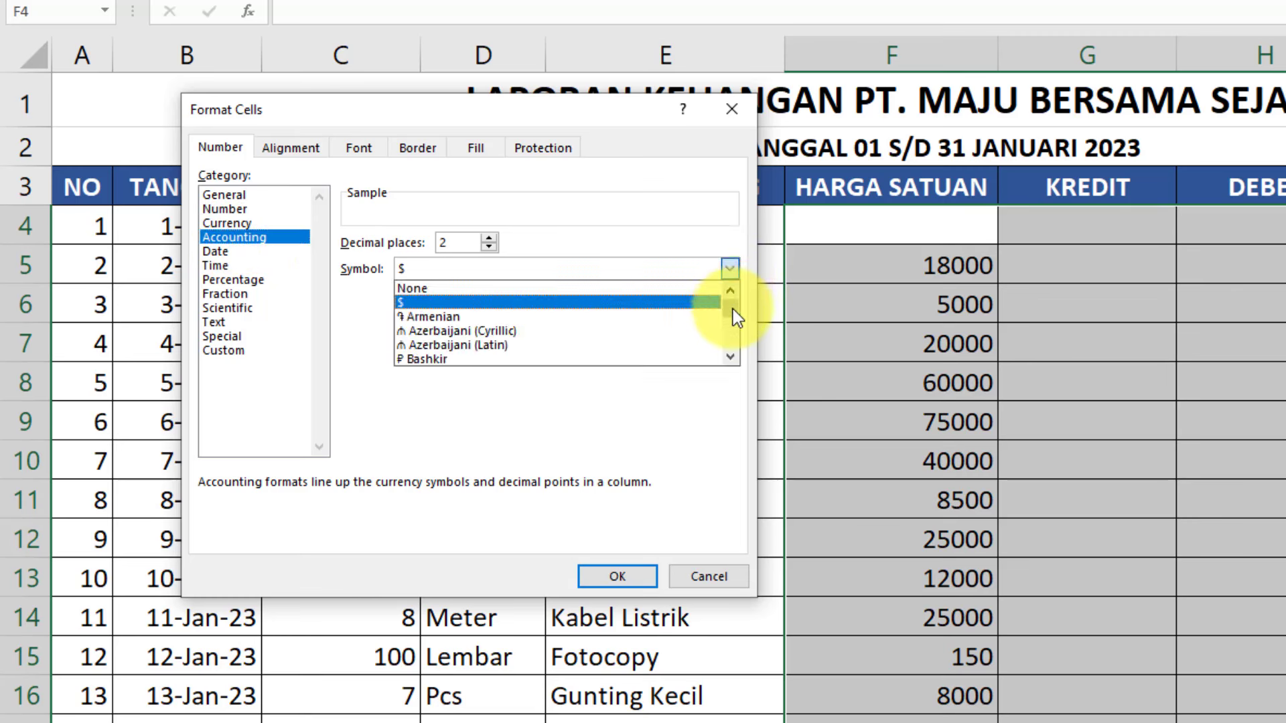
{"action": "left_click", "coordinate": [730, 358]}
{"action": "left_click", "coordinate": [730, 358]}
{"action": "left_click", "coordinate": [730, 358]}
{"action": "left_click", "coordinate": [729, 357]}
{"action": "left_click", "coordinate": [730, 357]}
{"action": "left_click", "coordinate": [730, 358]}
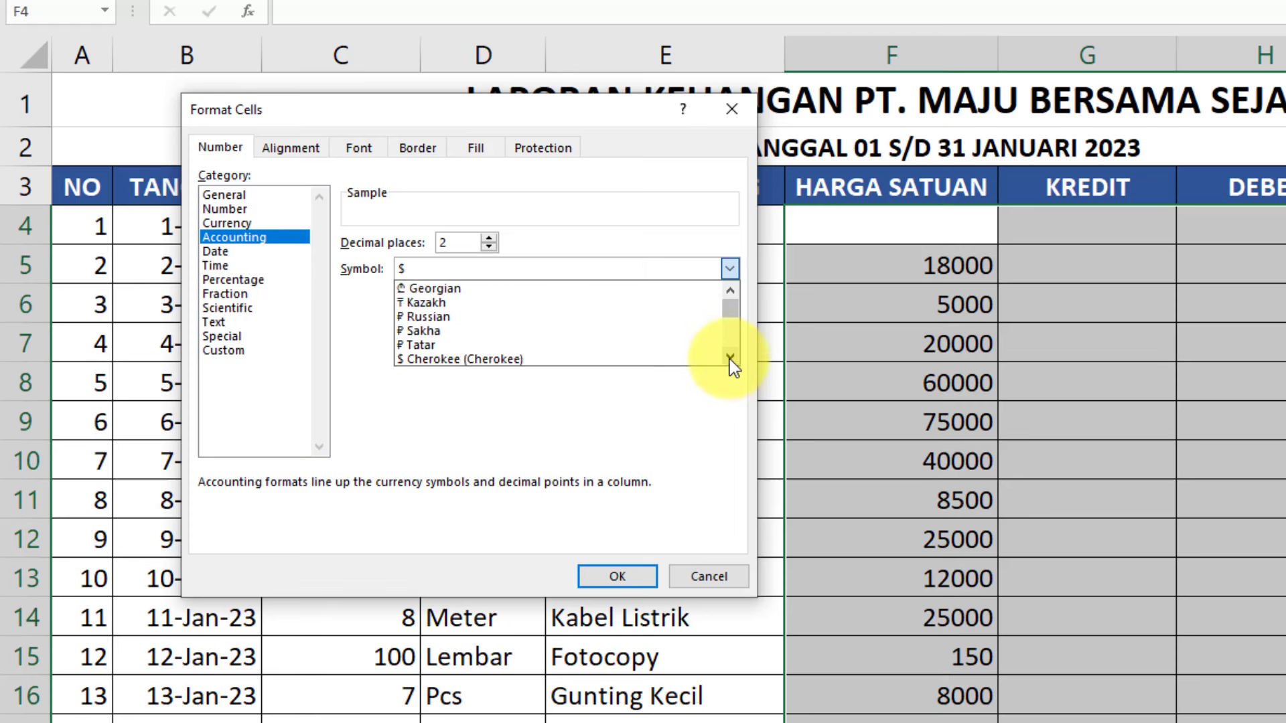
{"action": "left_click", "coordinate": [730, 358]}
{"action": "mouse_move", "coordinate": [734, 308]}
{"action": "left_mouse_down"}
{"action": "mouse_move", "coordinate": [733, 327]}
{"action": "mouse_move", "coordinate": [575, 358]}
{"action": "left_mouse_up"}
{"action": "left_click", "coordinate": [730, 358]}
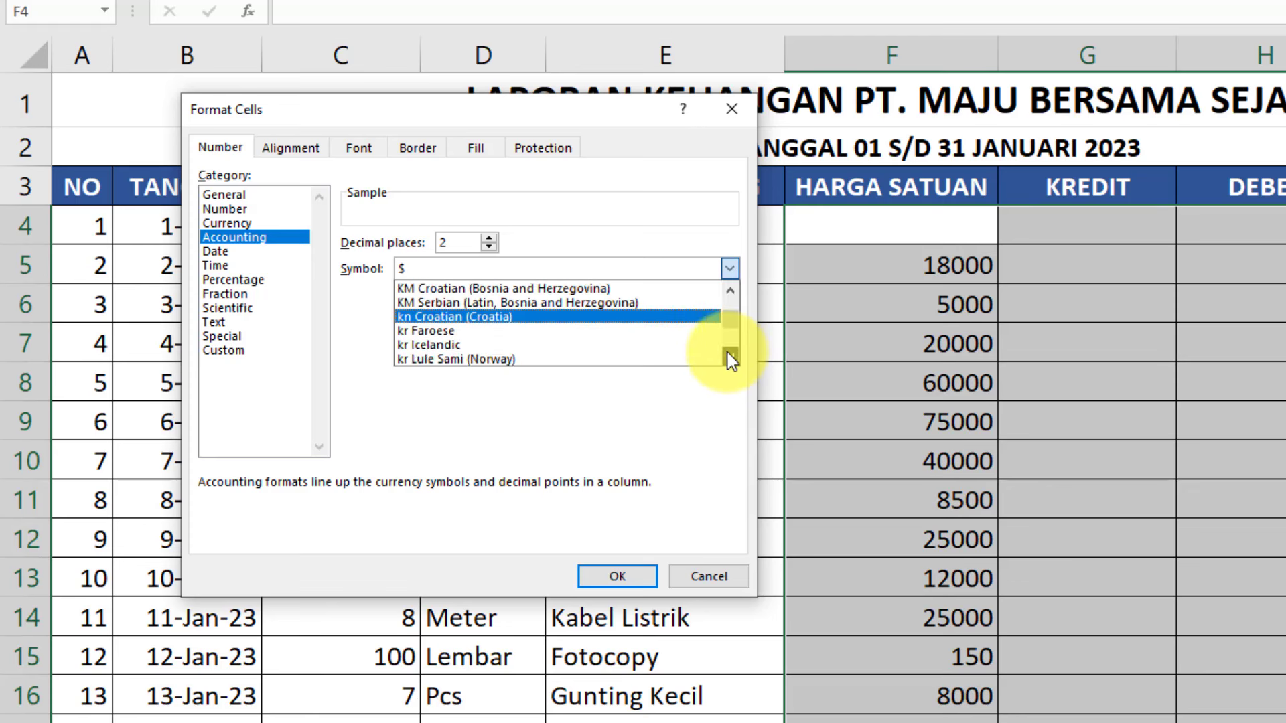
{"action": "left_click_drag", "start_coordinate": [731, 357], "coordinate": [731, 357]}
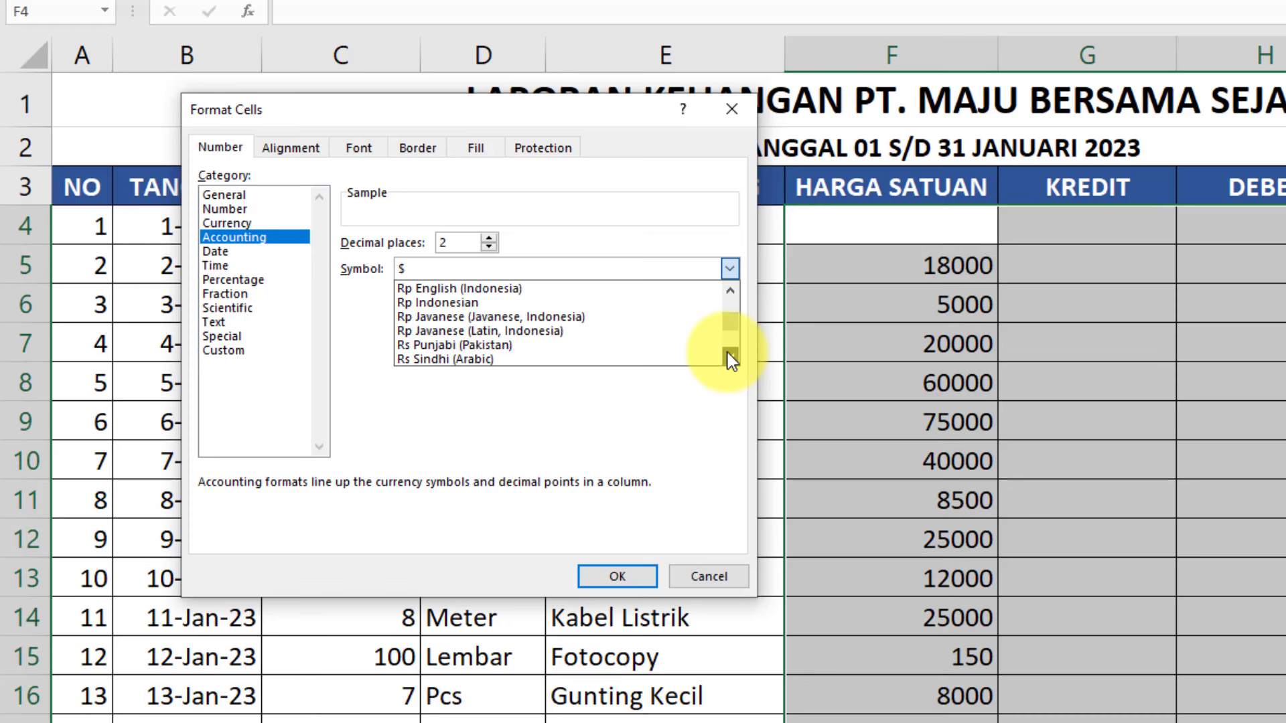
{"action": "left_click", "coordinate": [453, 305]}
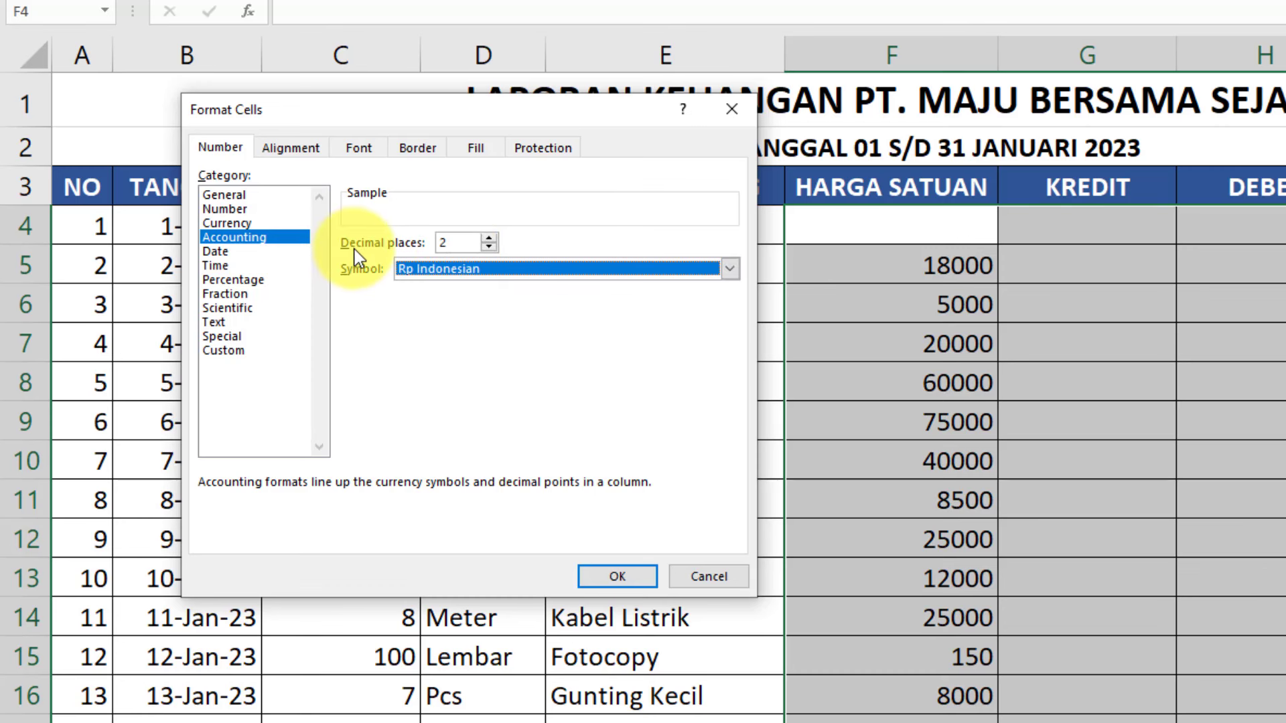
{"action": "left_click", "coordinate": [491, 246]}
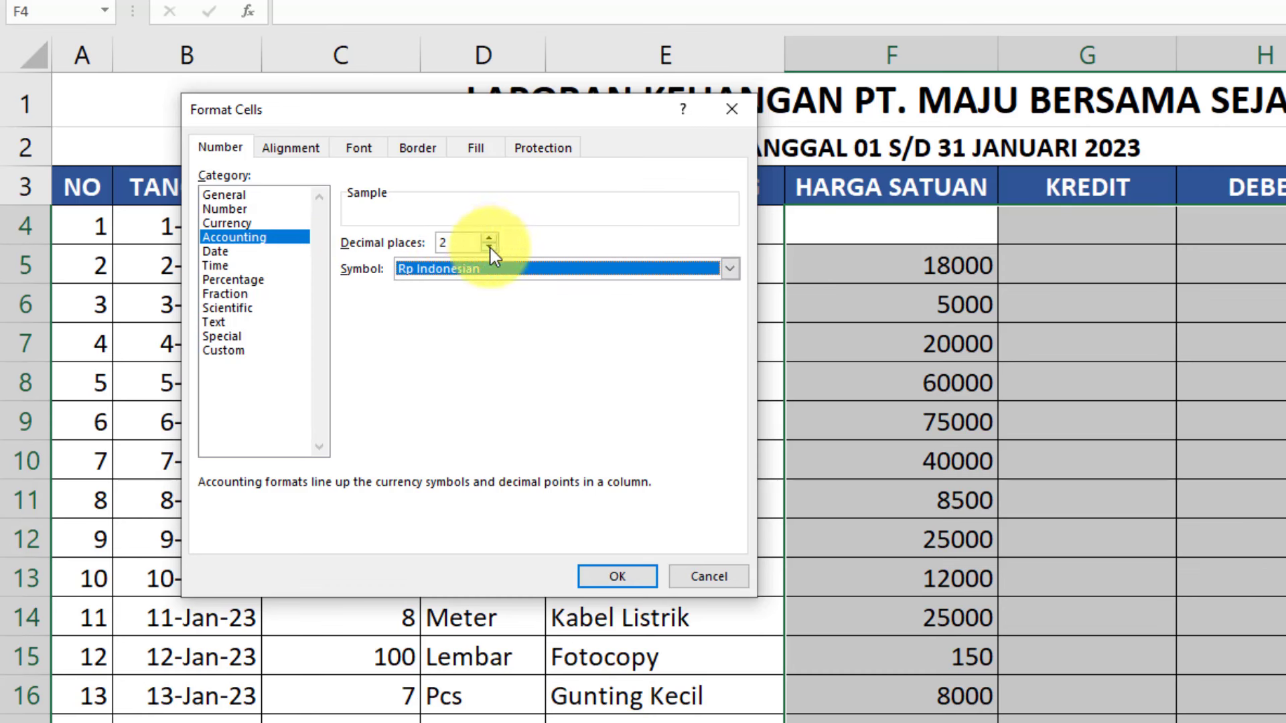
{"action": "left_click", "coordinate": [490, 246]}
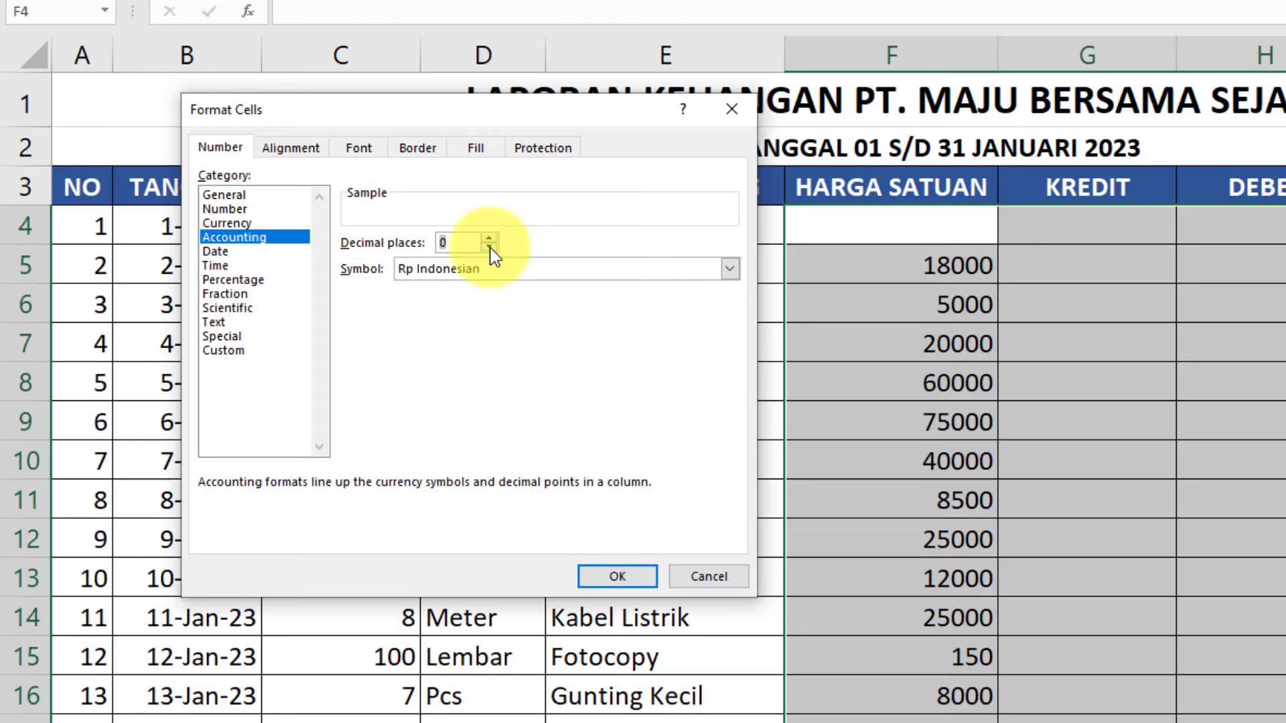
{"action": "left_click", "coordinate": [616, 576]}
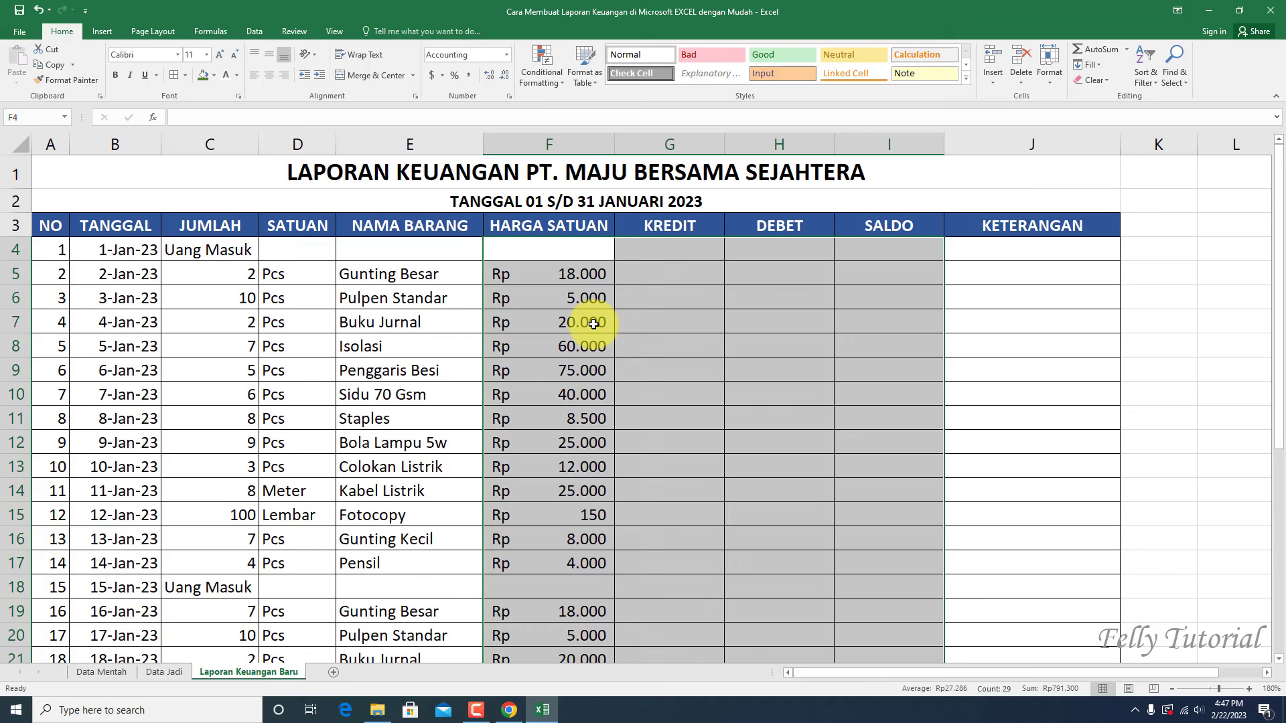
Step: Merge and centre both Uang Masuk rows across C4:F4 and C18:F18
{"action": "left_click", "coordinate": [593, 324]}
{"action": "scroll", "coordinate": [590, 315], "scroll_direction": "down", "scroll_amount": 5}
{"action": "scroll", "coordinate": [583, 362], "scroll_direction": "down", "scroll_amount": 3}
{"action": "scroll", "coordinate": [566, 412], "scroll_direction": "up", "scroll_amount": 5}
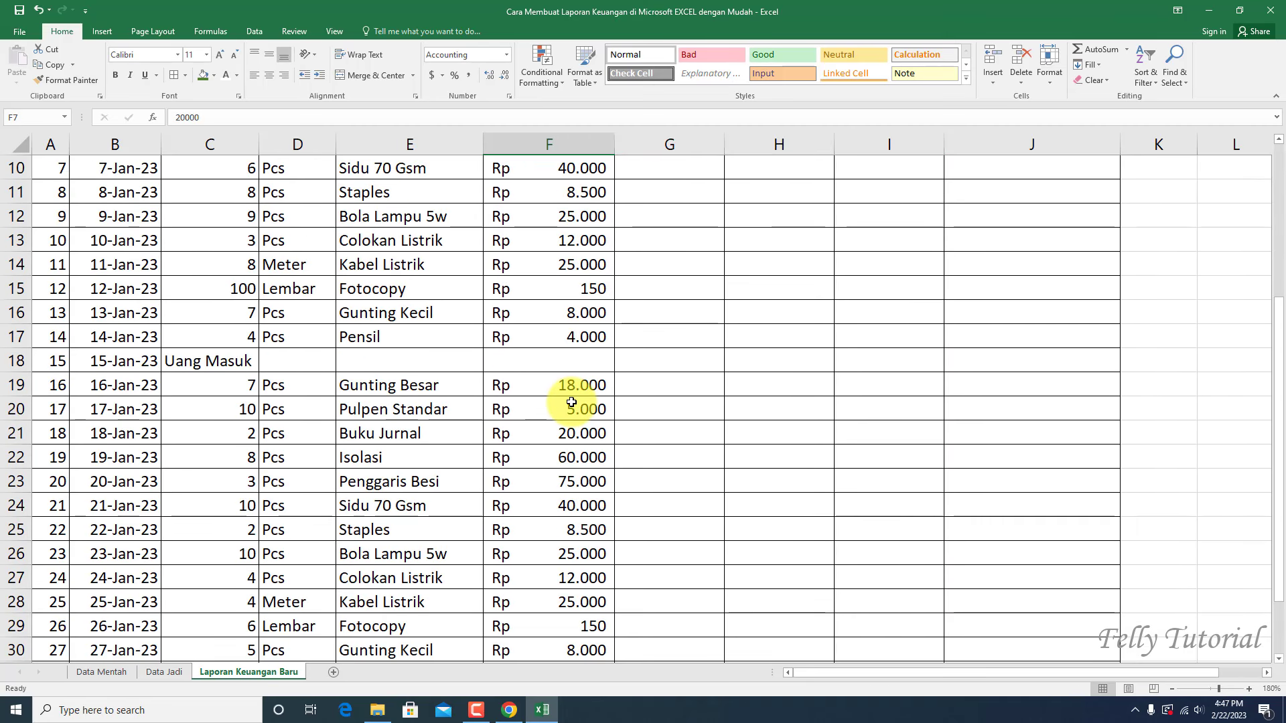
{"action": "scroll", "coordinate": [571, 403], "scroll_direction": "up", "scroll_amount": 3}
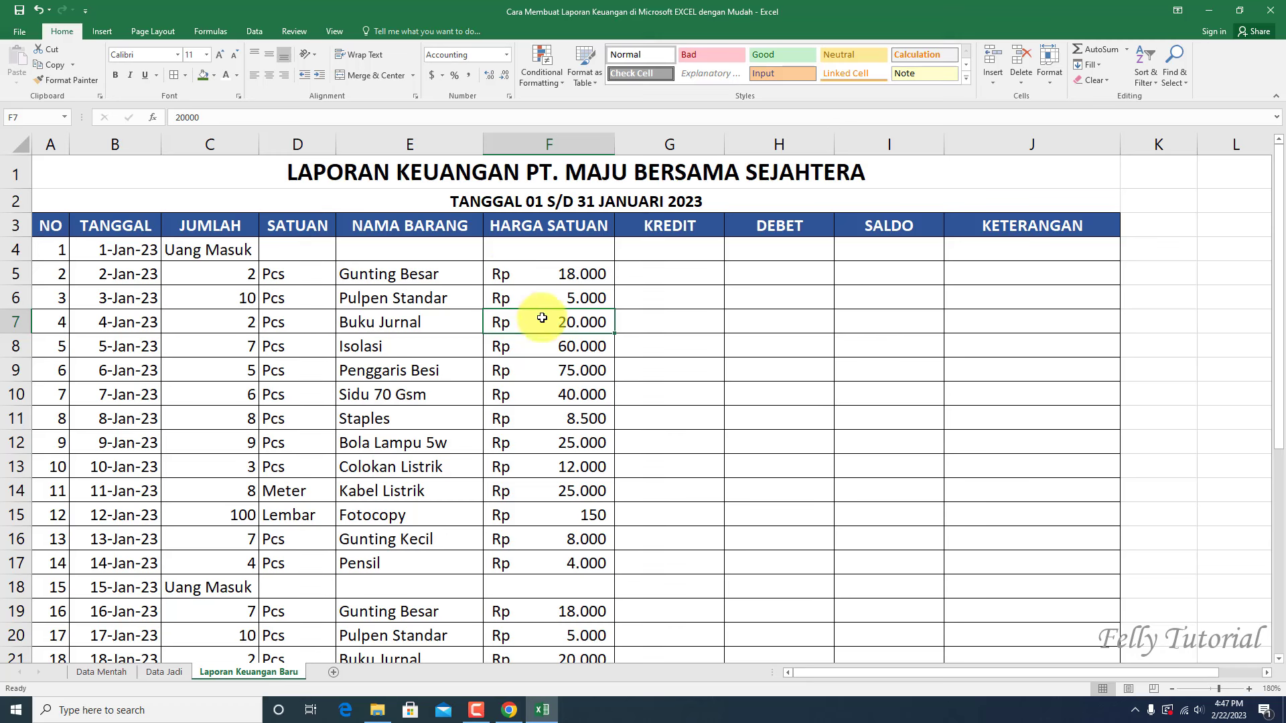
{"action": "left_click", "coordinate": [234, 255]}
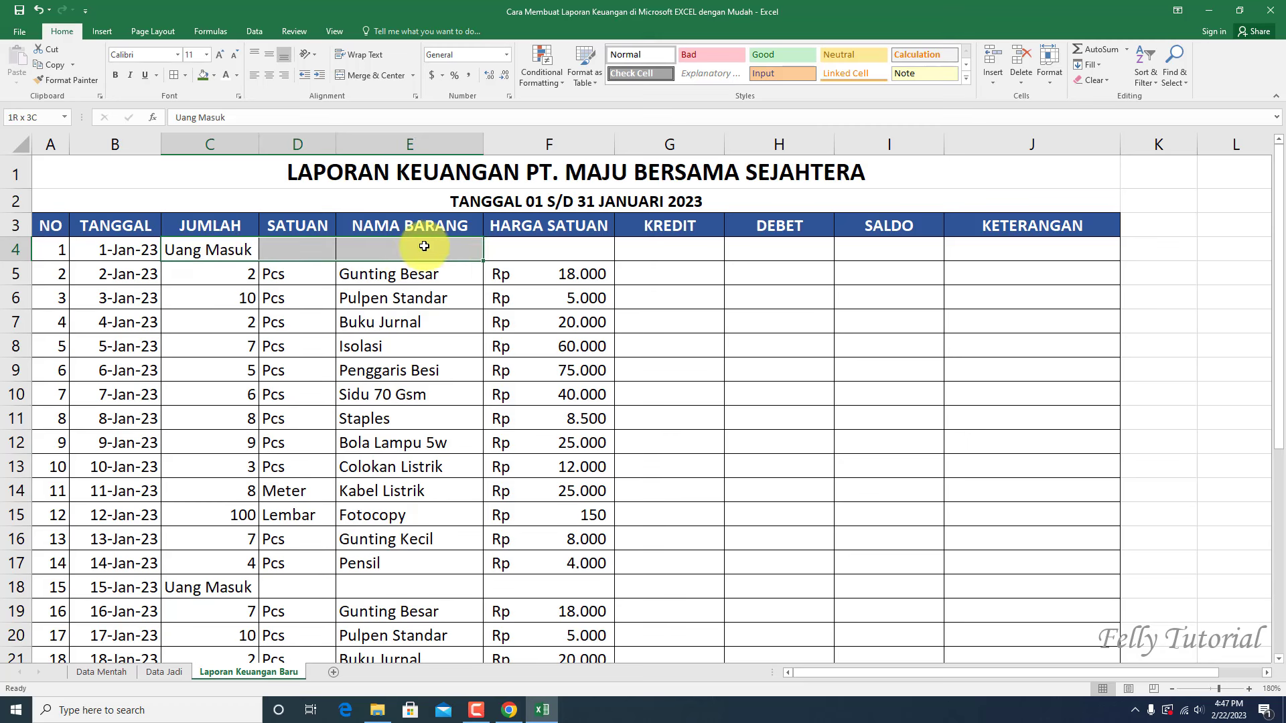
{"action": "left_click_drag", "start_coordinate": [219, 248], "coordinate": [529, 249]}
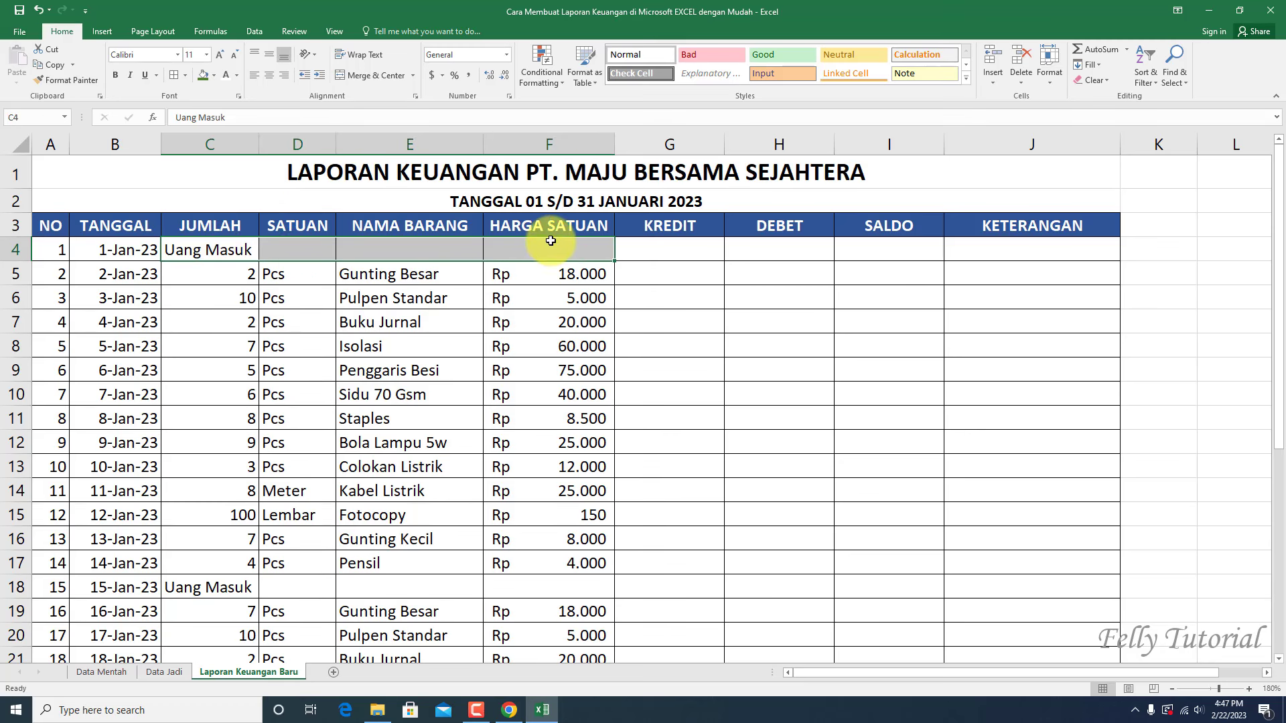
{"action": "left_click", "coordinate": [374, 75]}
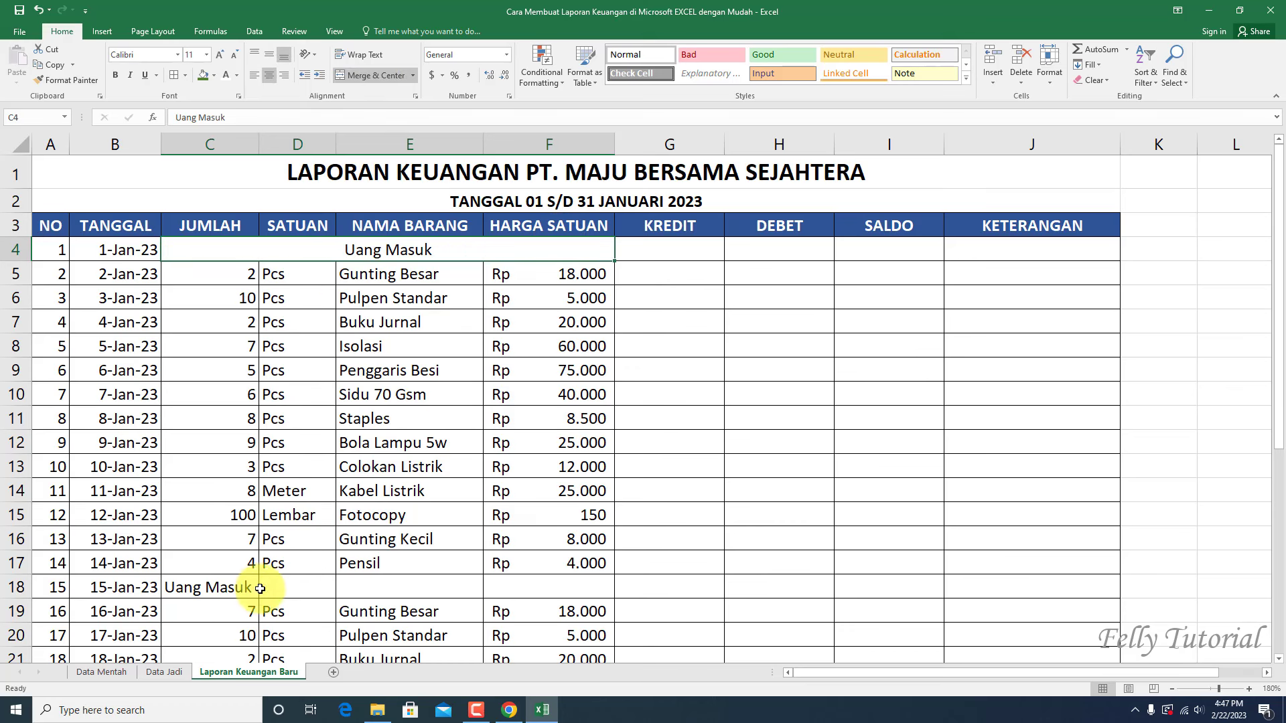
{"action": "left_click_drag", "start_coordinate": [260, 588], "coordinate": [546, 588]}
{"action": "left_click", "coordinate": [376, 75]}
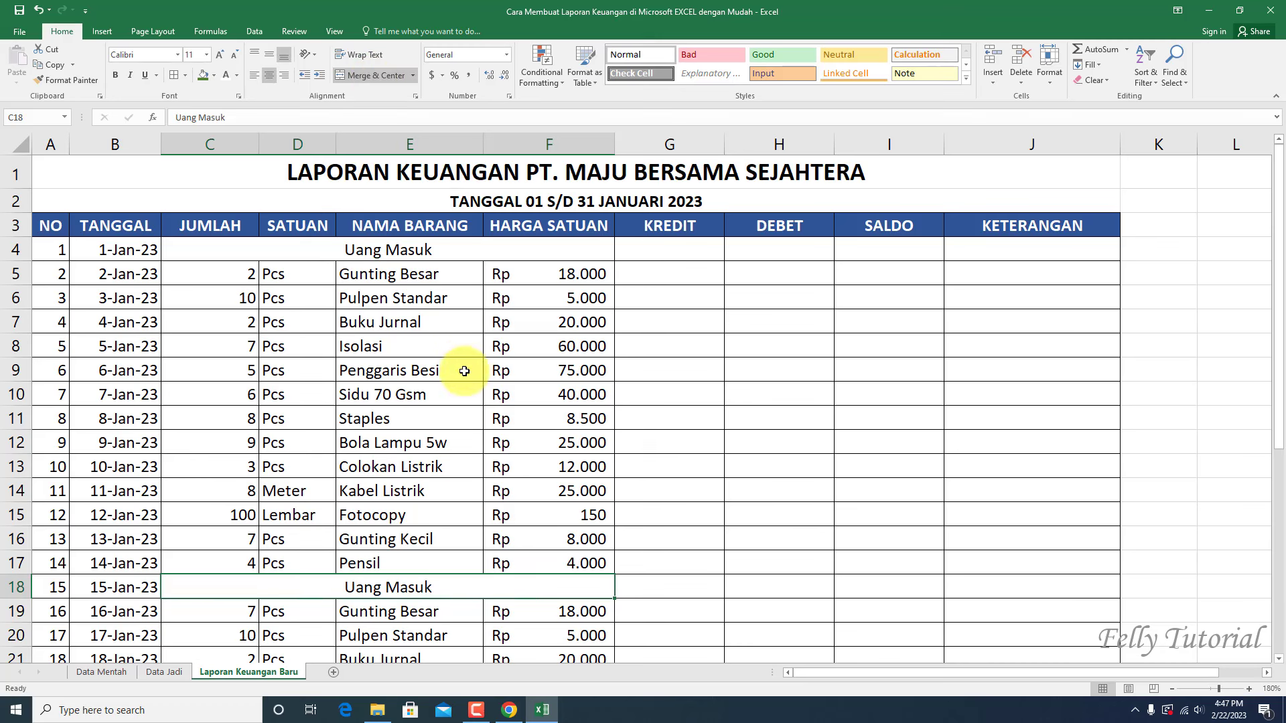
Step: Fill the merged Uang Masuk cells in rows 4 and 18 green
{"action": "left_click", "coordinate": [401, 251]}
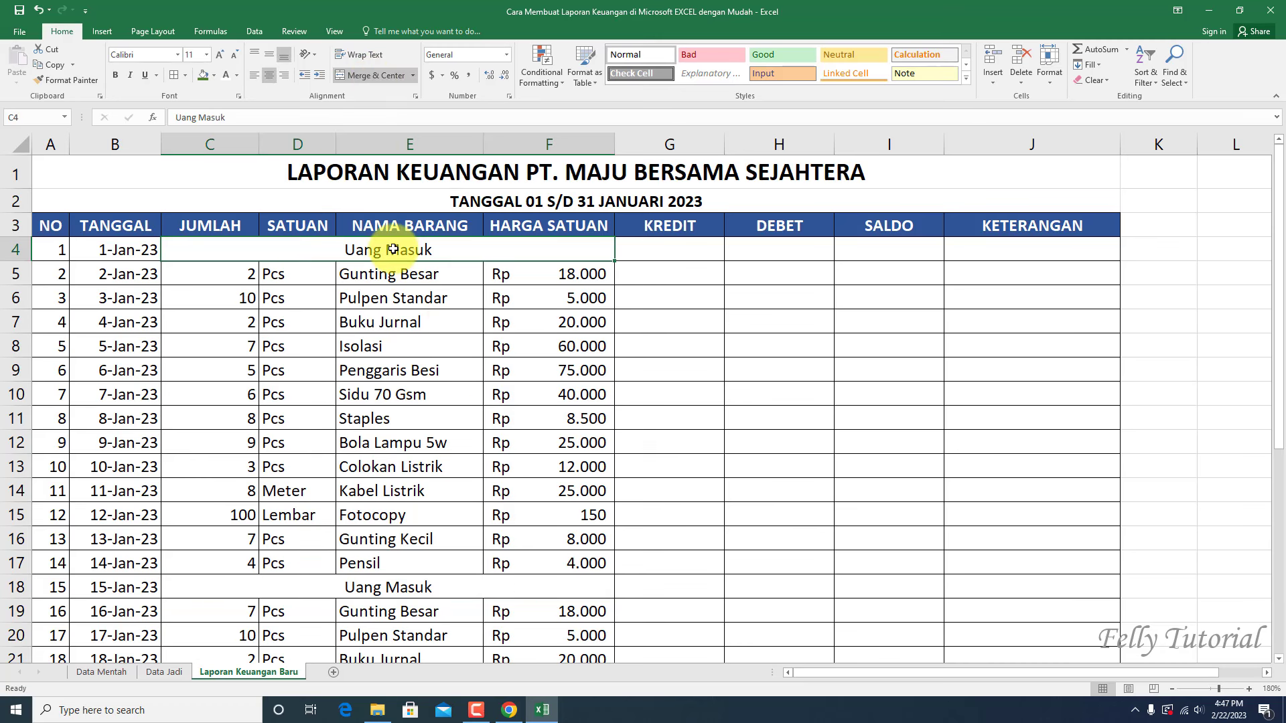
{"action": "left_click", "coordinate": [214, 78]}
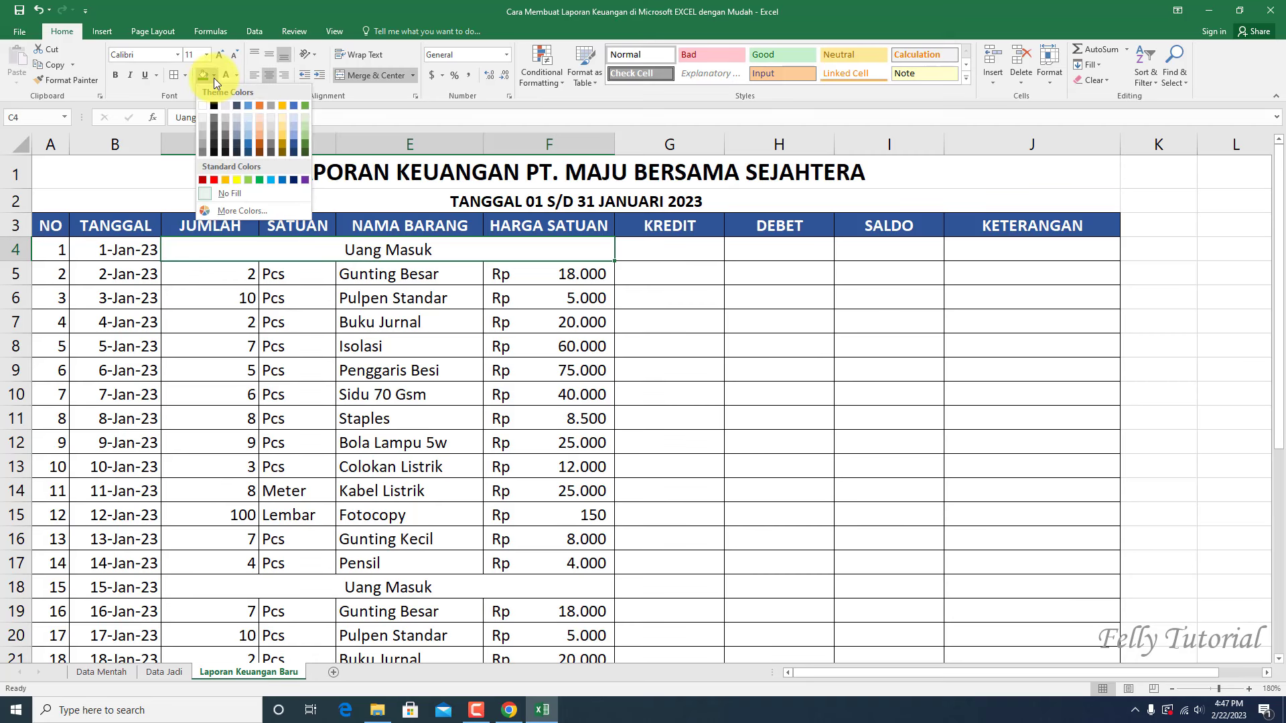
{"action": "left_click", "coordinate": [251, 178]}
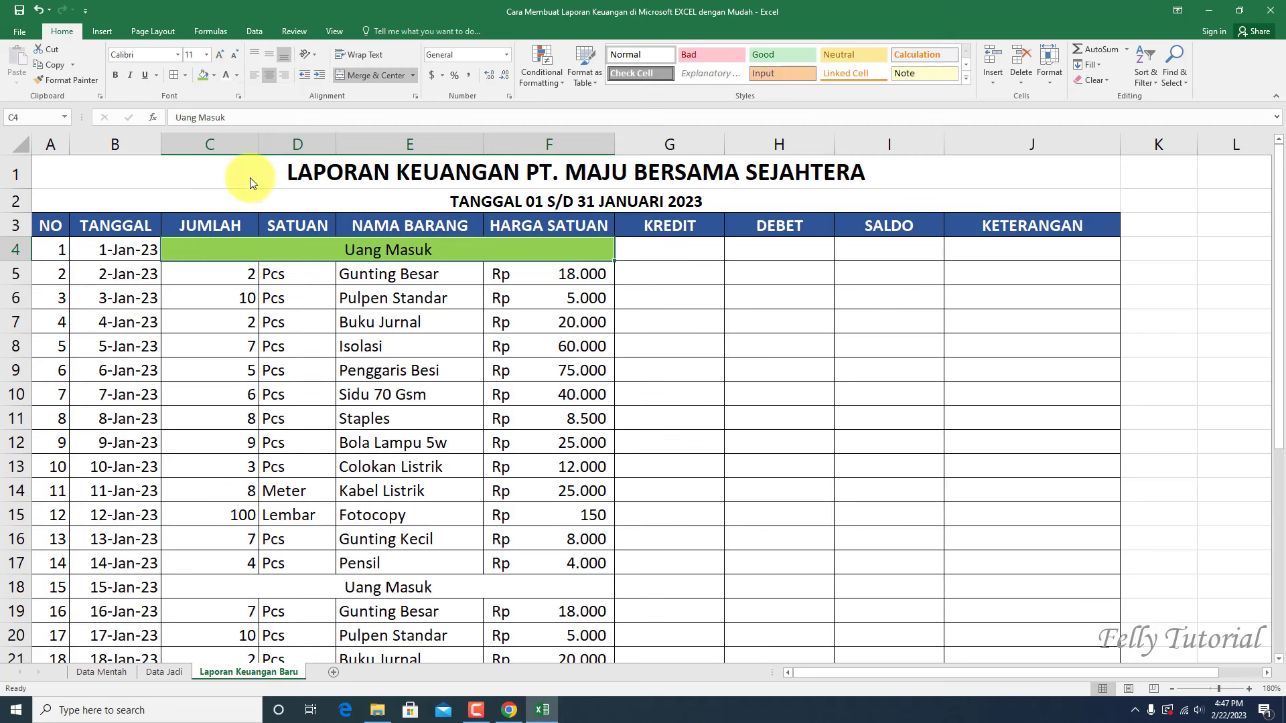
{"action": "left_click", "coordinate": [501, 421]}
{"action": "scroll", "coordinate": [501, 422], "scroll_direction": "down", "scroll_amount": 1}
{"action": "left_click", "coordinate": [388, 511]}
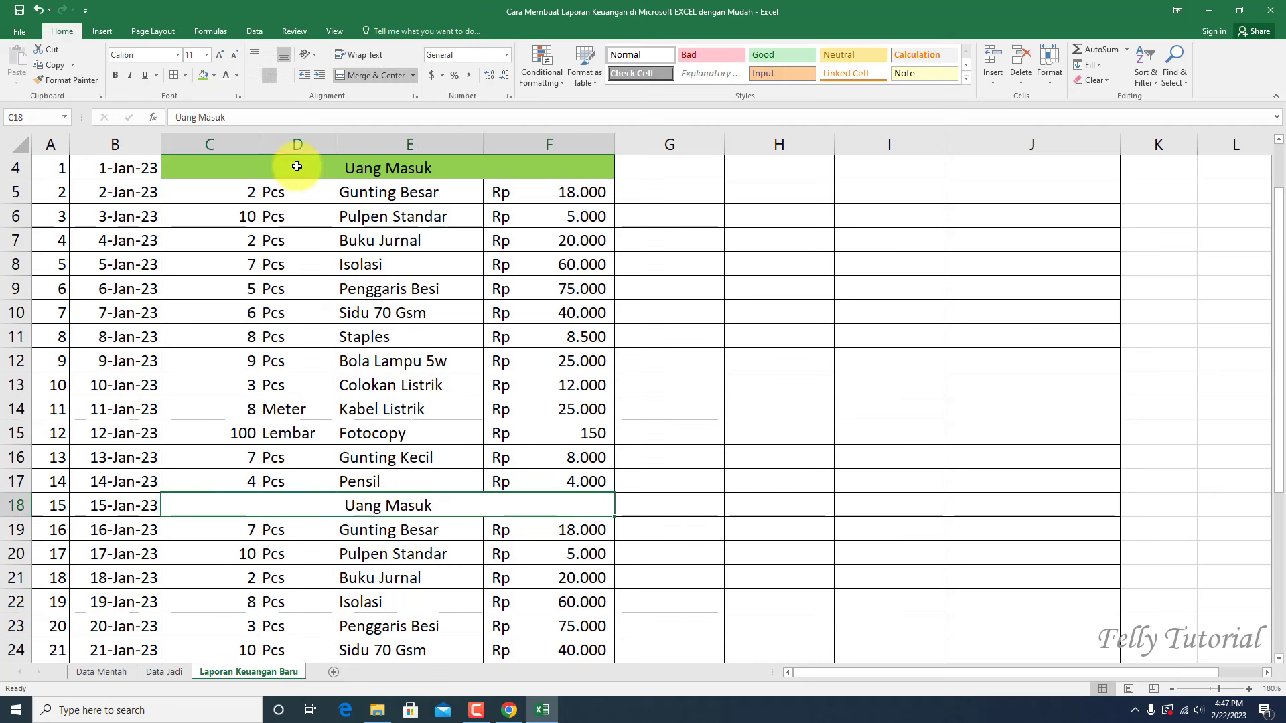
{"action": "left_click", "coordinate": [195, 74]}
{"action": "left_click", "coordinate": [504, 337]}
Step: Select the empty row 35 below the last entry
{"action": "scroll", "coordinate": [504, 337], "scroll_direction": "down", "scroll_amount": 4}
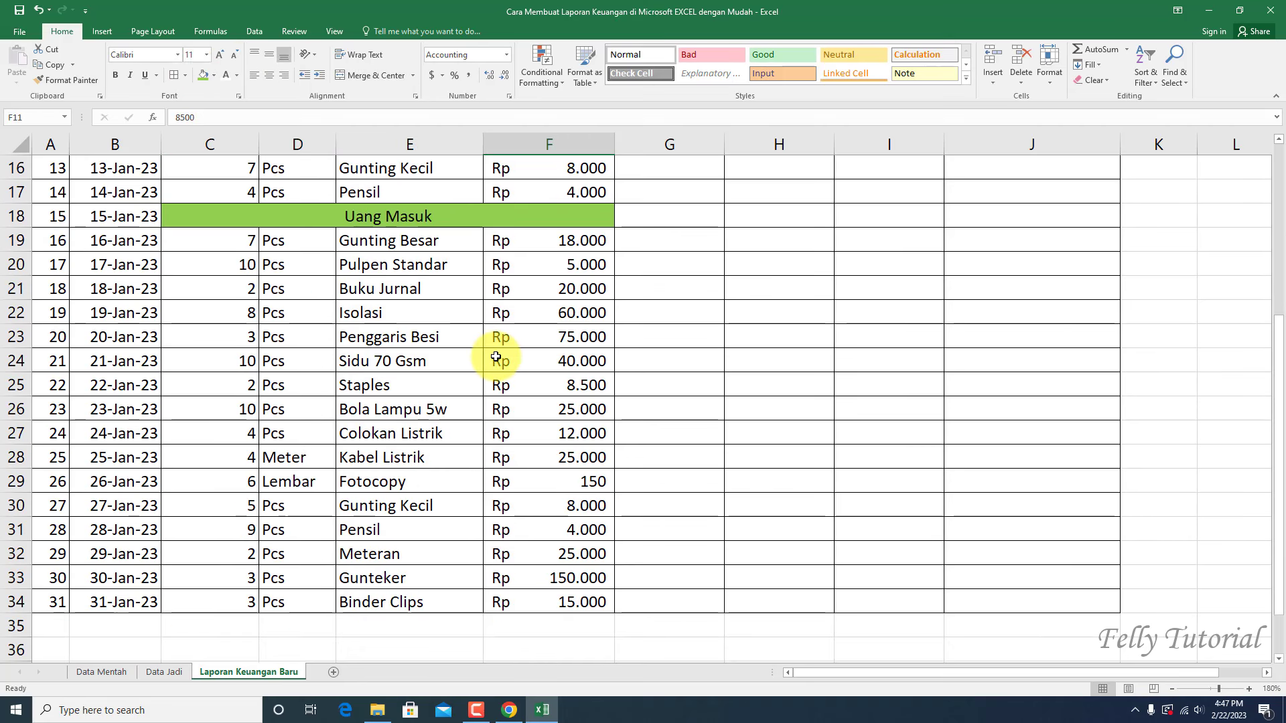
{"action": "scroll", "coordinate": [496, 357], "scroll_direction": "down", "scroll_amount": 1}
{"action": "scroll", "coordinate": [495, 356], "scroll_direction": "up", "scroll_amount": 4}
{"action": "scroll", "coordinate": [495, 356], "scroll_direction": "up", "scroll_amount": 2}
{"action": "scroll", "coordinate": [496, 356], "scroll_direction": "down", "scroll_amount": 4}
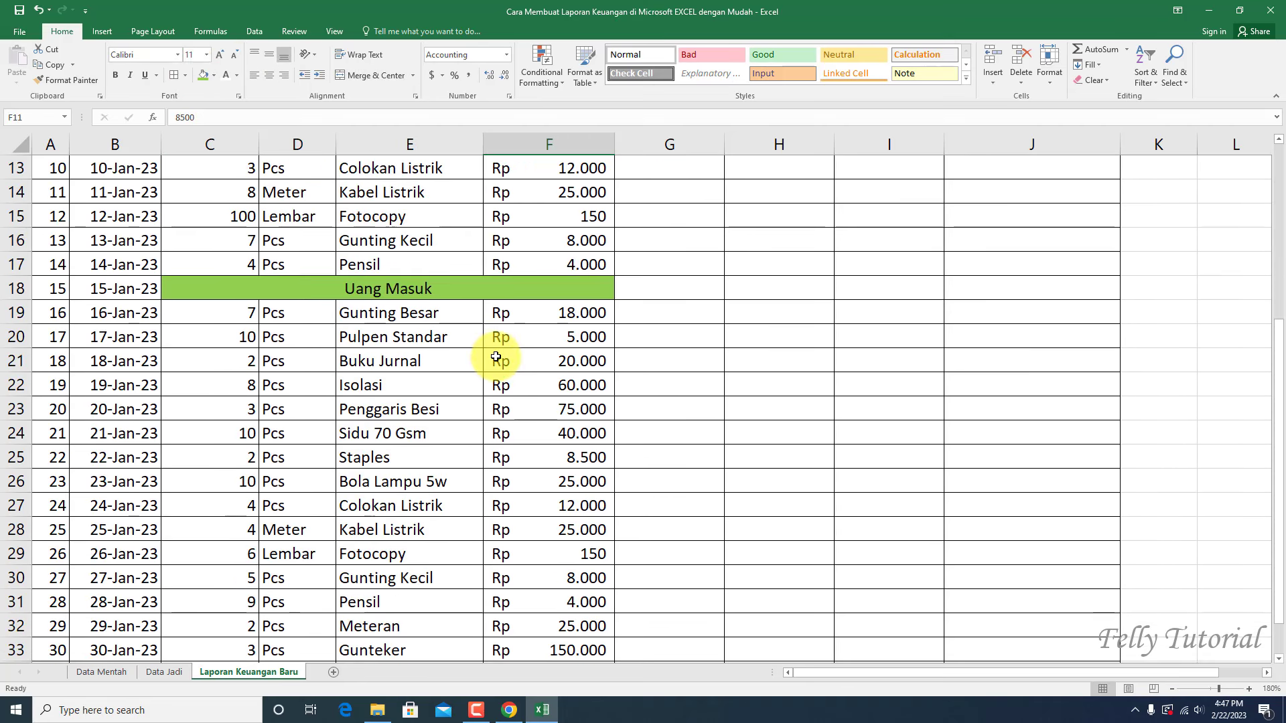
{"action": "scroll", "coordinate": [496, 356], "scroll_direction": "down", "scroll_amount": 4}
{"action": "mouse_move", "coordinate": [47, 408]}
{"action": "left_mouse_down"}
{"action": "mouse_move", "coordinate": [567, 393]}
{"action": "mouse_move", "coordinate": [1033, 401]}
{"action": "left_mouse_up"}
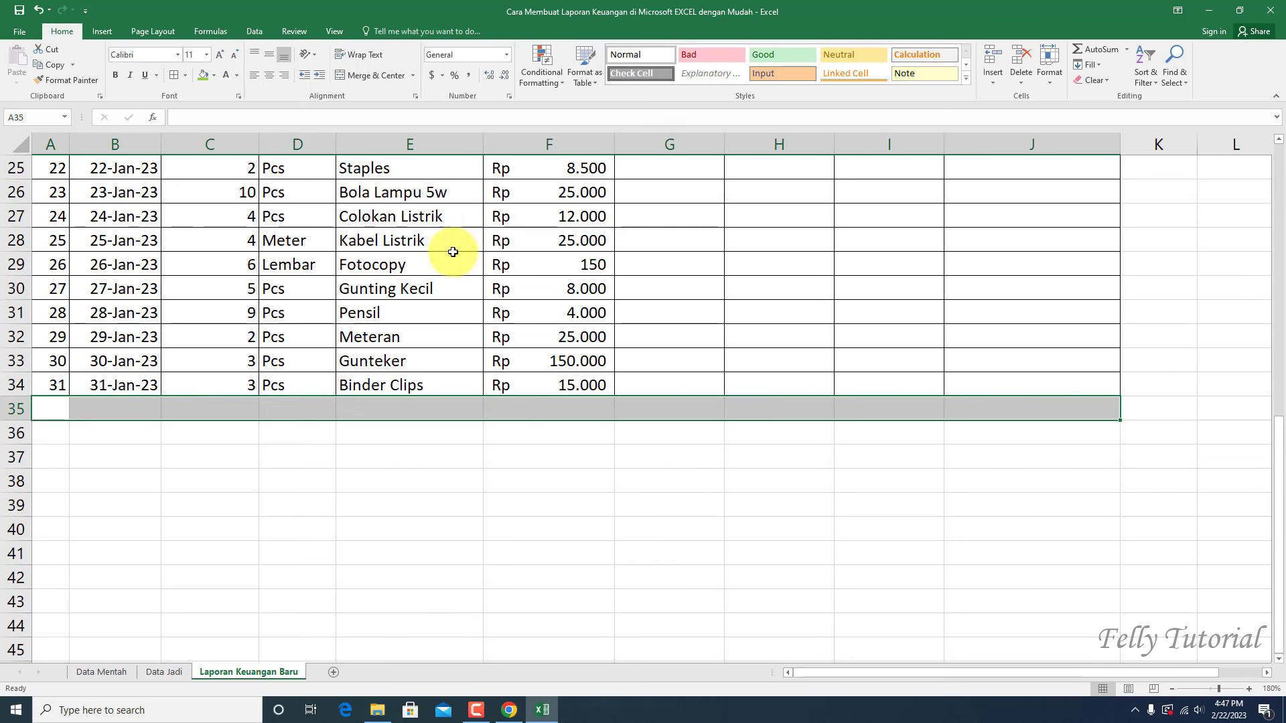
Step: Give row 35 All Borders and enter the TOTAL>>> label in B35
{"action": "left_click", "coordinate": [176, 75]}
{"action": "left_click", "coordinate": [693, 504]}
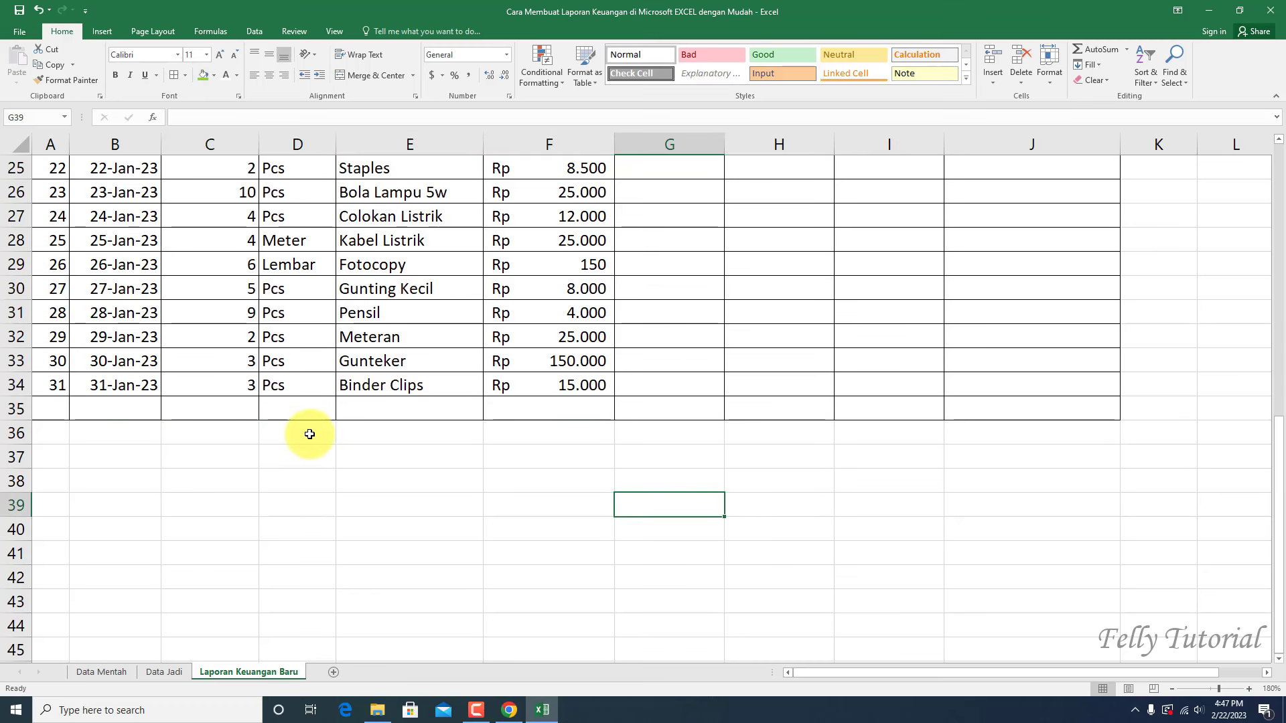
{"action": "left_click", "coordinate": [97, 413]}
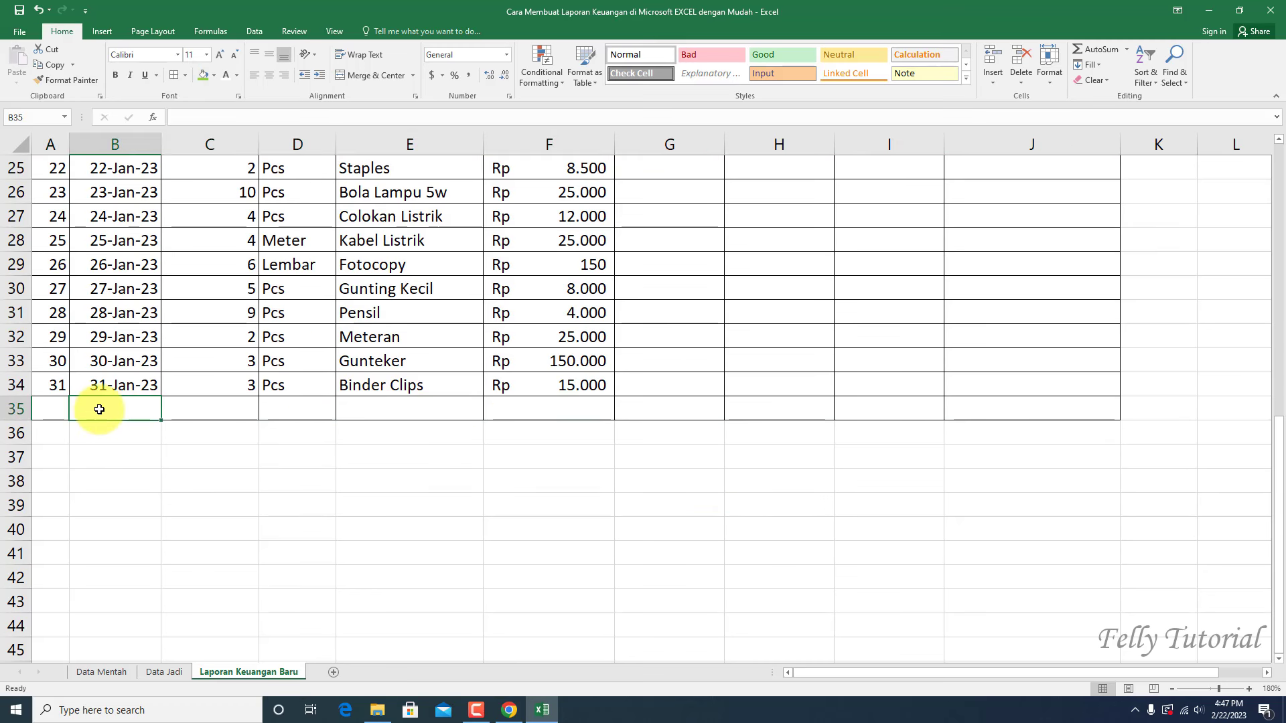
{"action": "type", "text": "tANGGAL"}
{"action": "key", "text": "BackSpace"}
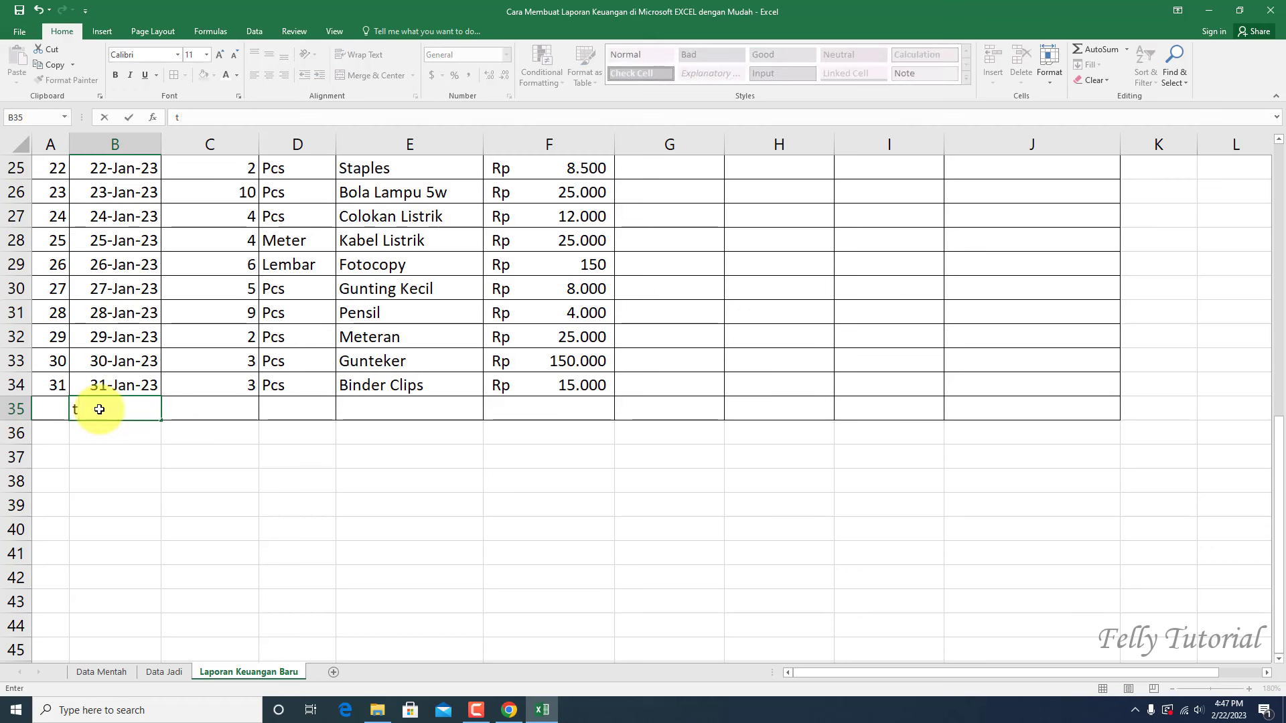
{"action": "type", "text": "TOTAL>>>"}
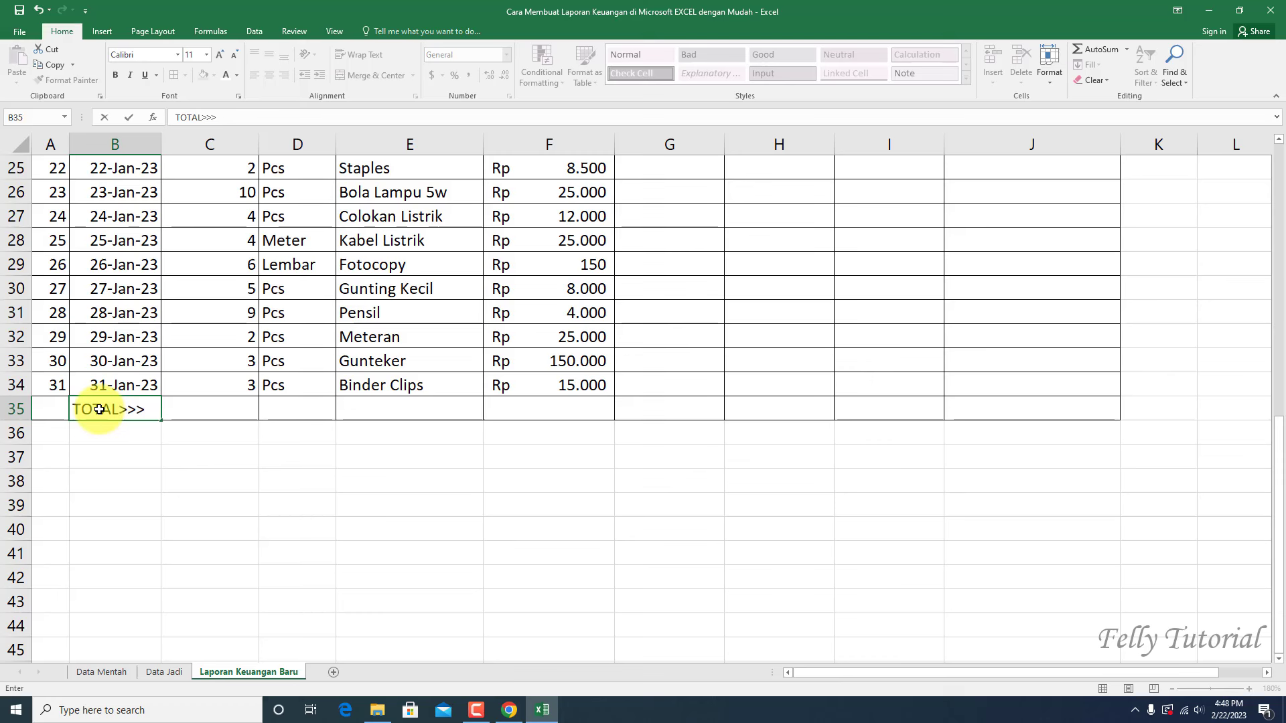
{"action": "left_click", "coordinate": [251, 417]}
Step: Merge A35:F35 and make the TOTAL>>> label right-aligned and bold
{"action": "left_click_drag", "start_coordinate": [60, 410], "coordinate": [517, 409]}
{"action": "left_click", "coordinate": [369, 77]}
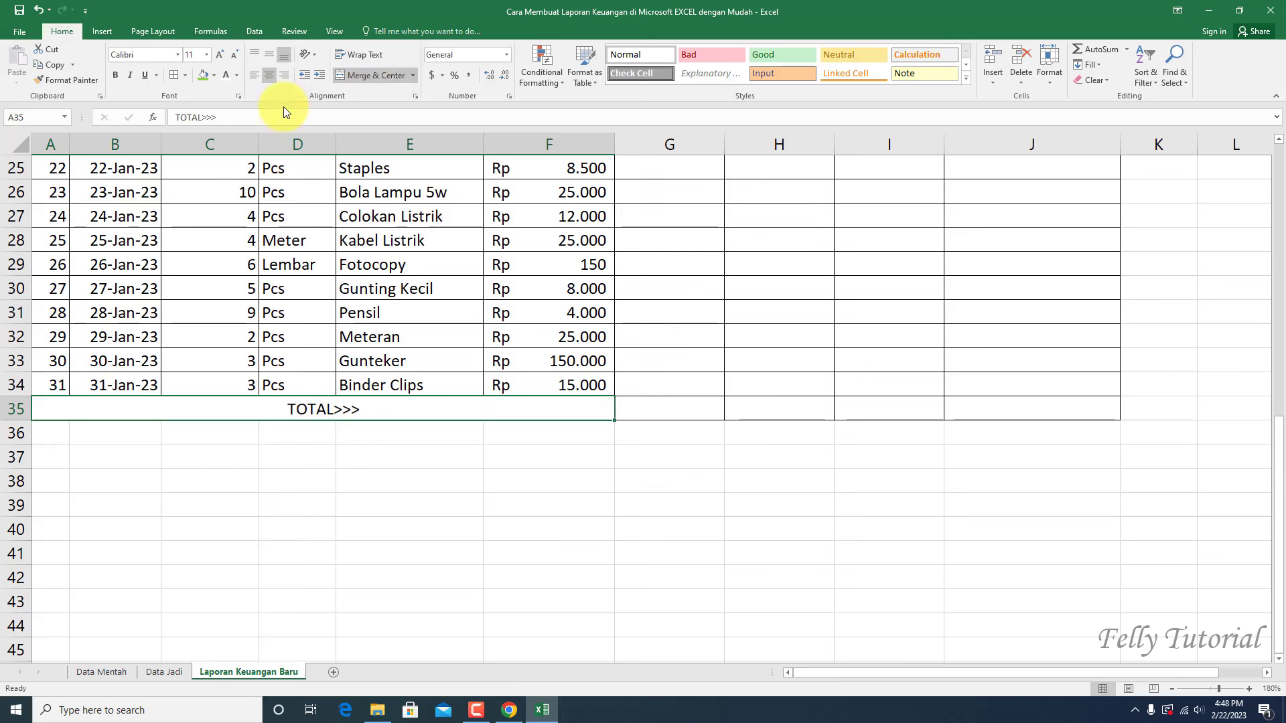
{"action": "left_click", "coordinate": [284, 75]}
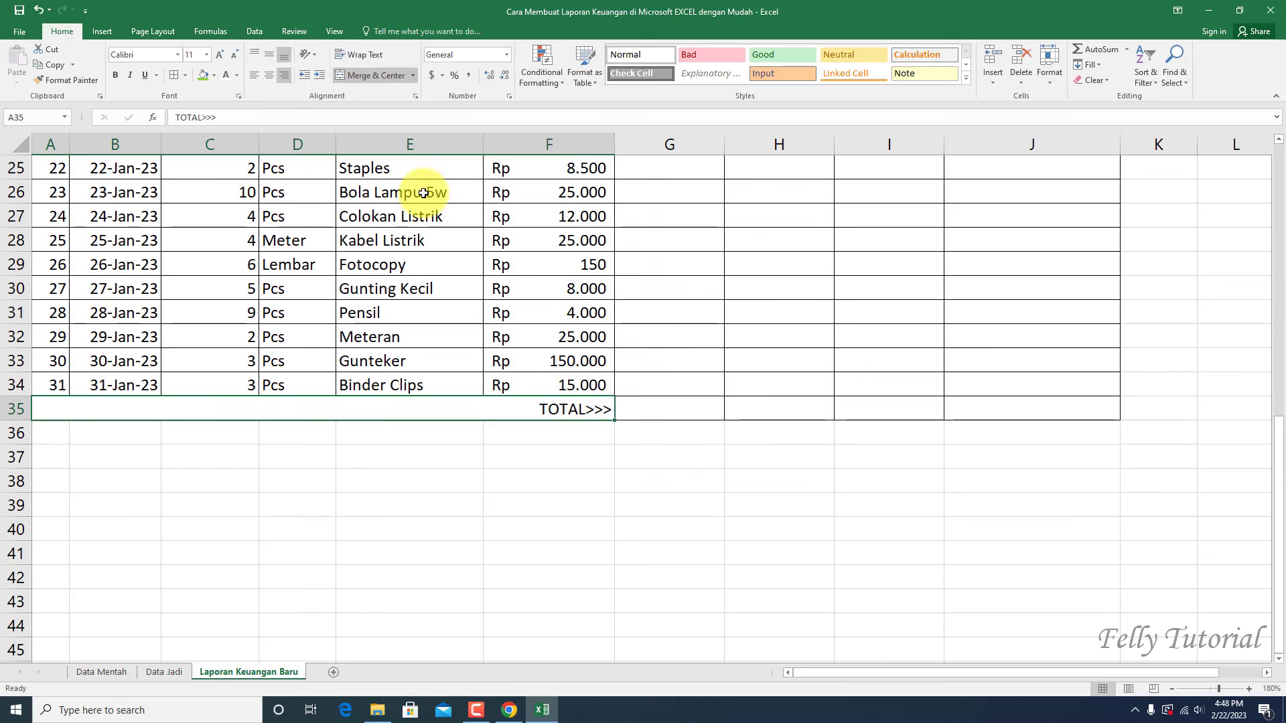
{"action": "left_click", "coordinate": [114, 75]}
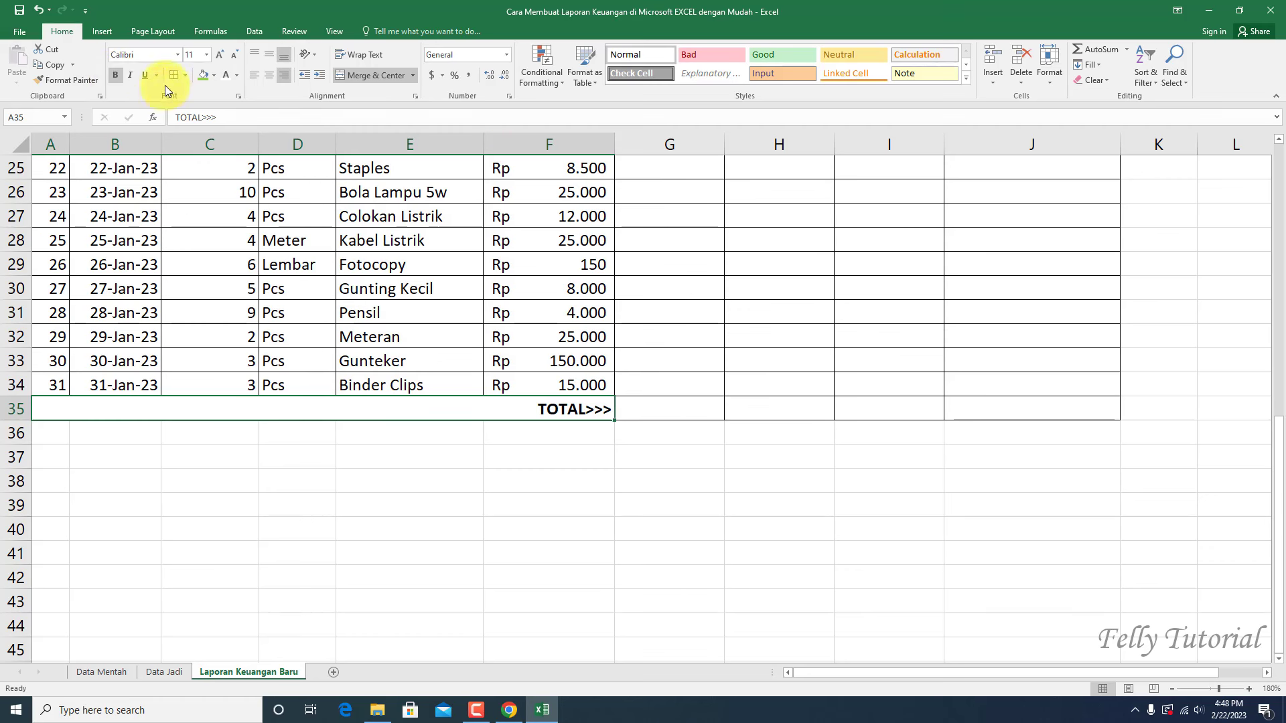
Step: Adjust the total row's borders on the Border tab of Format Cells
{"action": "left_click", "coordinate": [237, 95]}
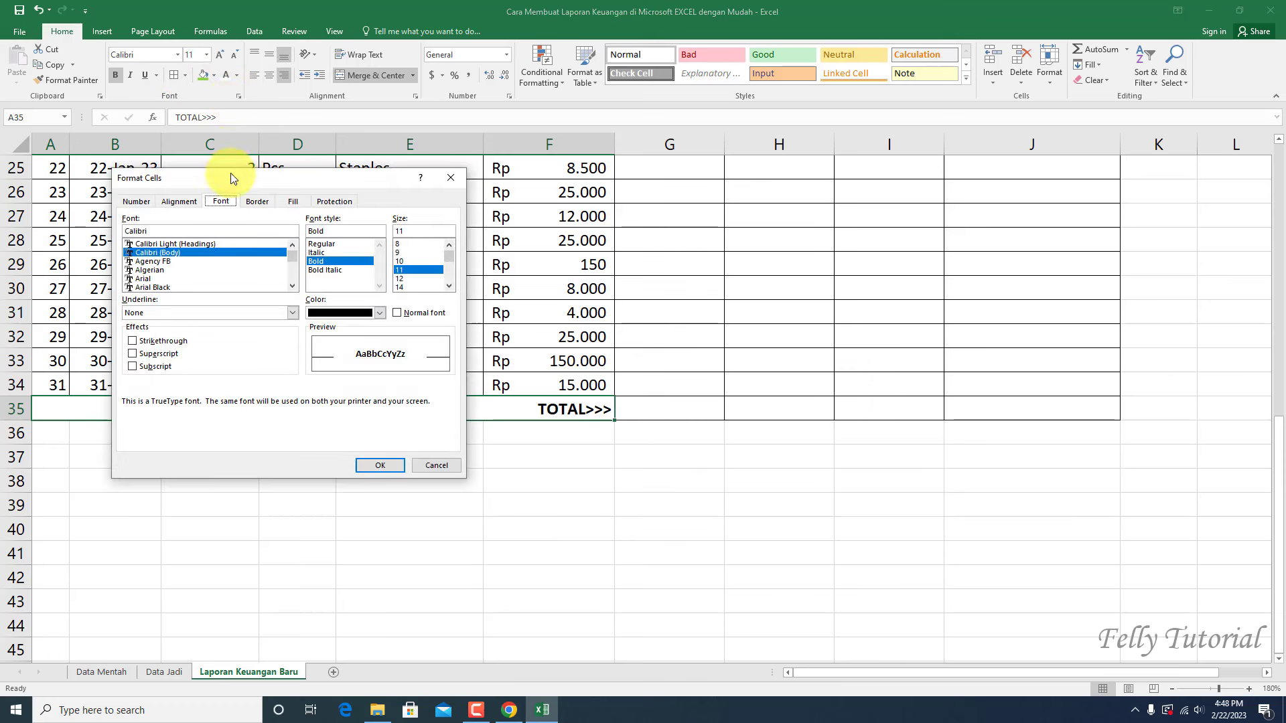
{"action": "left_click", "coordinate": [257, 202]}
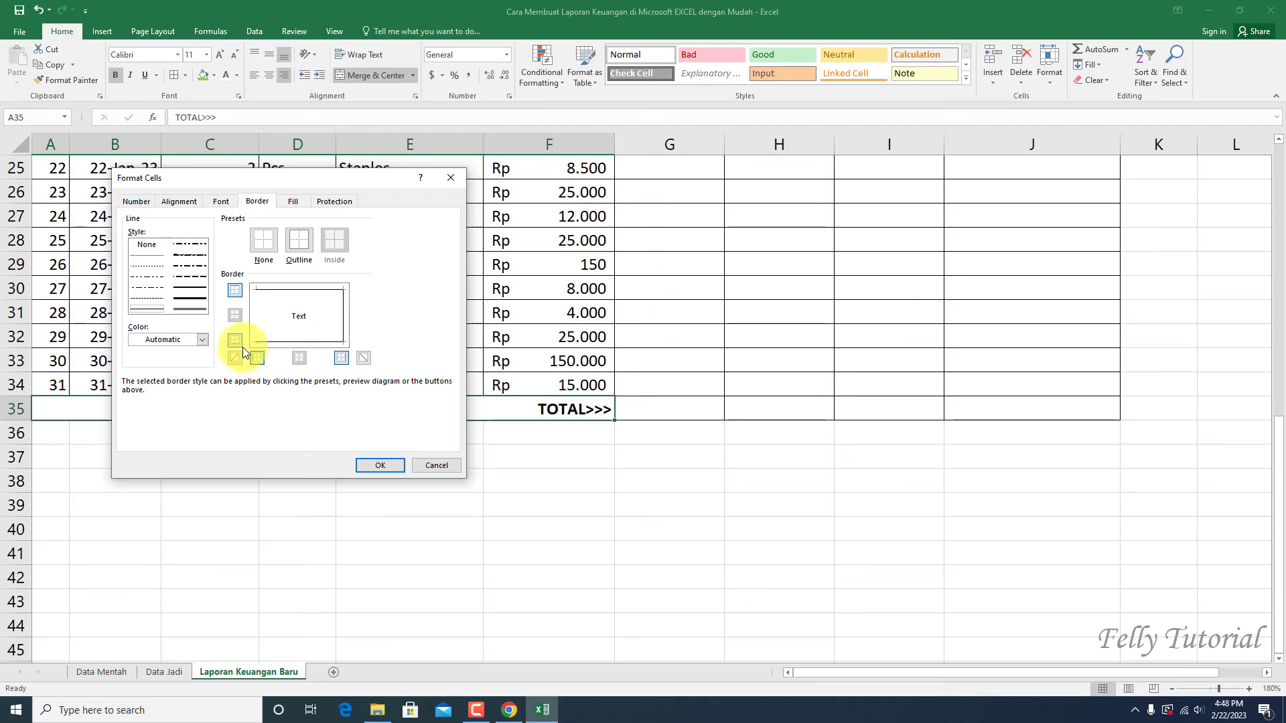
{"action": "left_click", "coordinate": [380, 465]}
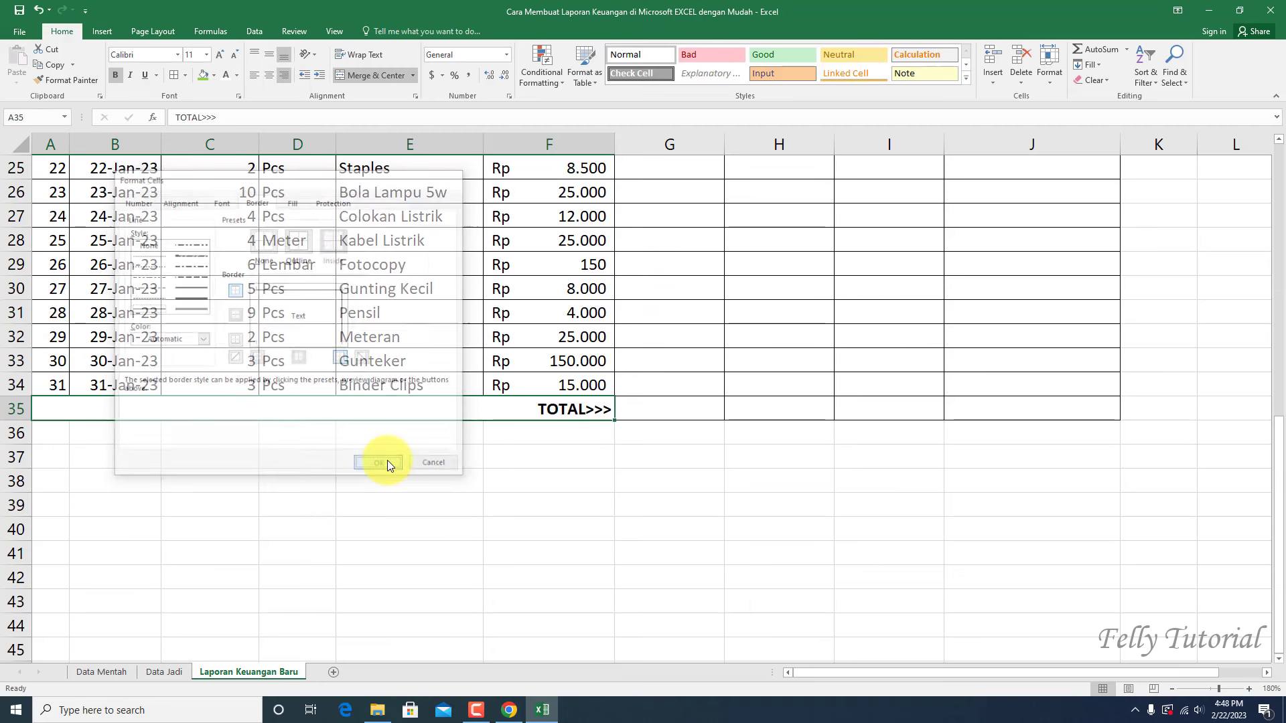
{"action": "left_click", "coordinate": [560, 452]}
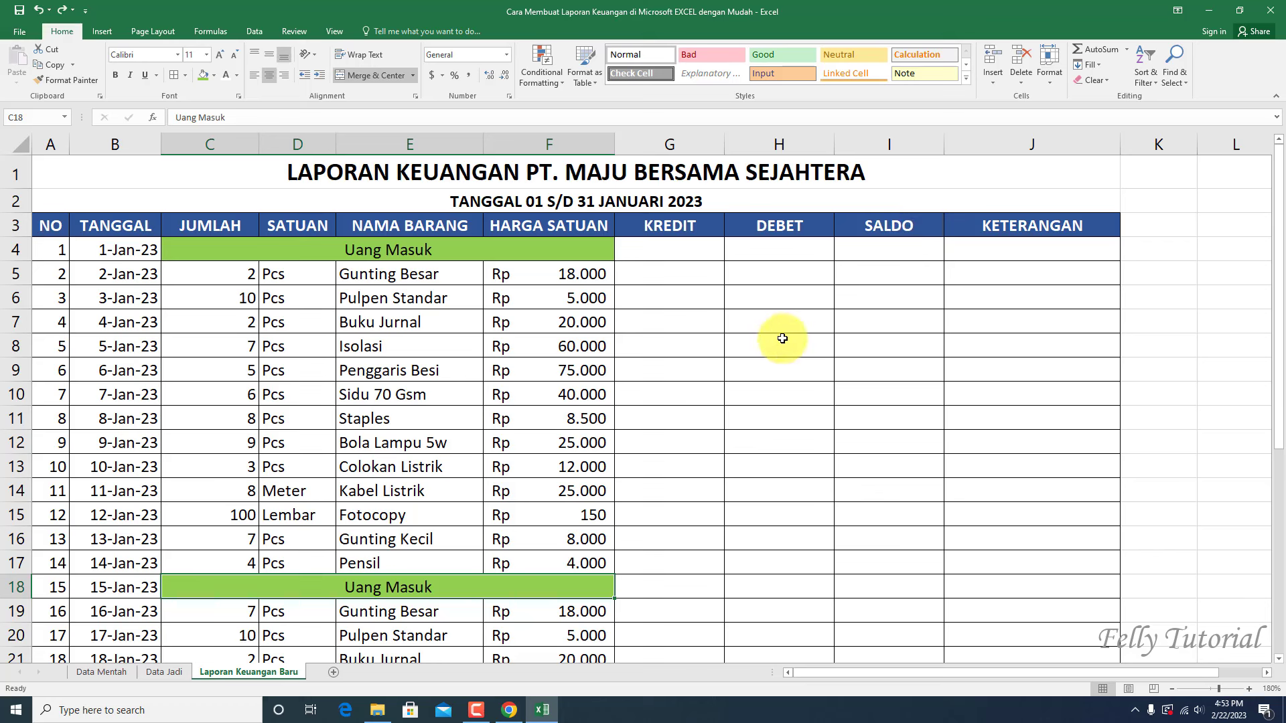
Step: Enter Debet amounts Rp 3.000.000 in H4 and Rp 2.000.000 in H18
{"action": "left_click", "coordinate": [790, 237]}
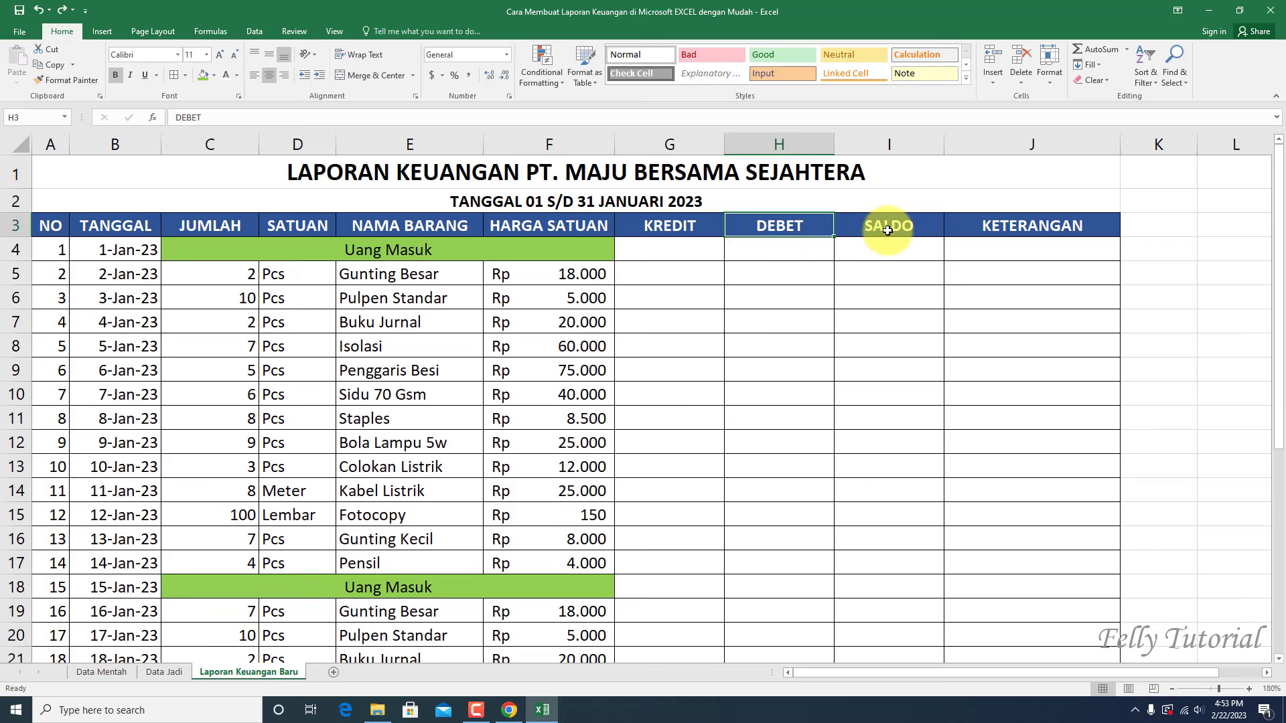
{"action": "left_click", "coordinate": [890, 230]}
{"action": "left_click", "coordinate": [770, 227]}
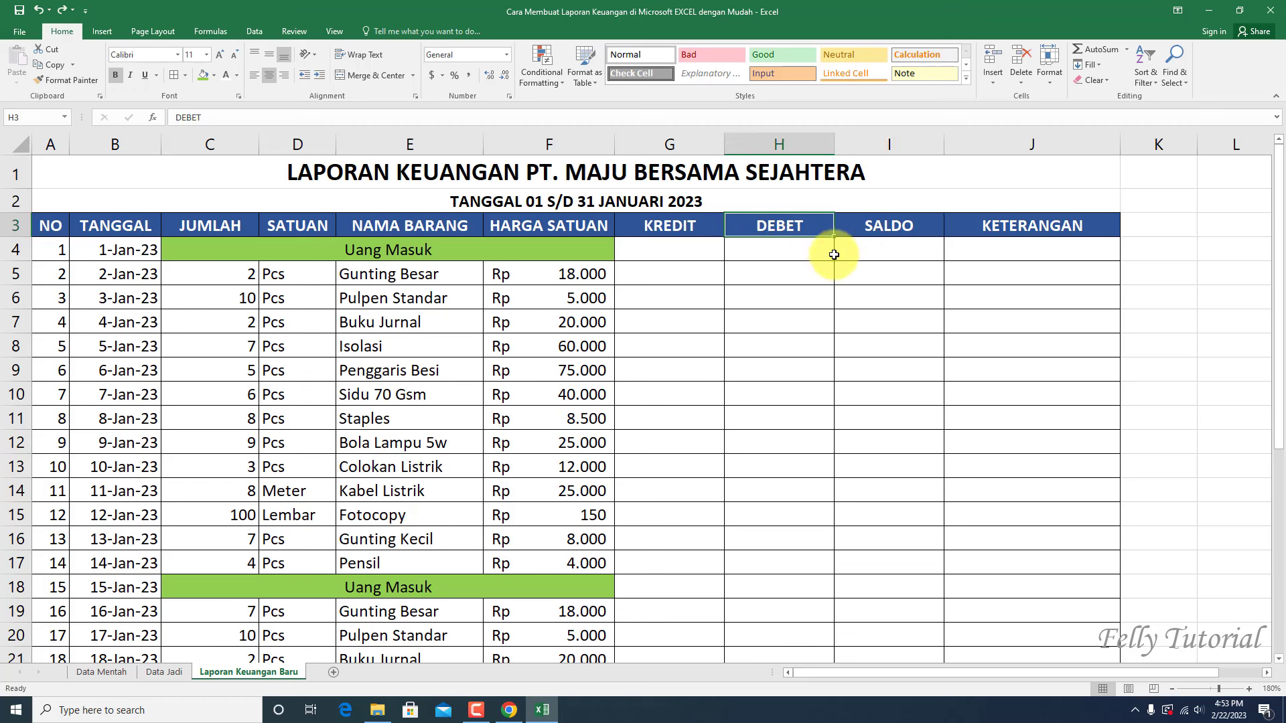
{"action": "left_click", "coordinate": [767, 255]}
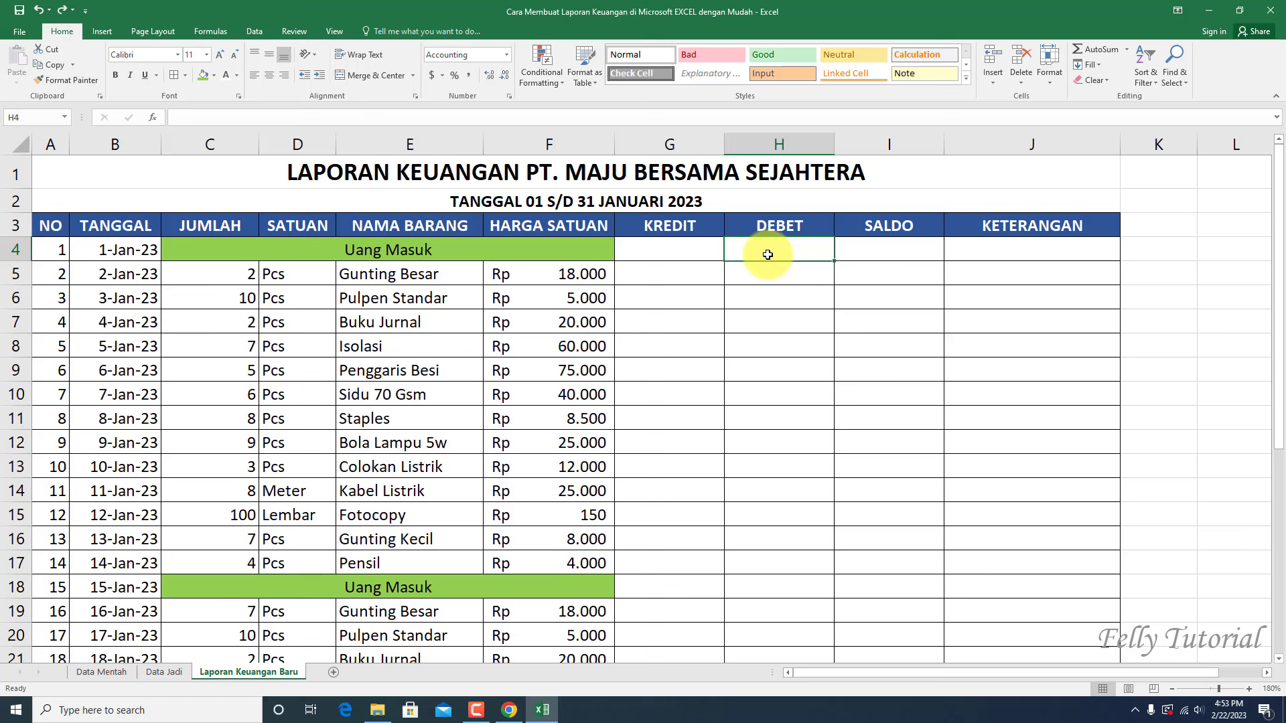
{"action": "type", "text": "3E6"}
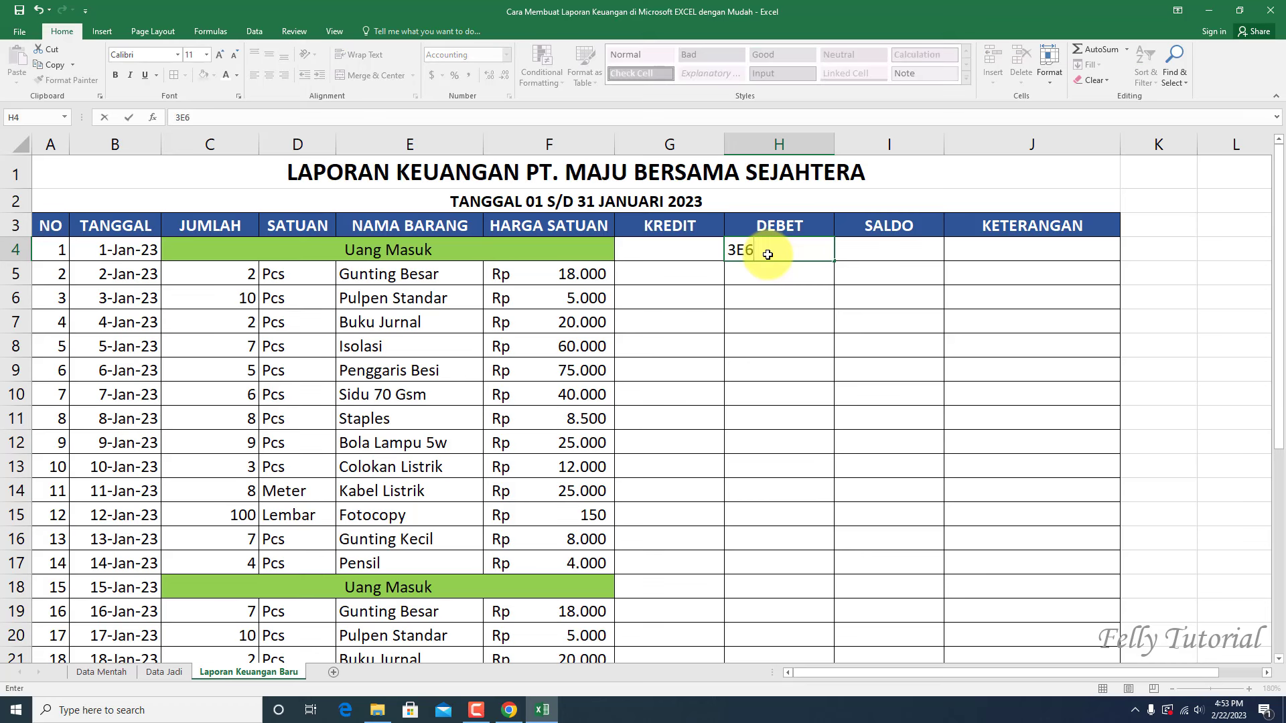
{"action": "key", "text": "Return"}
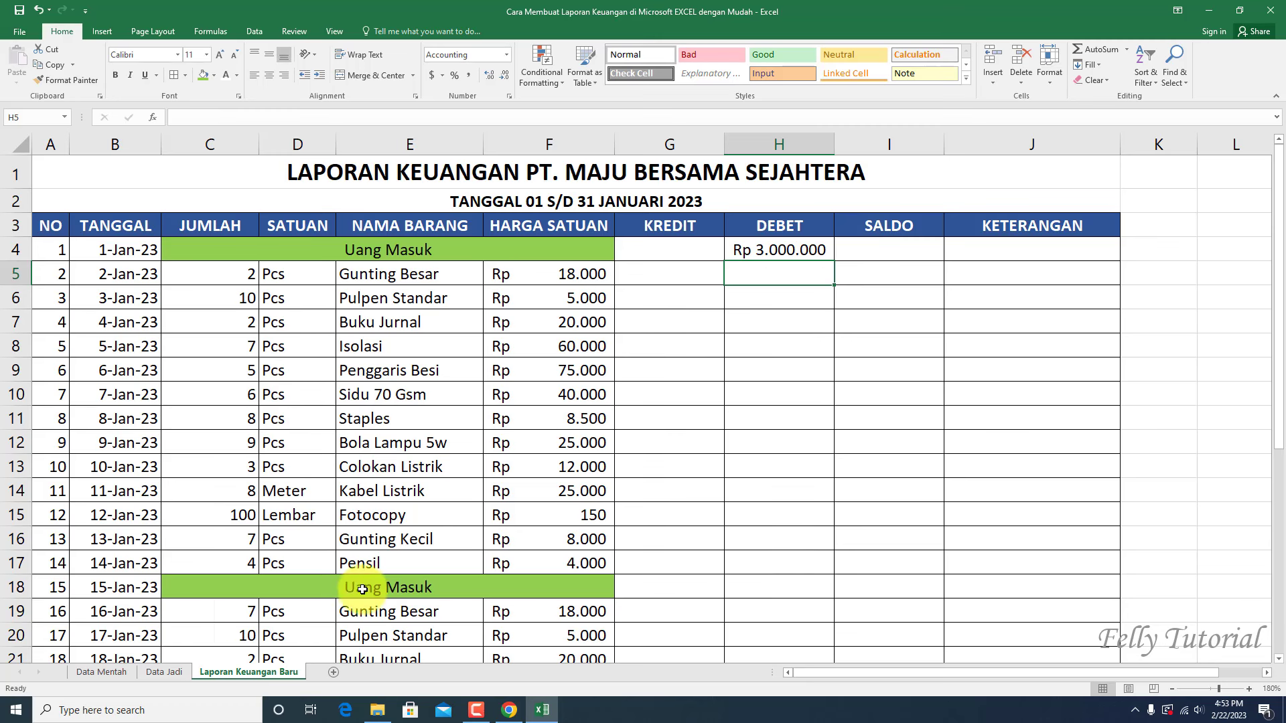
{"action": "left_click", "coordinate": [747, 587]}
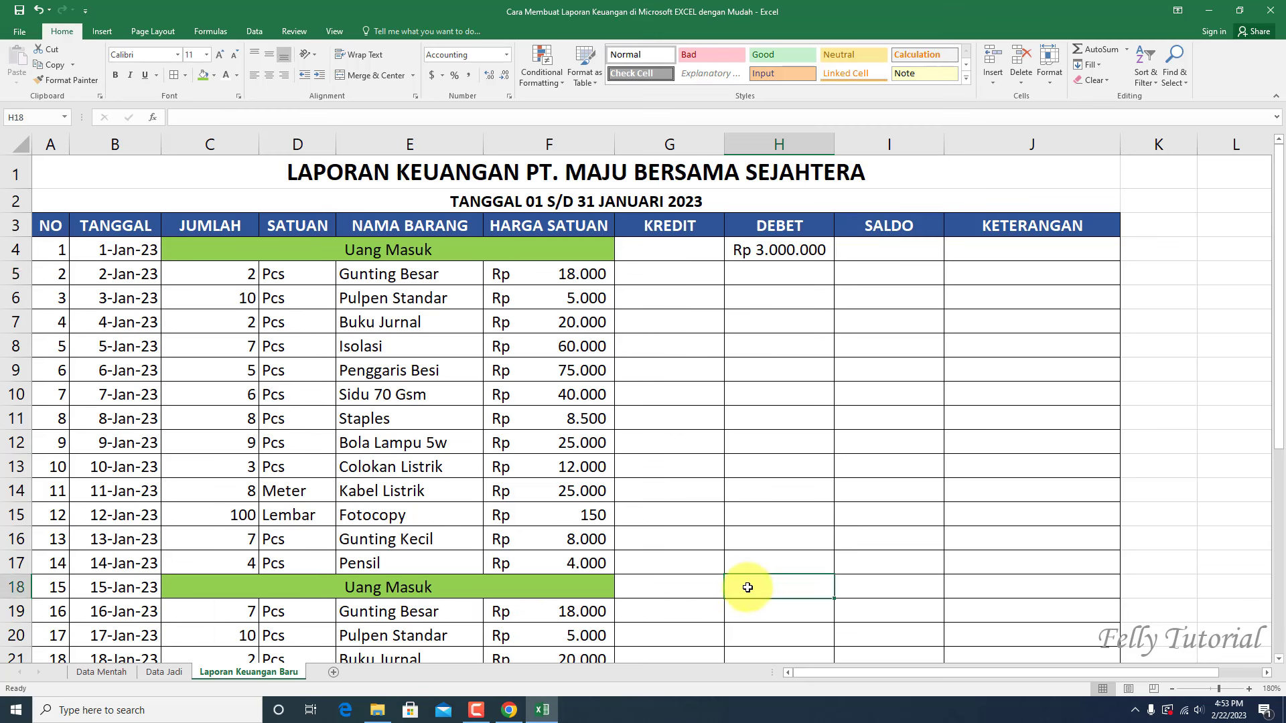
{"action": "type", "text": "2E6"}
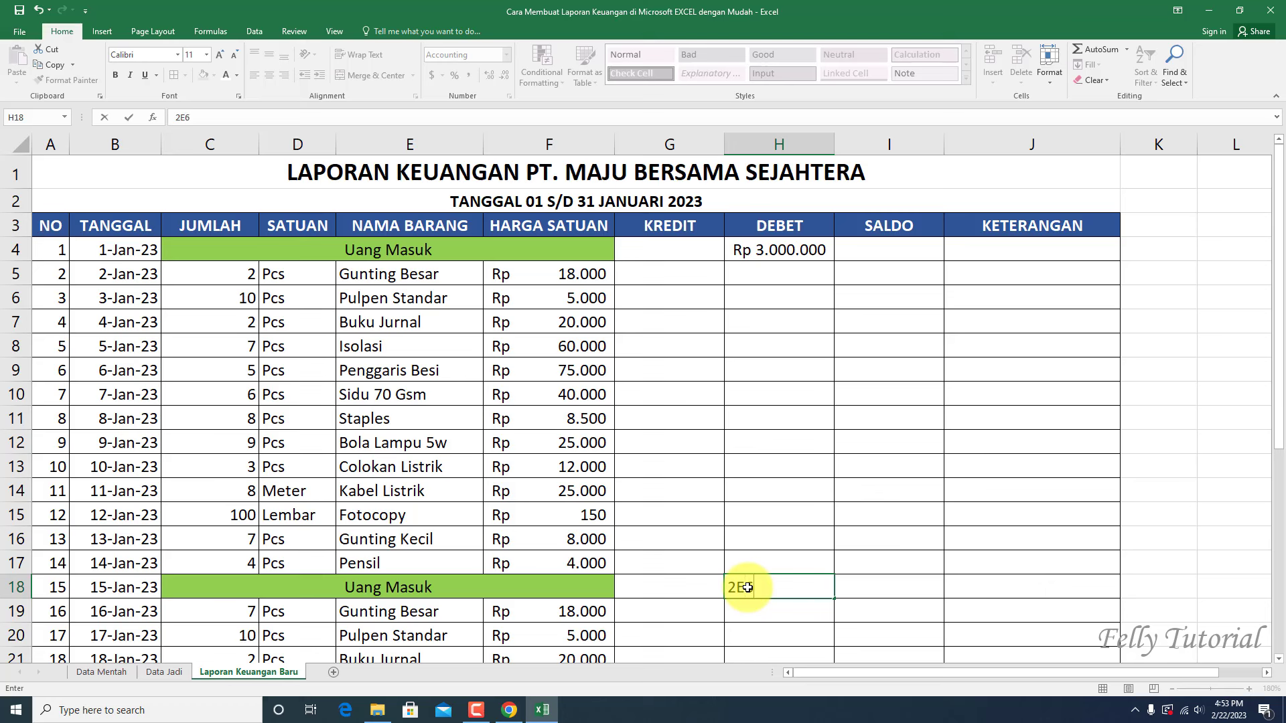
{"action": "key", "text": "Return"}
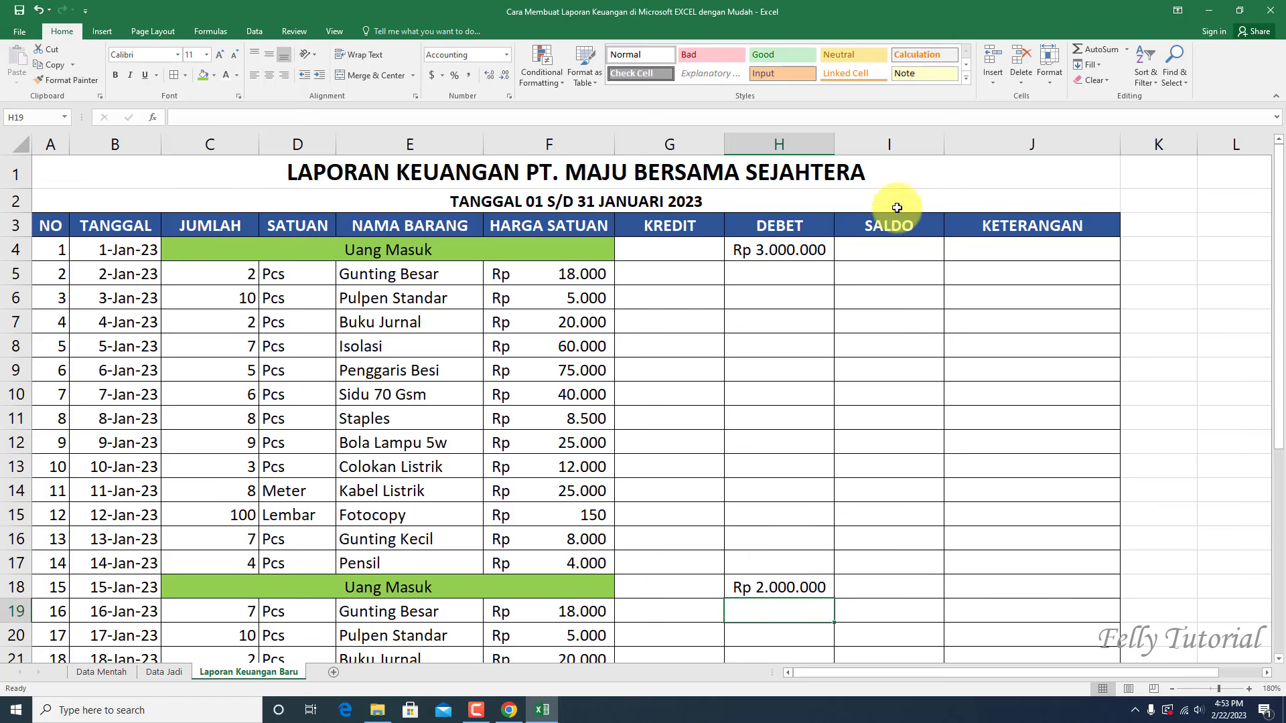
Step: Fill the Debet cells H4 and H18 green
{"action": "left_click", "coordinate": [807, 249]}
{"action": "left_click", "coordinate": [202, 79]}
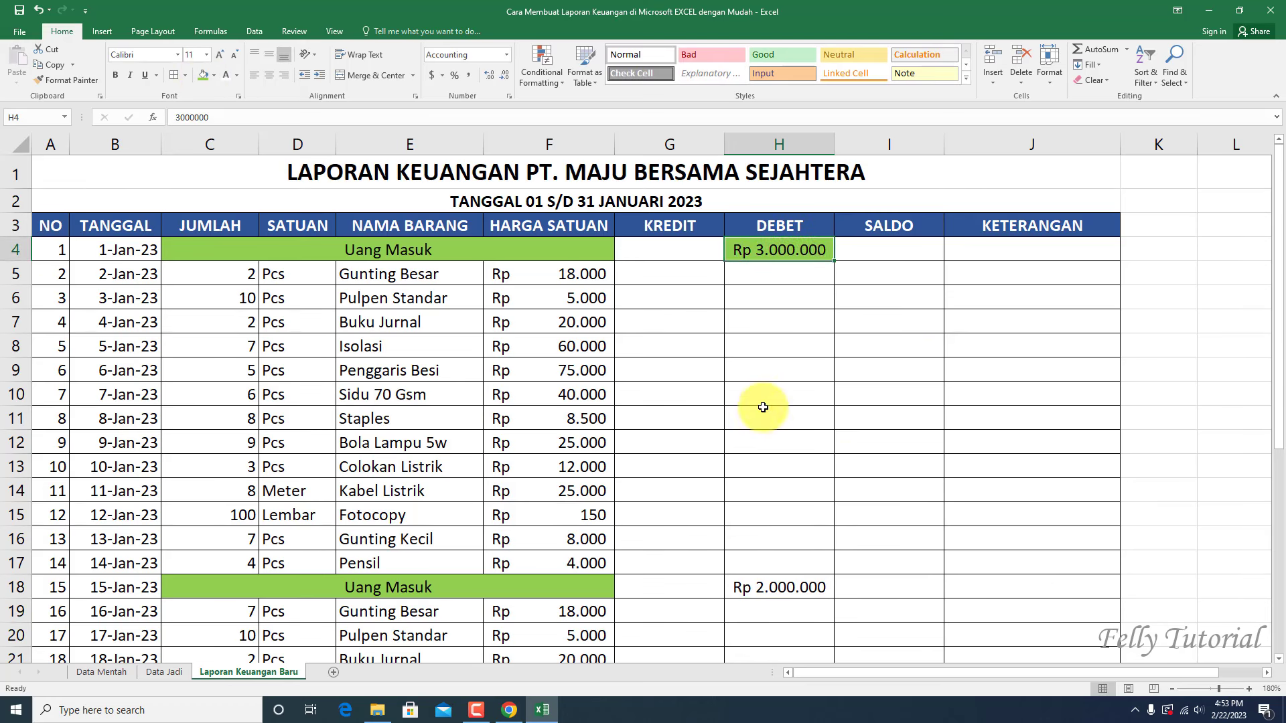
{"action": "left_click", "coordinate": [781, 588]}
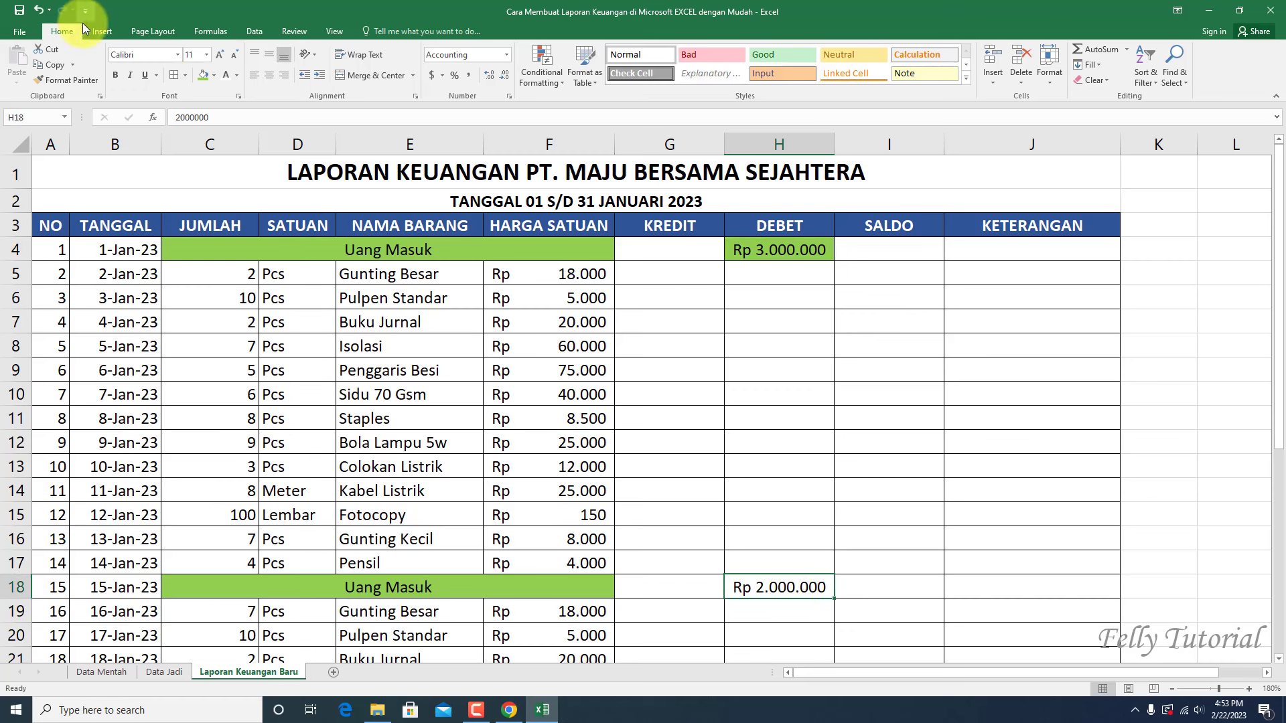
{"action": "left_click", "coordinate": [199, 77]}
{"action": "left_click", "coordinate": [817, 249]}
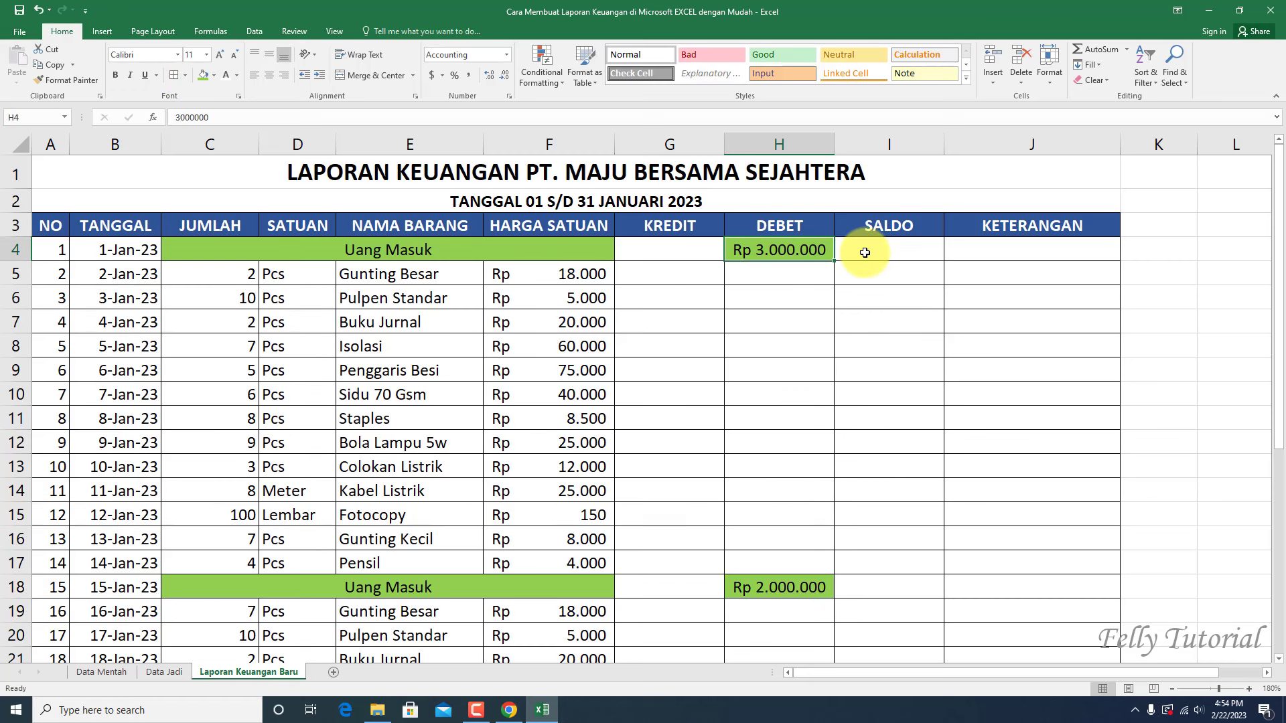
Step: Set the first SALDO cell I4 to =H4 so it shows Rp 3.000.000
{"action": "left_click", "coordinate": [864, 253]}
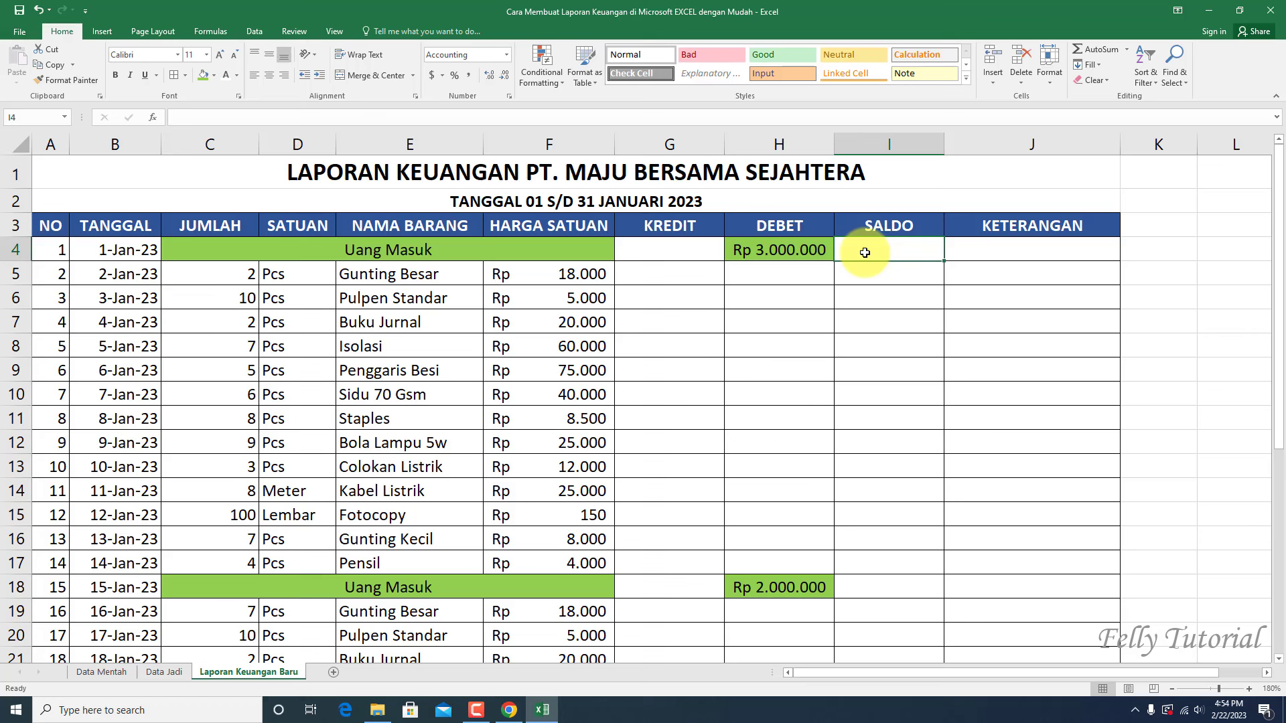
{"action": "type", "text": "="}
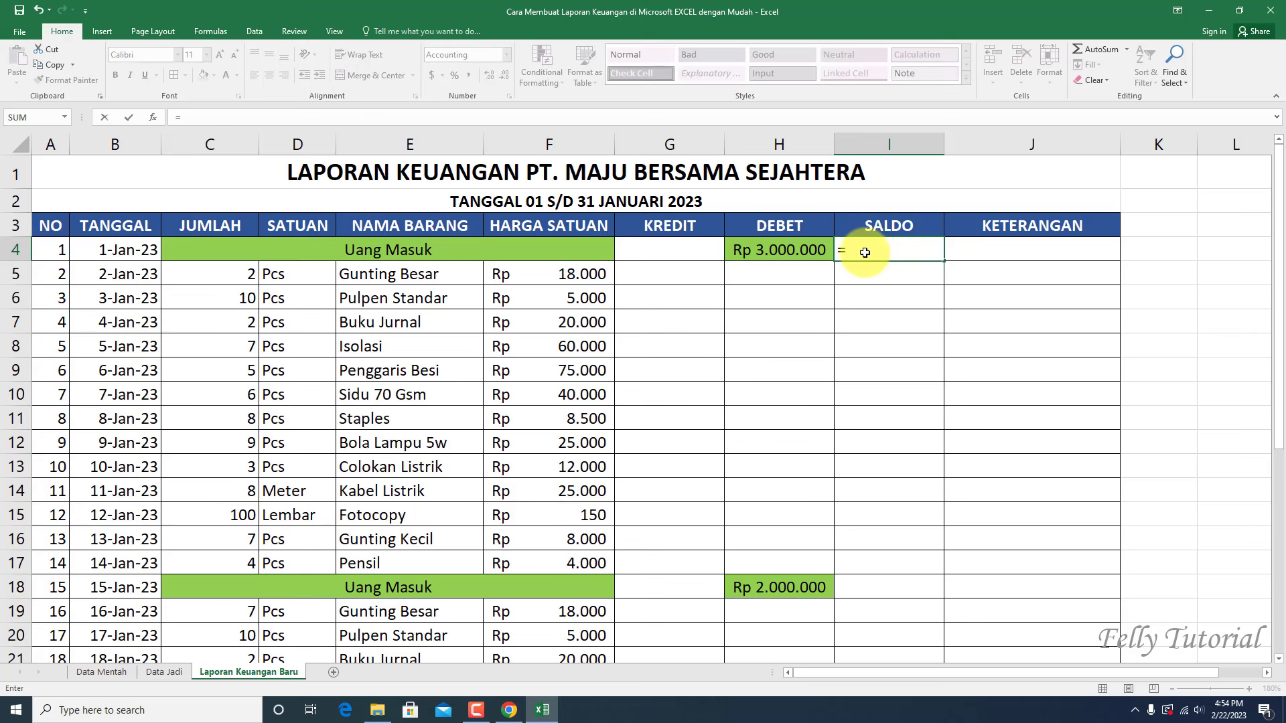
{"action": "left_click", "coordinate": [788, 249]}
{"action": "key", "text": "Return"}
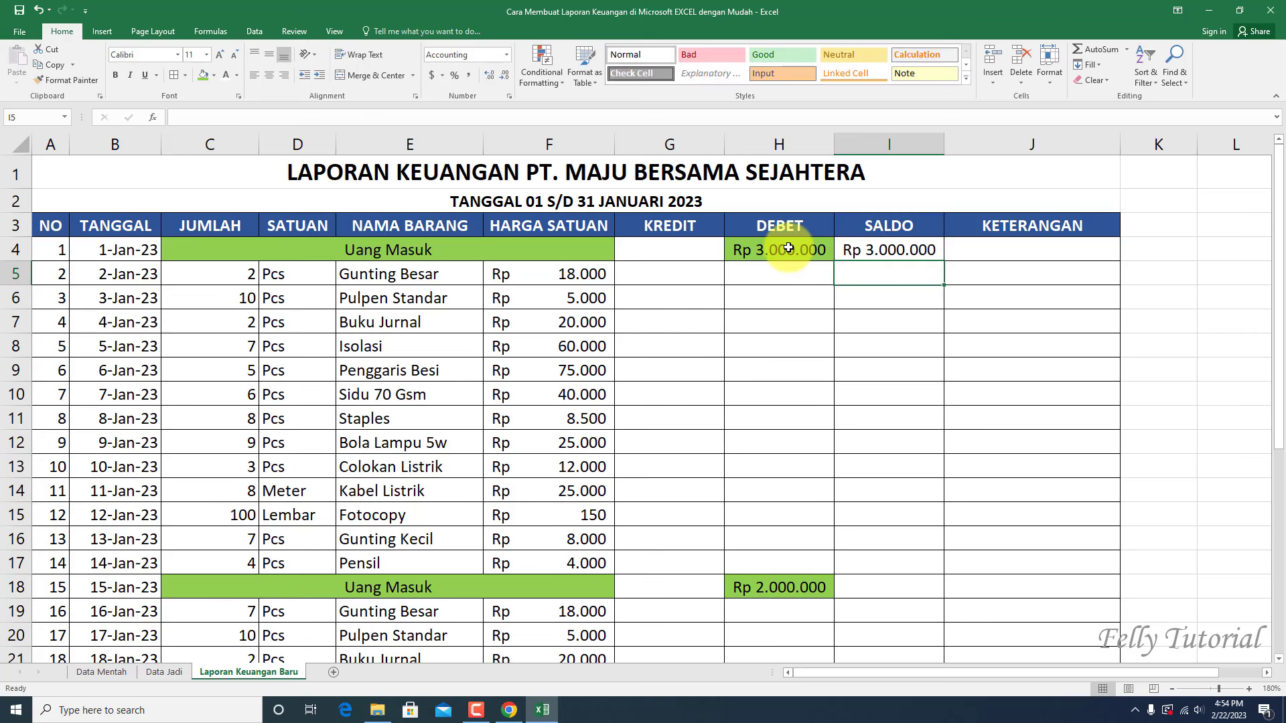
{"action": "left_click", "coordinate": [876, 250]}
Step: Enter =C5*F5 in KREDIT cell G5, giving Rp 36.000 for Gunting Besar
{"action": "left_click", "coordinate": [680, 247]}
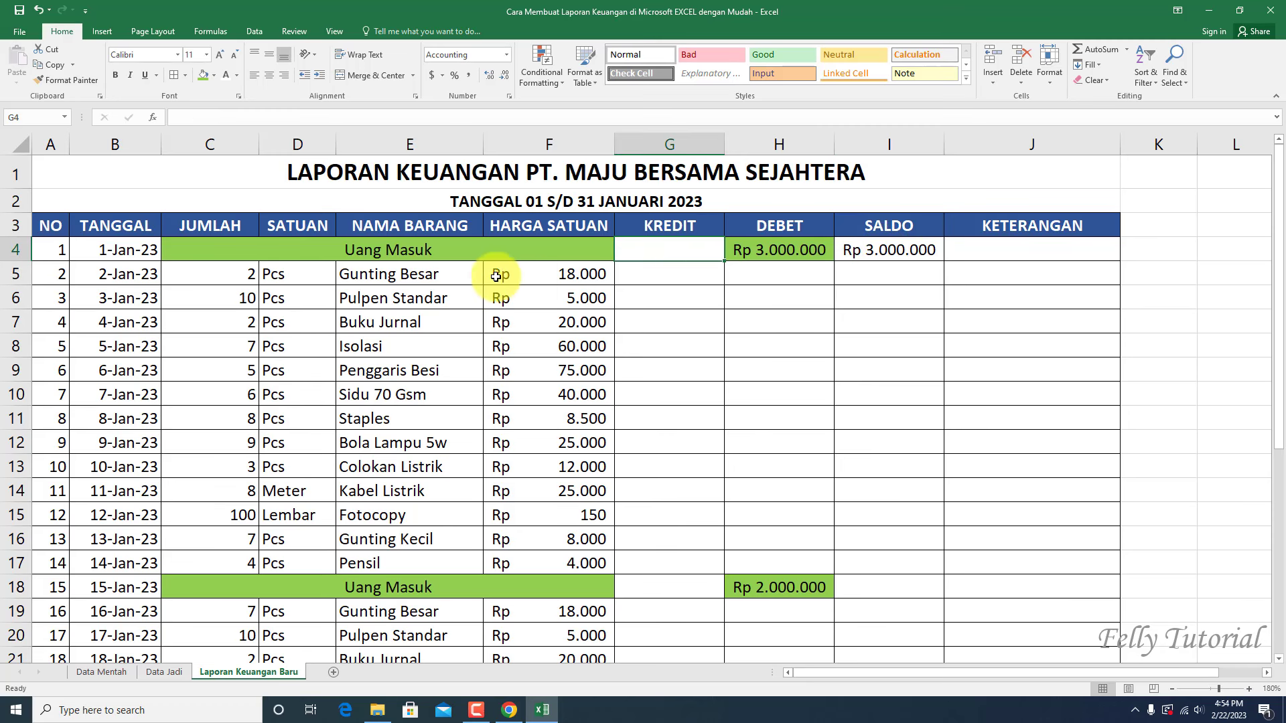
{"action": "left_click", "coordinate": [677, 278]}
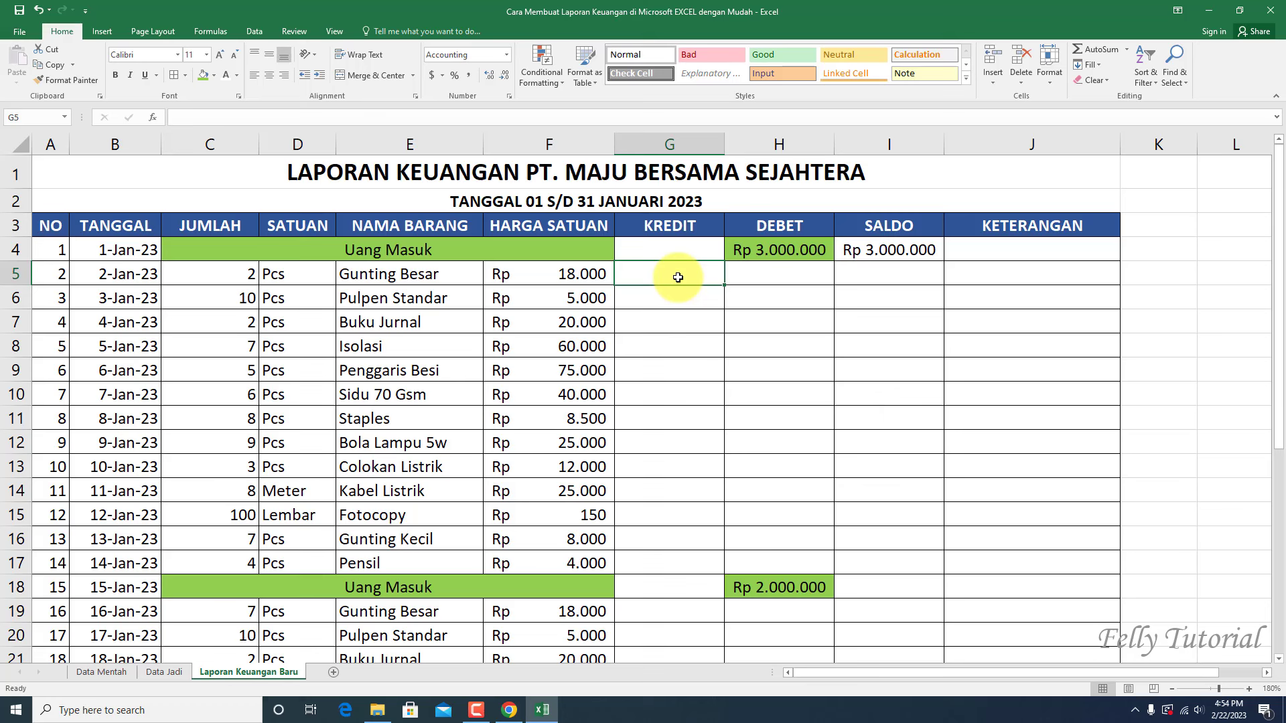
{"action": "type", "text": "="}
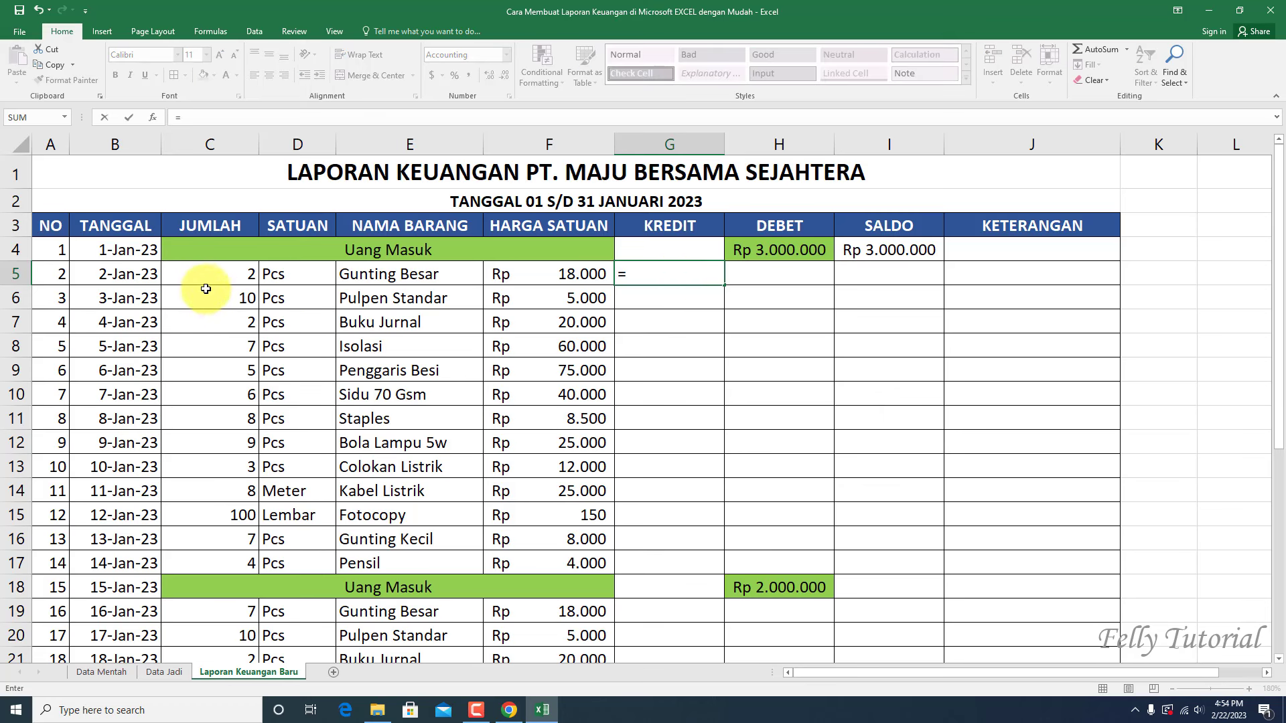
{"action": "left_click", "coordinate": [216, 276]}
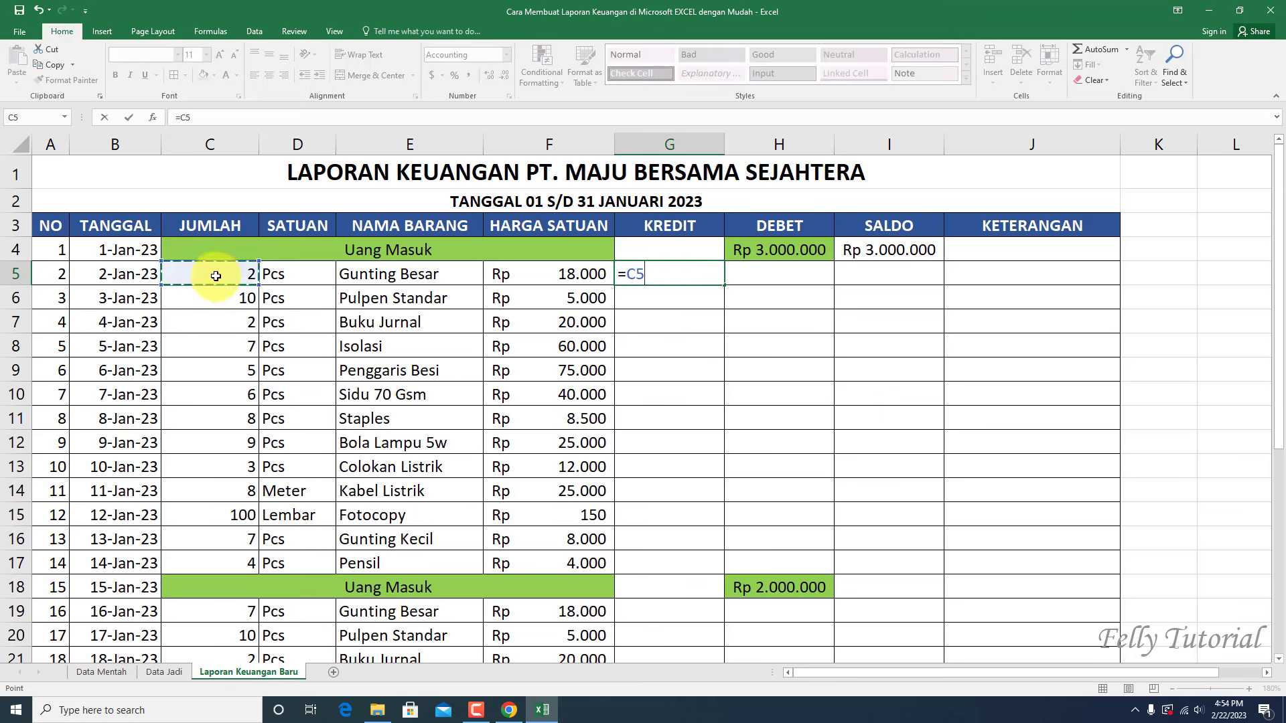
{"action": "left_click", "coordinate": [543, 269]}
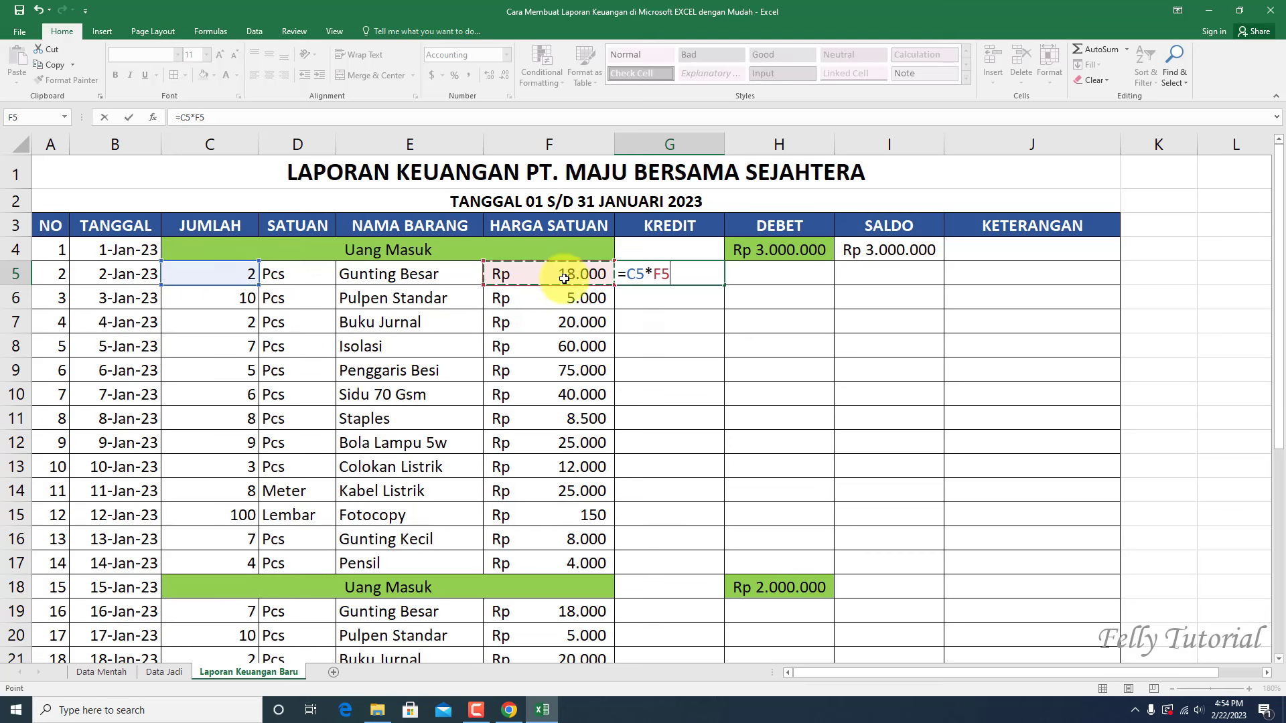
{"action": "key", "text": "Return"}
{"action": "left_click", "coordinate": [704, 273]}
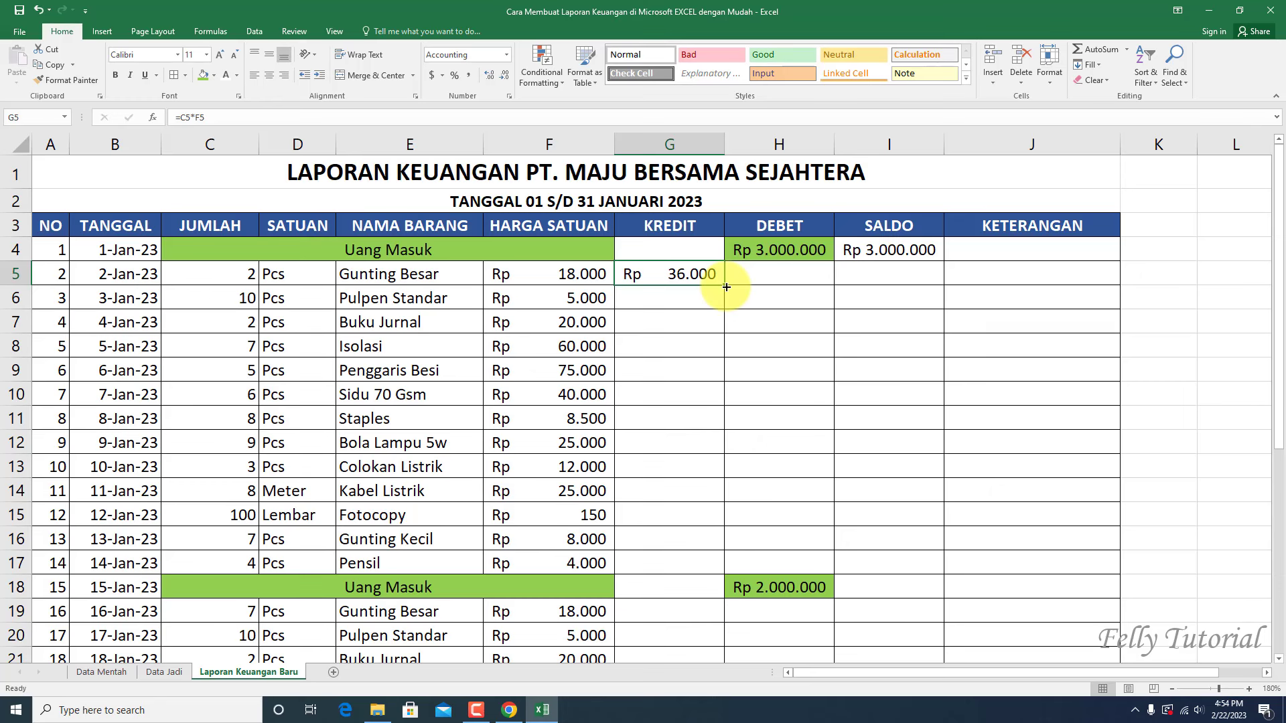
Step: Copy the KREDIT formula from G5 down to G34 and clear the #VALUE! error in G18
{"action": "mouse_move", "coordinate": [727, 287]}
{"action": "left_mouse_down"}
{"action": "mouse_move", "coordinate": [708, 634]}
{"action": "mouse_move", "coordinate": [677, 606]}
{"action": "left_mouse_up"}
{"action": "left_click", "coordinate": [666, 215]}
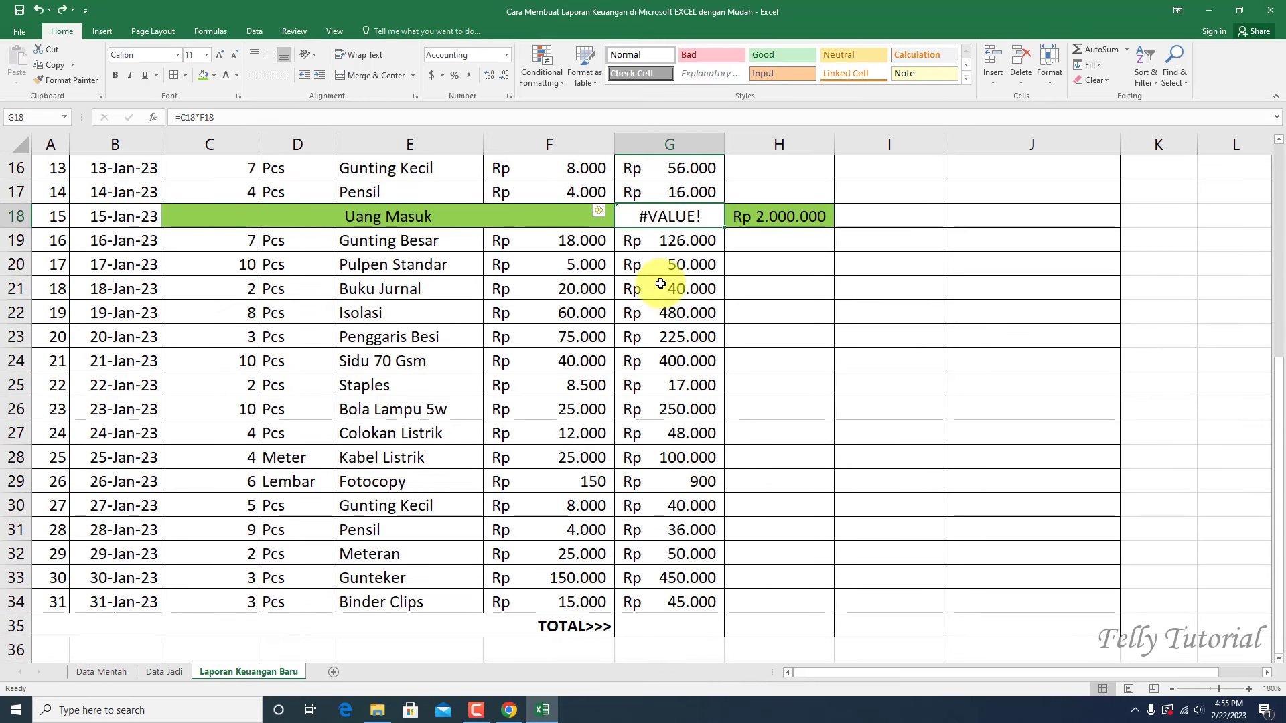
{"action": "scroll", "coordinate": [733, 422], "scroll_direction": "up", "scroll_amount": 1}
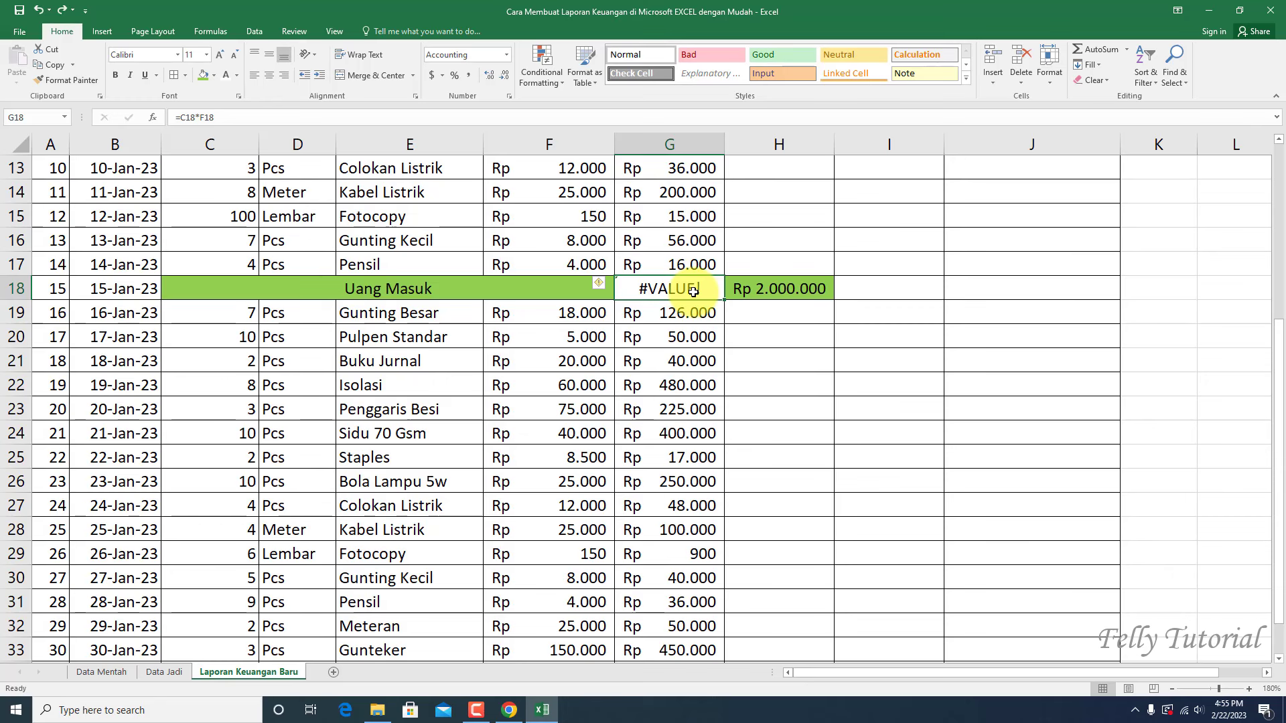
{"action": "left_click", "coordinate": [743, 434]}
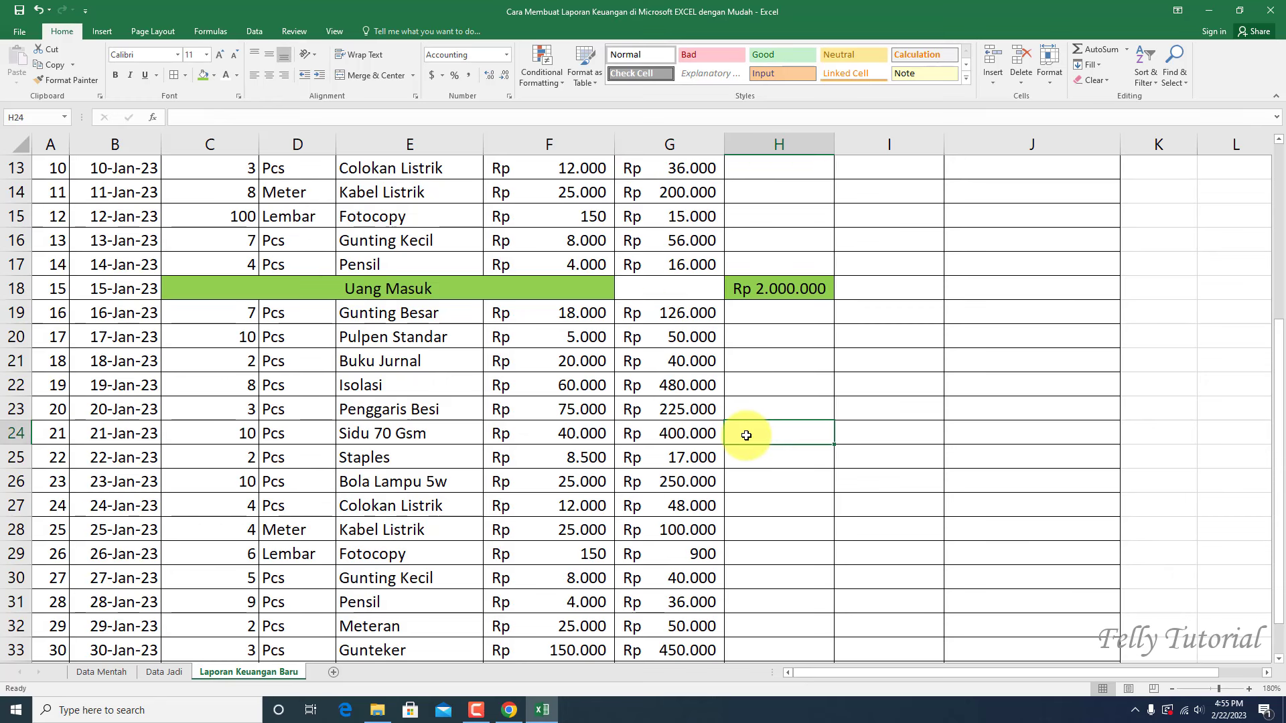
{"action": "scroll", "coordinate": [745, 435], "scroll_direction": "up", "scroll_amount": 3}
{"action": "scroll", "coordinate": [746, 435], "scroll_direction": "up", "scroll_amount": 1}
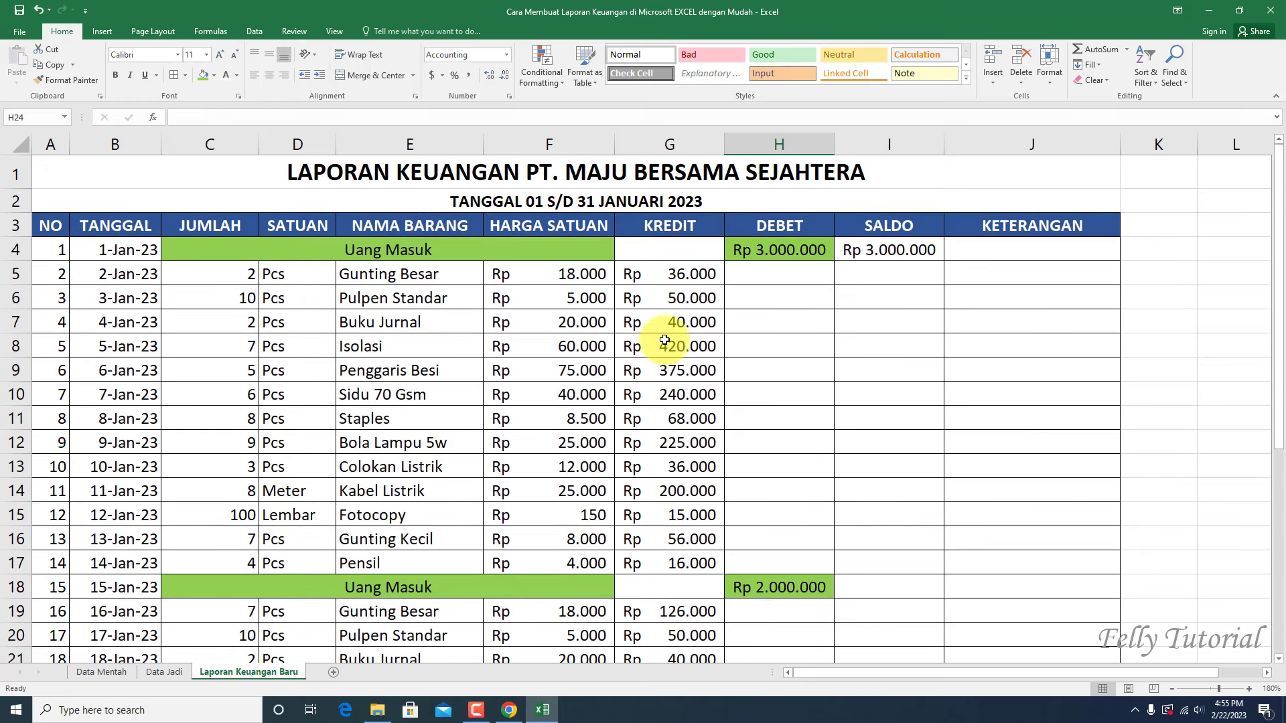
{"action": "left_click", "coordinate": [673, 231]}
{"action": "left_click", "coordinate": [807, 226]}
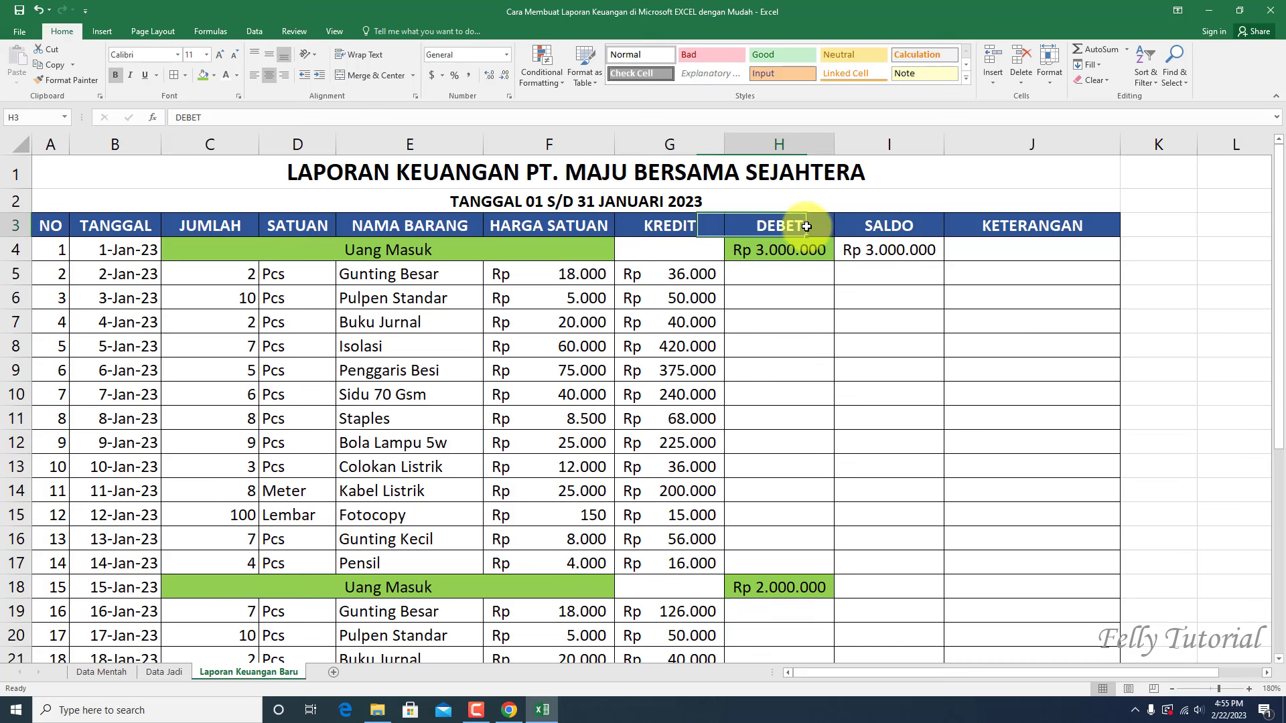
{"action": "left_click", "coordinate": [891, 228]}
{"action": "left_click", "coordinate": [897, 272]}
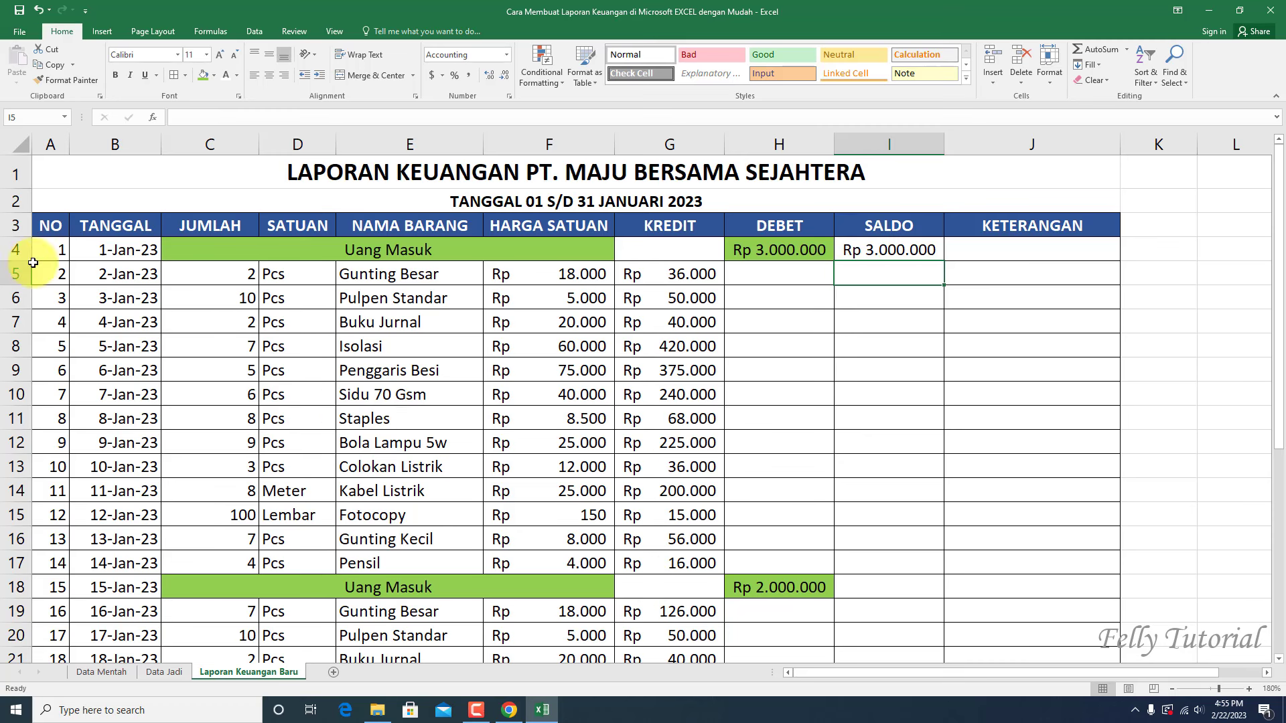
Step: Enter =I4-G5+H5 in SALDO cell I5, giving a running balance of Rp 2.964.000
{"action": "left_click", "coordinate": [113, 275]}
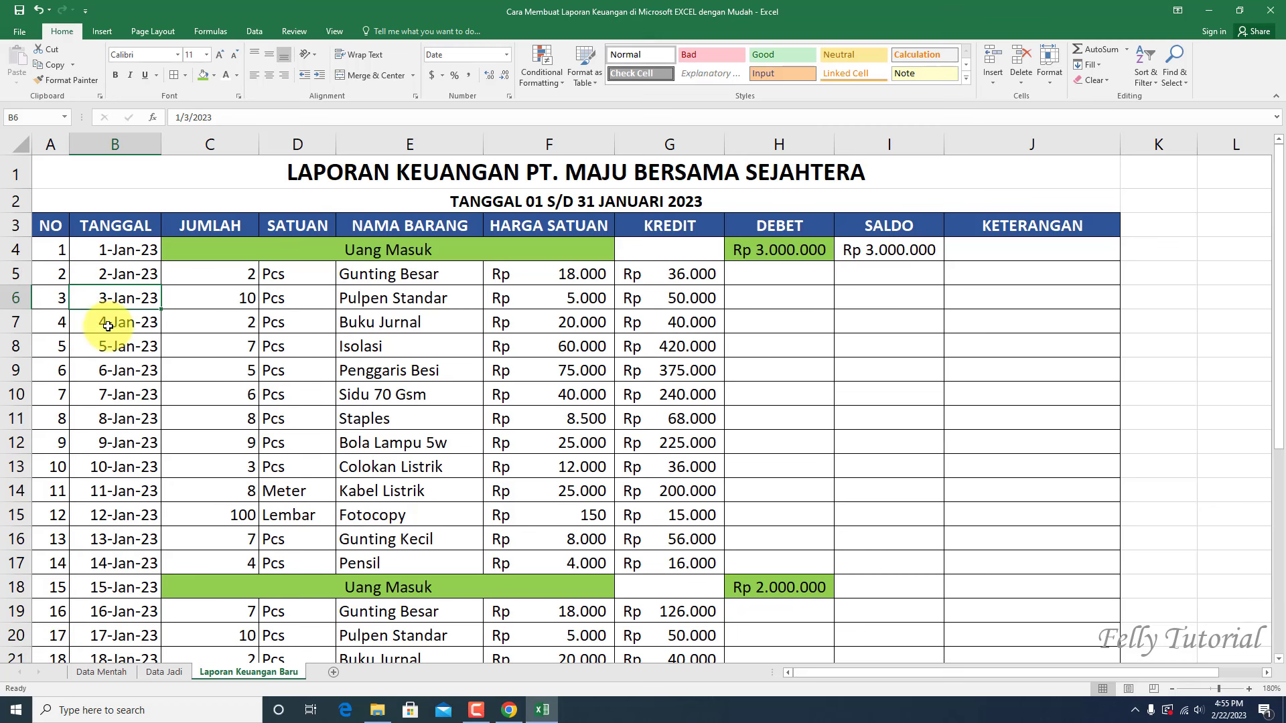
{"action": "left_click", "coordinate": [891, 276]}
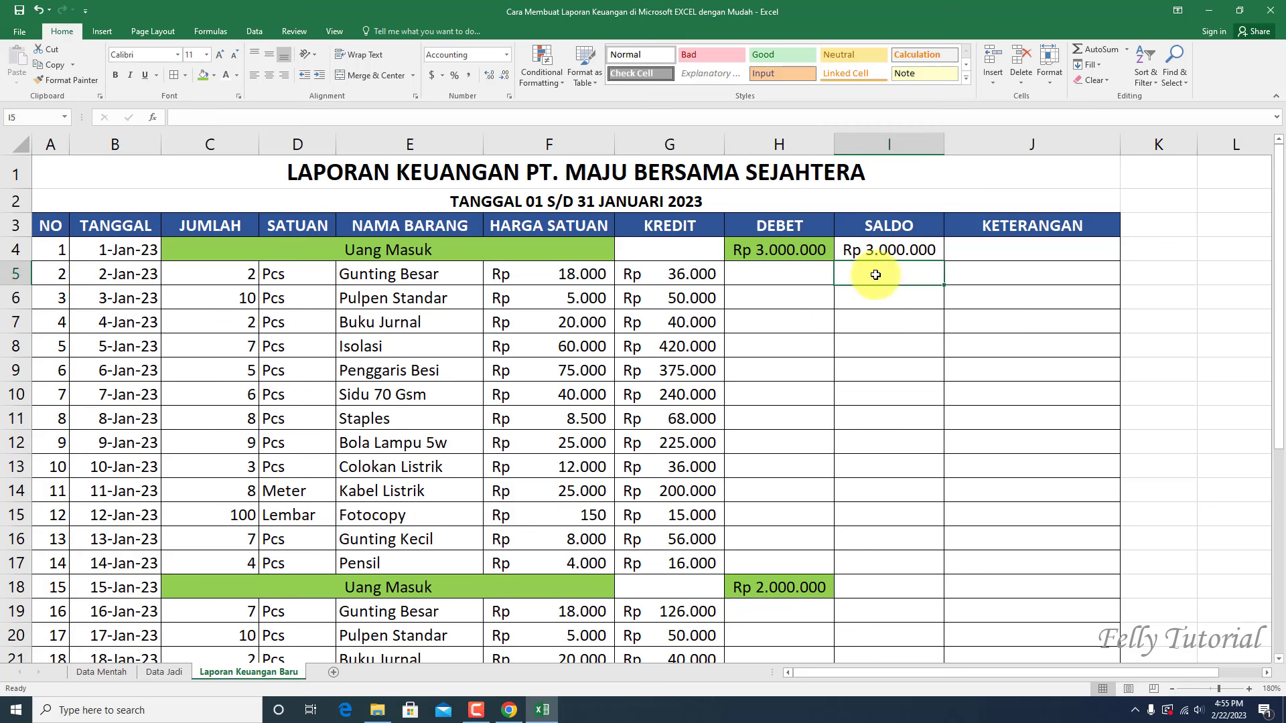
{"action": "type", "text": "="}
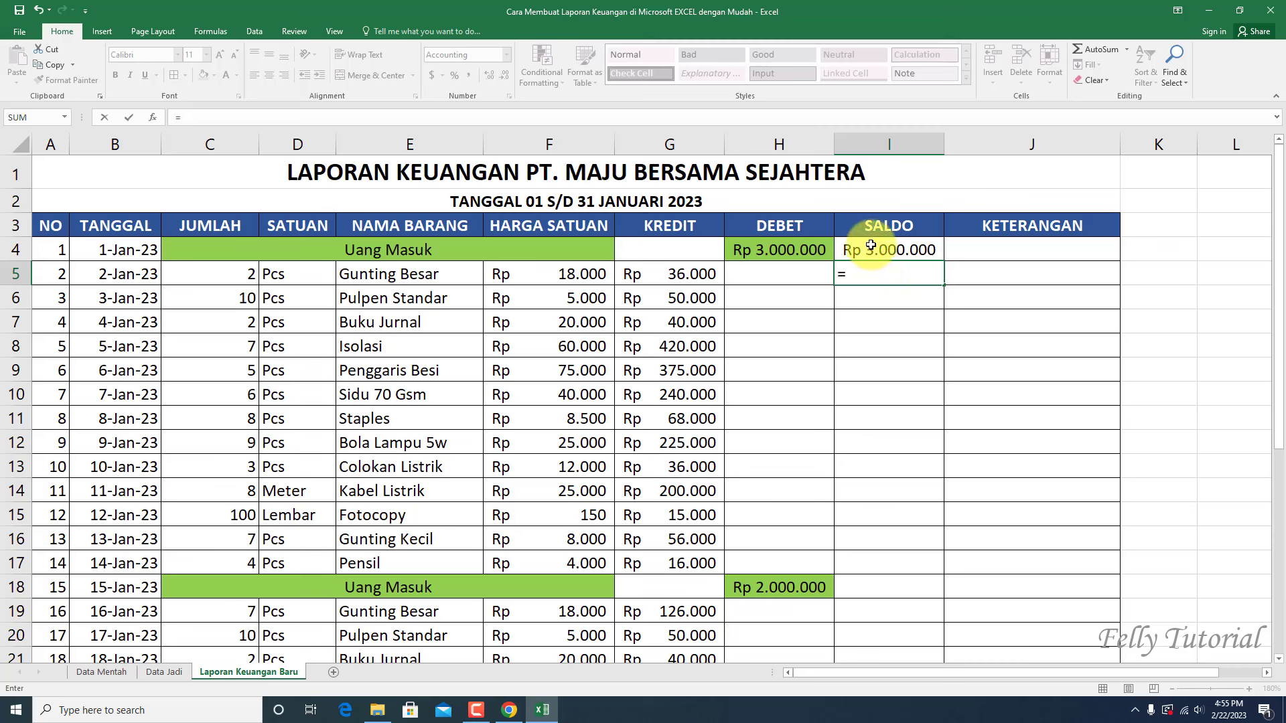
{"action": "left_click", "coordinate": [871, 245]}
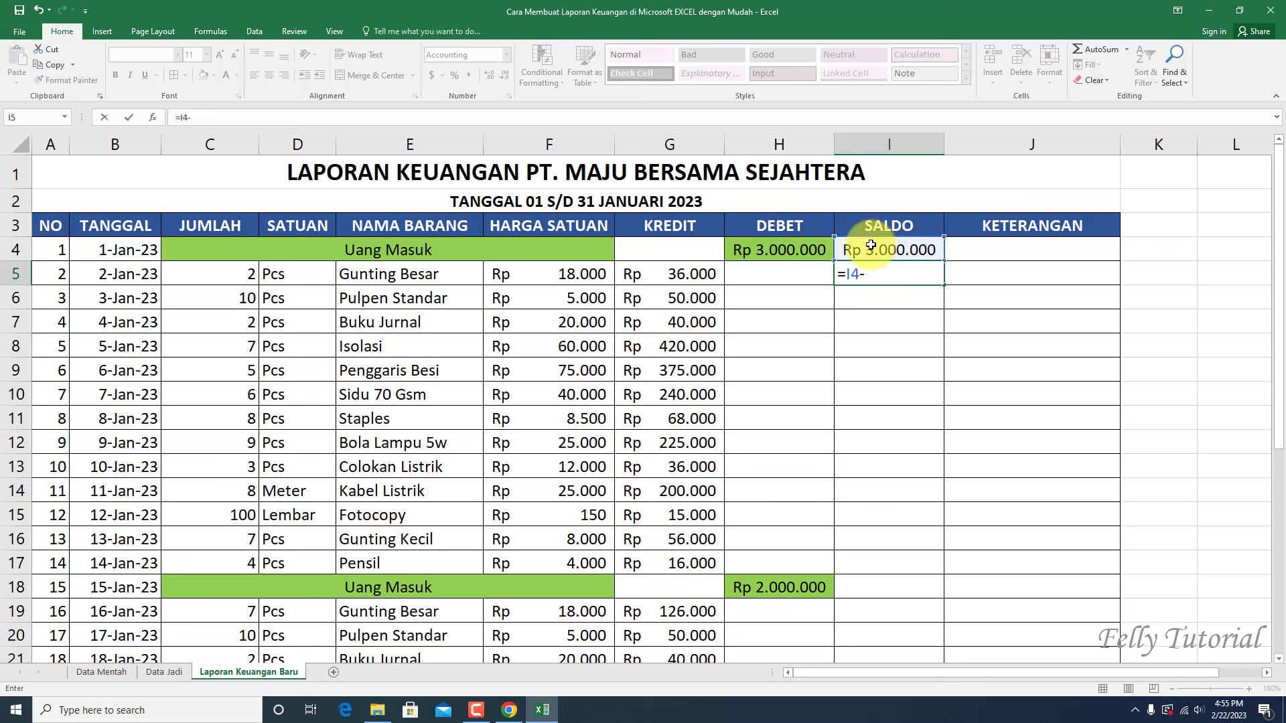
{"action": "left_click", "coordinate": [671, 278]}
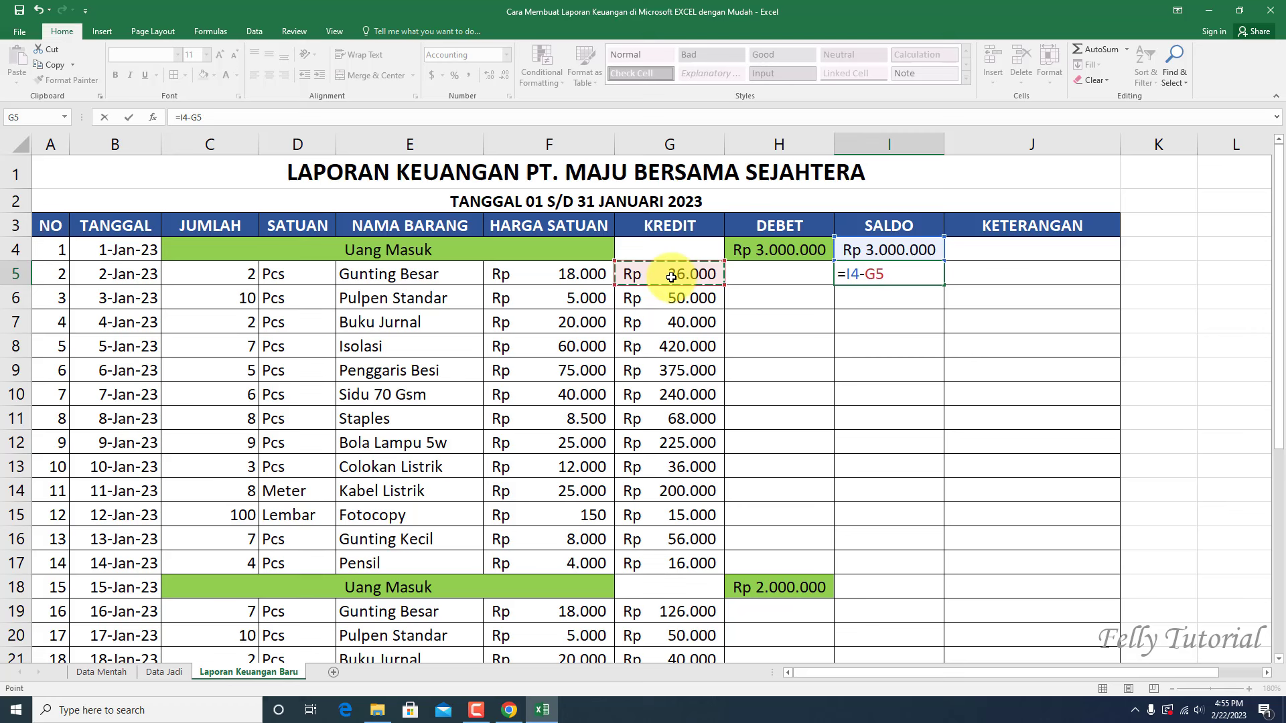
{"action": "left_click", "coordinate": [749, 272]}
{"action": "key", "text": "Return"}
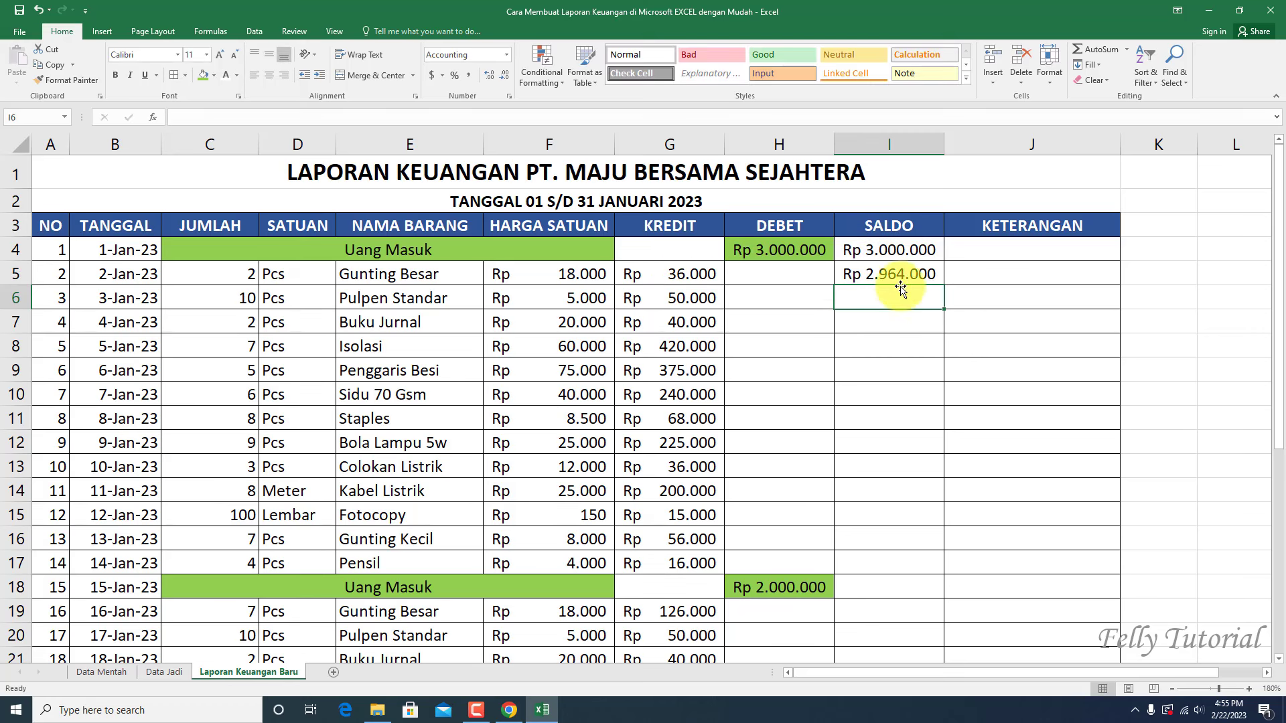
{"action": "left_click", "coordinate": [897, 275]}
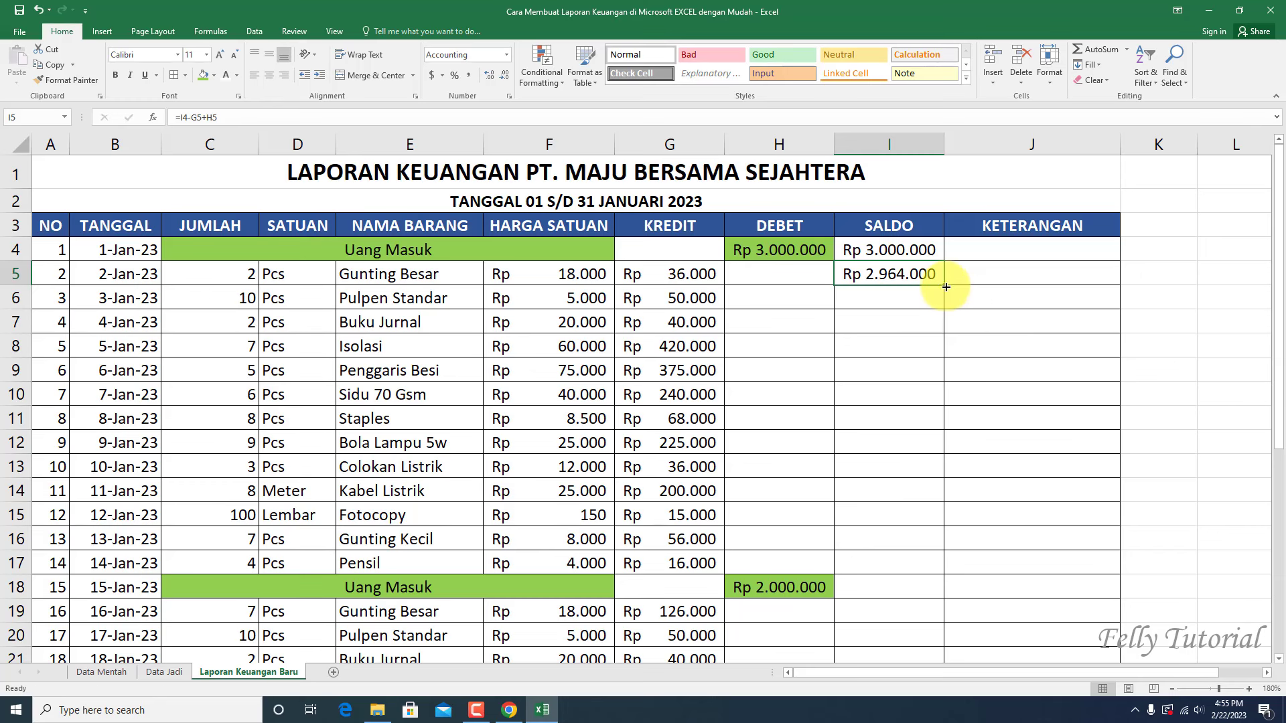
Step: Fill the SALDO formula from I5 down through row 34 and inspect the copy in row 9
{"action": "left_click_drag", "start_coordinate": [945, 287], "coordinate": [950, 646]}
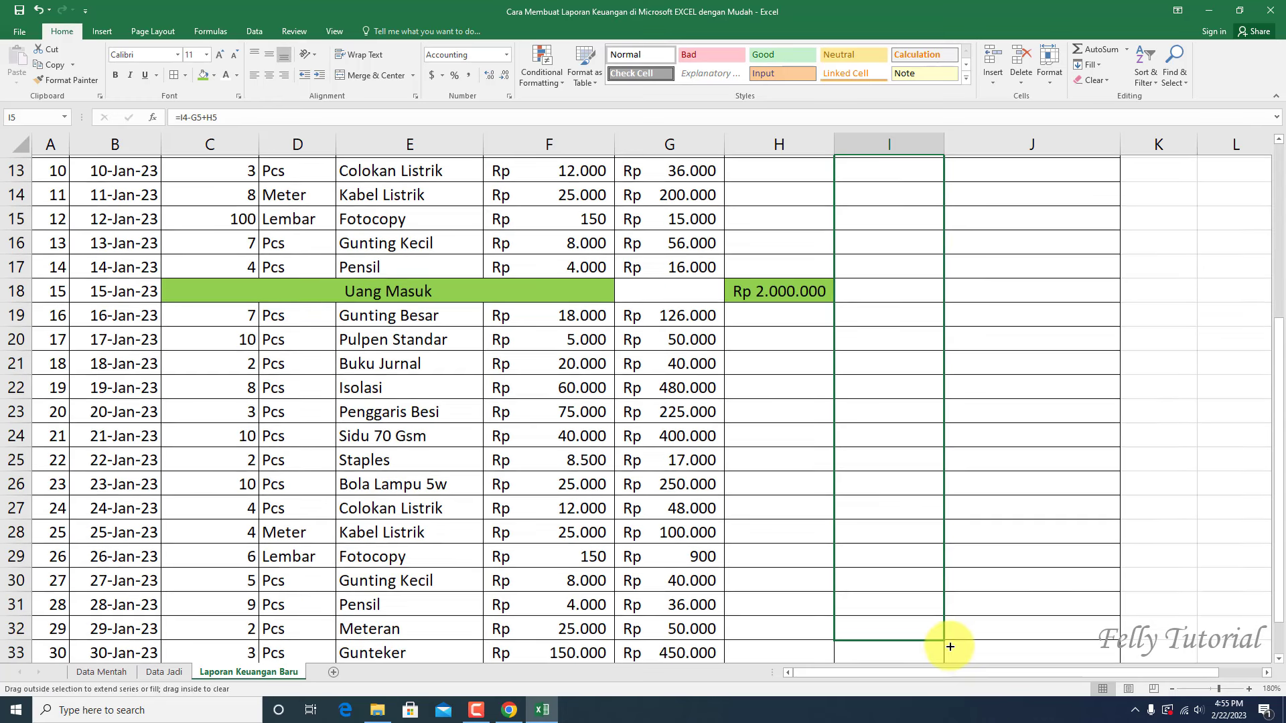
{"action": "left_click_drag", "start_coordinate": [950, 646], "coordinate": [906, 616]}
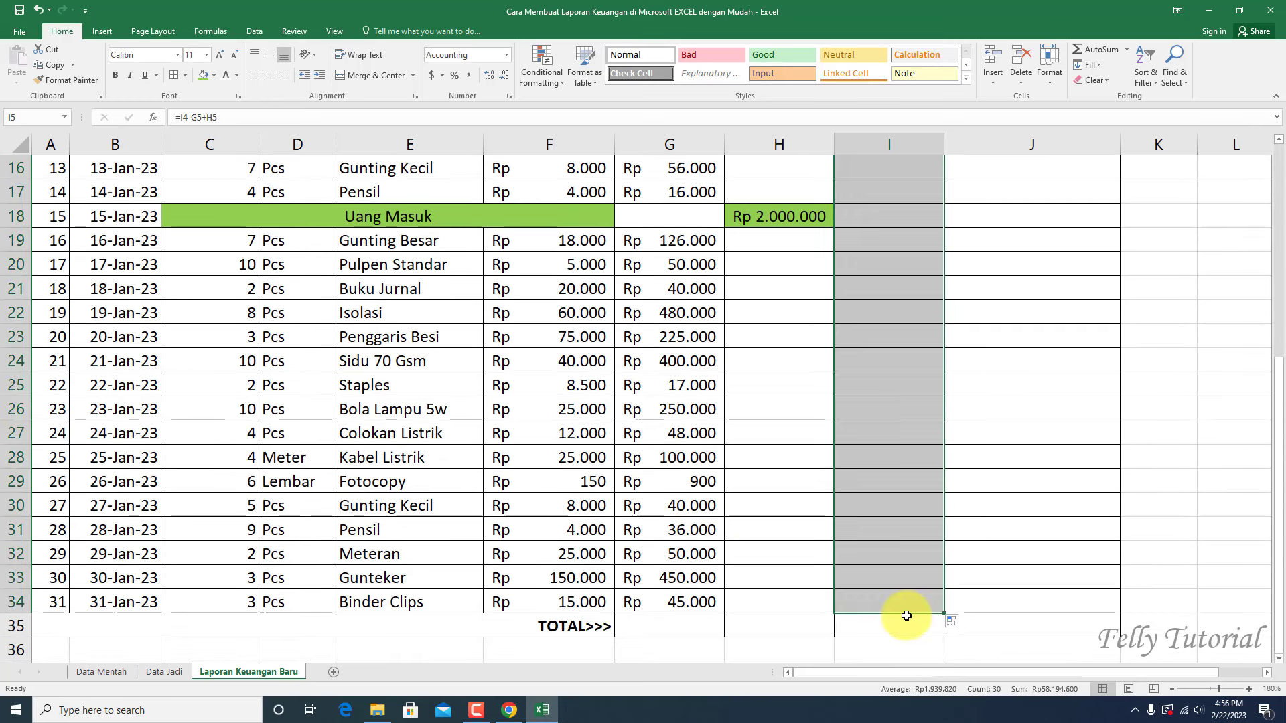
{"action": "scroll", "coordinate": [922, 553], "scroll_direction": "up", "scroll_amount": 3}
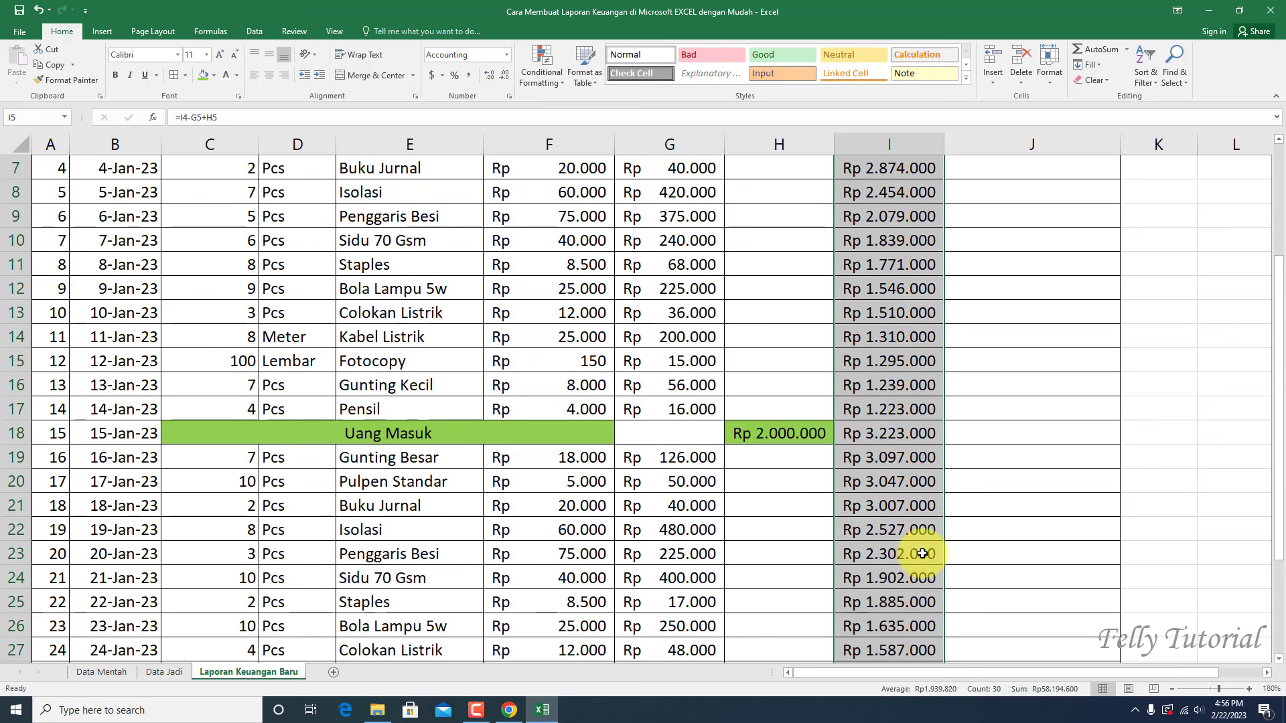
{"action": "scroll", "coordinate": [922, 553], "scroll_direction": "up", "scroll_amount": 2}
{"action": "left_click", "coordinate": [882, 359]}
{"action": "scroll", "coordinate": [952, 499], "scroll_direction": "down", "scroll_amount": 3}
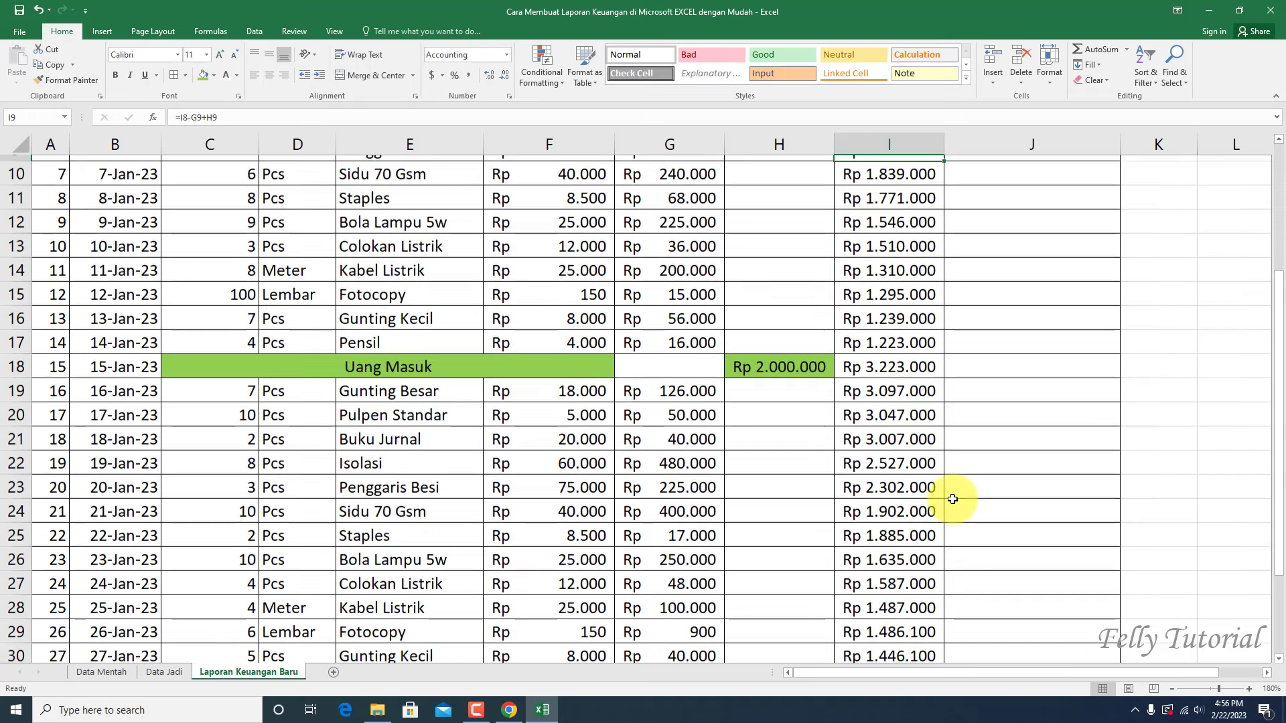
{"action": "scroll", "coordinate": [953, 499], "scroll_direction": "down", "scroll_amount": 4}
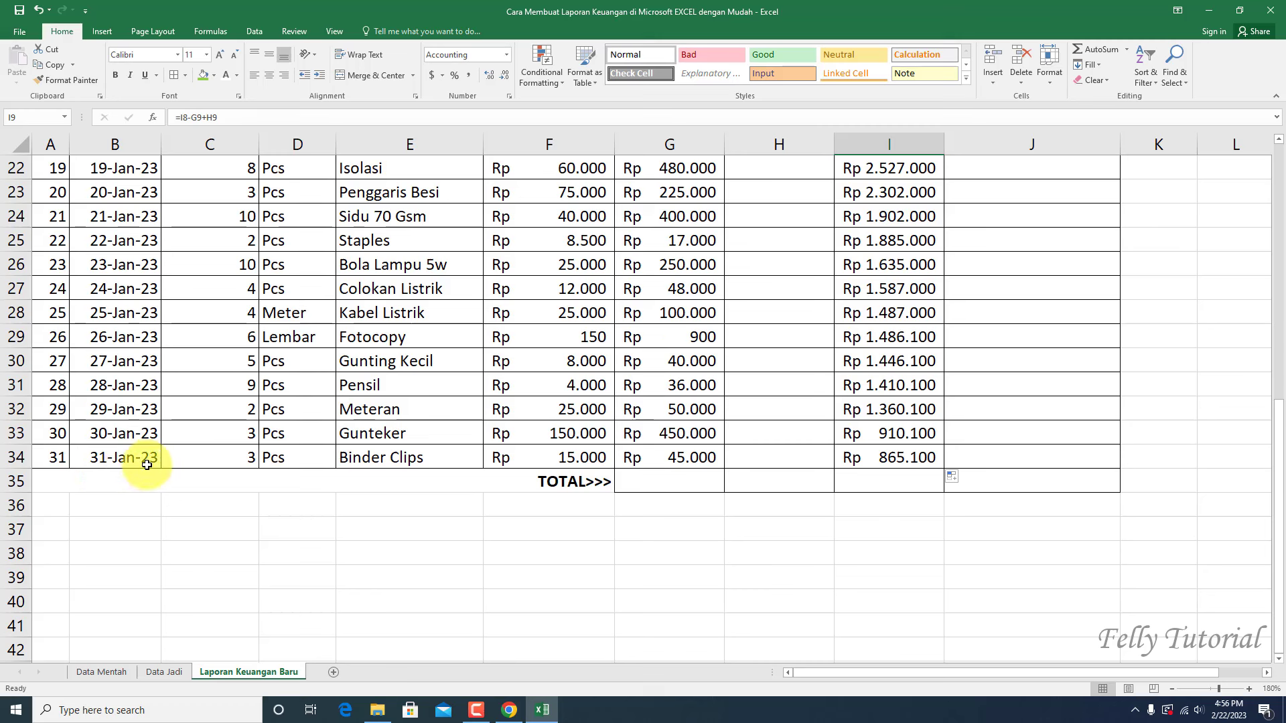
Step: Check that the final SALDO in row 34 ends at Rp 865.100, then select the TOTAL row's KREDIT cell
{"action": "left_click", "coordinate": [897, 459]}
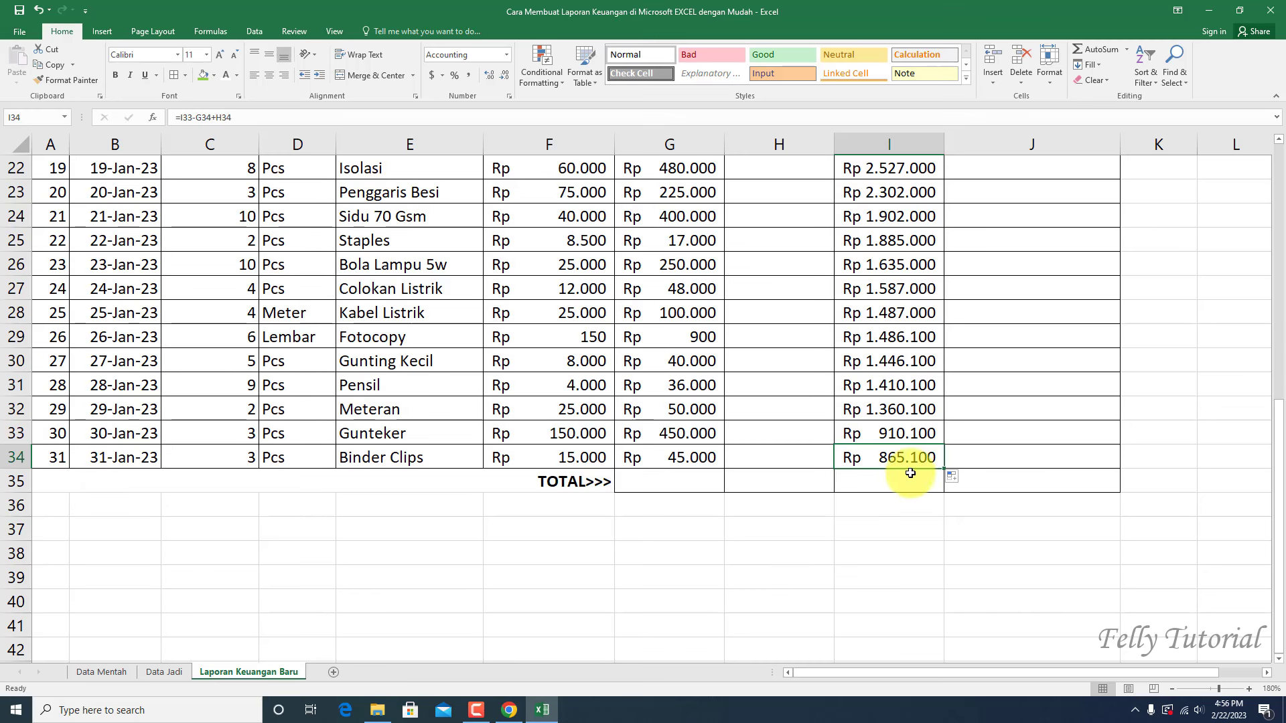
{"action": "left_click", "coordinate": [697, 482]}
{"action": "scroll", "coordinate": [731, 508], "scroll_direction": "up", "scroll_amount": 5}
{"action": "scroll", "coordinate": [732, 509], "scroll_direction": "up", "scroll_amount": 3}
{"action": "scroll", "coordinate": [731, 509], "scroll_direction": "down", "scroll_amount": 4}
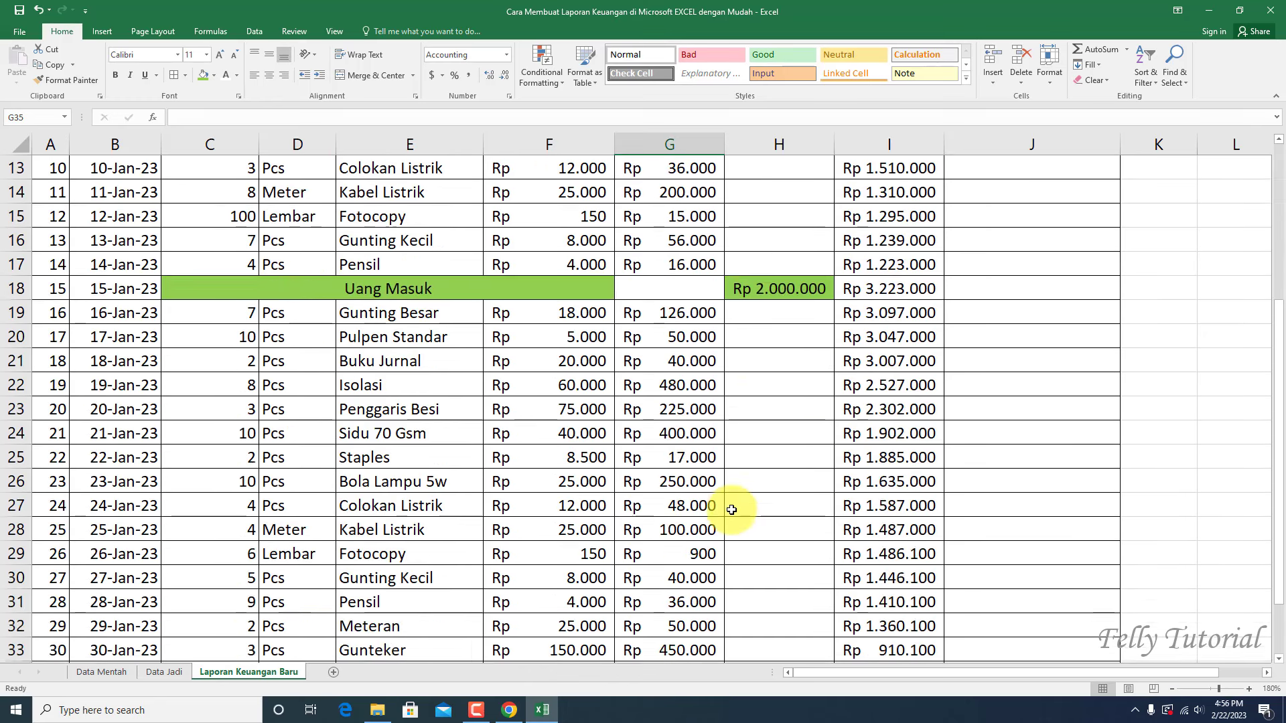
{"action": "scroll", "coordinate": [732, 509], "scroll_direction": "down", "scroll_amount": 3}
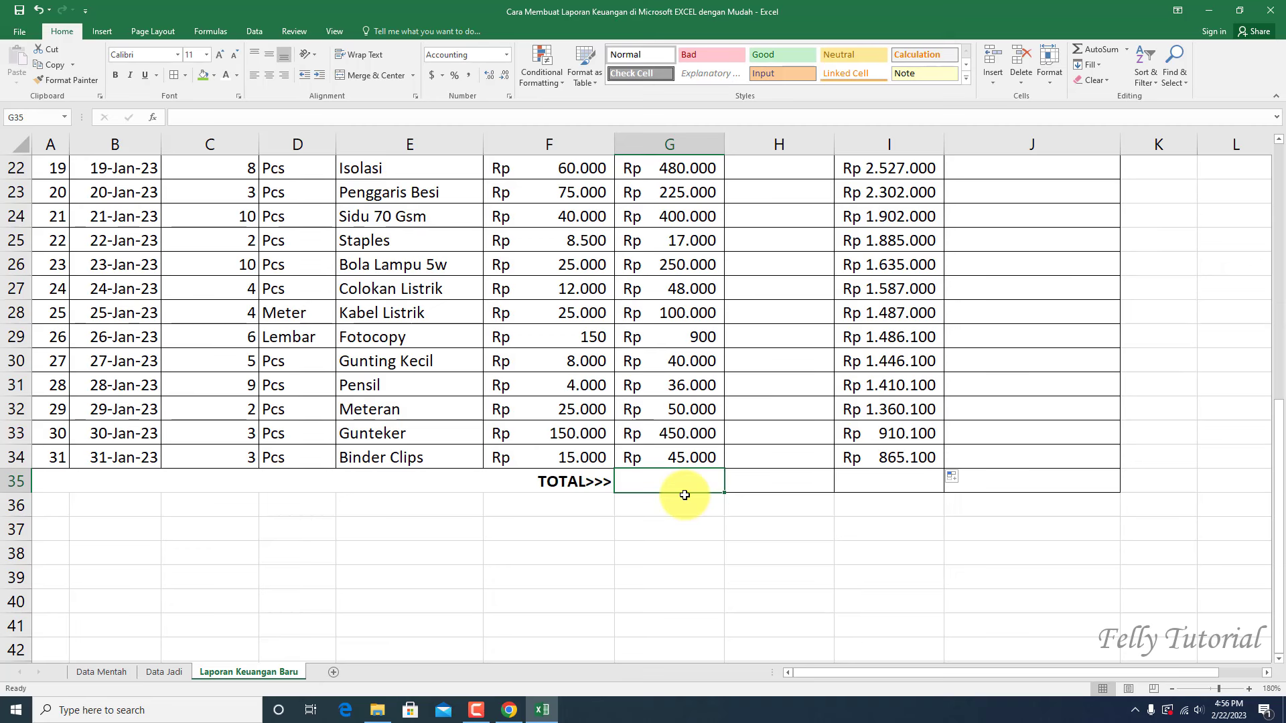
Step: Total the KREDIT column with =SUM(G5:G34) in G35, giving Rp 4.134.900
{"action": "type", "text": "=SUM"}
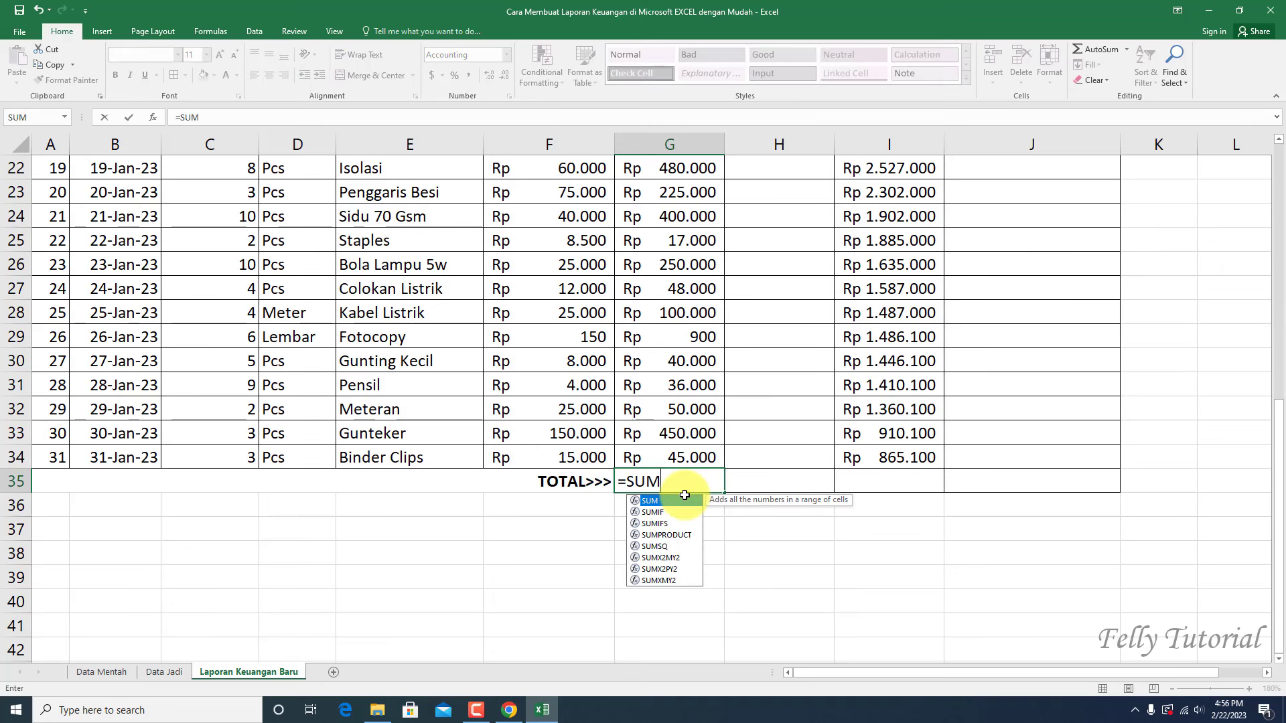
{"action": "double_click", "coordinate": [684, 495]}
{"action": "scroll", "coordinate": [677, 488], "scroll_direction": "up", "scroll_amount": 4}
{"action": "scroll", "coordinate": [677, 402], "scroll_direction": "up", "scroll_amount": 3}
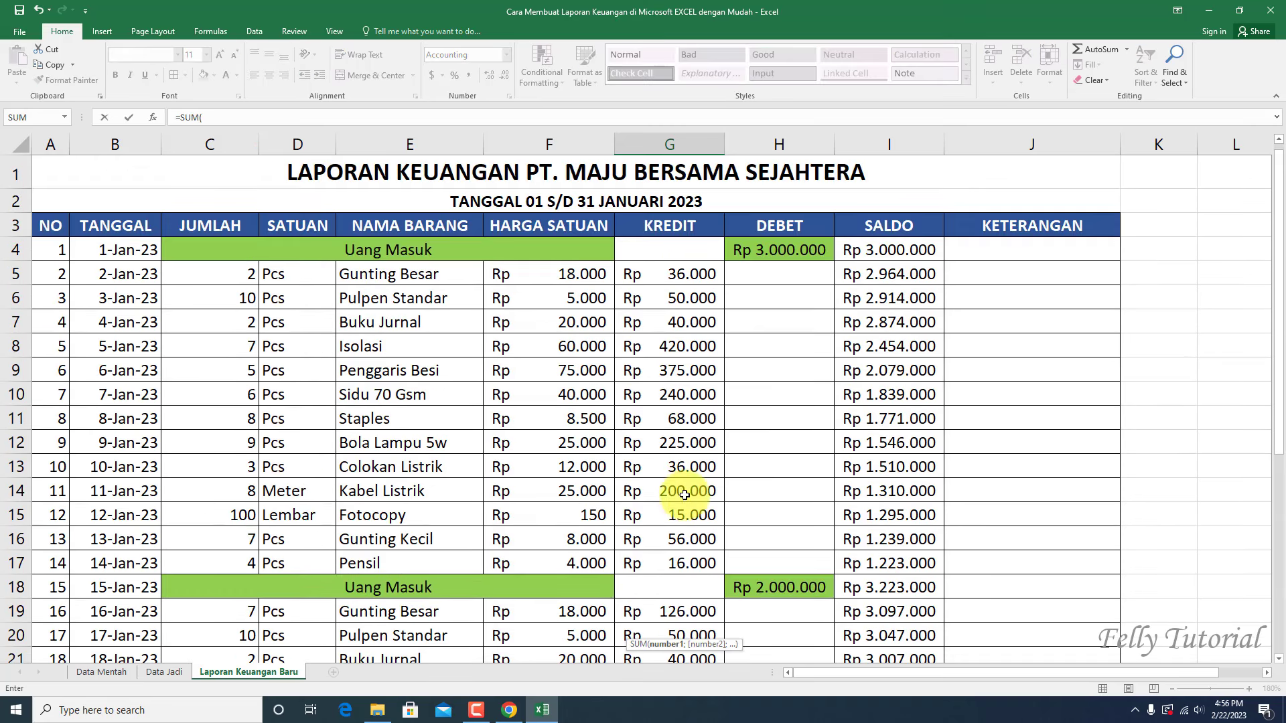
{"action": "left_click_drag", "start_coordinate": [668, 274], "coordinate": [674, 386]}
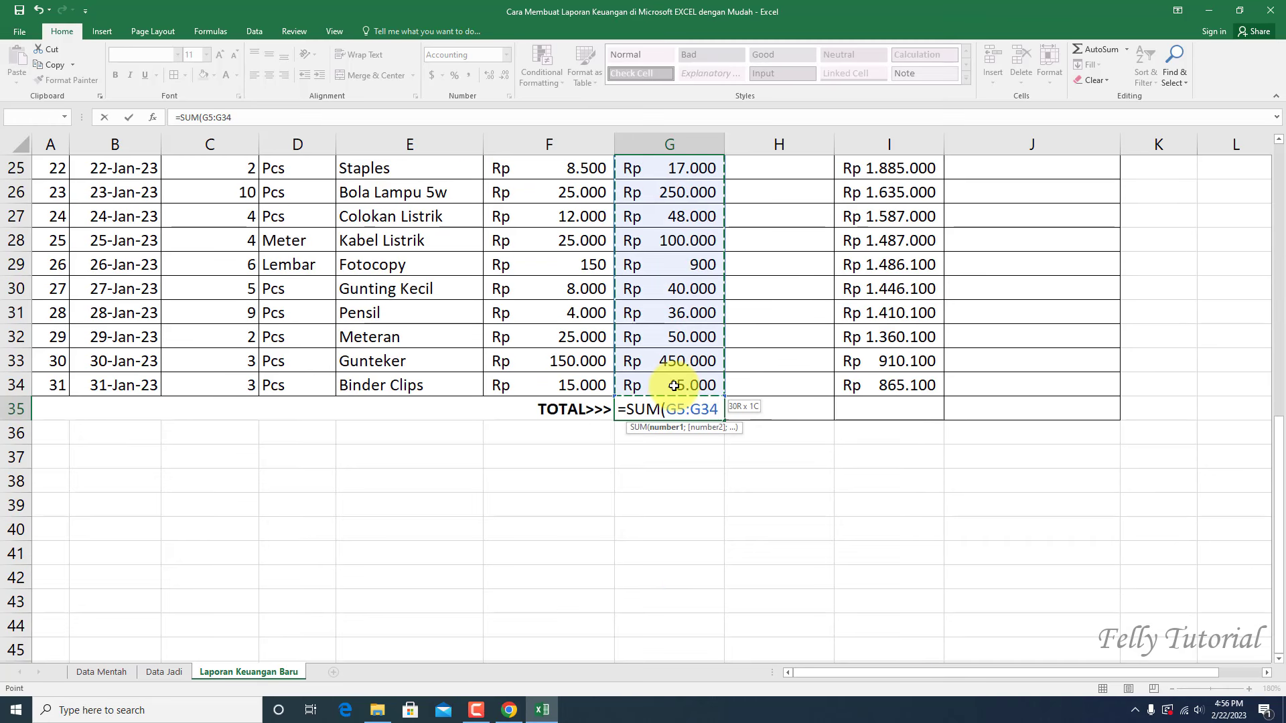
{"action": "type", "text": ")"}
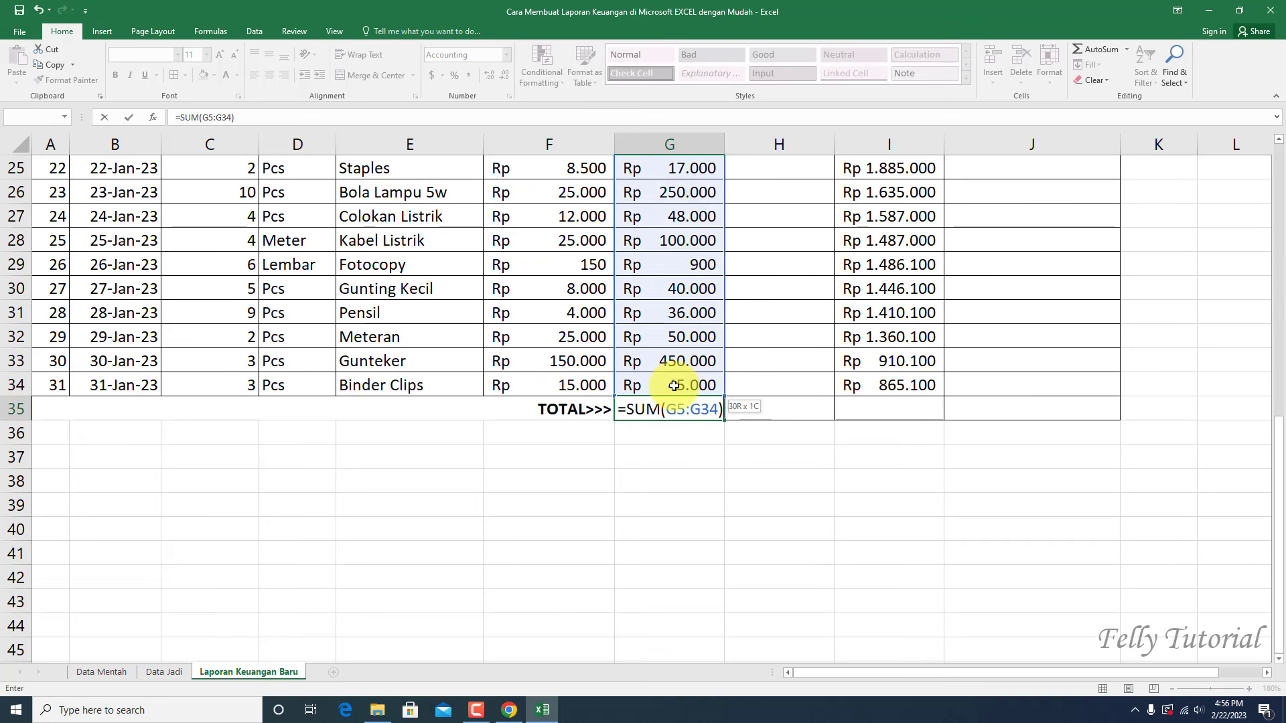
{"action": "key", "text": "Return"}
Step: Total the DEBET column with =SUM(H4:H34) in H35, giving Rp 5.000.000
{"action": "left_click", "coordinate": [771, 432]}
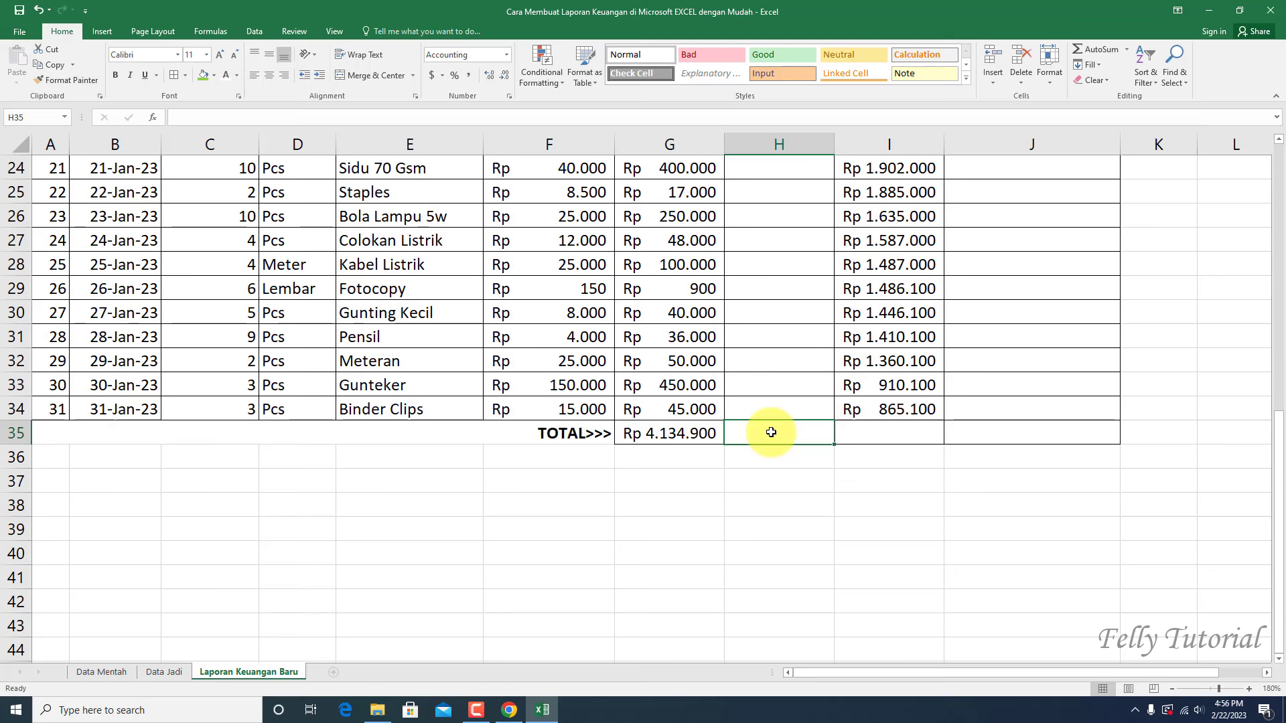
{"action": "type", "text": "=S"}
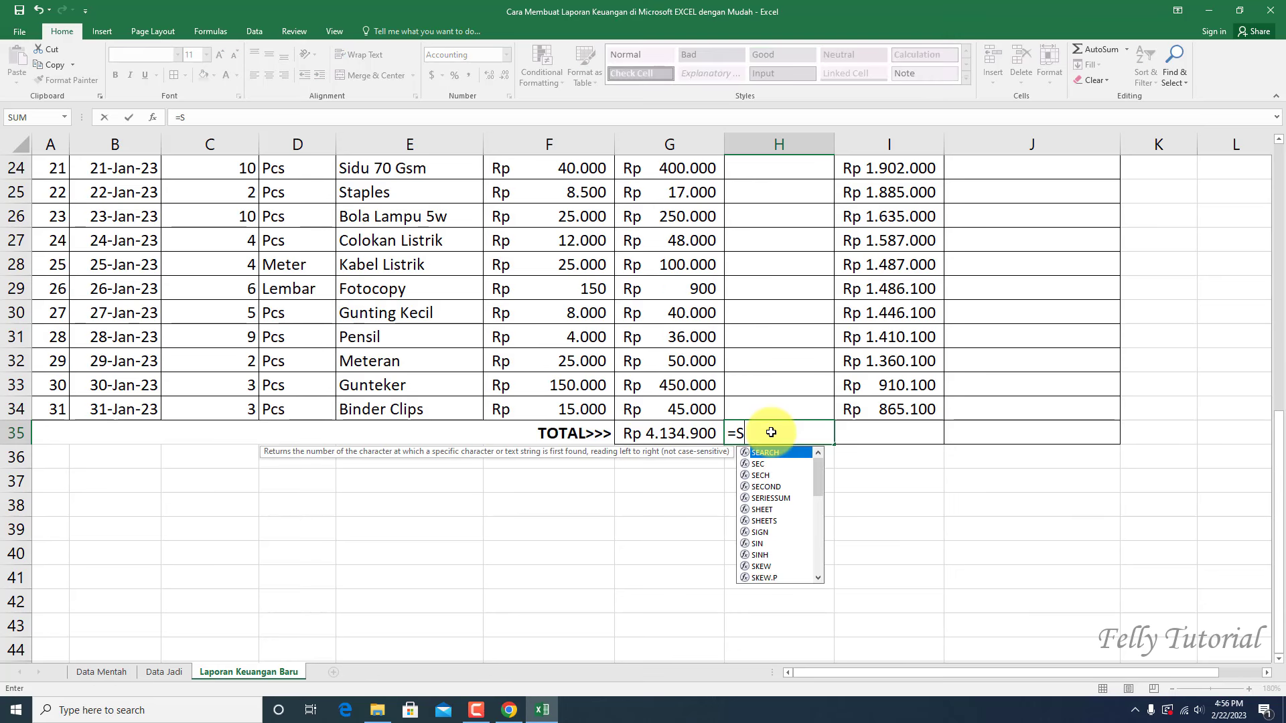
{"action": "type", "text": "UM("}
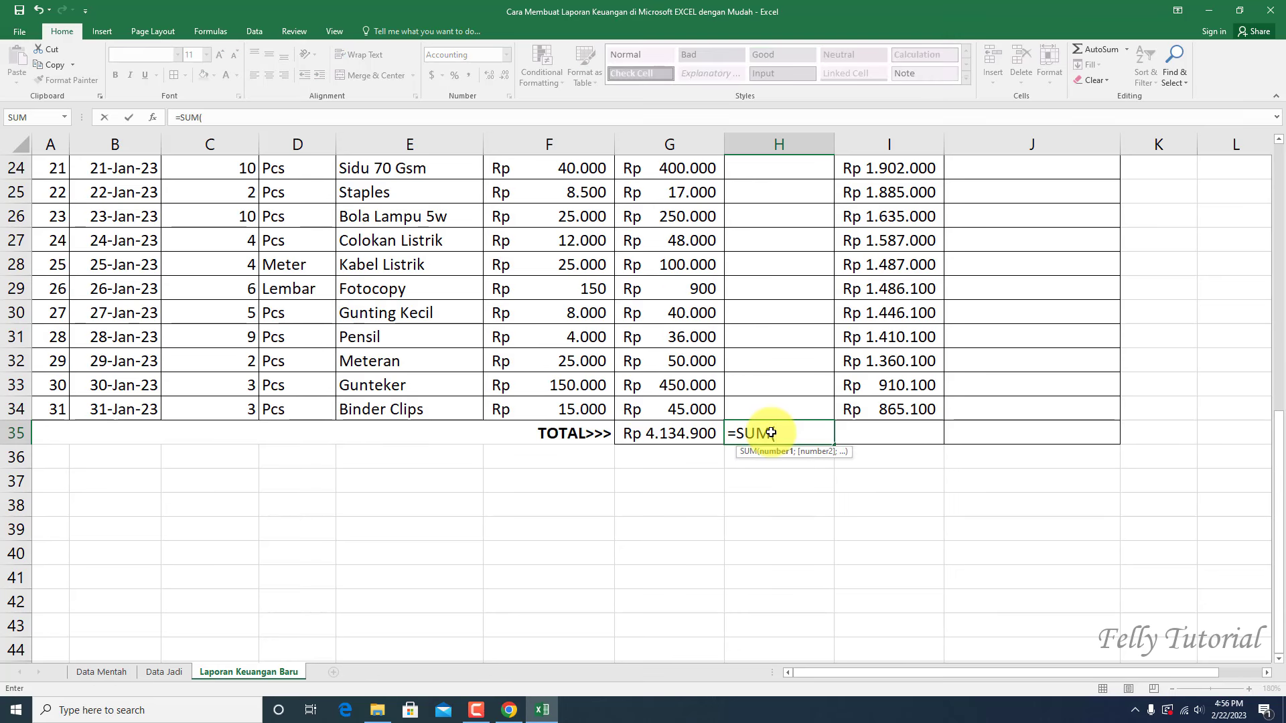
{"action": "scroll", "coordinate": [771, 432], "scroll_direction": "up", "scroll_amount": 5}
{"action": "scroll", "coordinate": [812, 287], "scroll_direction": "up", "scroll_amount": 3}
{"action": "left_click", "coordinate": [797, 253]}
{"action": "scroll", "coordinate": [856, 422], "scroll_direction": "down", "scroll_amount": 4}
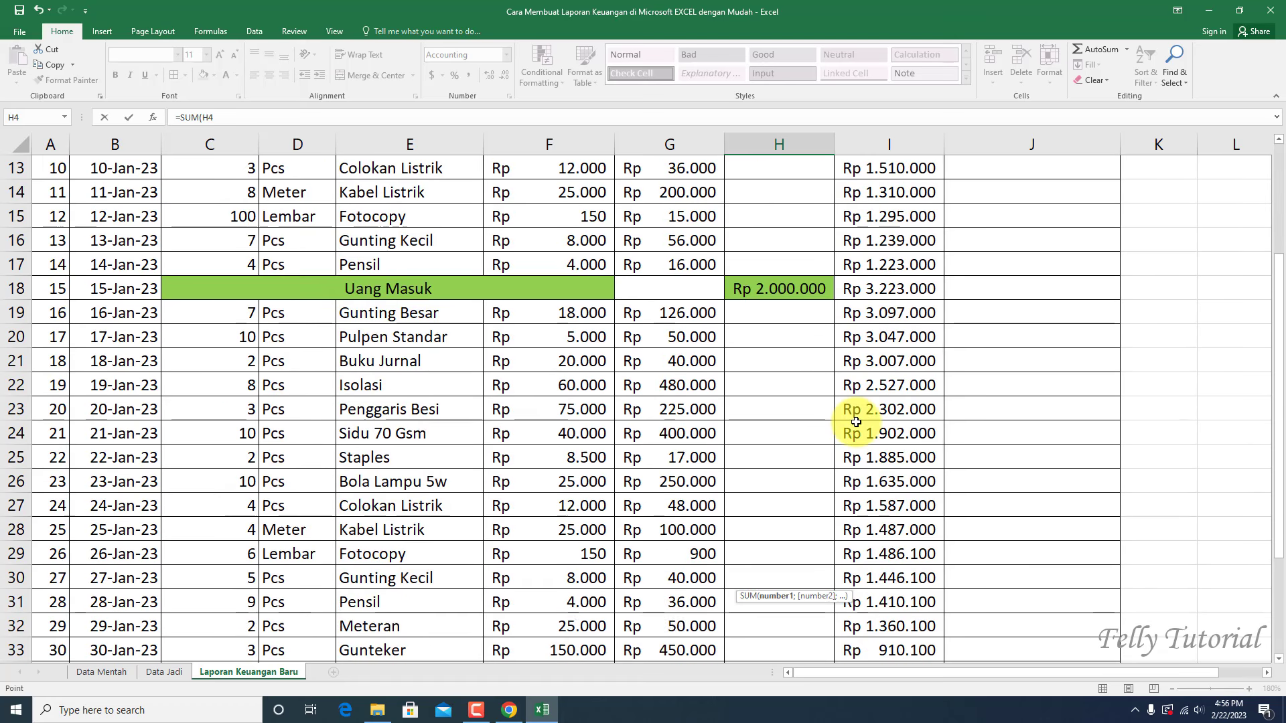
{"action": "scroll", "coordinate": [856, 422], "scroll_direction": "down", "scroll_amount": 4}
{"action": "left_click", "coordinate": [762, 386], "text": "shift"}
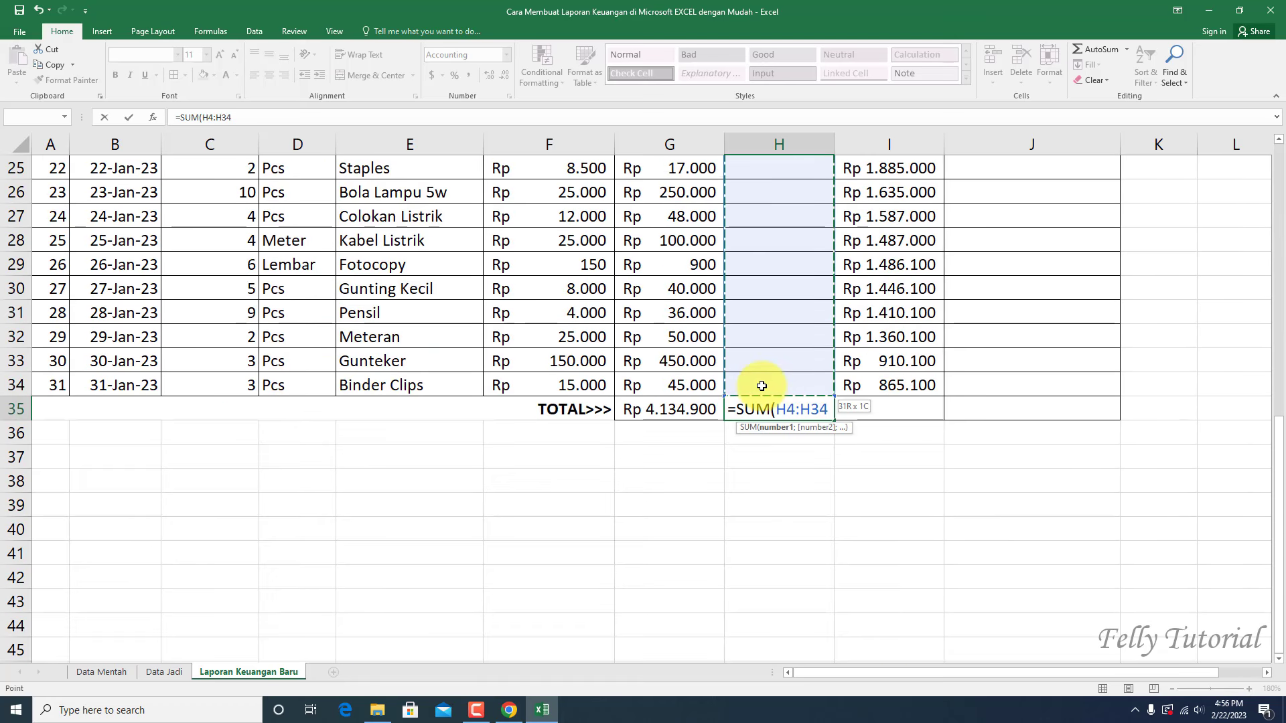
{"action": "key", "text": "Return"}
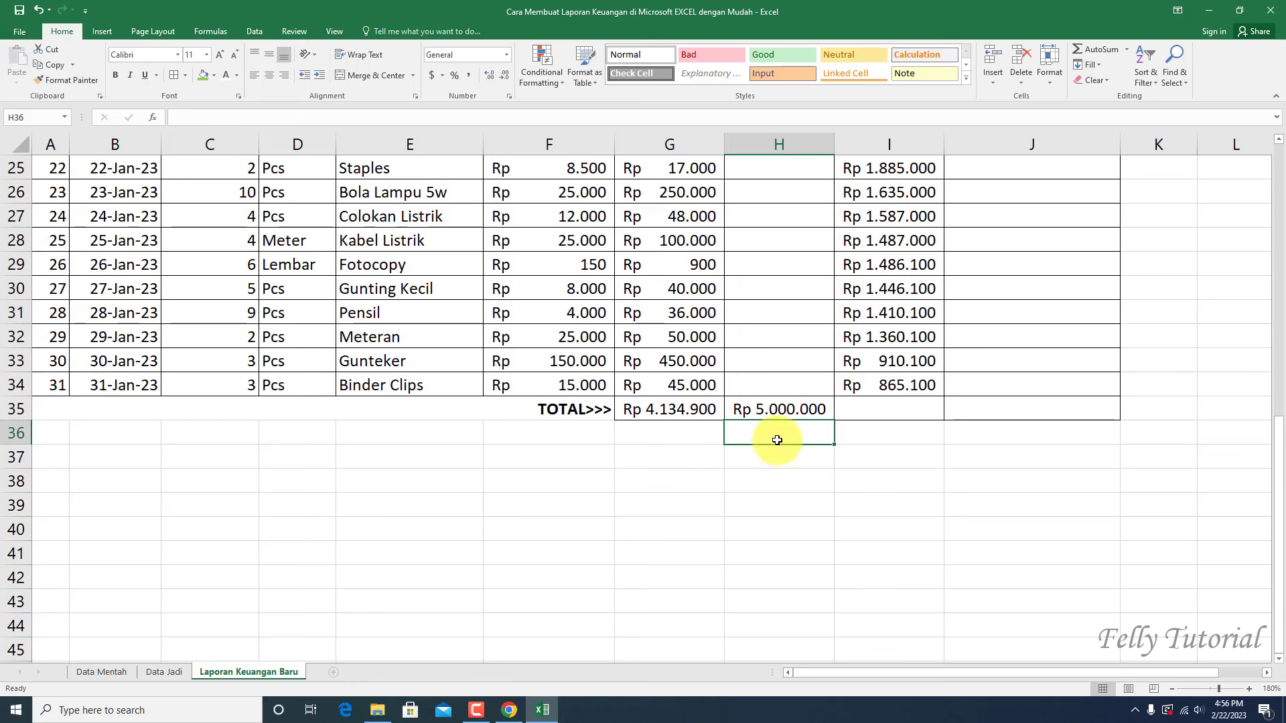
Step: Bold the Kredit and Debet totals in G35:H35
{"action": "left_click_drag", "start_coordinate": [666, 409], "coordinate": [871, 409]}
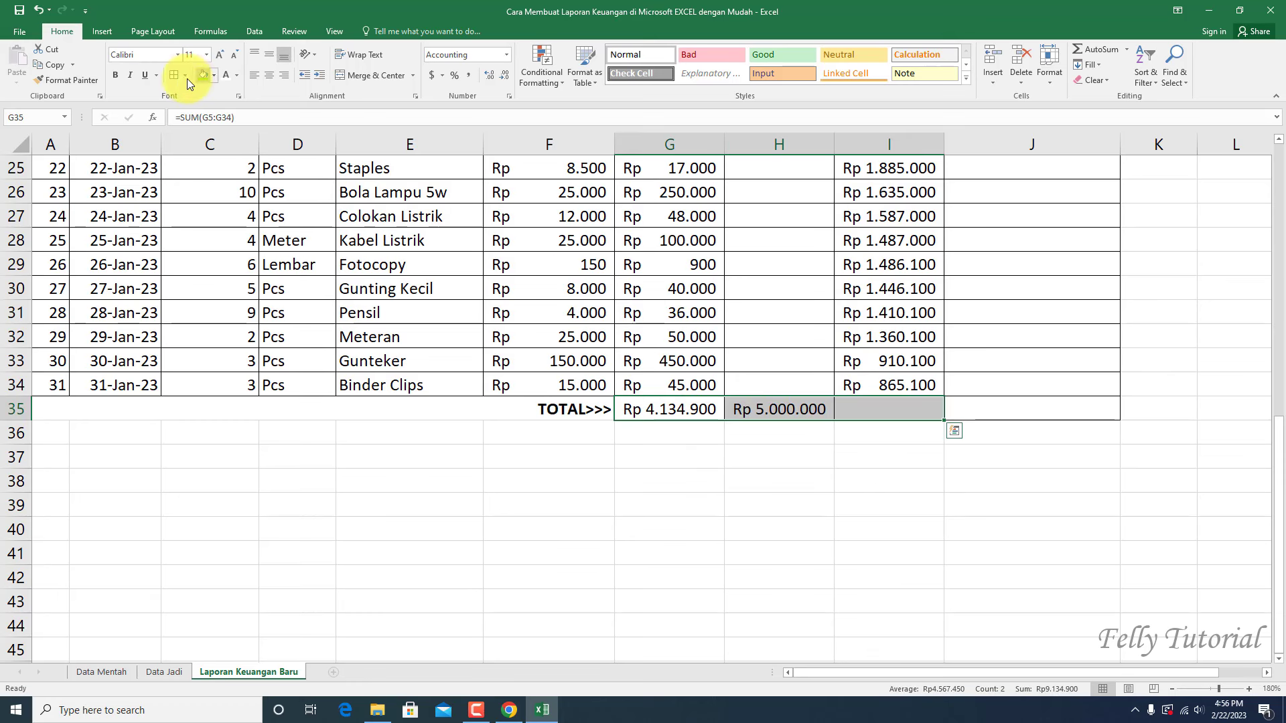
{"action": "left_click", "coordinate": [118, 71]}
{"action": "left_click", "coordinate": [796, 481]}
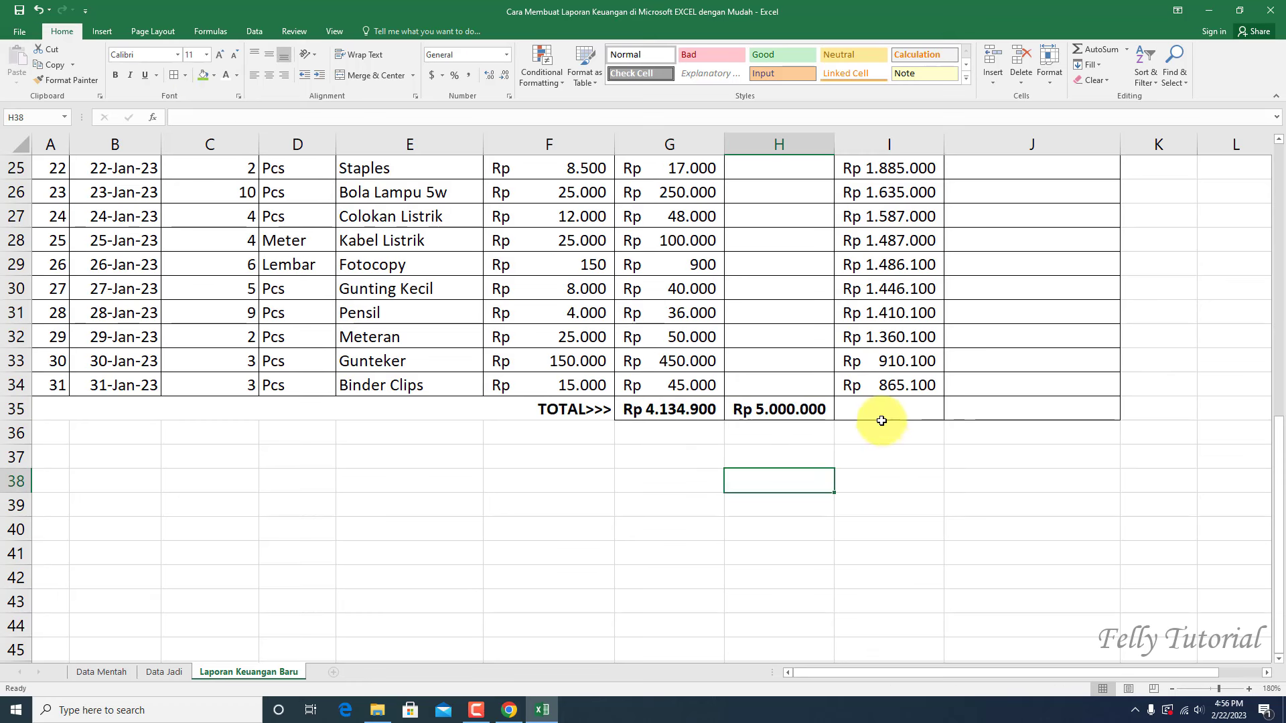
Step: Enter =H35-G35 in I35, giving Rp 865.100 to match the last balance in I34
{"action": "left_click", "coordinate": [891, 409]}
{"action": "type", "text": "="}
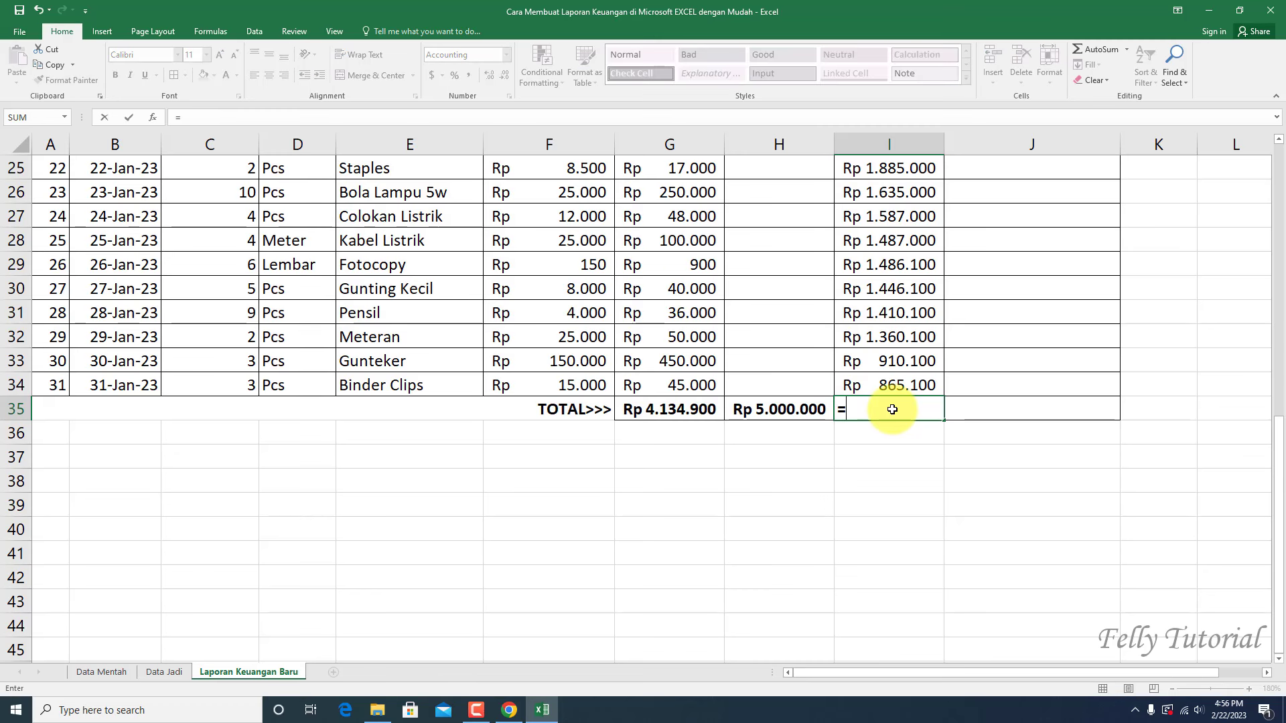
{"action": "left_click", "coordinate": [775, 408]}
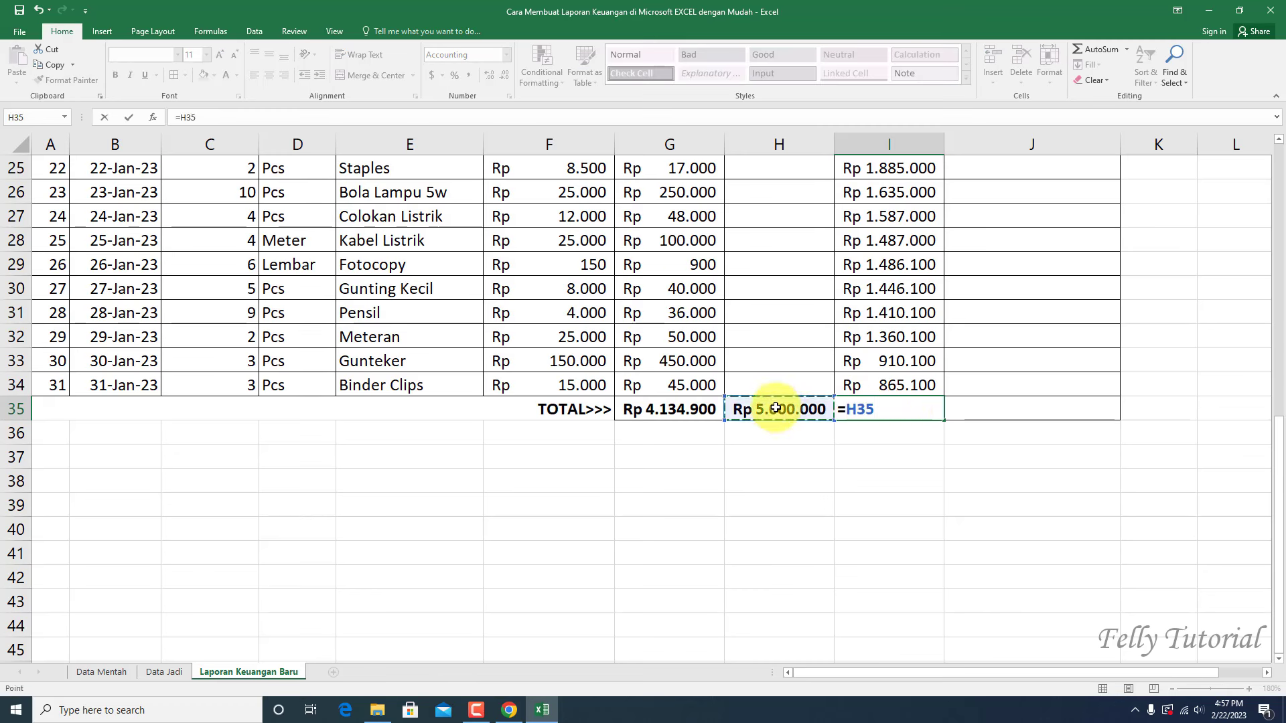
{"action": "type", "text": "-"}
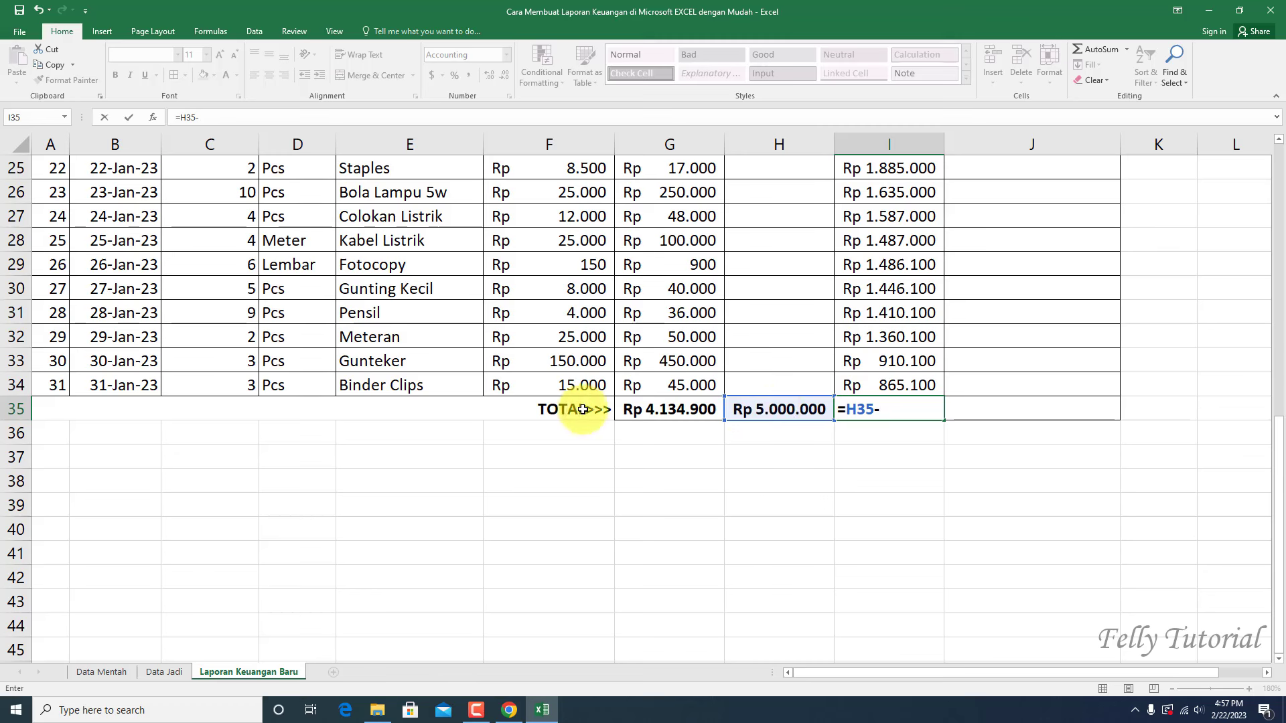
{"action": "left_click", "coordinate": [647, 409]}
{"action": "key", "text": "Return"}
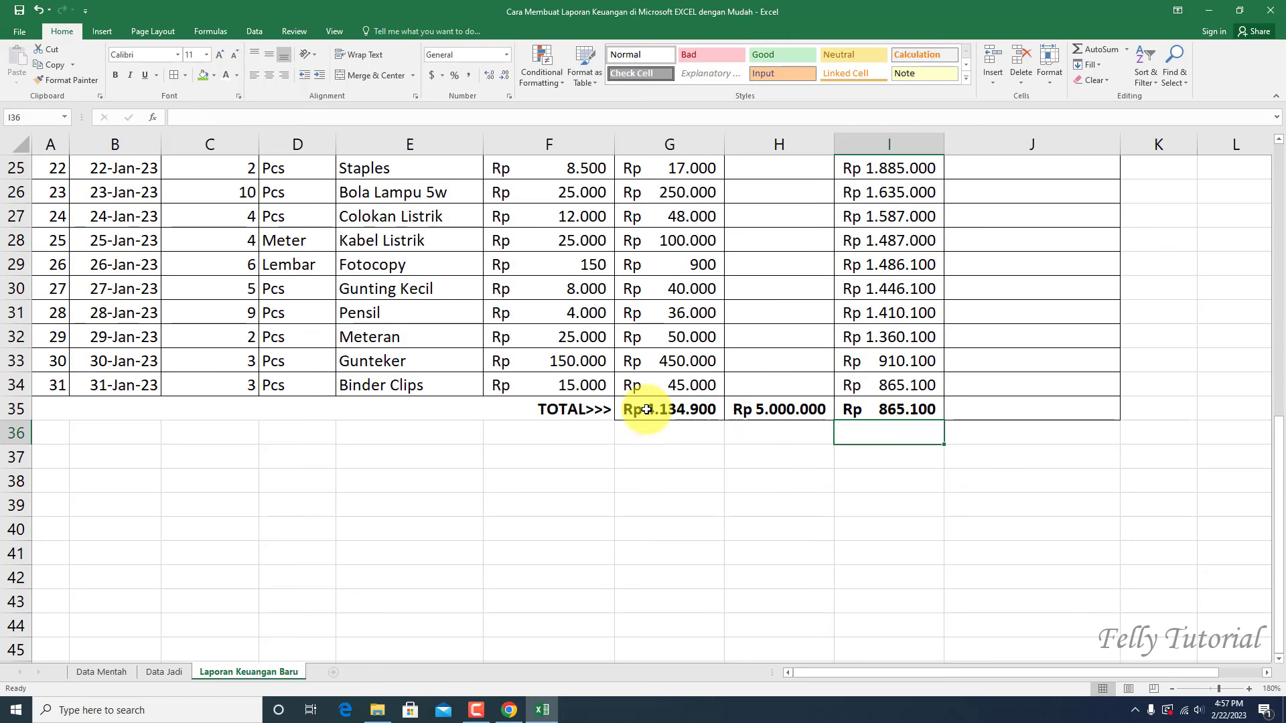
{"action": "left_click", "coordinate": [890, 411]}
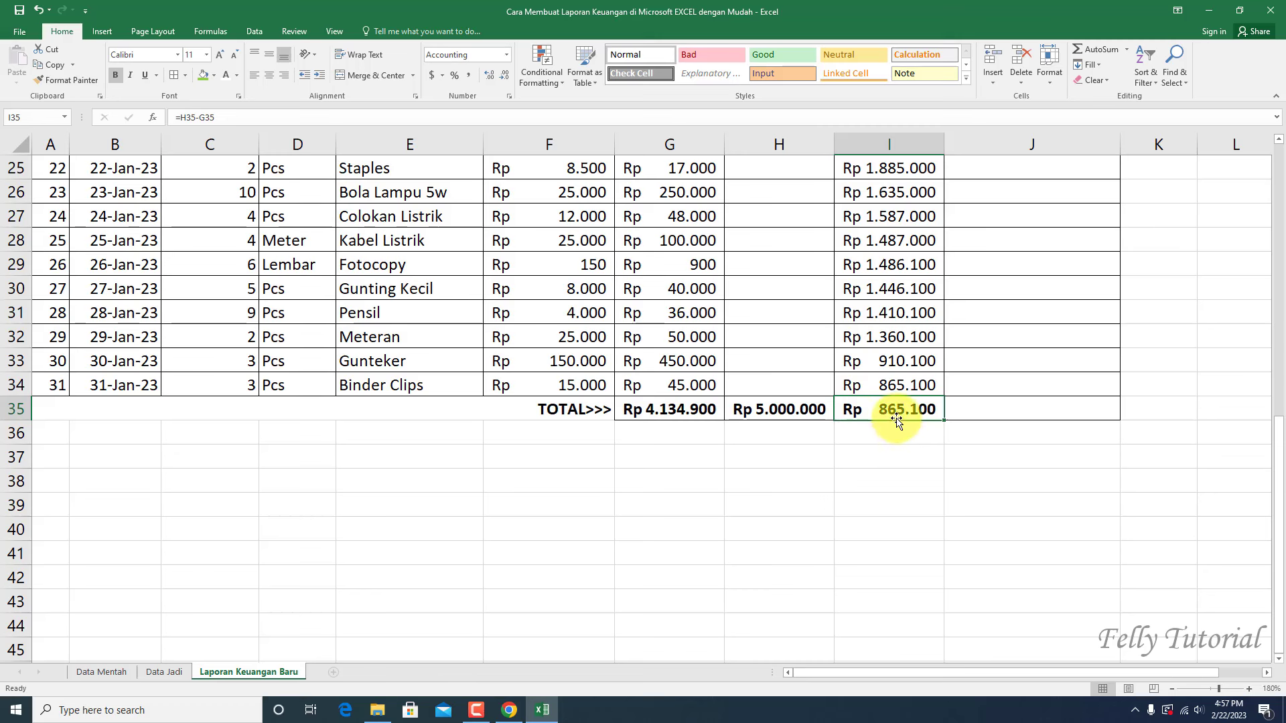
{"action": "left_click", "coordinate": [902, 384]}
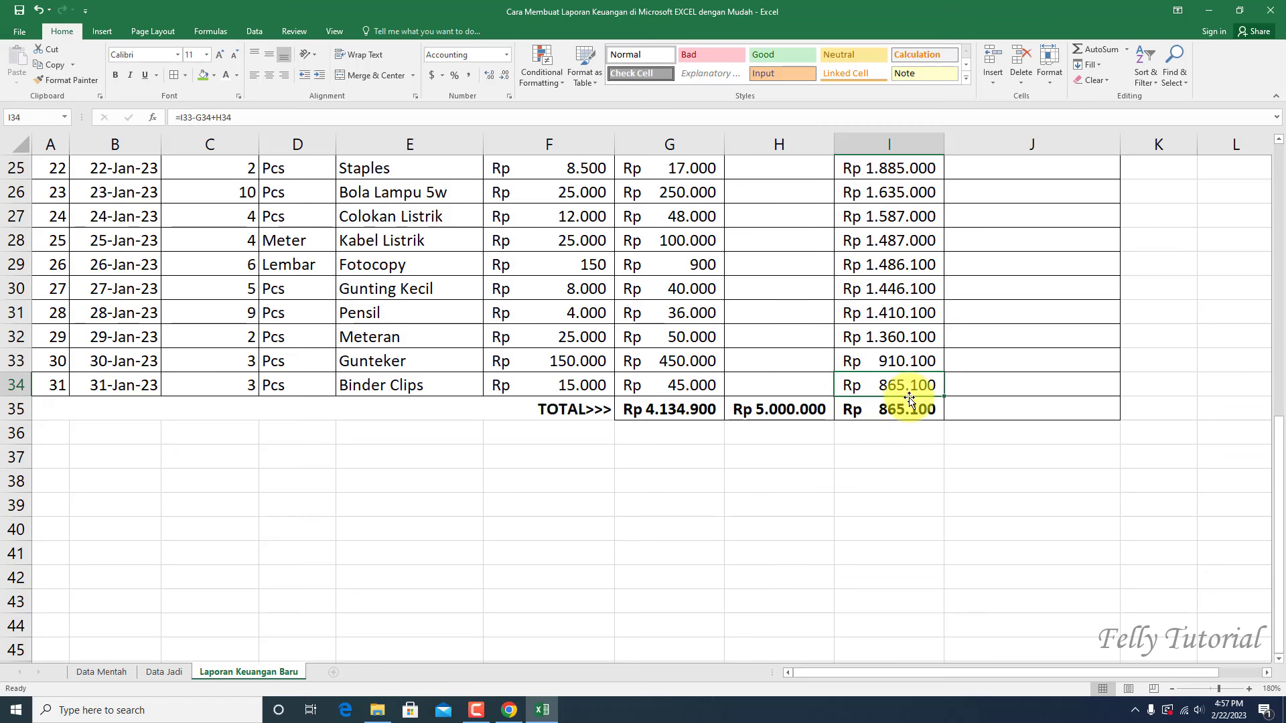
{"action": "left_click", "coordinate": [896, 412]}
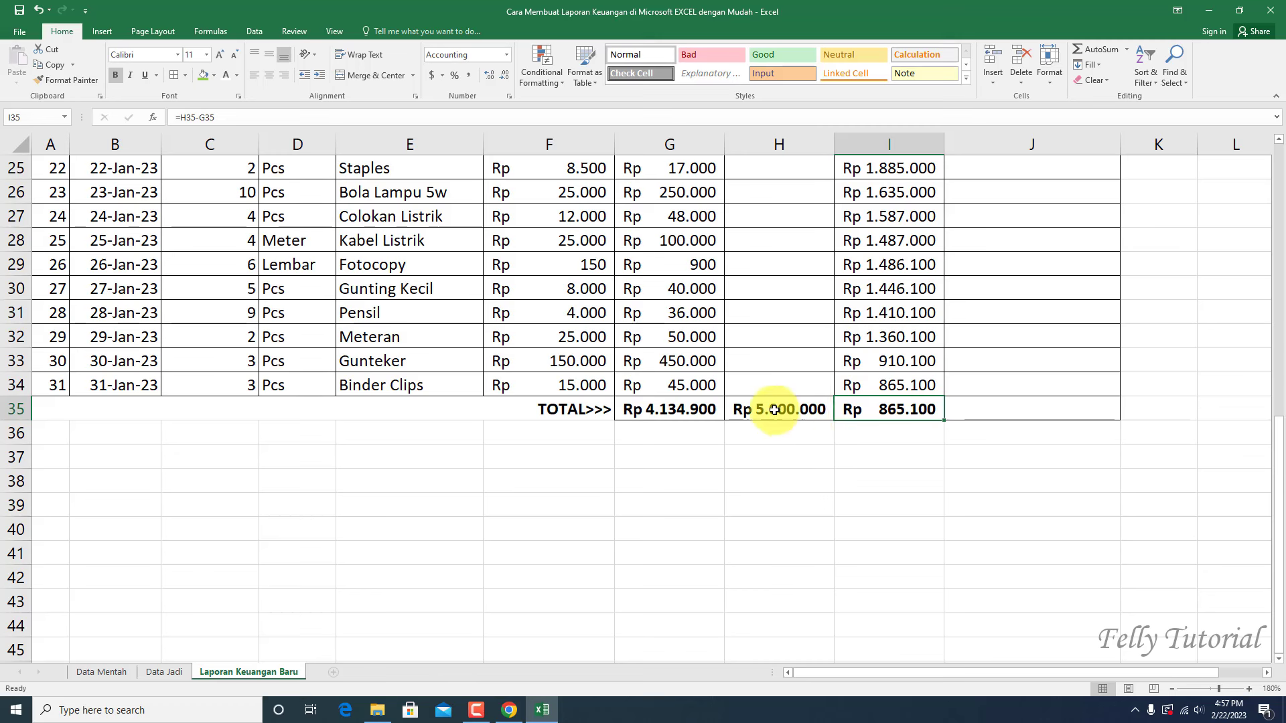
{"action": "left_click_drag", "start_coordinate": [917, 384], "coordinate": [914, 410]}
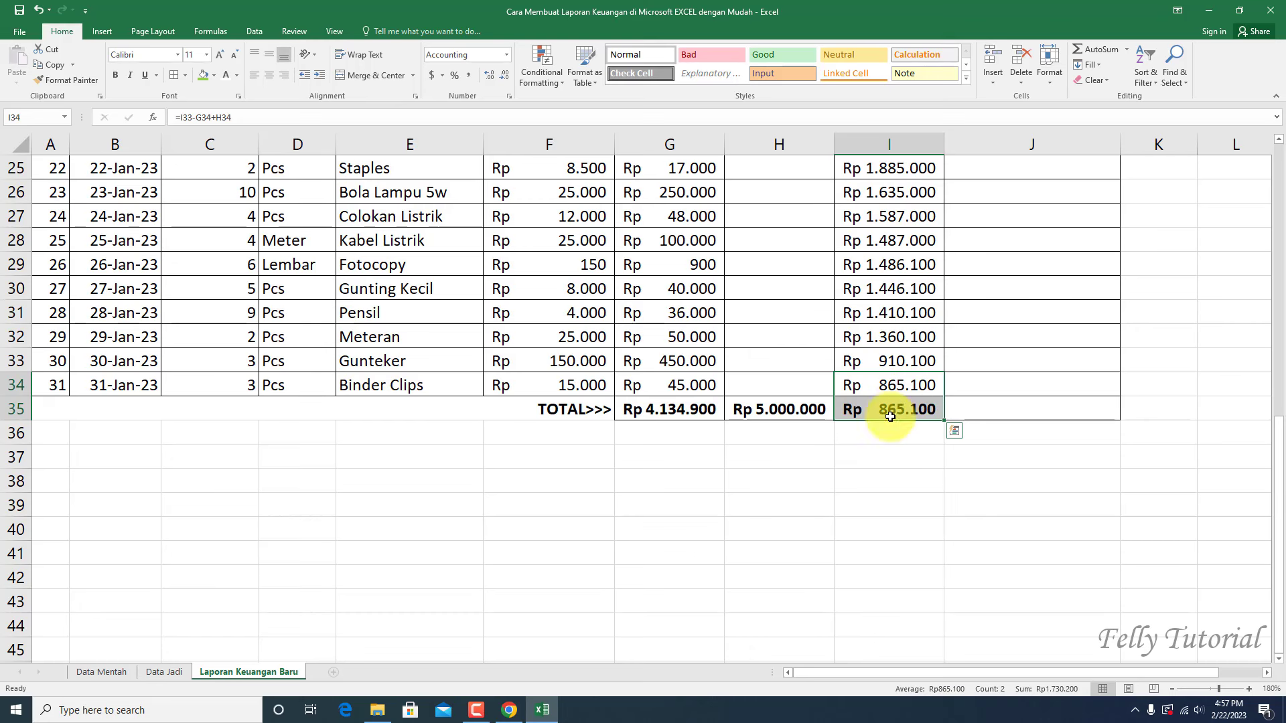
Step: Select Keterangan cell J4 and widen column J slightly
{"action": "left_click", "coordinate": [828, 464]}
{"action": "scroll", "coordinate": [864, 402], "scroll_direction": "up", "scroll_amount": 3}
{"action": "scroll", "coordinate": [971, 389], "scroll_direction": "up", "scroll_amount": 5}
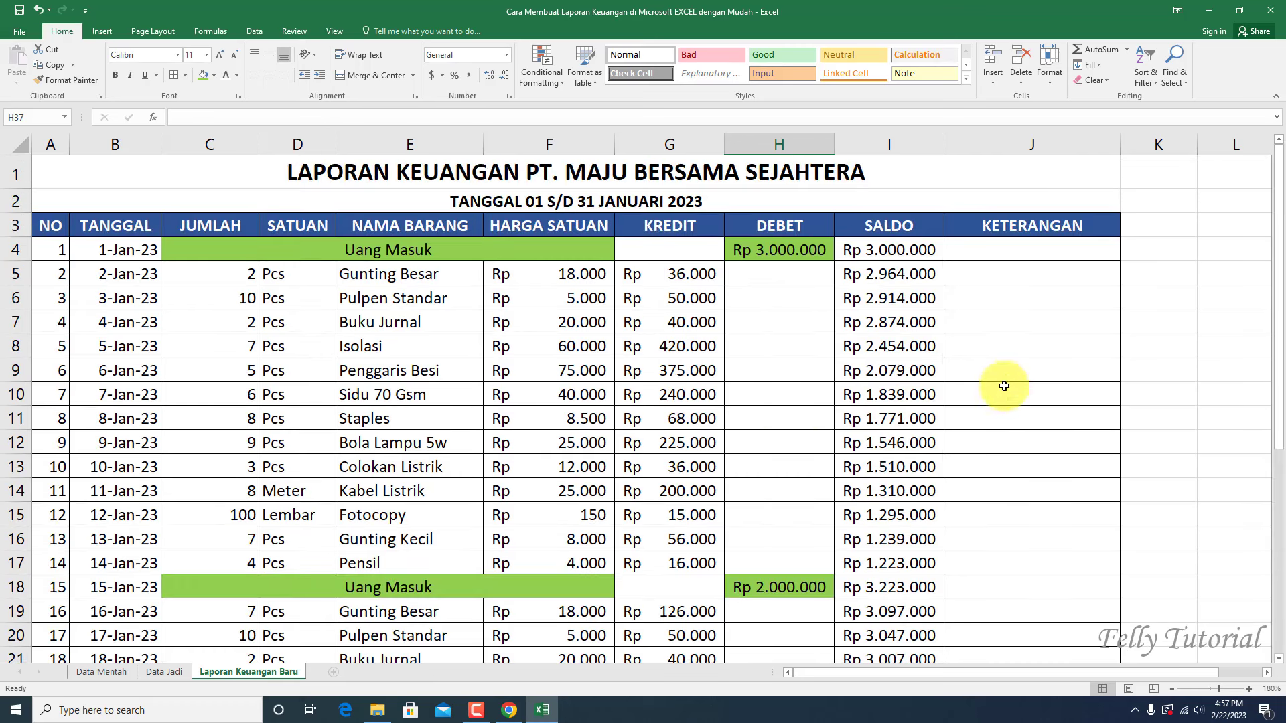
{"action": "scroll", "coordinate": [525, 489], "scroll_direction": "down", "scroll_amount": 3}
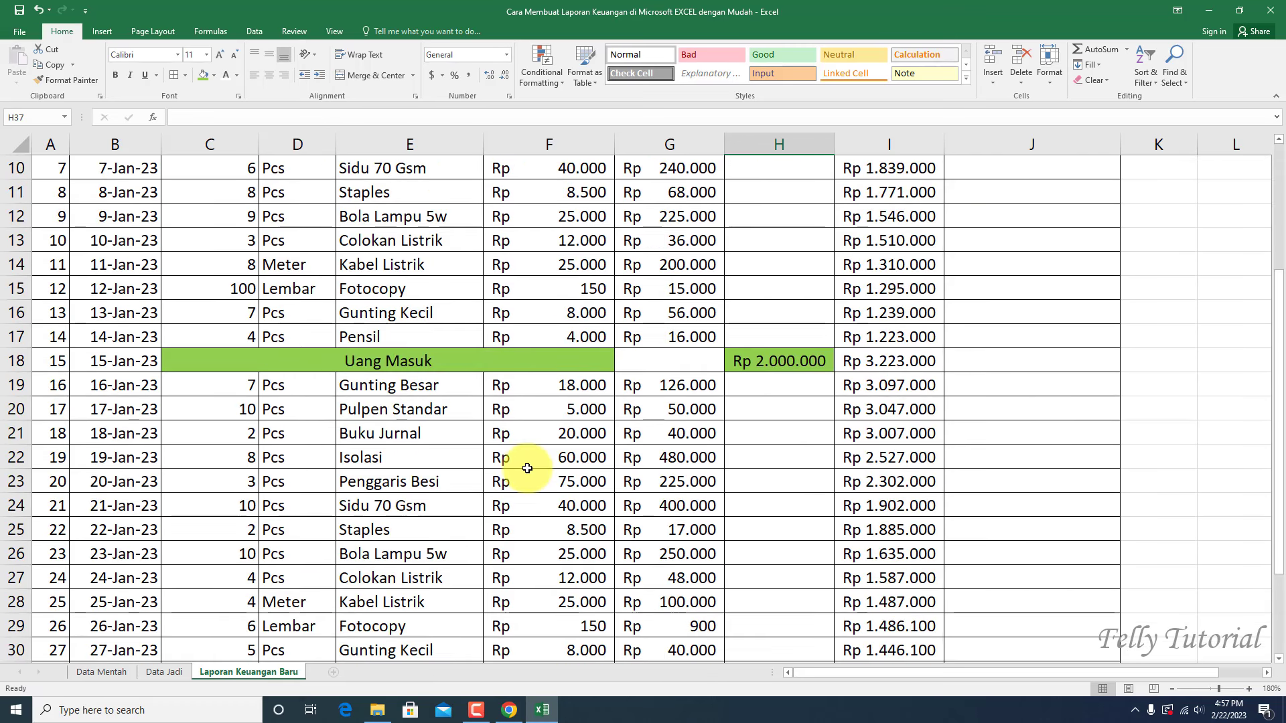
{"action": "scroll", "coordinate": [525, 472], "scroll_direction": "down", "scroll_amount": 6}
{"action": "scroll", "coordinate": [527, 469], "scroll_direction": "up", "scroll_amount": 5}
{"action": "scroll", "coordinate": [528, 470], "scroll_direction": "up", "scroll_amount": 4}
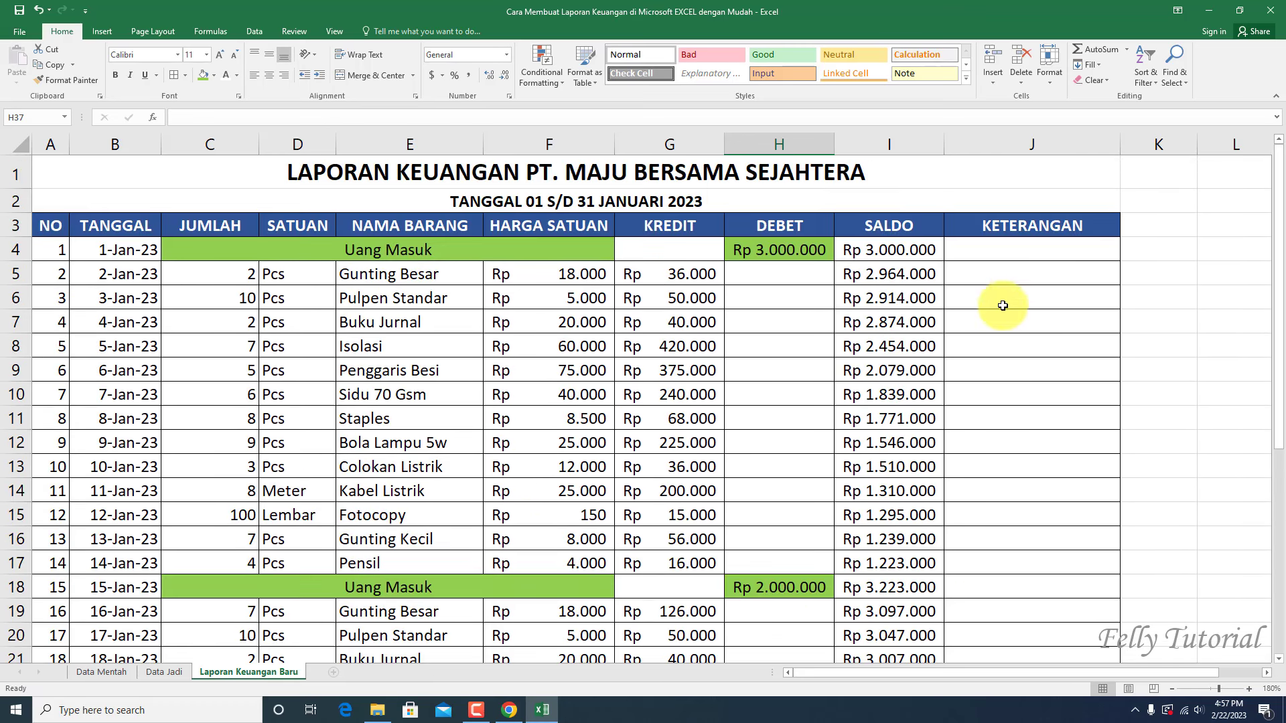
{"action": "left_click", "coordinate": [996, 278]}
{"action": "left_click", "coordinate": [991, 251]}
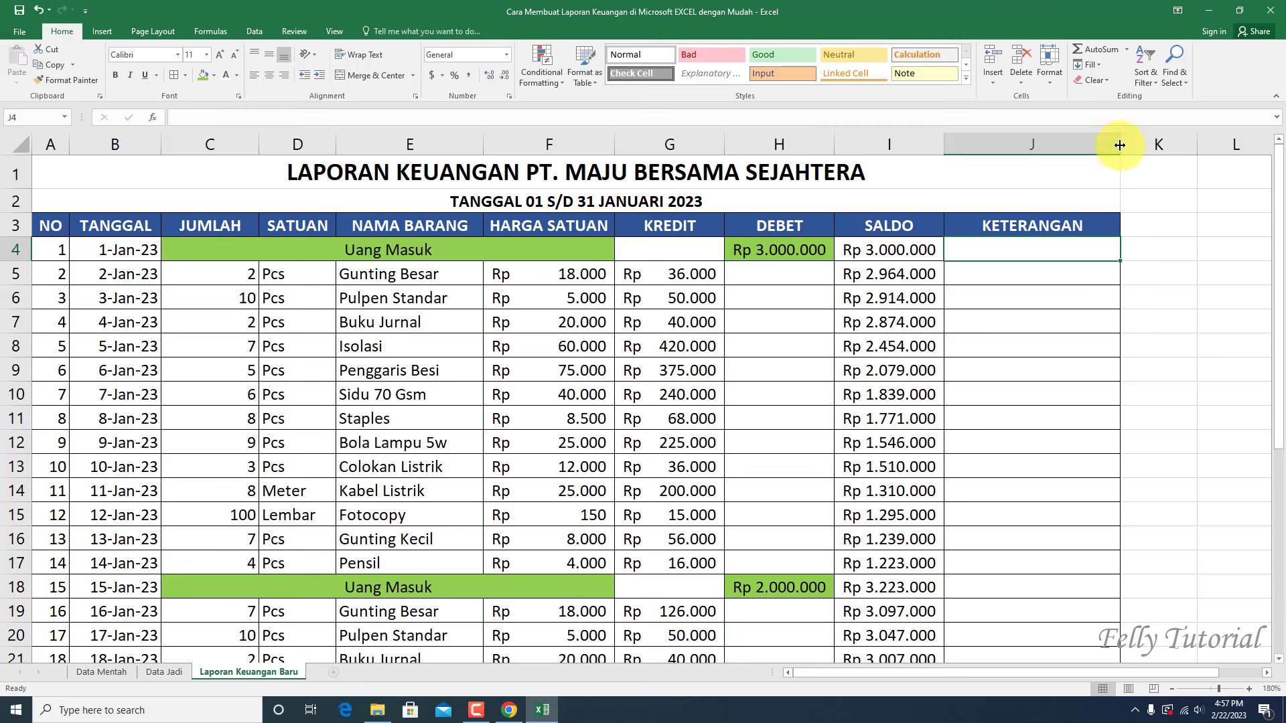
{"action": "left_click_drag", "start_coordinate": [1119, 144], "coordinate": [1128, 145]}
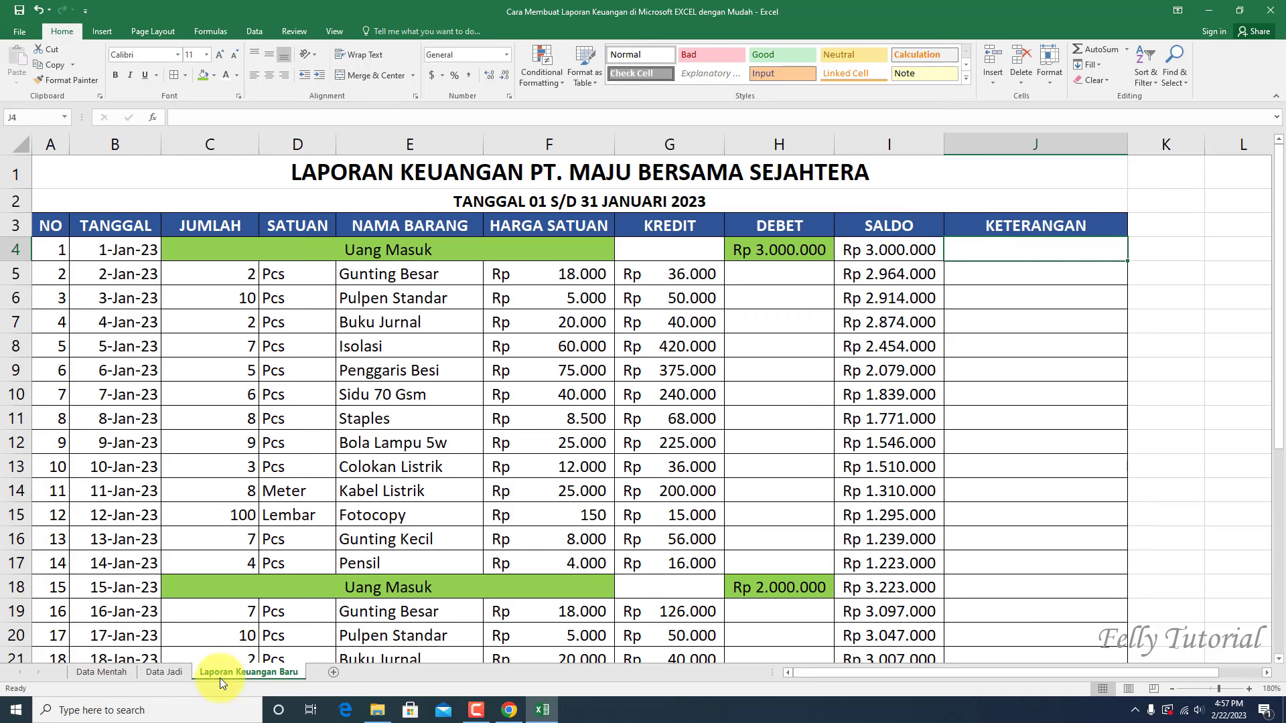
Step: Glance at the Data Jadi sheet, then begin typing 'Saldo' in J4 on Laporan Keuangan Baru
{"action": "left_click", "coordinate": [154, 672]}
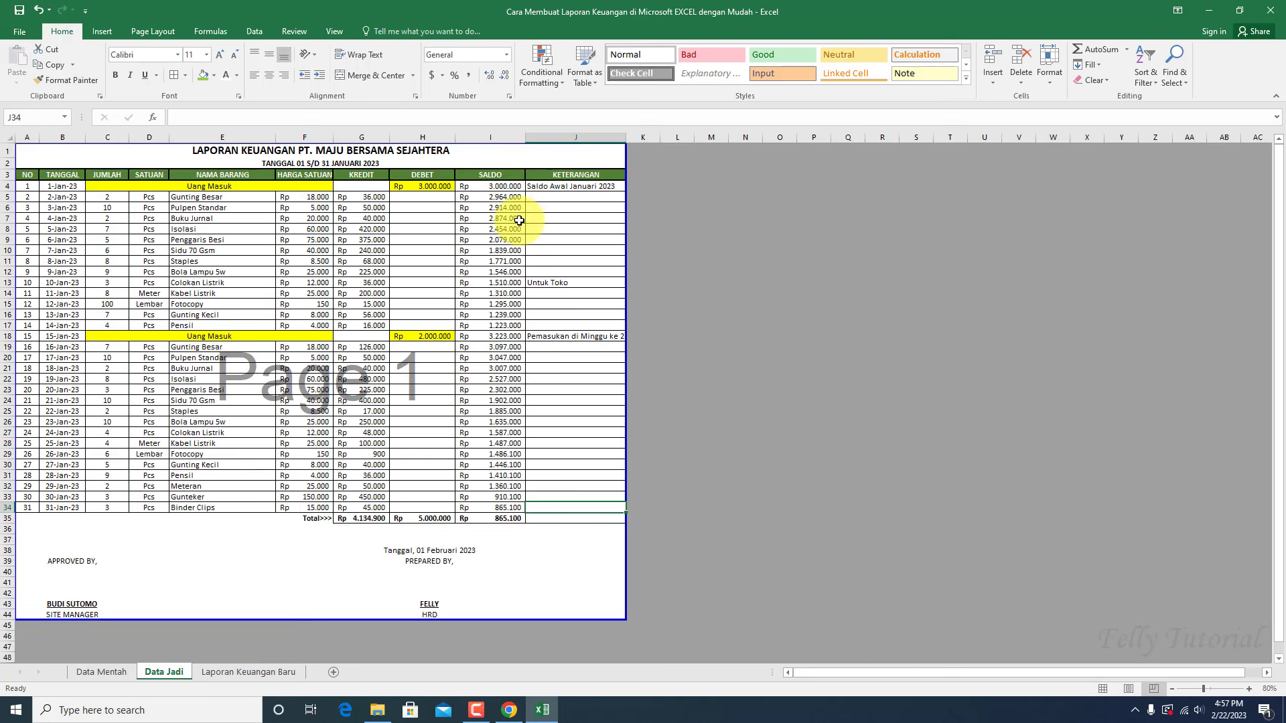
{"action": "left_click", "coordinate": [259, 673]}
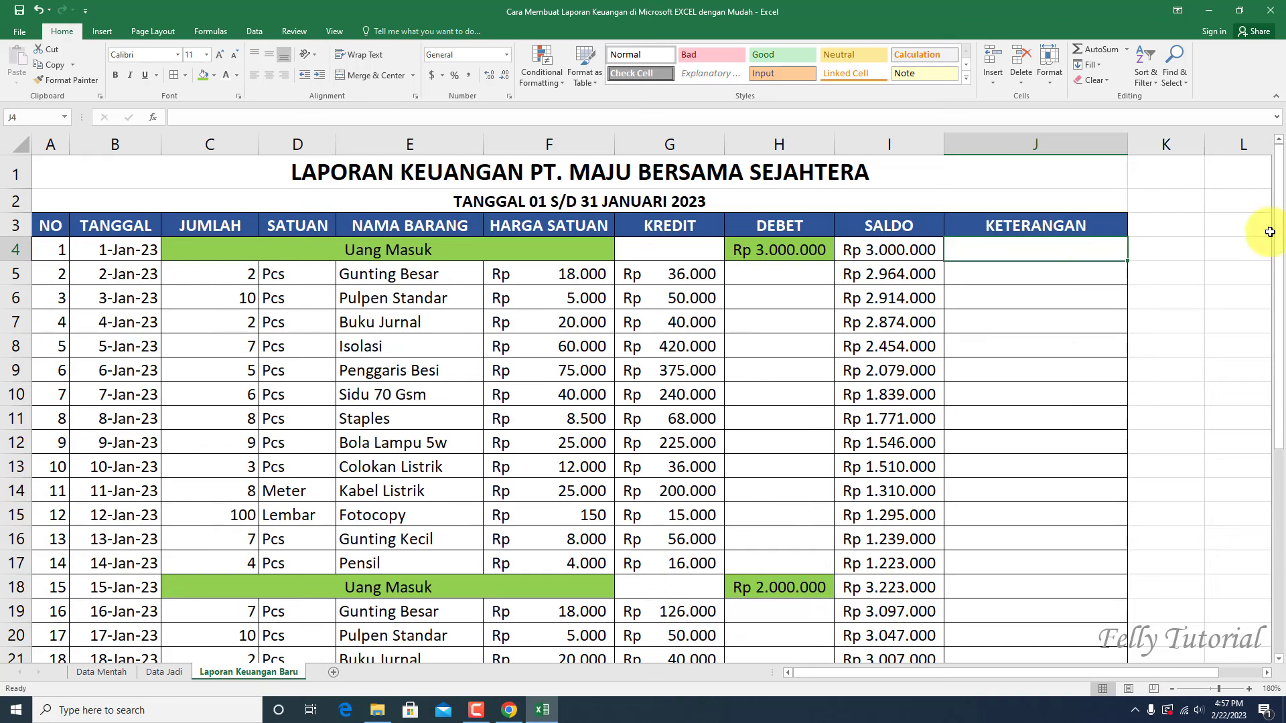
{"action": "type", "text": "Saldo Awal Januari 2023"}
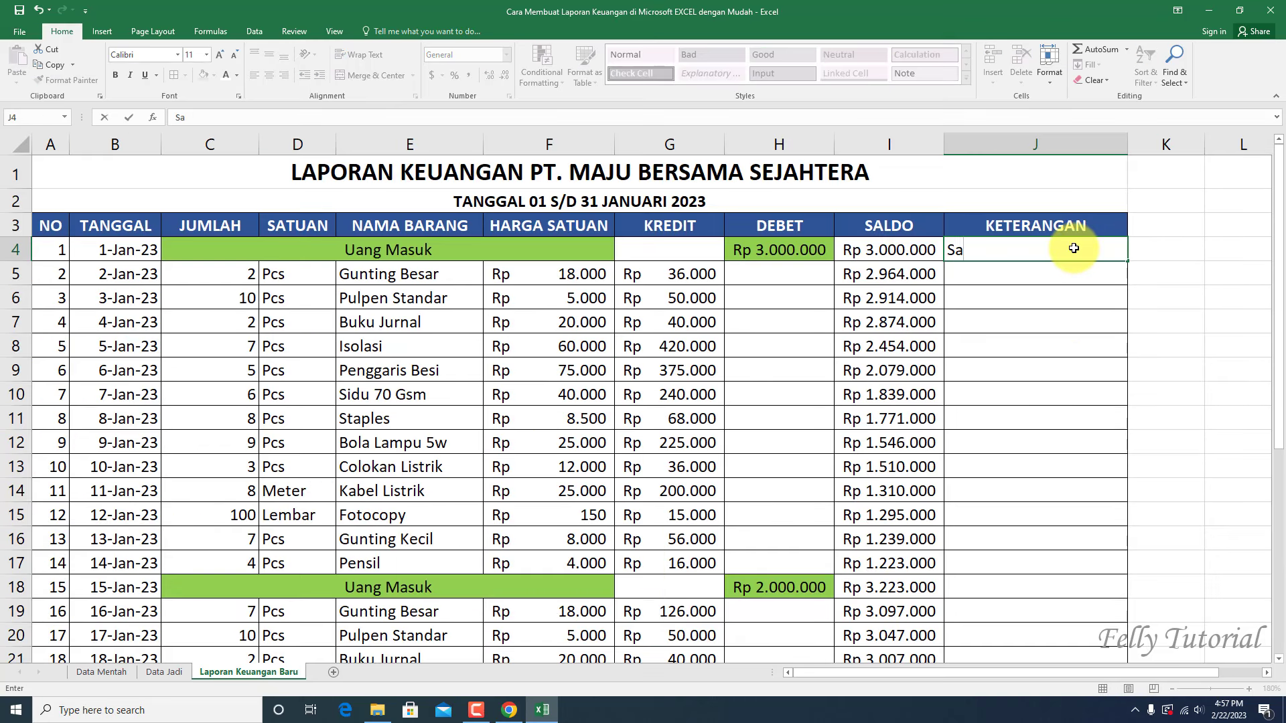
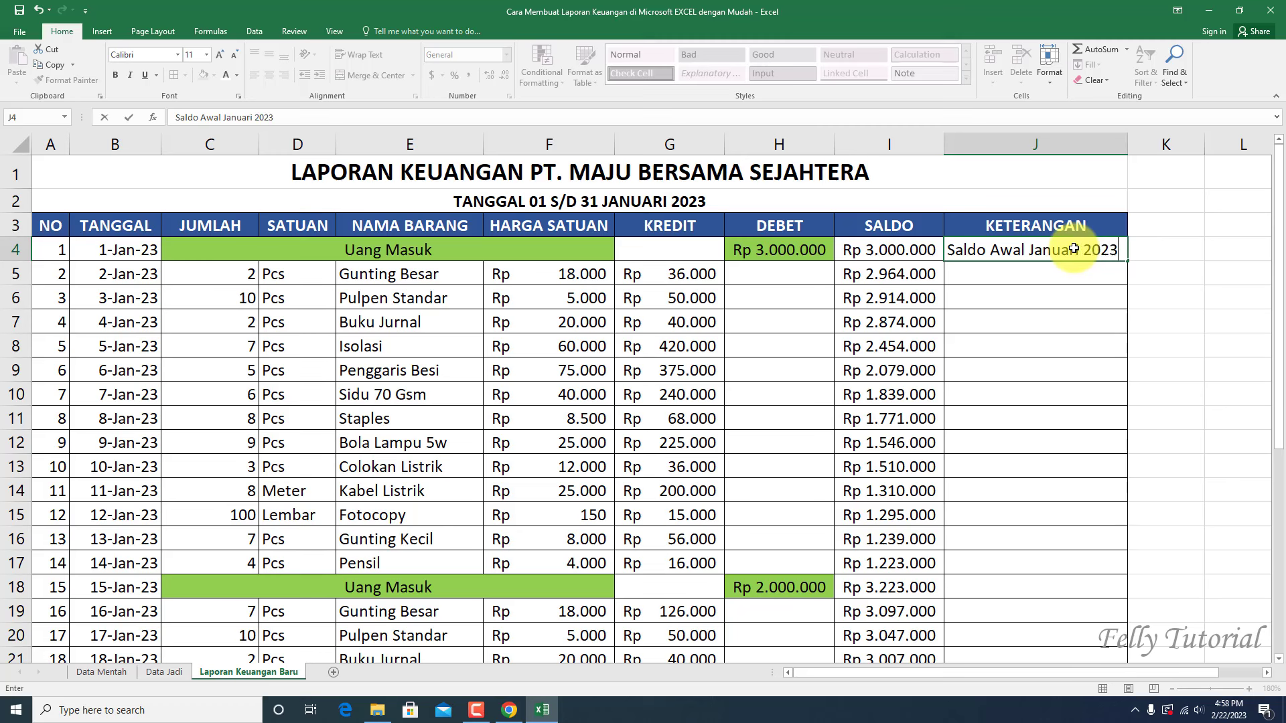
Step: Enter the note 'Pemasukan di Minggu ke 2' in J18 and widen the KETERANGAN column
{"action": "left_click", "coordinate": [1009, 587]}
{"action": "type", "text": "Pemasukan di Minggu ke 2"}
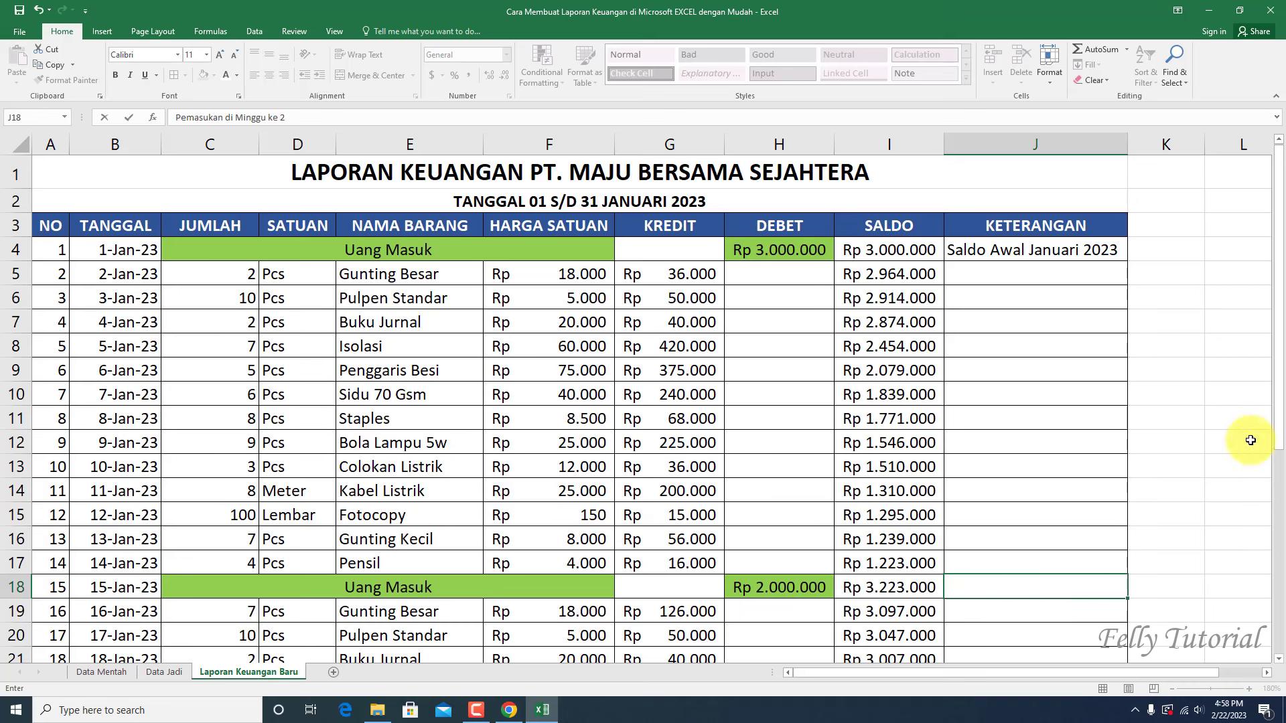
{"action": "scroll", "coordinate": [1151, 167], "scroll_direction": "down", "scroll_amount": 7}
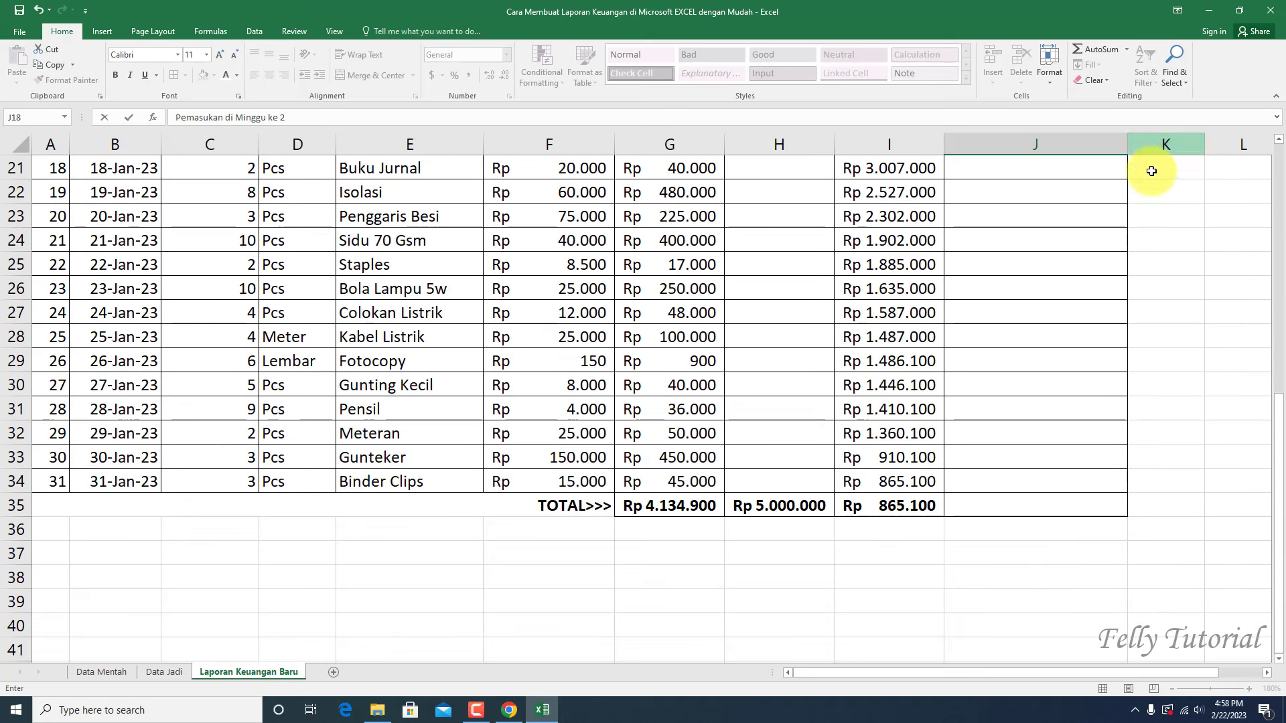
{"action": "scroll", "coordinate": [1159, 250], "scroll_direction": "up", "scroll_amount": 7}
{"action": "left_click", "coordinate": [1132, 147]}
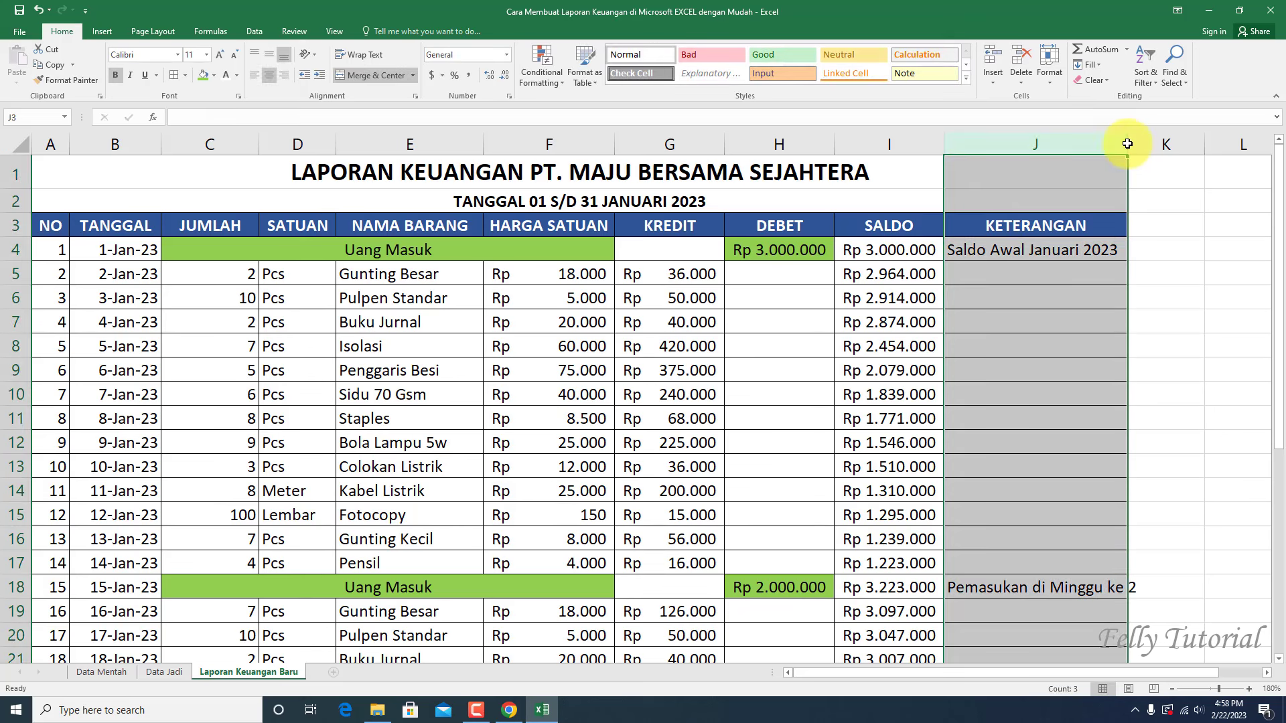
{"action": "left_click_drag", "start_coordinate": [1129, 144], "coordinate": [1152, 144]}
{"action": "left_click", "coordinate": [1052, 322]}
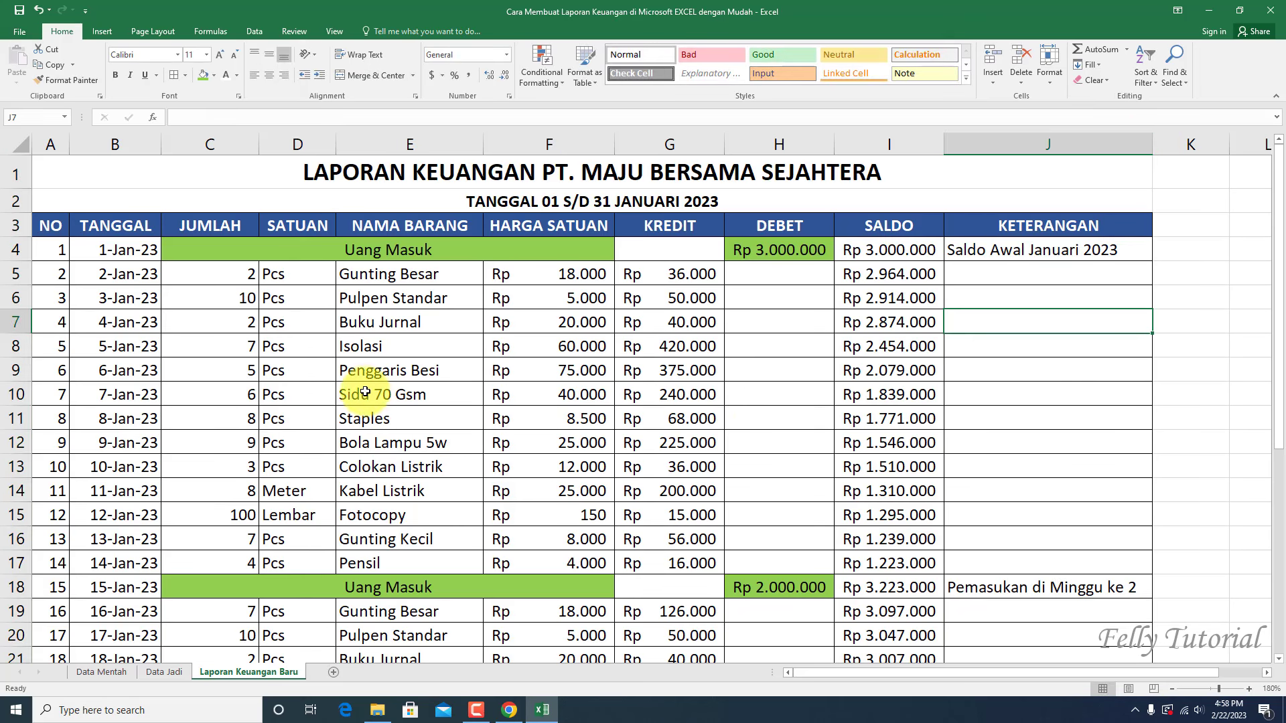
Step: Add the note 'Untuk Toko' in J13 for the Colokan Listrik entry
{"action": "left_click", "coordinate": [977, 467]}
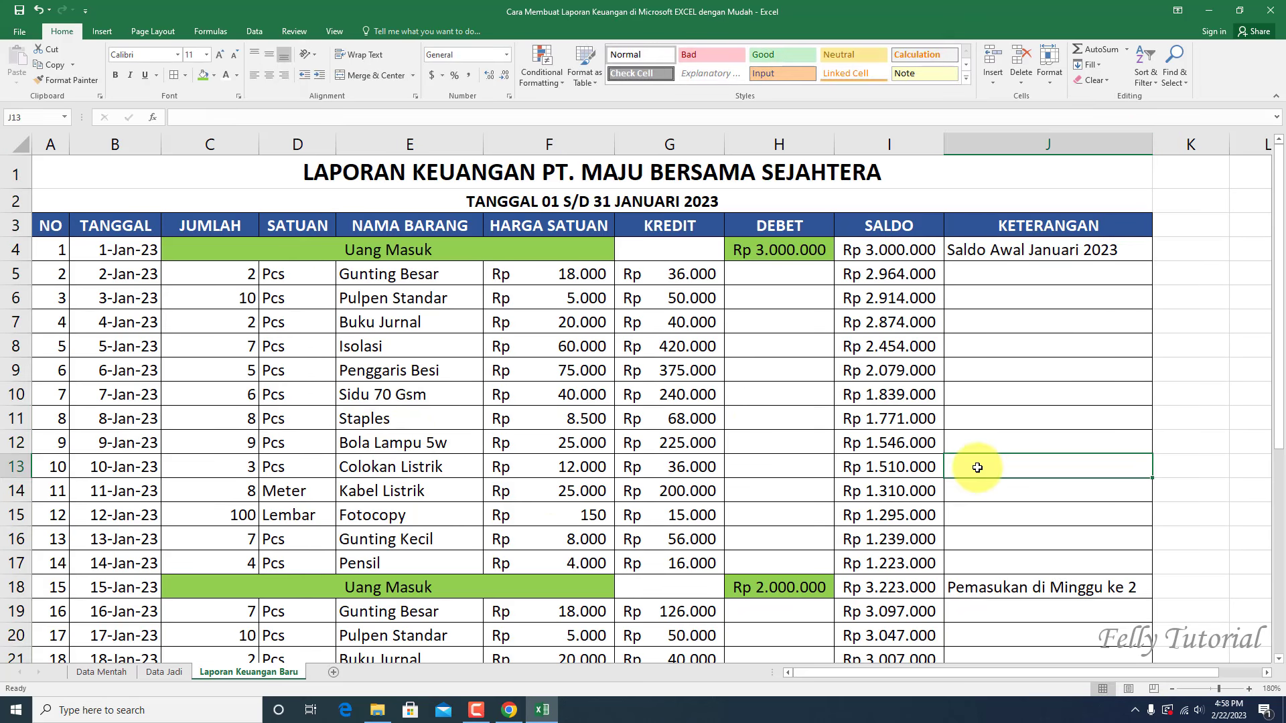
{"action": "type", "text": "Untuk Toko"}
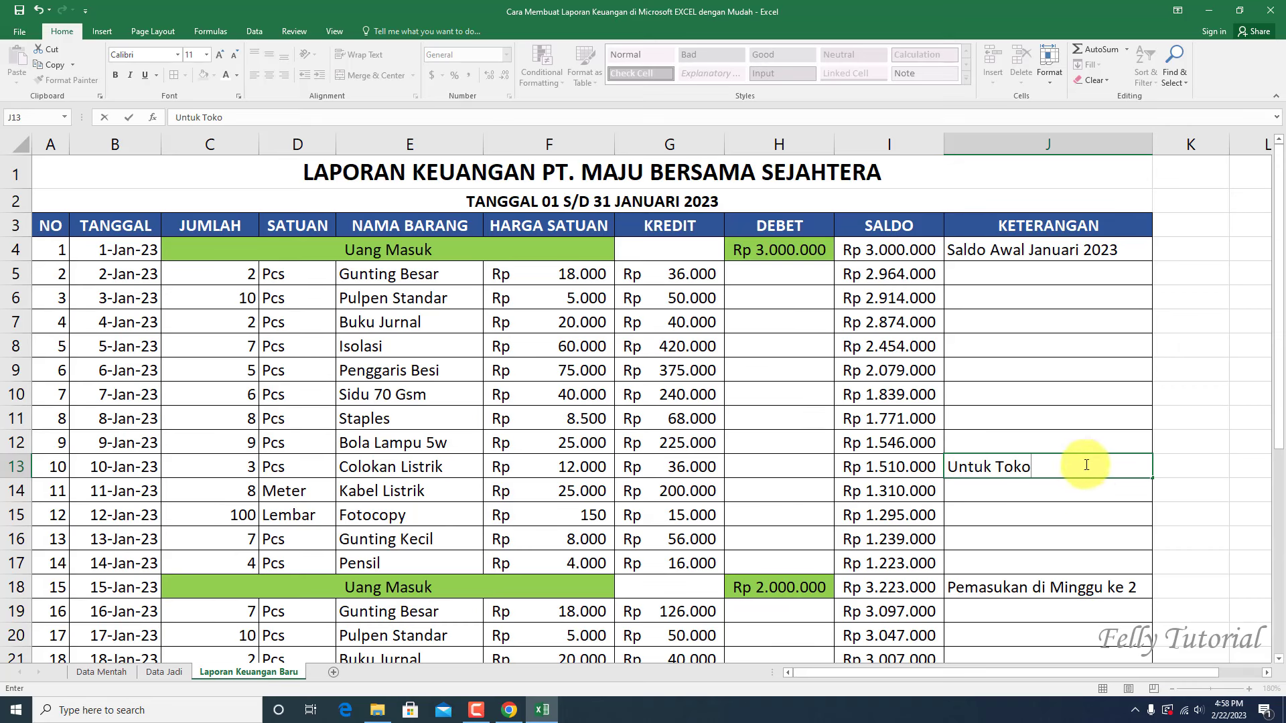
{"action": "left_click", "coordinate": [1102, 389]}
{"action": "scroll", "coordinate": [1099, 401], "scroll_direction": "down", "scroll_amount": 5}
{"action": "scroll", "coordinate": [1019, 414], "scroll_direction": "up", "scroll_amount": 5}
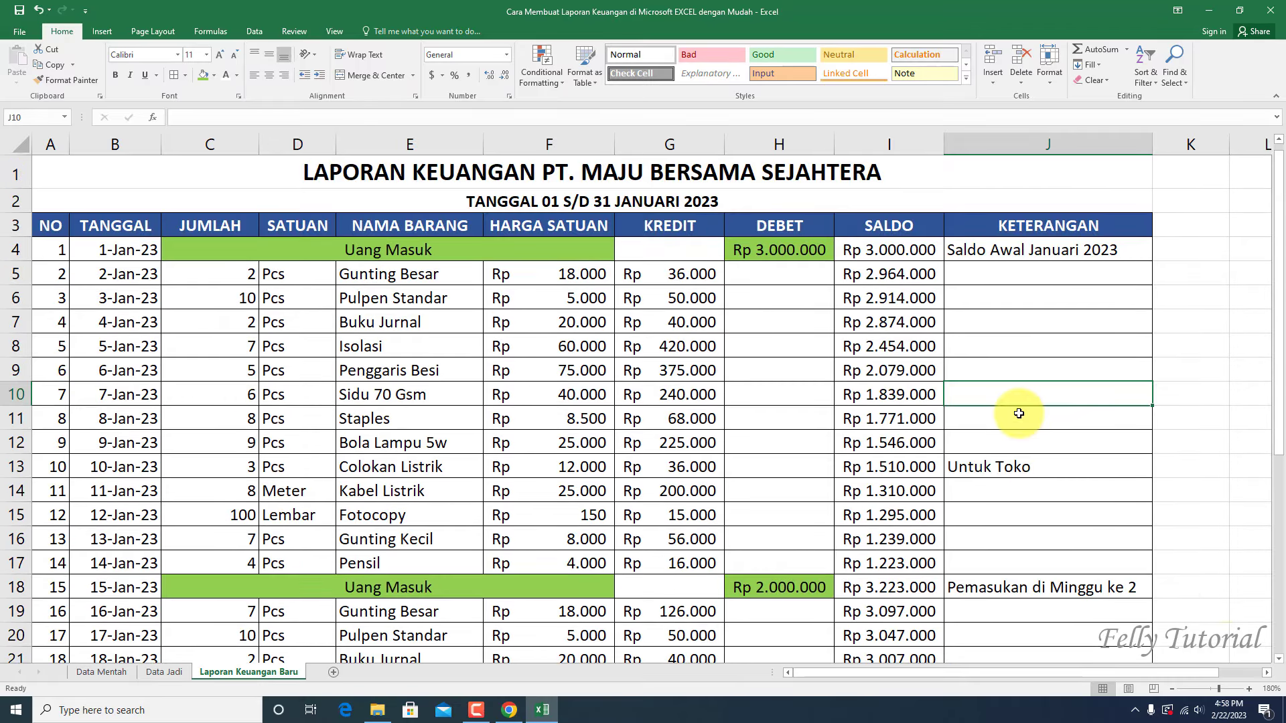
{"action": "left_click", "coordinate": [1171, 688]}
Step: AutoFit columns I, H and G so the SALDO, DEBET and KREDIT amounts display
{"action": "left_click", "coordinate": [1171, 688]}
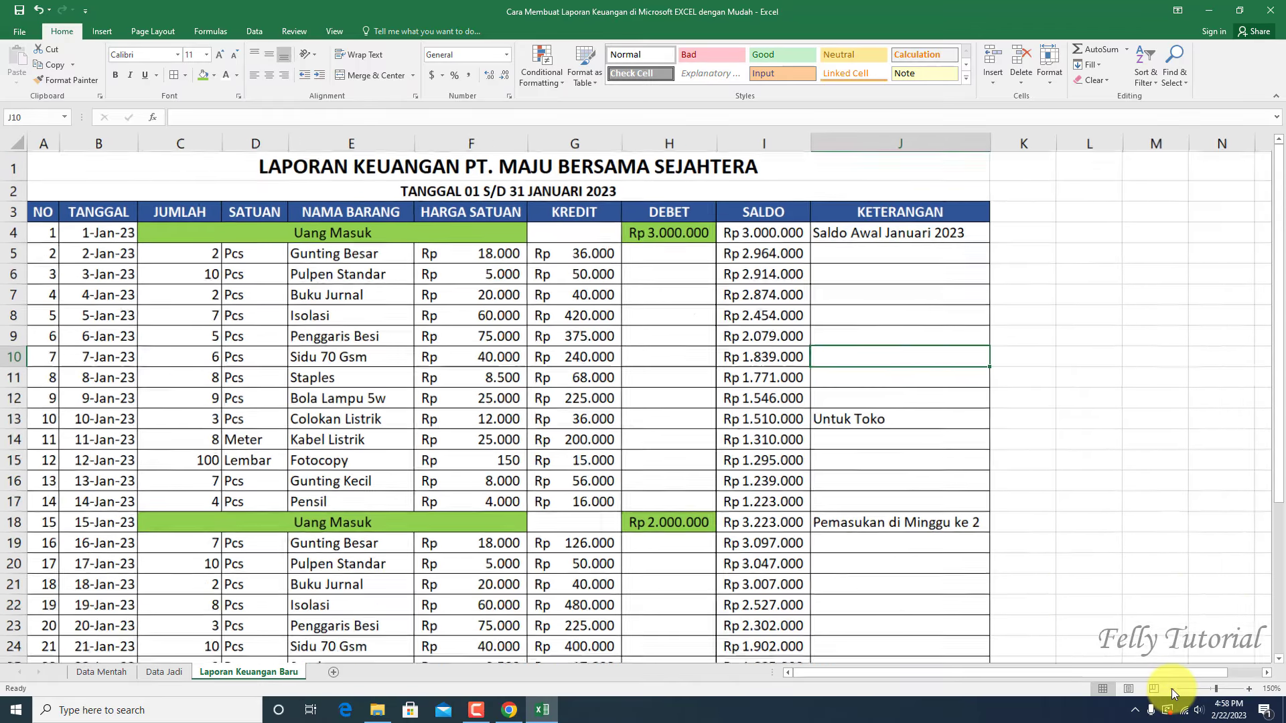
{"action": "left_click", "coordinate": [1171, 689]}
{"action": "left_click", "coordinate": [1171, 688]}
{"action": "scroll", "coordinate": [938, 503], "scroll_direction": "down", "scroll_amount": 2}
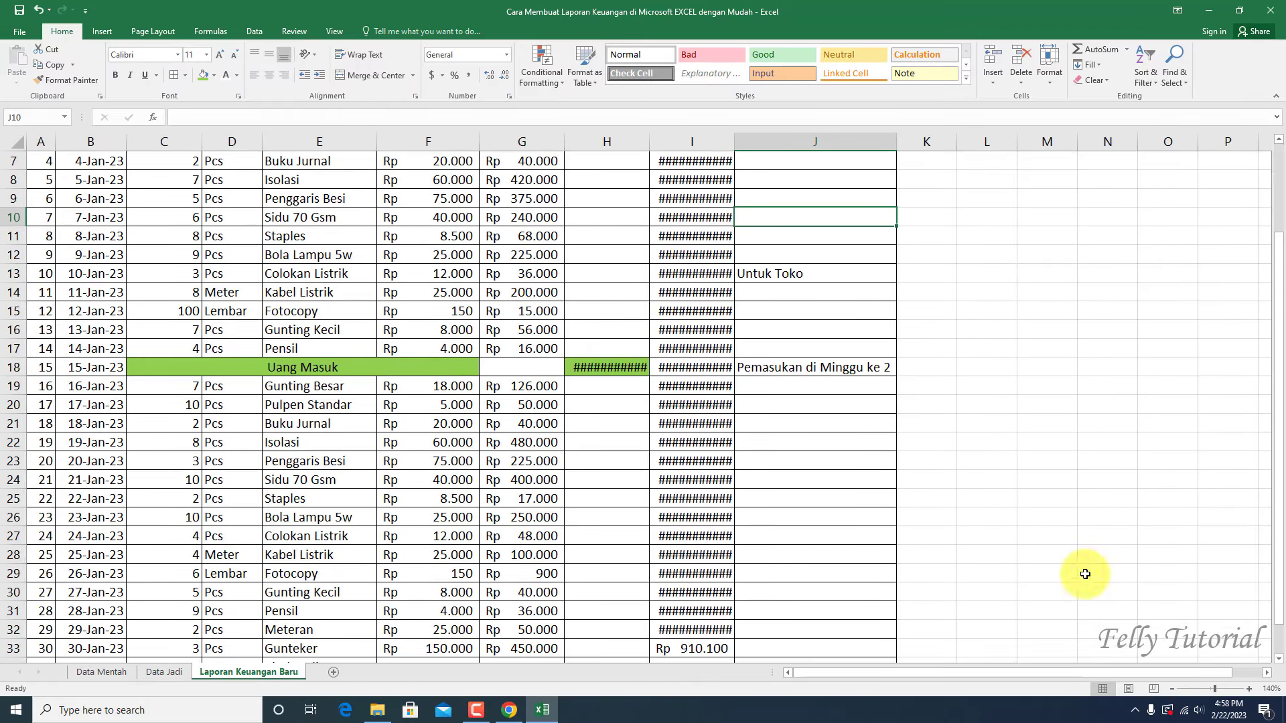
{"action": "double_click", "coordinate": [736, 139]}
{"action": "scroll", "coordinate": [850, 355], "scroll_direction": "down", "scroll_amount": 3}
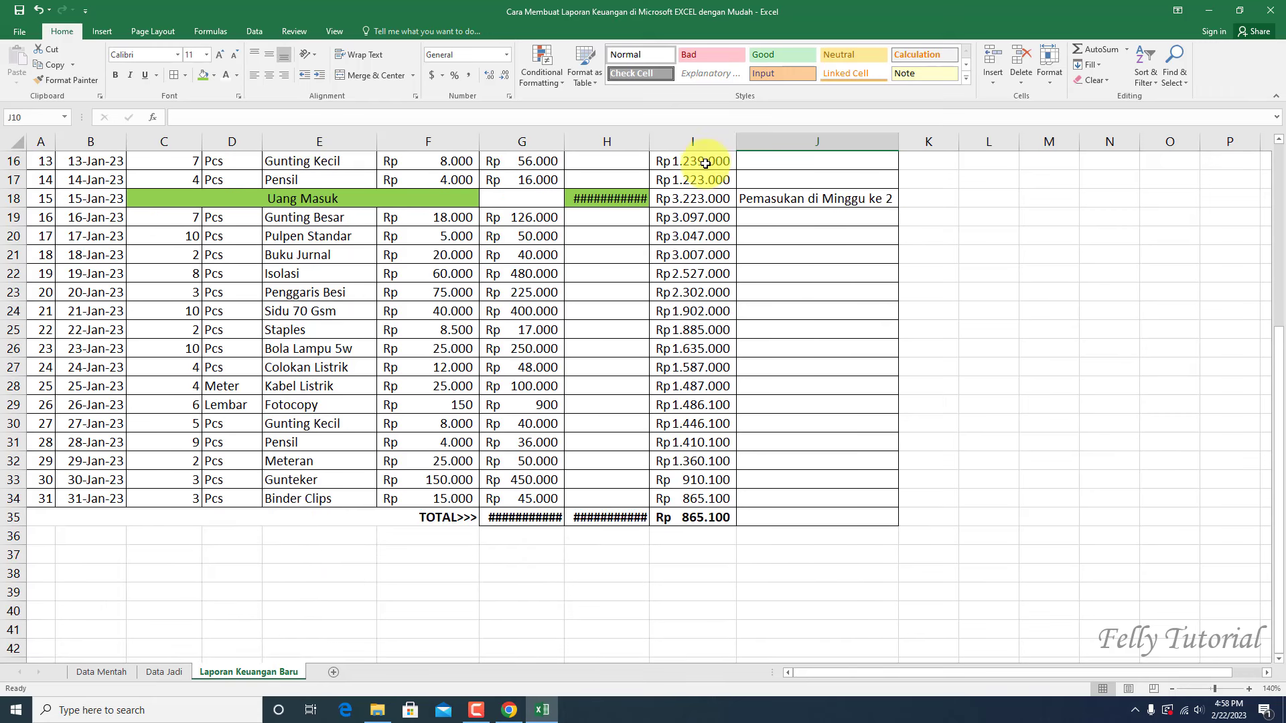
{"action": "double_click", "coordinate": [649, 143]}
{"action": "double_click", "coordinate": [565, 142]}
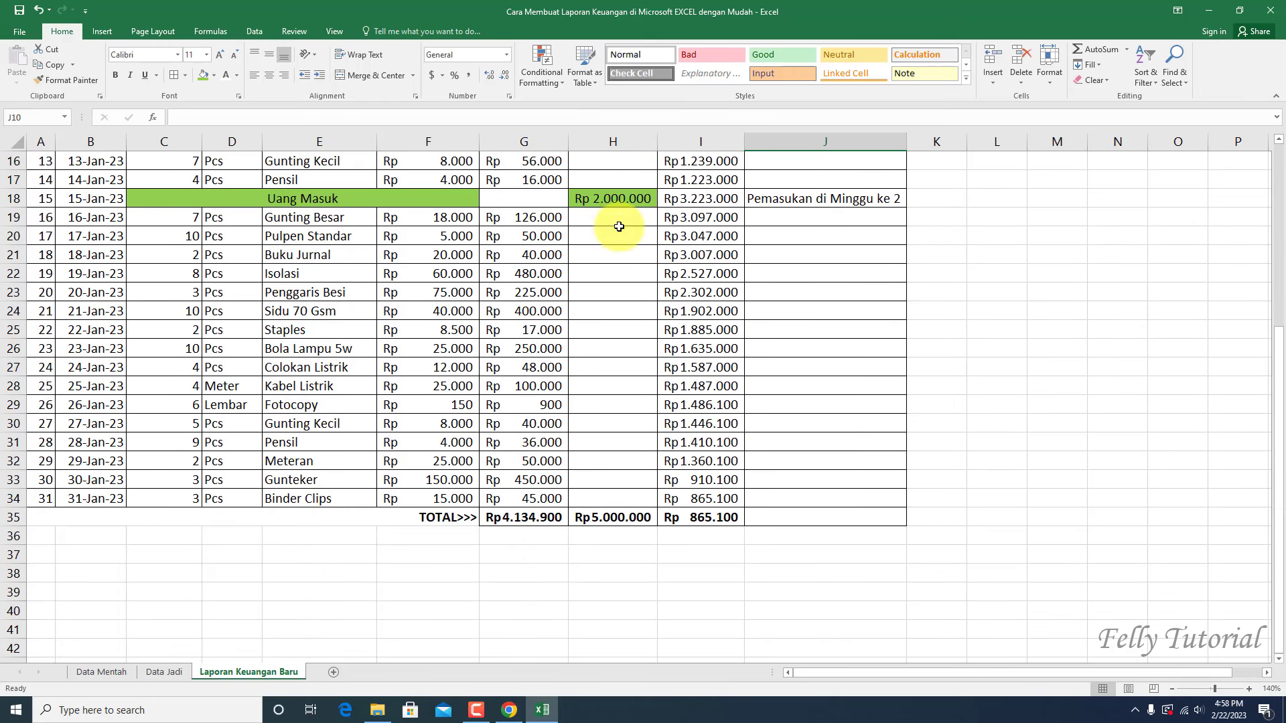
{"action": "left_click", "coordinate": [335, 517]}
{"action": "scroll", "coordinate": [264, 584], "scroll_direction": "down", "scroll_amount": 2}
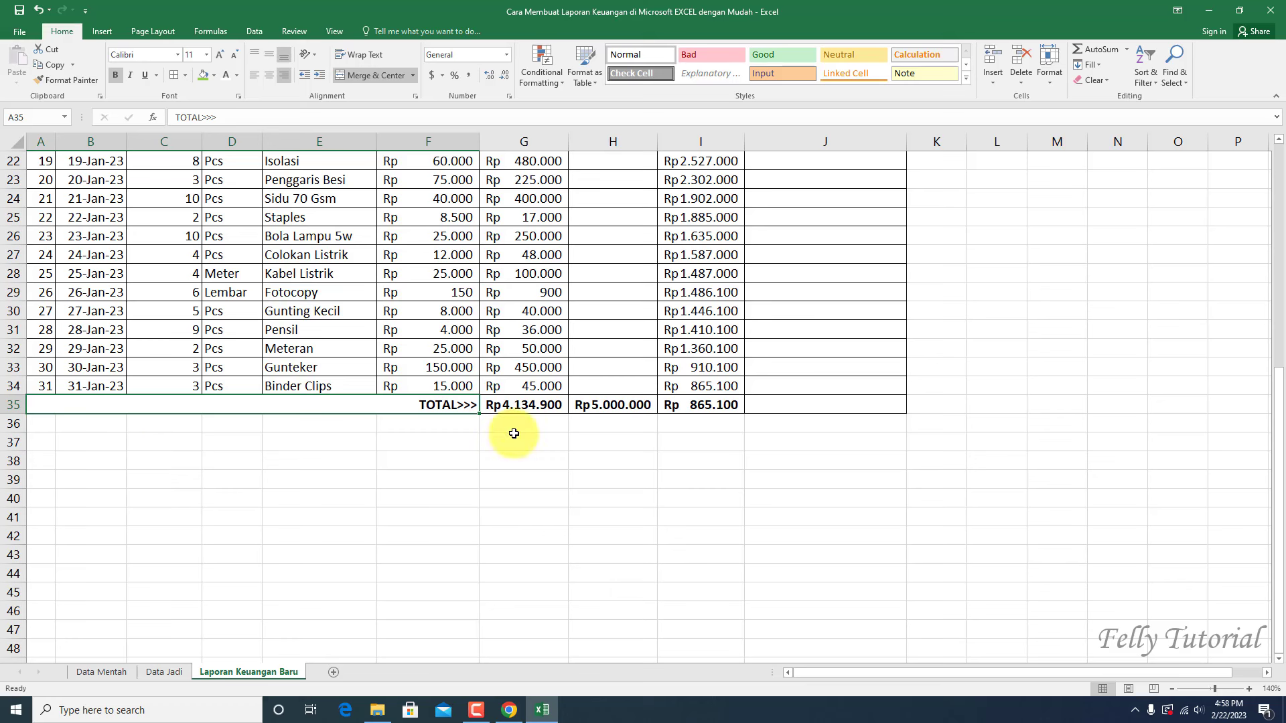
Step: Check the Data Jadi sheet for reference, then return to cell G38 on Laporan Keuangan Baru
{"action": "left_click", "coordinate": [514, 443]}
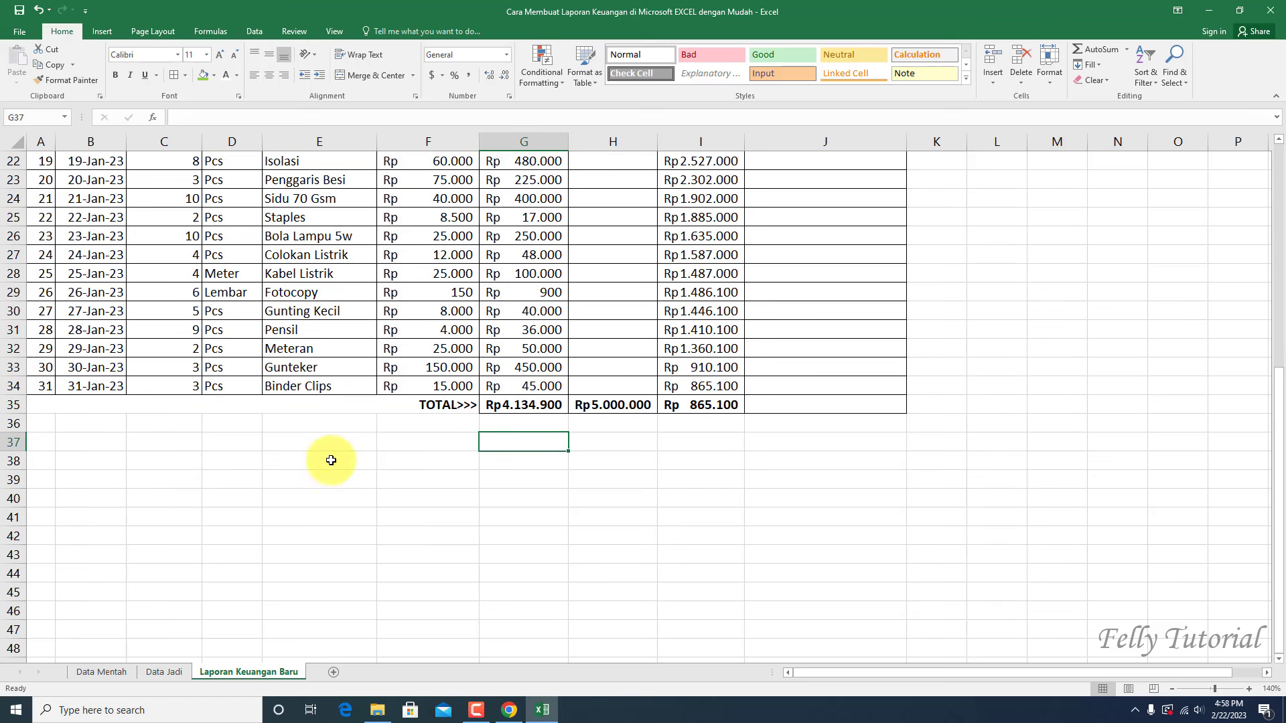
{"action": "left_click", "coordinate": [78, 460]}
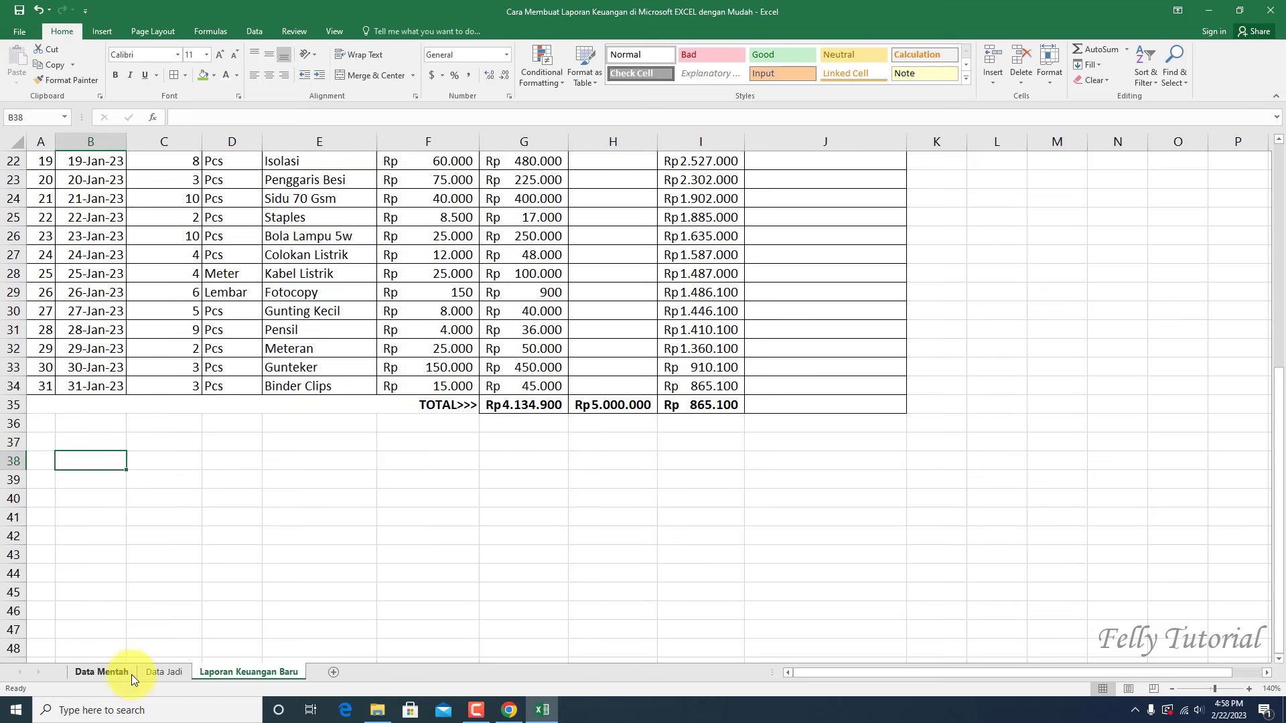
{"action": "left_click", "coordinate": [163, 672]}
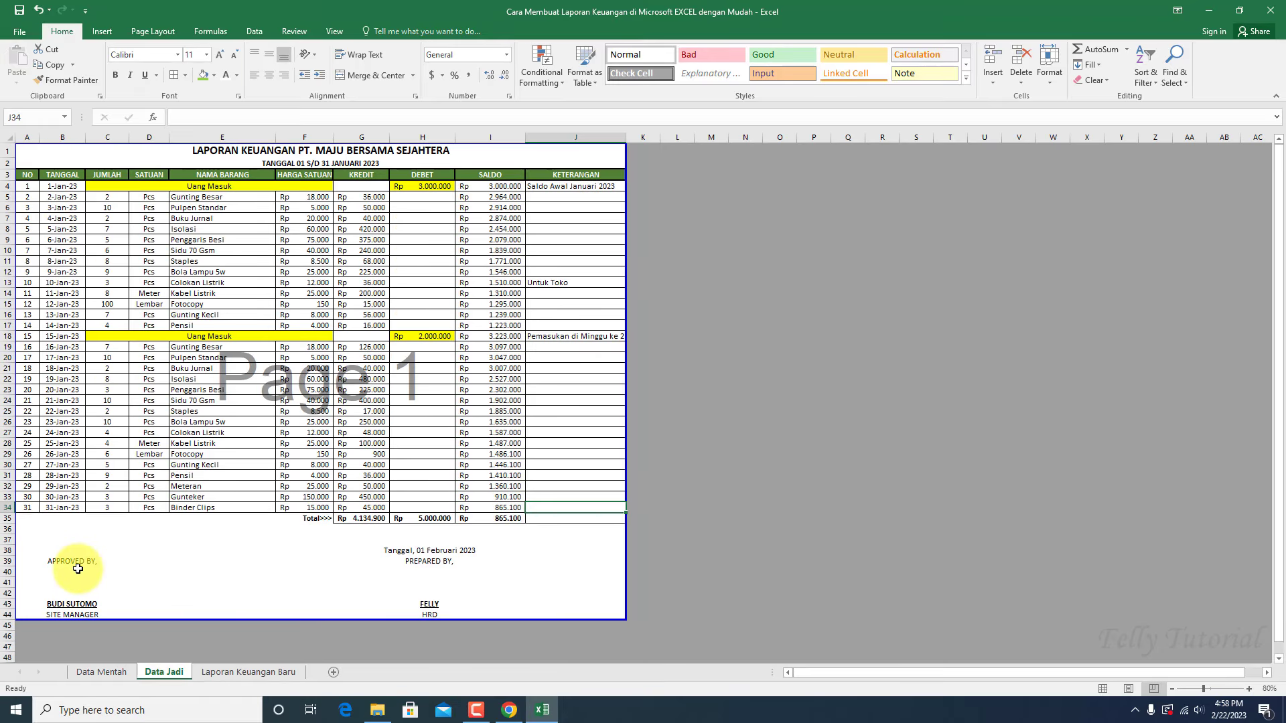
{"action": "left_click", "coordinate": [248, 672]}
{"action": "left_click", "coordinate": [512, 461]}
Step: Enter 'Tanggal 01 Februari 2023', 'PREPARED BY', the preparer's name and 'HRD' in G38–G44
{"action": "type", "text": "T"}
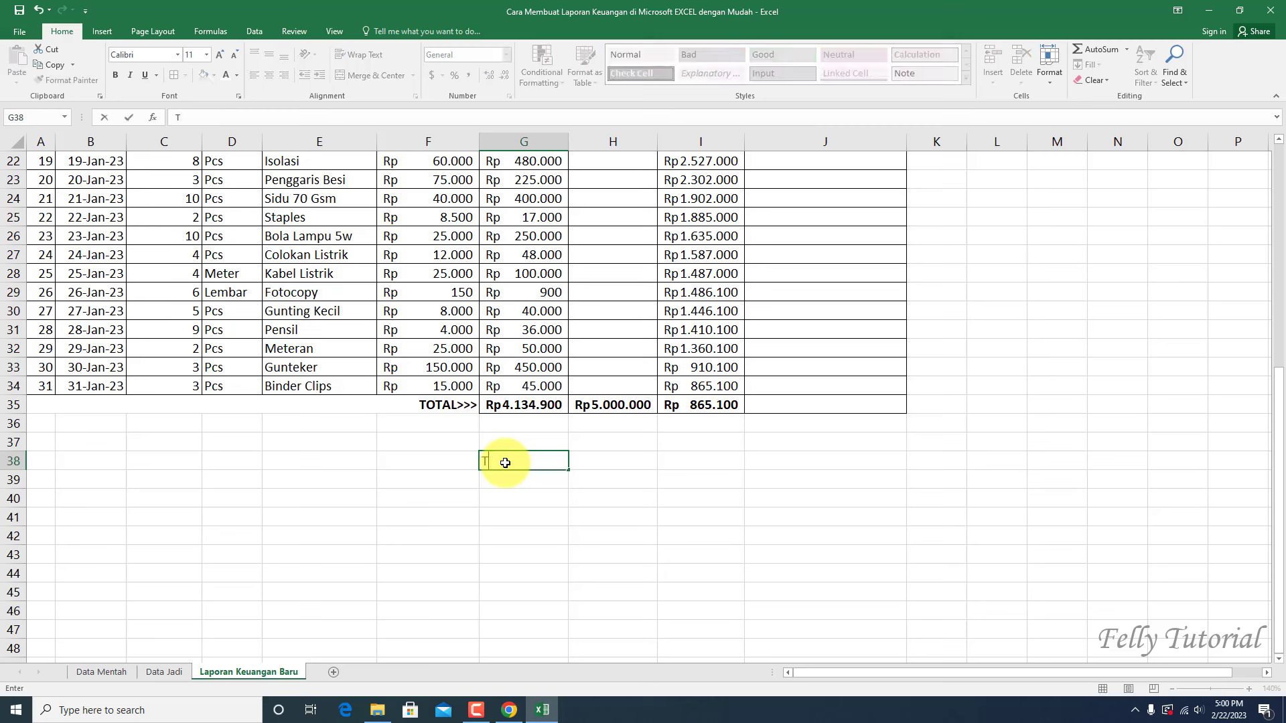
{"action": "type", "text": "anggal 01 F"}
{"action": "type", "text": "ebru"}
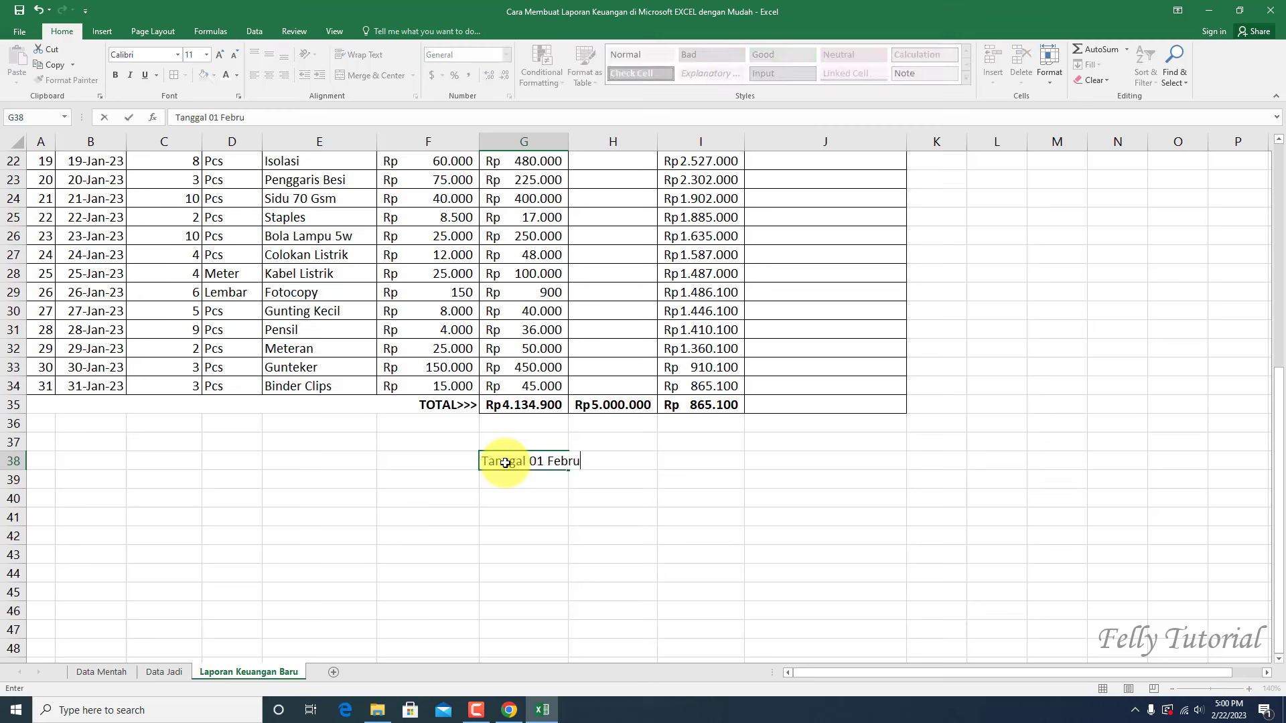
{"action": "type", "text": "ari 2023"}
{"action": "key", "text": "Return"}
{"action": "type", "text": "PRE"}
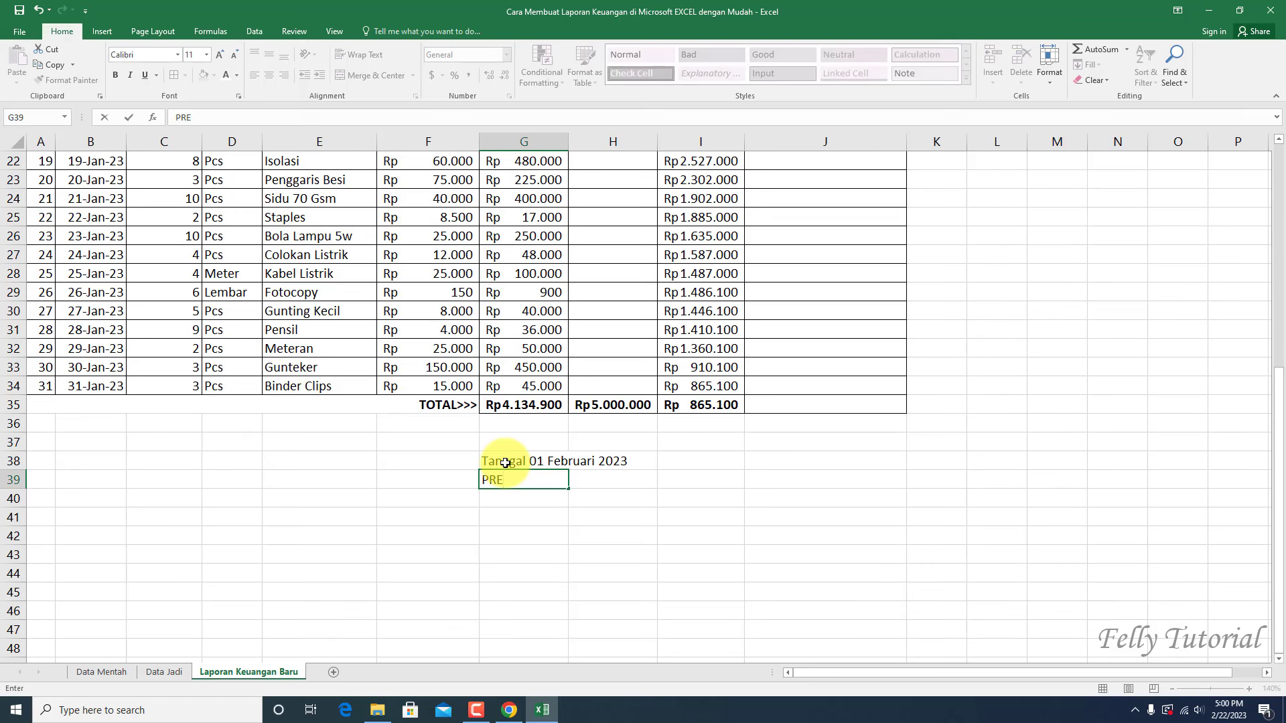
{"action": "type", "text": "PARE"}
{"action": "key", "text": "Return"}
{"action": "key", "text": "Return"}
{"action": "key", "text": "Return"}
{"action": "key", "text": "Return"}
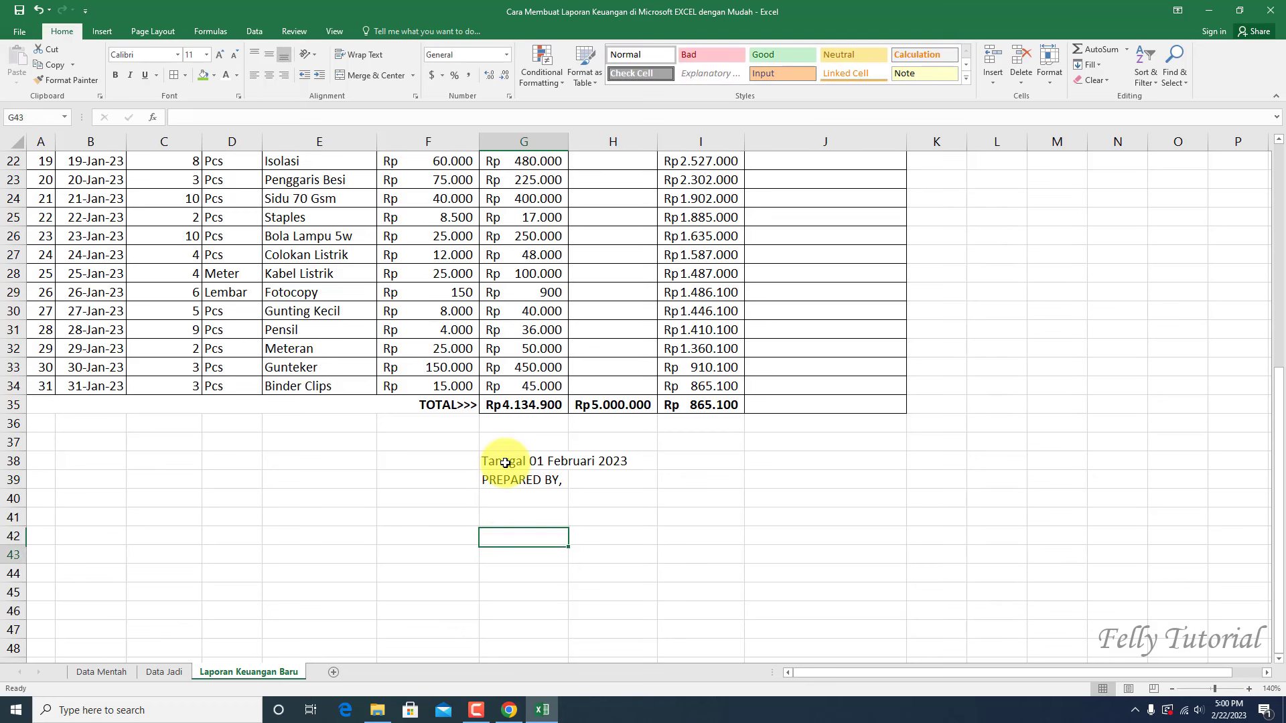
{"action": "type", "text": "FELLY"}
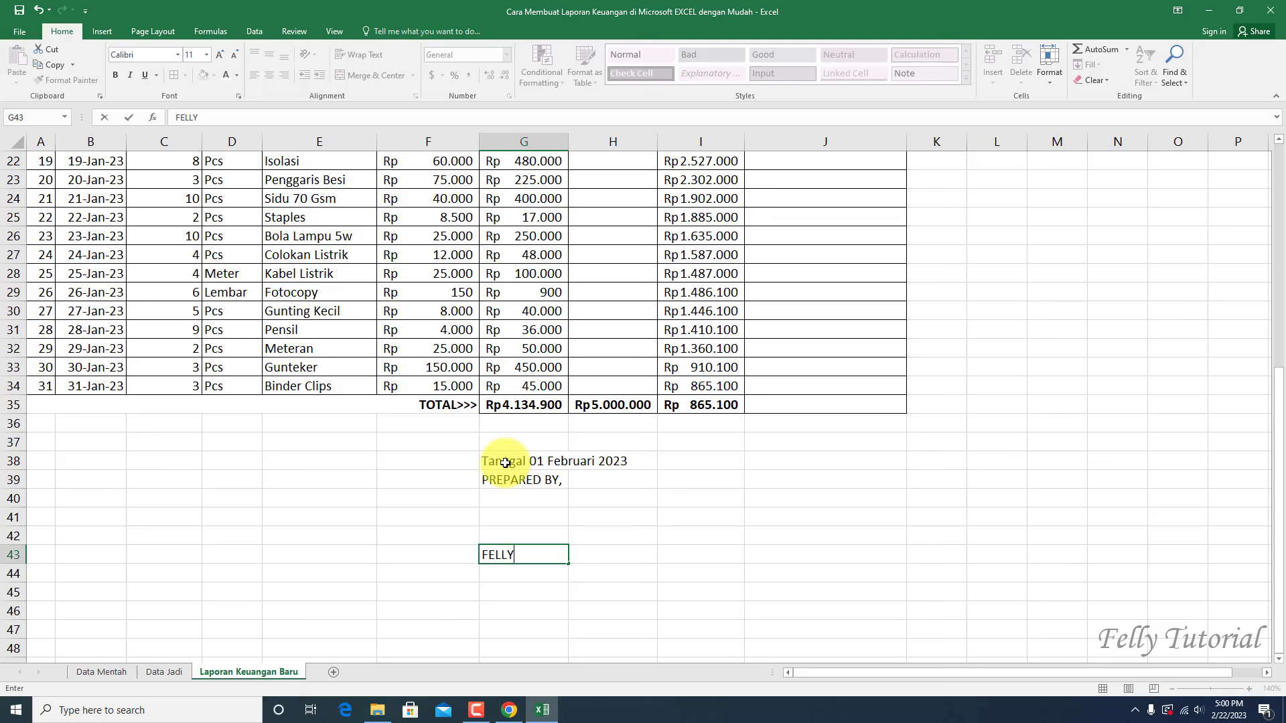
{"action": "key", "text": "Return"}
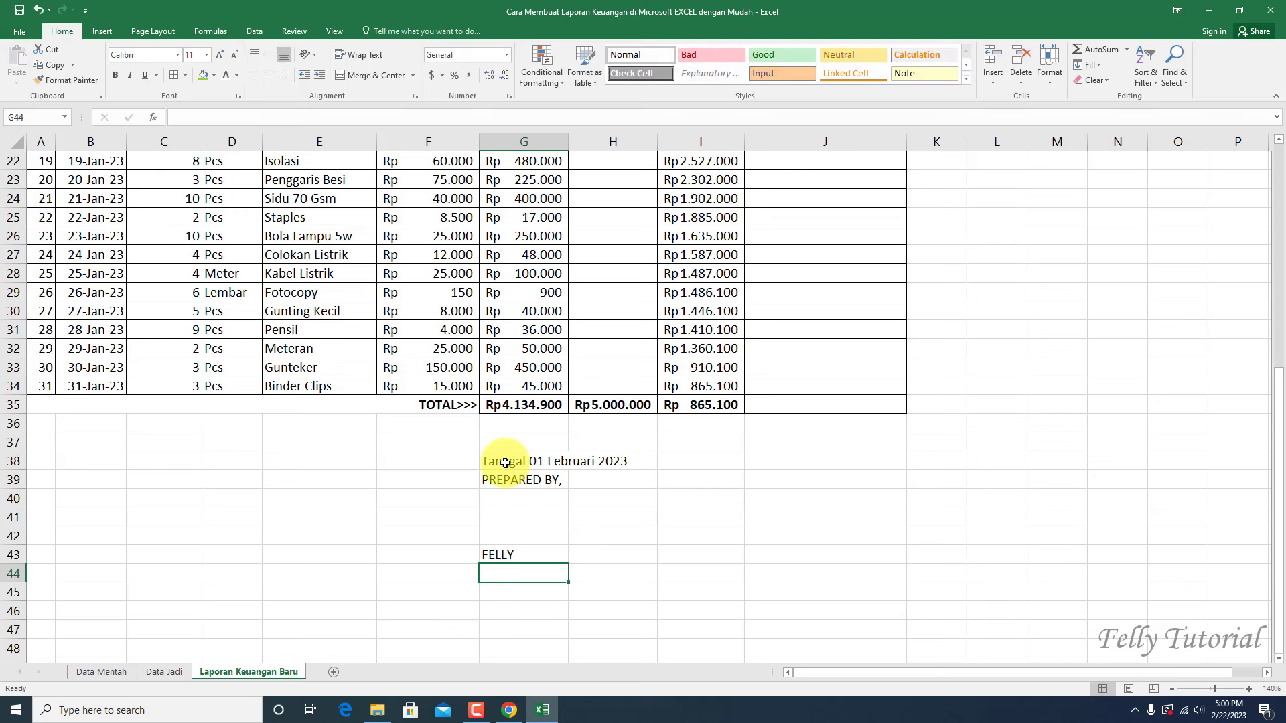
{"action": "type", "text": "HRD"}
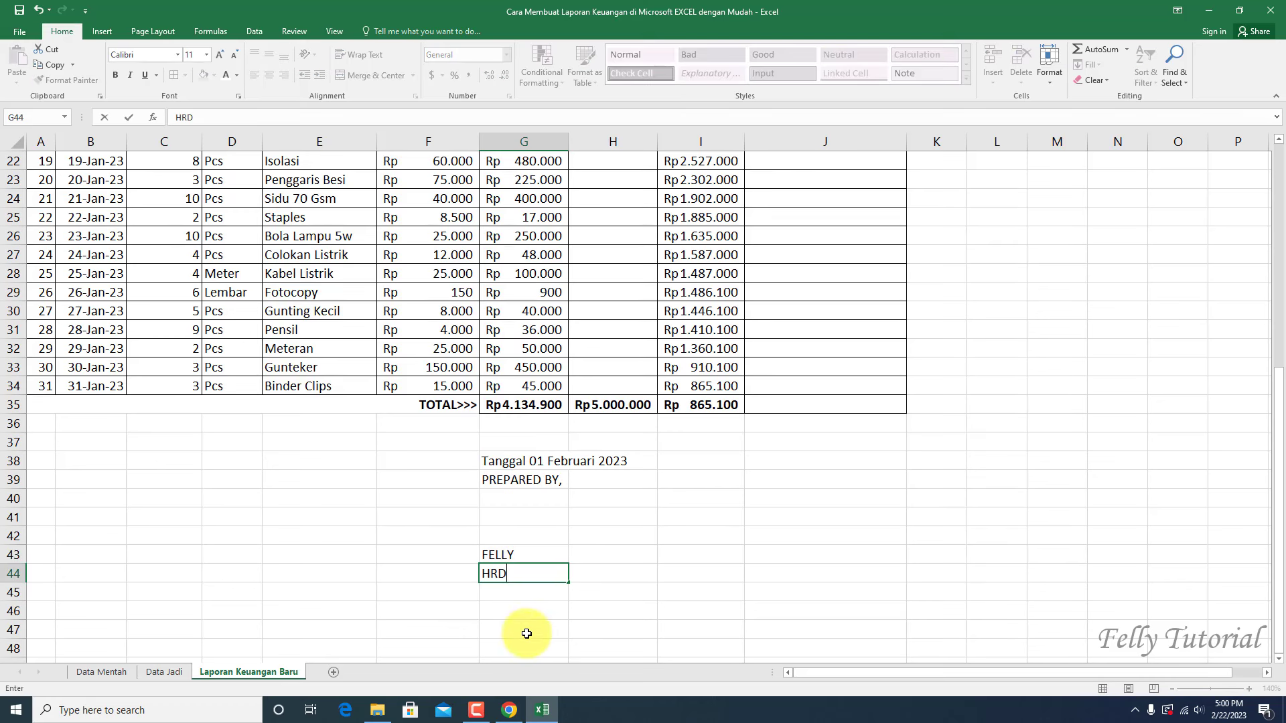
{"action": "key", "text": "Return"}
Step: Merge each row of G38:J44 across the columns and centre the text
{"action": "mouse_move", "coordinate": [497, 462]}
{"action": "left_mouse_down"}
{"action": "mouse_move", "coordinate": [666, 464]}
{"action": "mouse_move", "coordinate": [729, 581]}
{"action": "mouse_move", "coordinate": [795, 564]}
{"action": "left_mouse_up"}
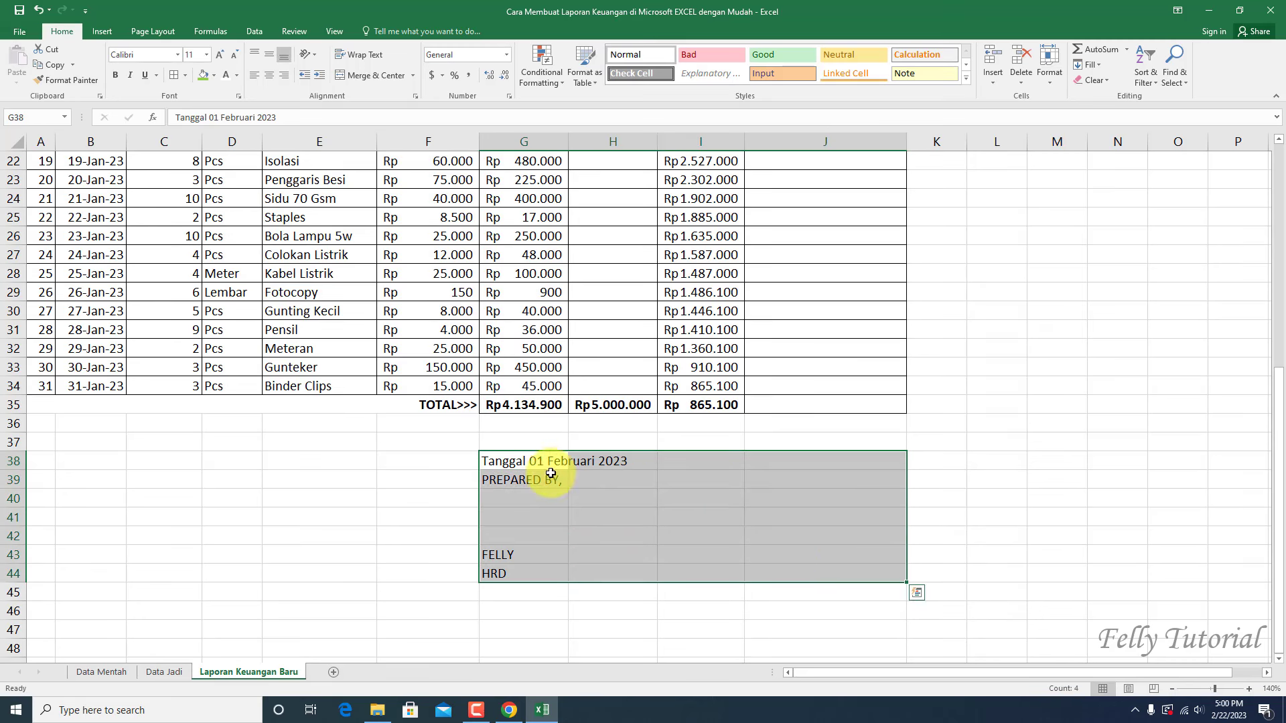
{"action": "left_click", "coordinate": [413, 76]}
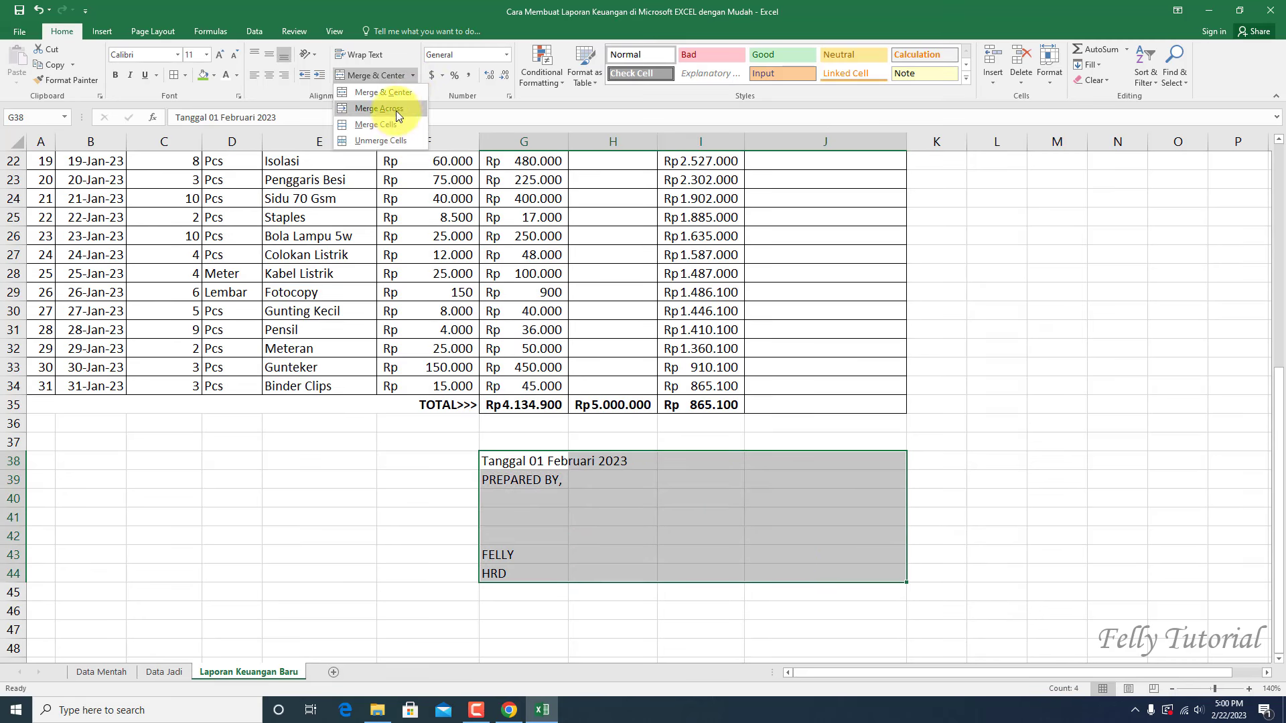
{"action": "left_click", "coordinate": [395, 109]}
{"action": "left_click", "coordinate": [268, 77]}
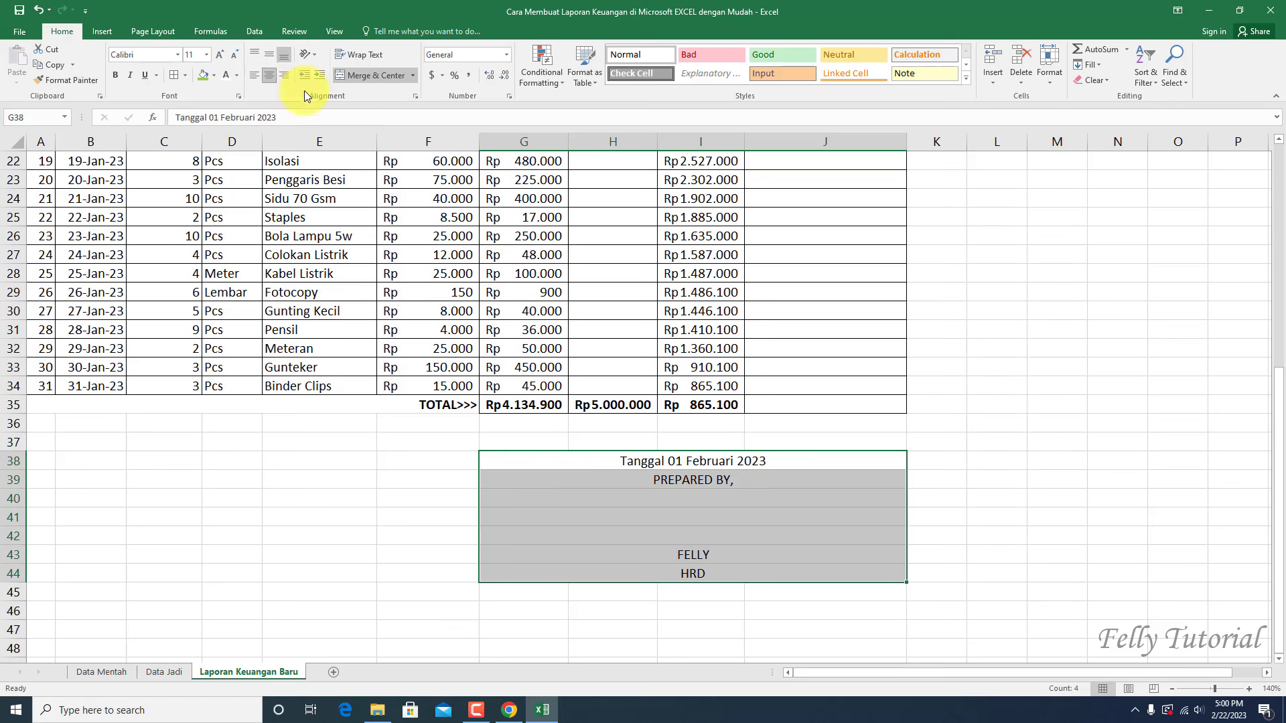
Step: Make the preparer's name in row 43 bold and underlined
{"action": "left_click", "coordinate": [769, 464]}
{"action": "left_click", "coordinate": [695, 558]}
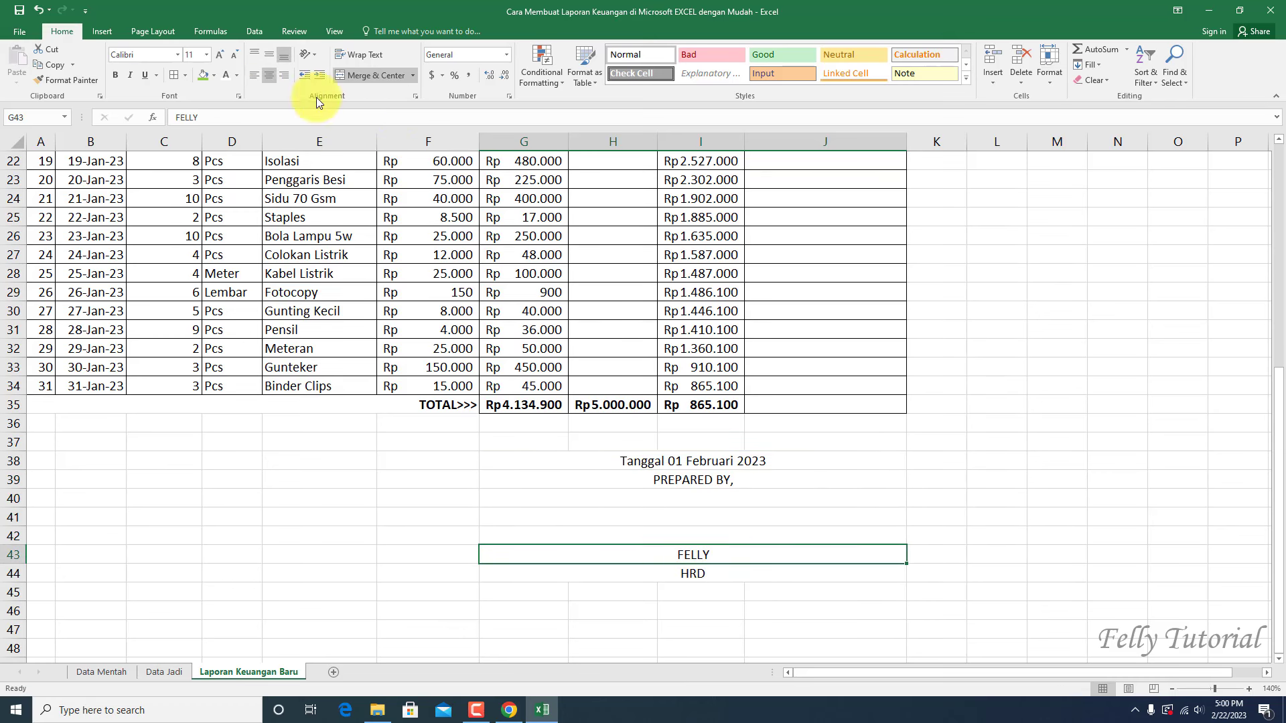
{"action": "left_click", "coordinate": [115, 75]}
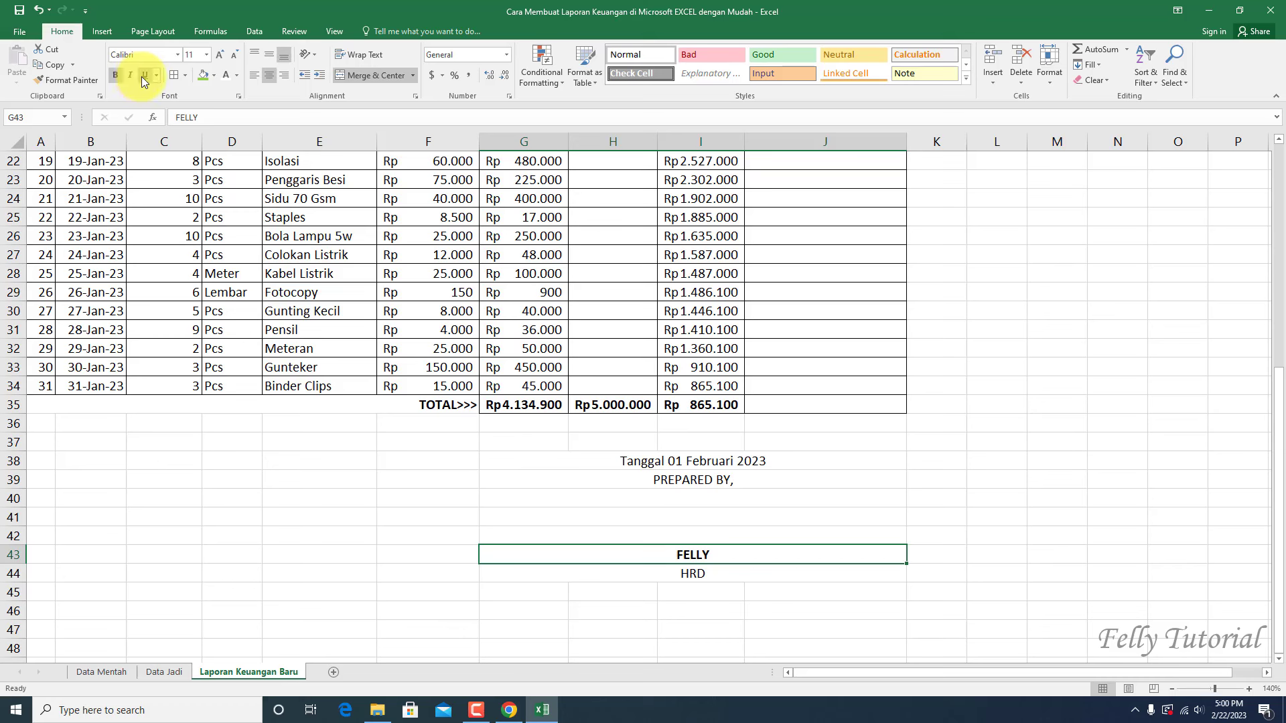
{"action": "left_click", "coordinate": [142, 78]}
{"action": "left_click", "coordinate": [839, 460]}
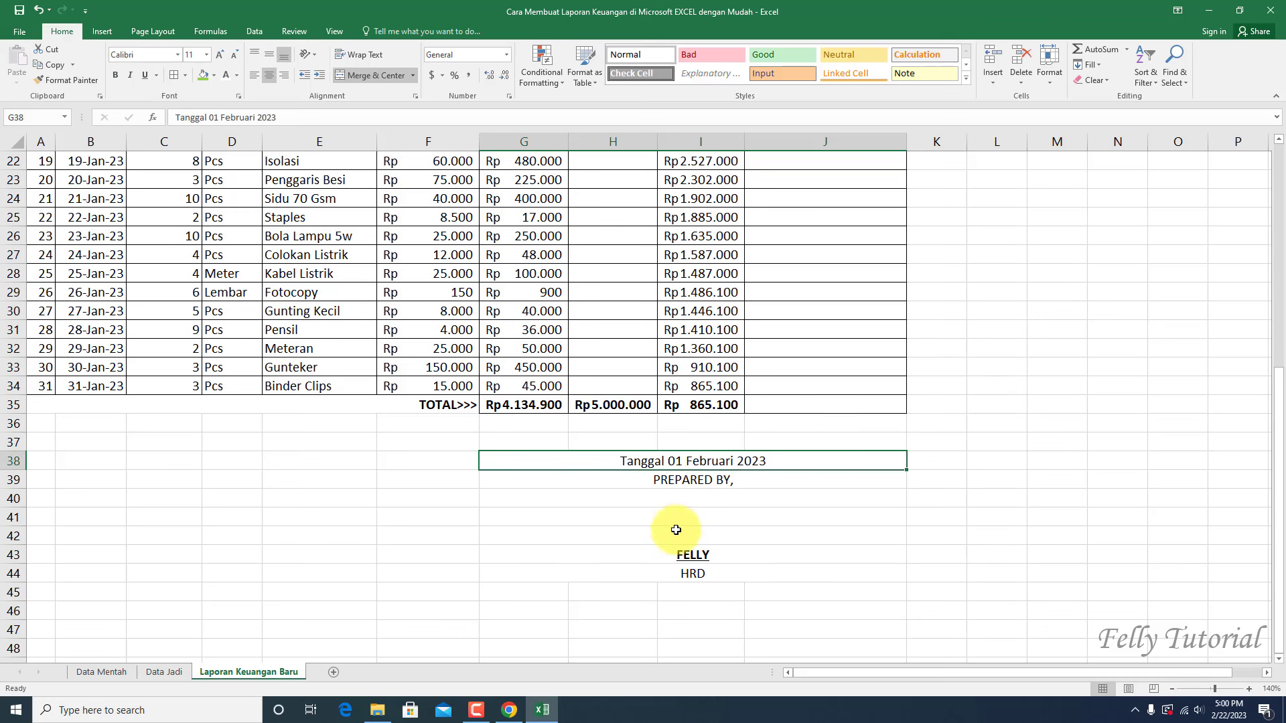
{"action": "left_click", "coordinate": [833, 536]}
Step: Enter 'APPROVED BY', the approver's name and 'SITE MANAGER' in B39, B43 and B44
{"action": "left_click", "coordinate": [75, 480]}
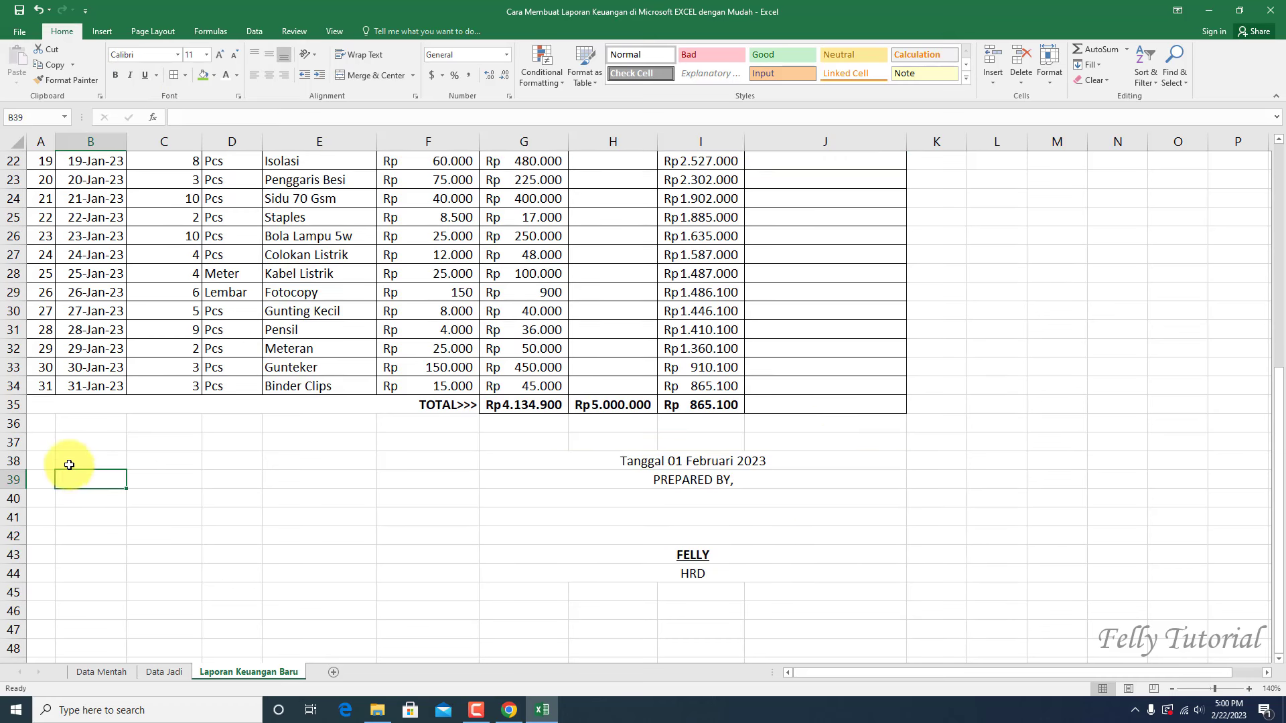
{"action": "left_click", "coordinate": [69, 464]}
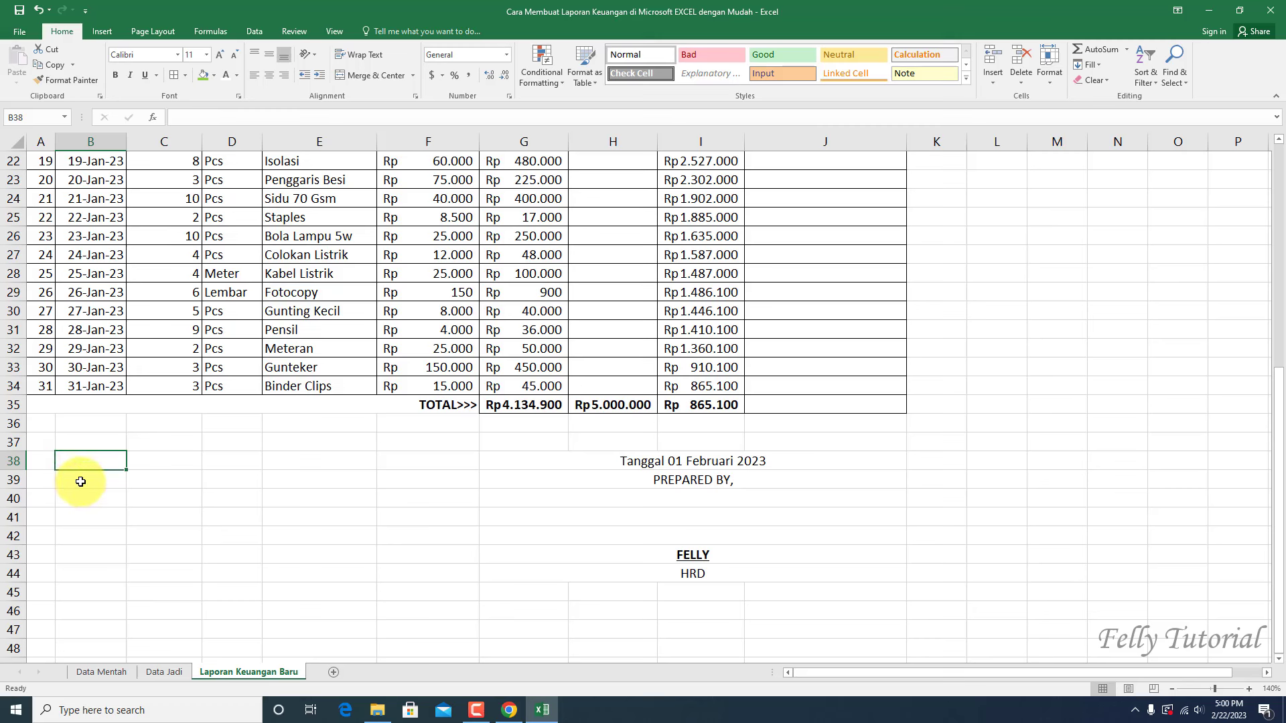
{"action": "left_click", "coordinate": [81, 481]}
{"action": "type", "text": "A"}
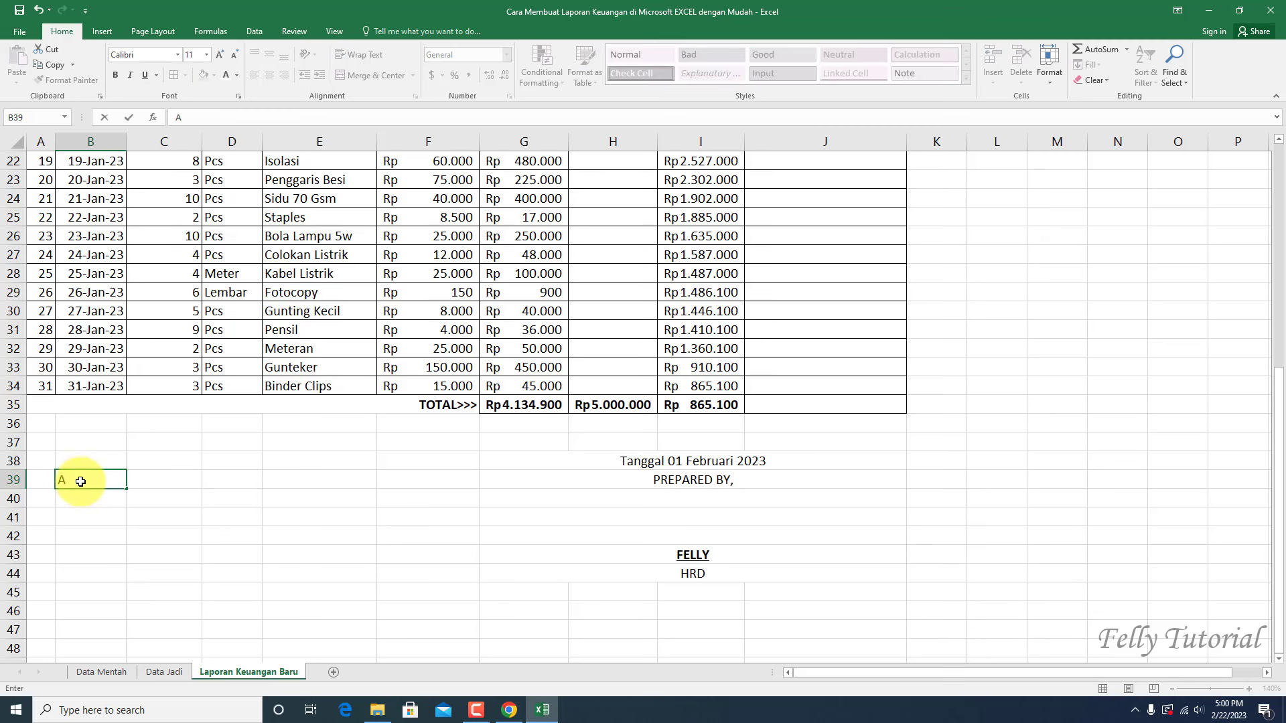
{"action": "type", "text": "PPROVED BY,"}
{"action": "key", "text": "Return"}
{"action": "key", "text": "Return"}
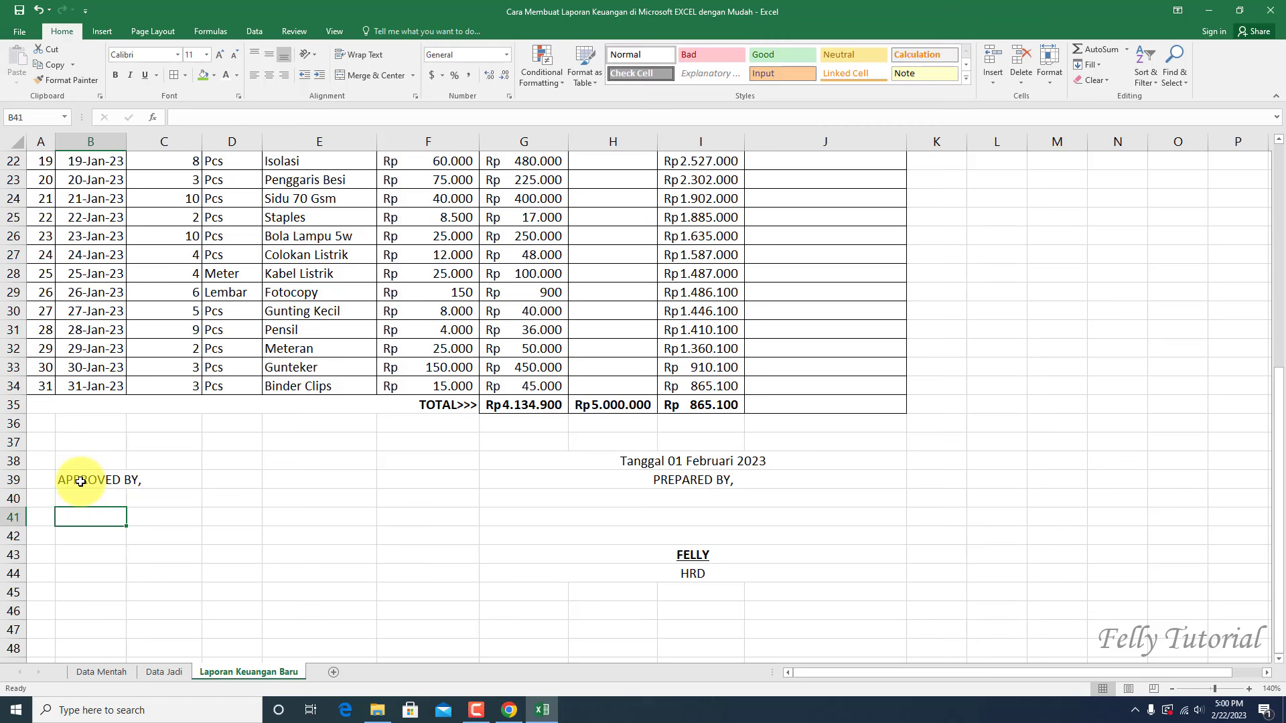
{"action": "key", "text": "Return"}
{"action": "key", "text": "Return"}
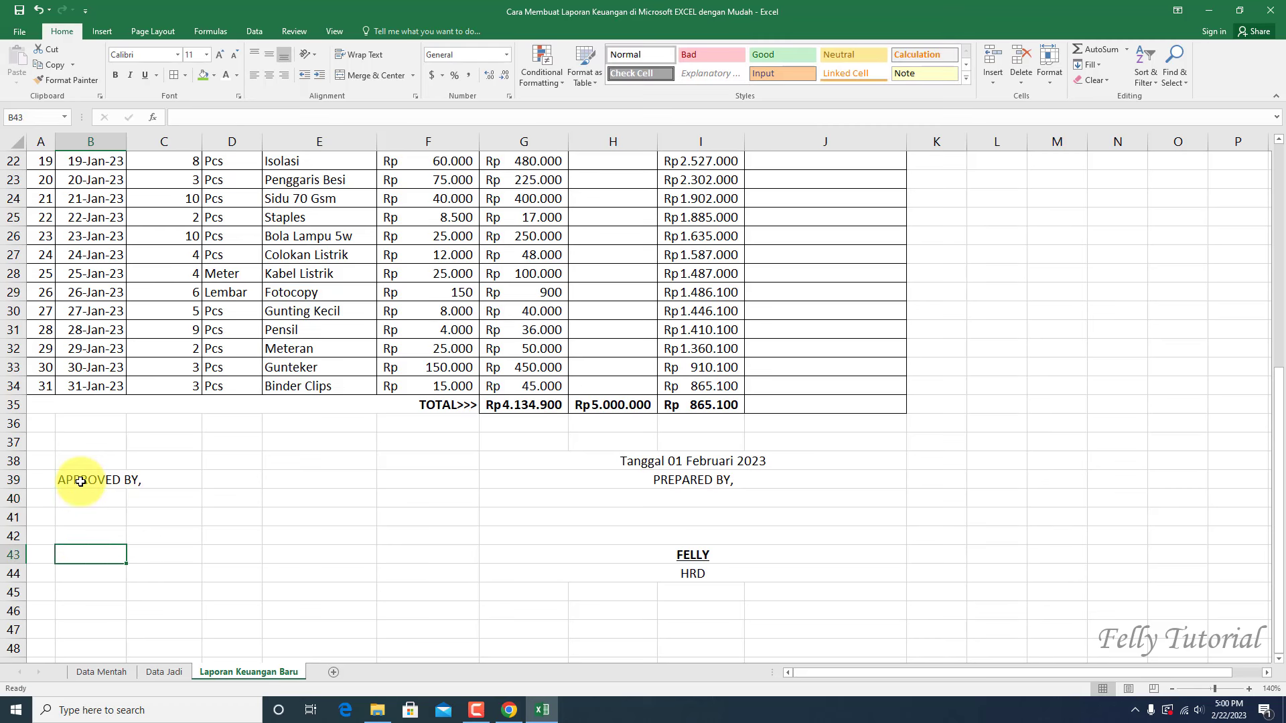
{"action": "type", "text": "BUDI"}
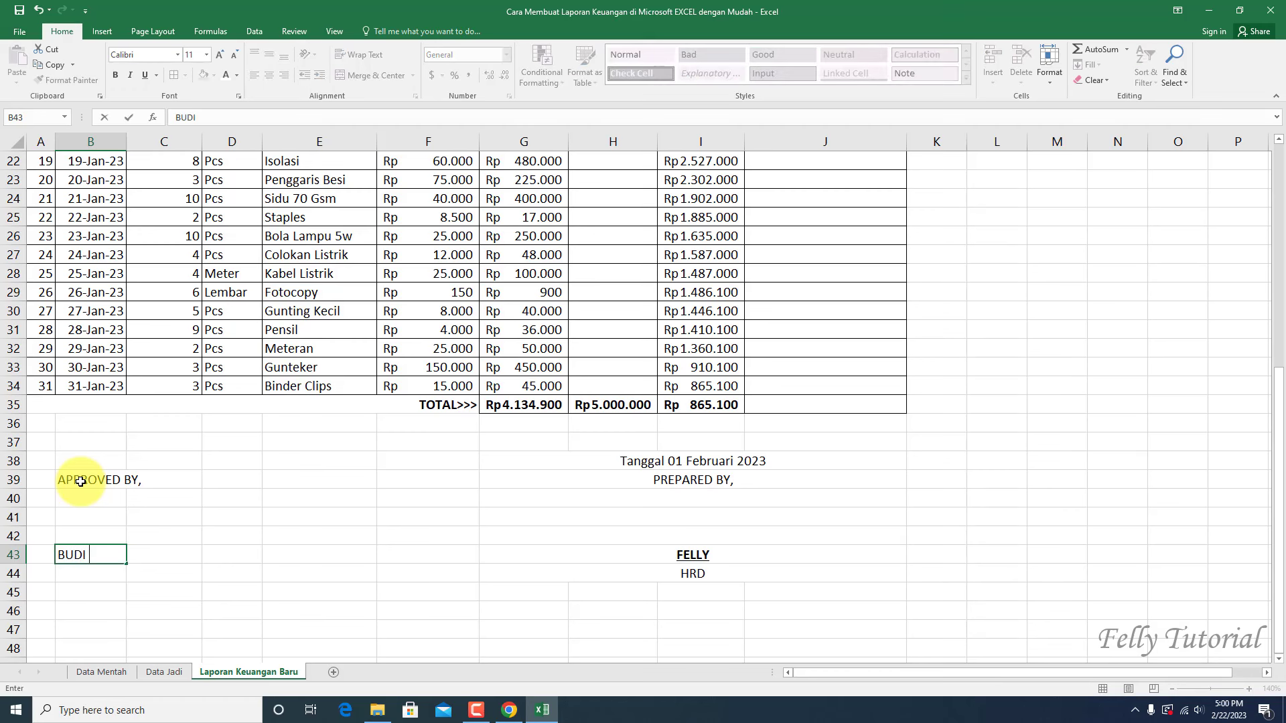
{"action": "type", "text": "OMO"}
{"action": "key", "text": "Return"}
{"action": "type", "text": "SITE"}
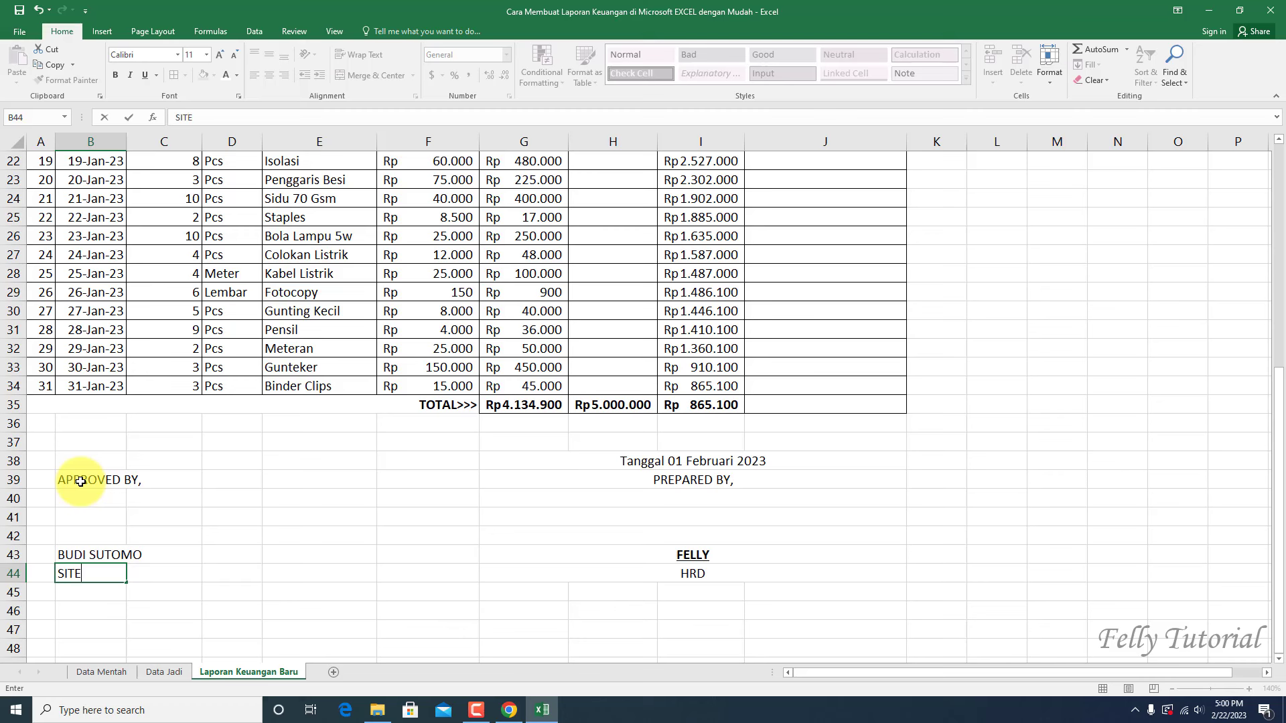
{"action": "type", "text": " MANAGER"}
{"action": "left_click", "coordinate": [195, 560]}
Step: Make the approver's name in B43 bold and underlined
{"action": "left_click", "coordinate": [100, 557]}
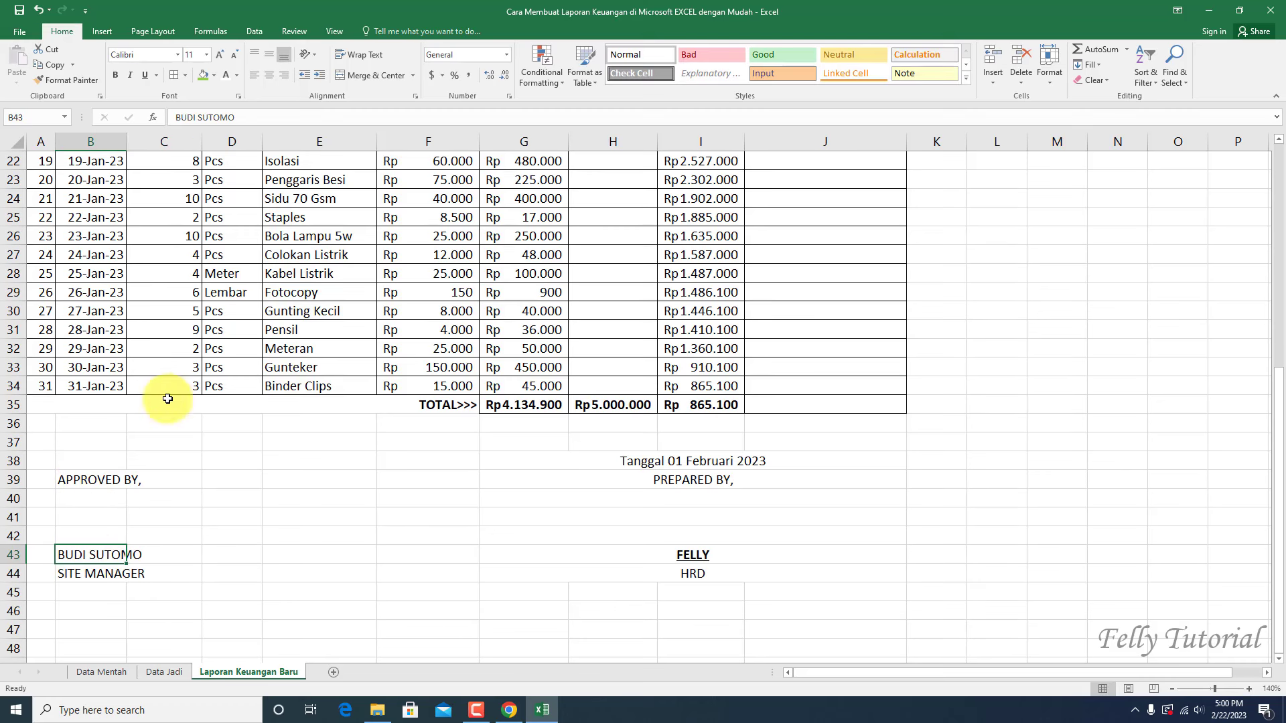
{"action": "left_click", "coordinate": [115, 74]}
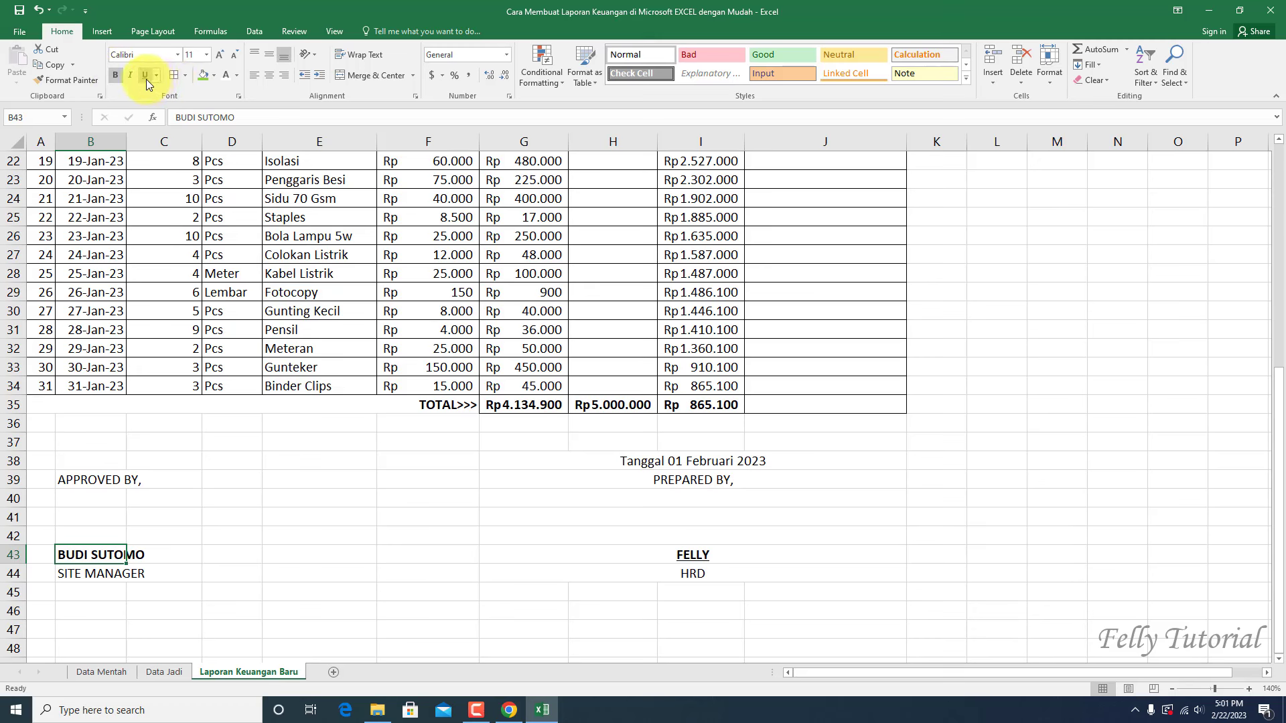
{"action": "left_click", "coordinate": [146, 75]}
Step: Merge each row of A39:E45 across the columns and centre the approval block
{"action": "left_click", "coordinate": [55, 479]}
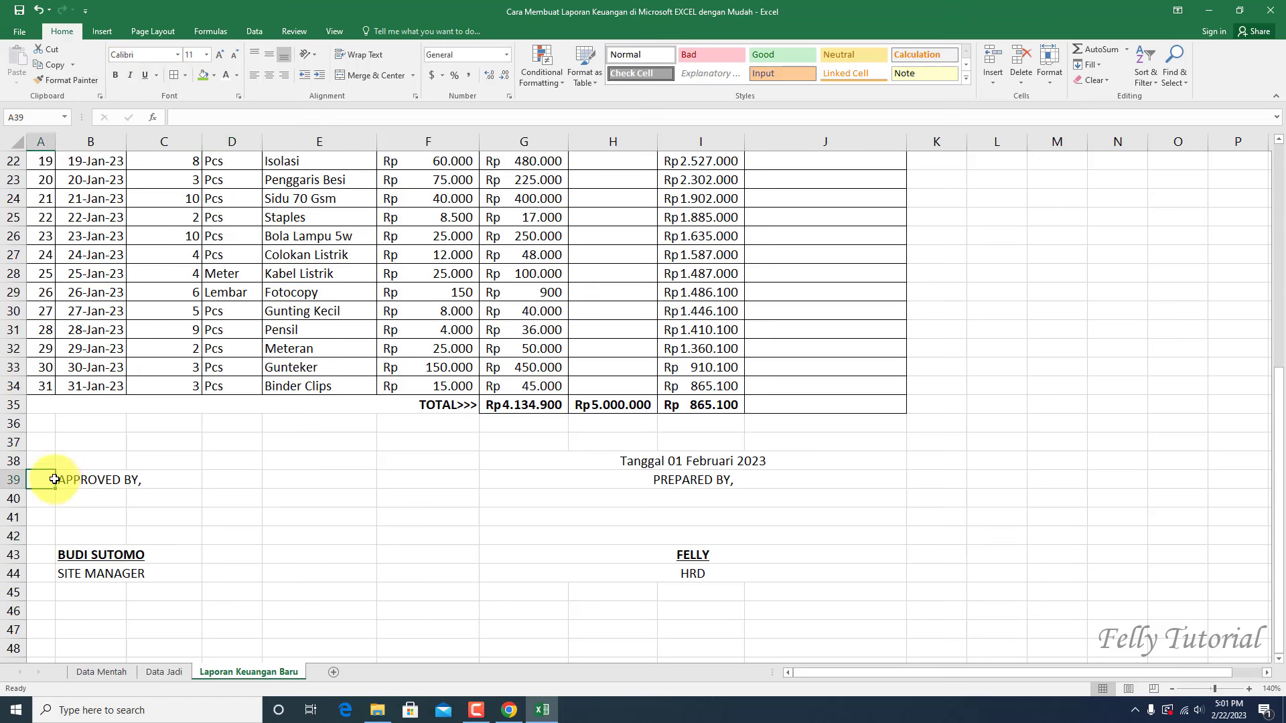
{"action": "left_click_drag", "start_coordinate": [55, 480], "coordinate": [289, 589]}
{"action": "left_click", "coordinate": [412, 75]}
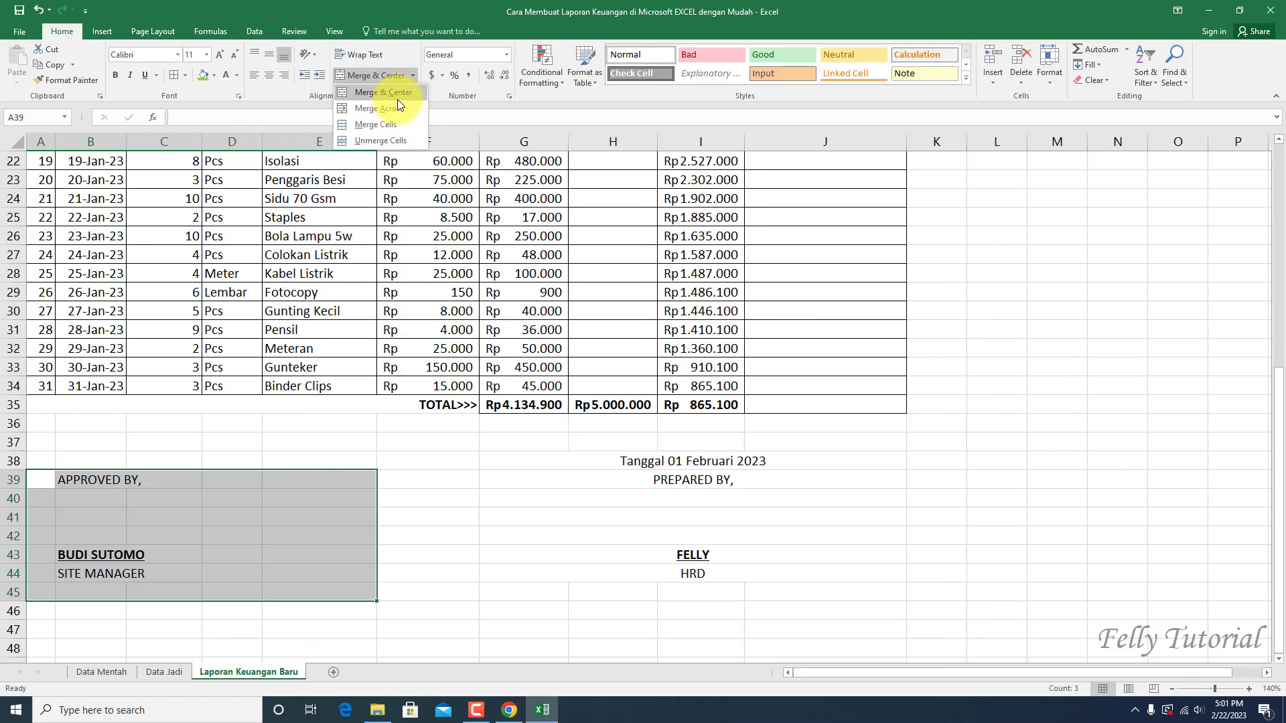
{"action": "left_click", "coordinate": [387, 108]}
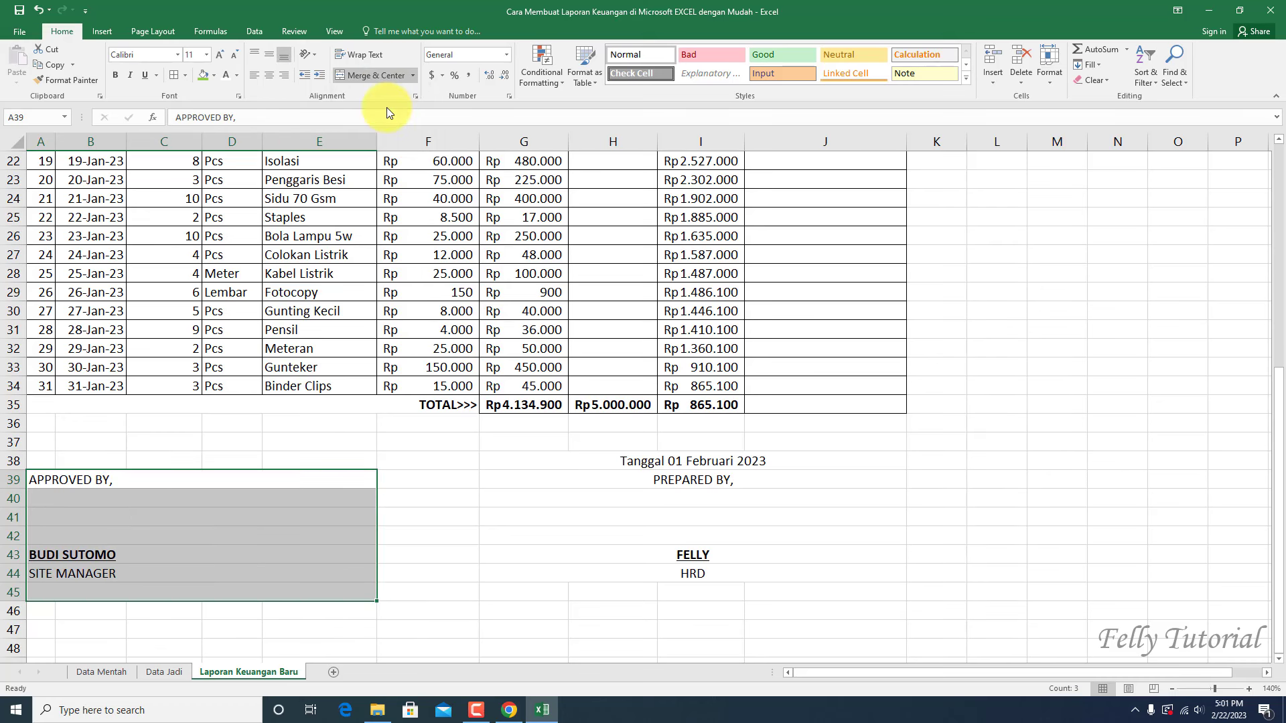
{"action": "left_click", "coordinate": [267, 75]}
Step: AutoFit columns I and J so SALDO balances and the 'Pemasukan di Minggu ke 2' note fit
{"action": "left_click", "coordinate": [523, 423]}
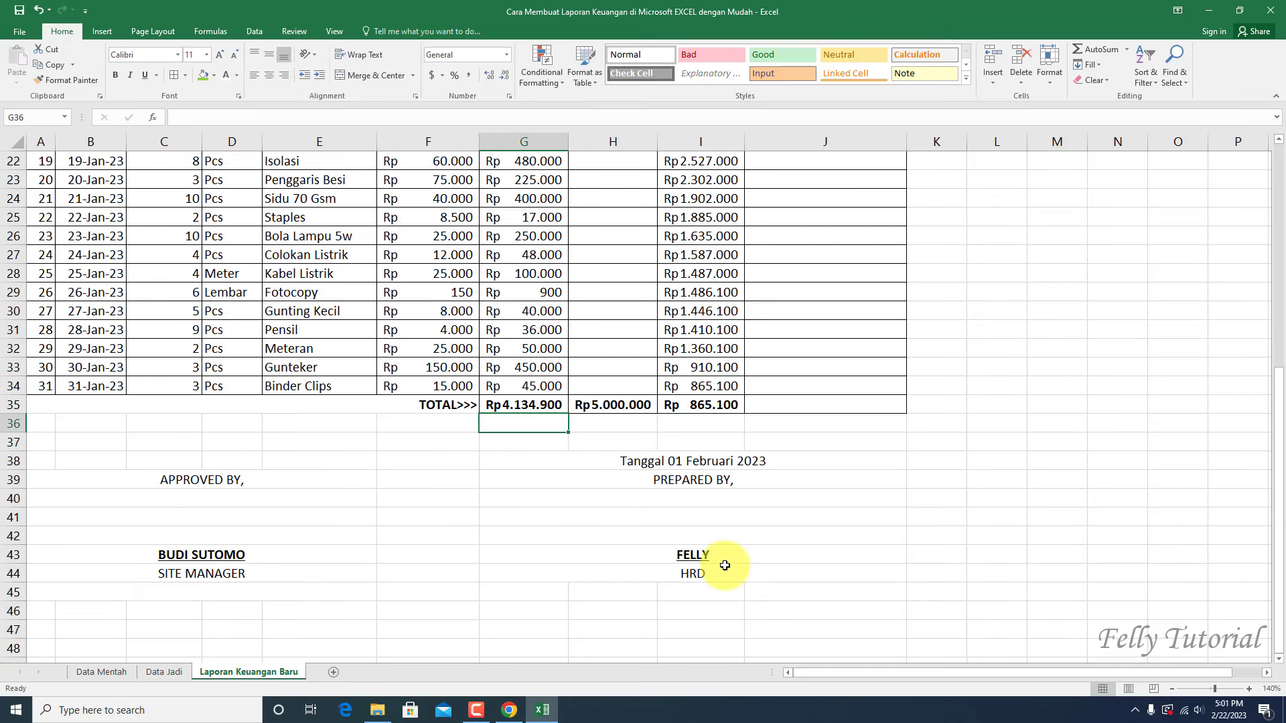
{"action": "scroll", "coordinate": [724, 565], "scroll_direction": "up", "scroll_amount": 4}
{"action": "scroll", "coordinate": [730, 536], "scroll_direction": "up", "scroll_amount": 3}
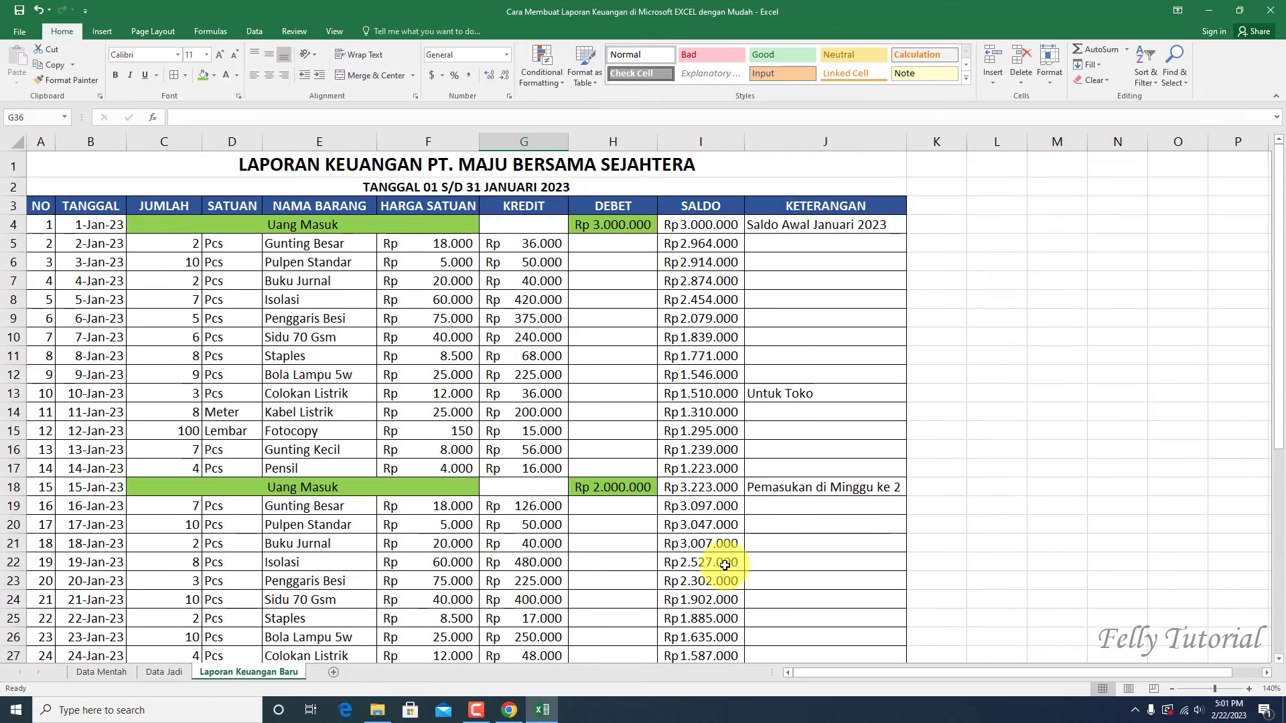
{"action": "left_click", "coordinate": [1170, 689]}
{"action": "left_click", "coordinate": [1169, 689]}
{"action": "left_click", "coordinate": [1170, 689]}
{"action": "left_click", "coordinate": [1170, 689]}
{"action": "left_click", "coordinate": [1170, 689]}
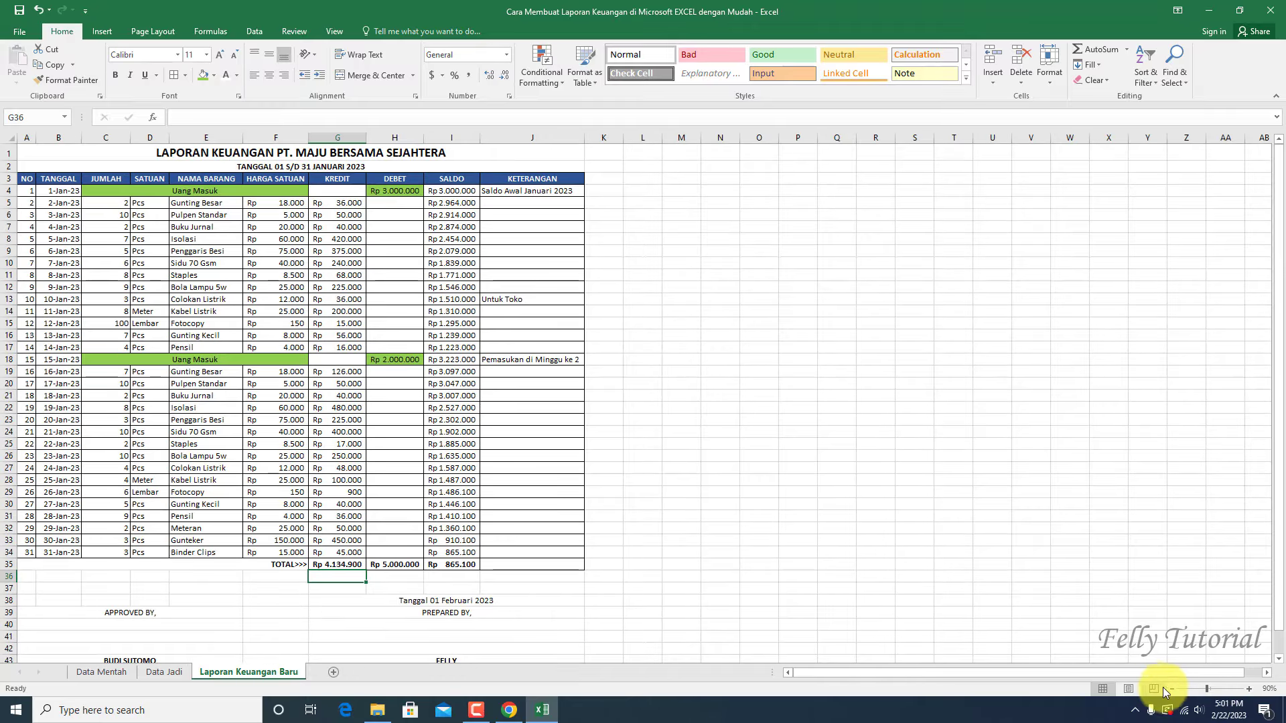
{"action": "left_click", "coordinate": [1170, 689]}
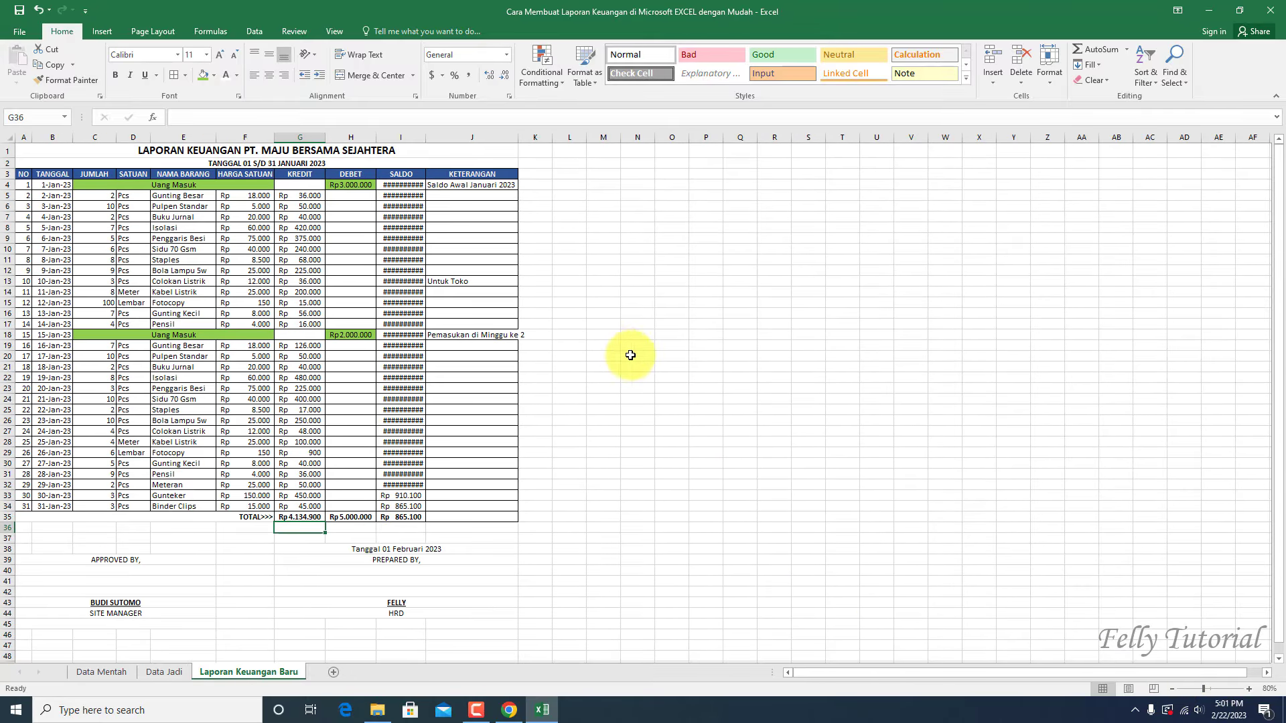
{"action": "double_click", "coordinate": [427, 139]}
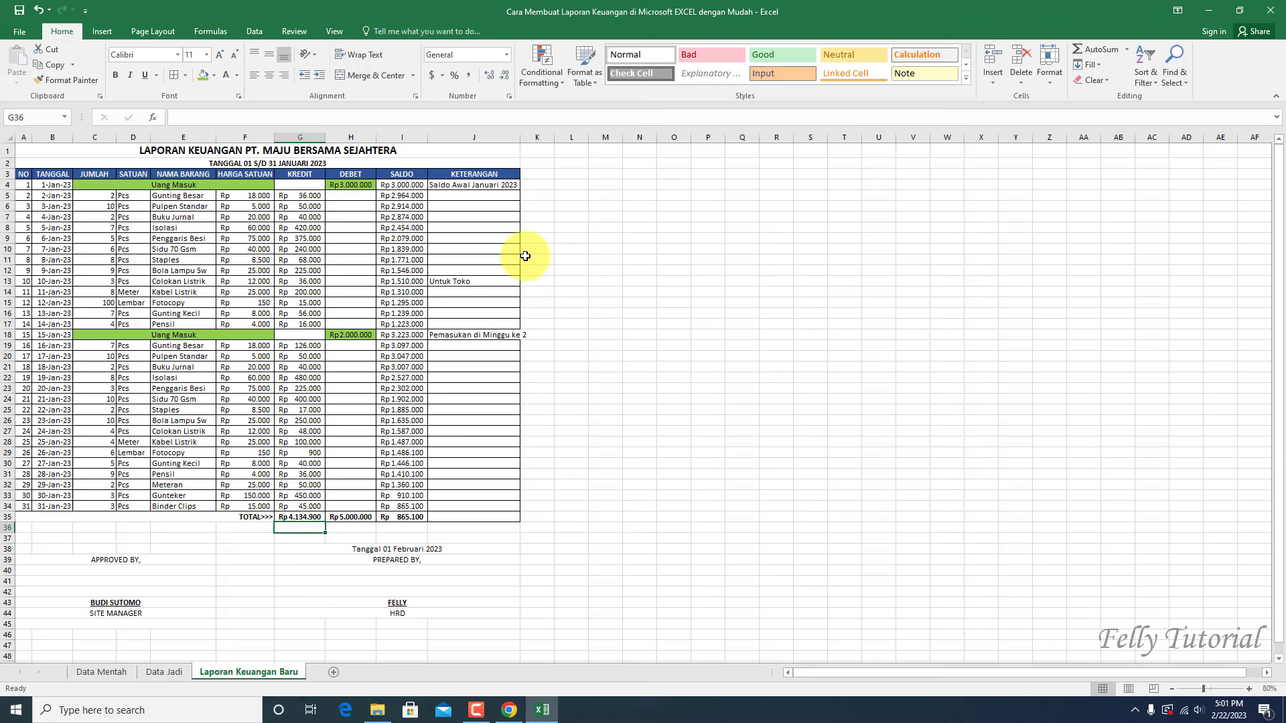
{"action": "double_click", "coordinate": [518, 136]}
{"action": "left_click", "coordinate": [583, 292]}
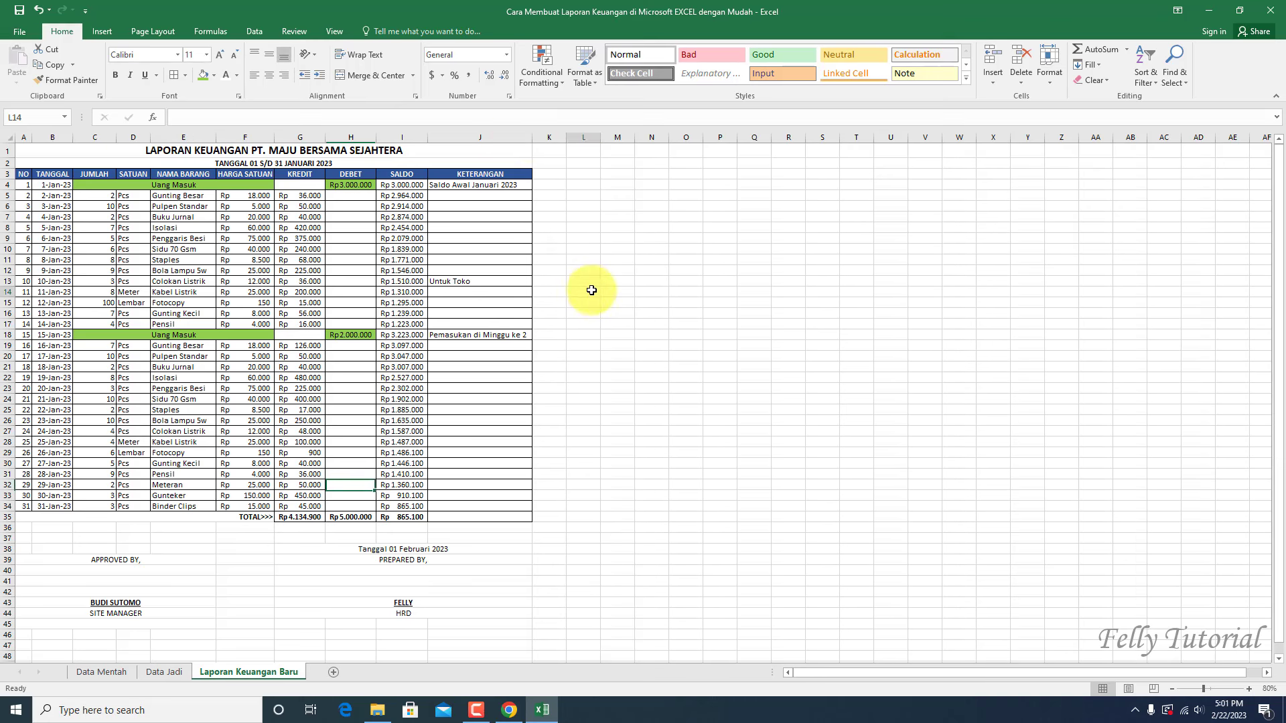
{"action": "left_click", "coordinate": [204, 152]}
{"action": "scroll", "coordinate": [353, 355], "scroll_direction": "down", "scroll_amount": 2}
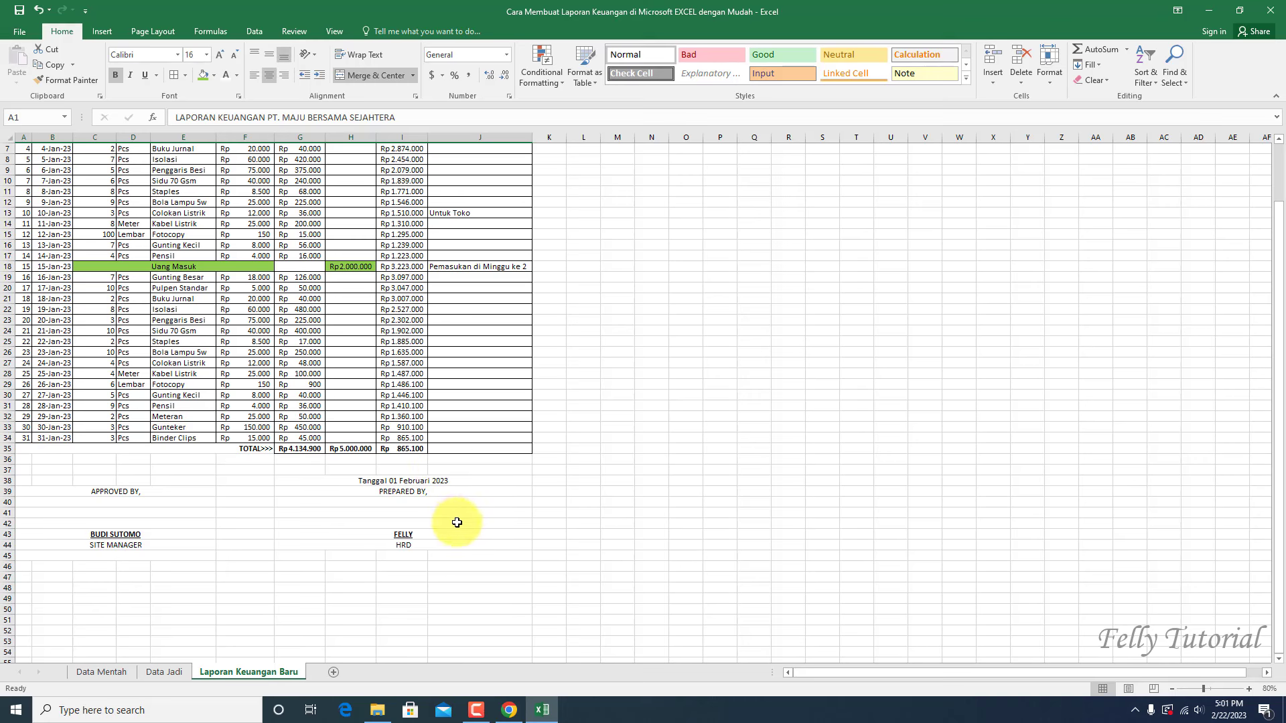
Step: Set A1:J44, from the title through both signature blocks, as the print area
{"action": "left_click", "coordinate": [467, 544], "text": "shift"}
{"action": "scroll", "coordinate": [450, 473], "scroll_direction": "up", "scroll_amount": 1}
{"action": "scroll", "coordinate": [451, 473], "scroll_direction": "up", "scroll_amount": 1}
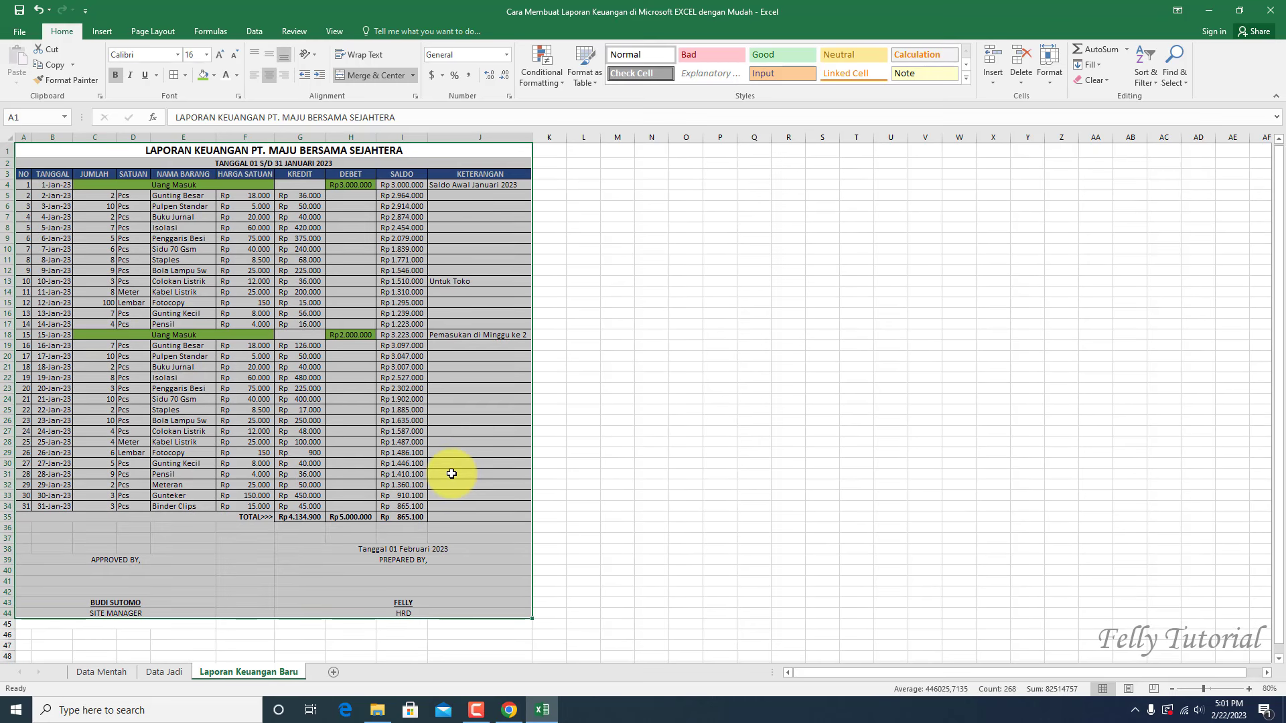
{"action": "left_click", "coordinate": [157, 30]}
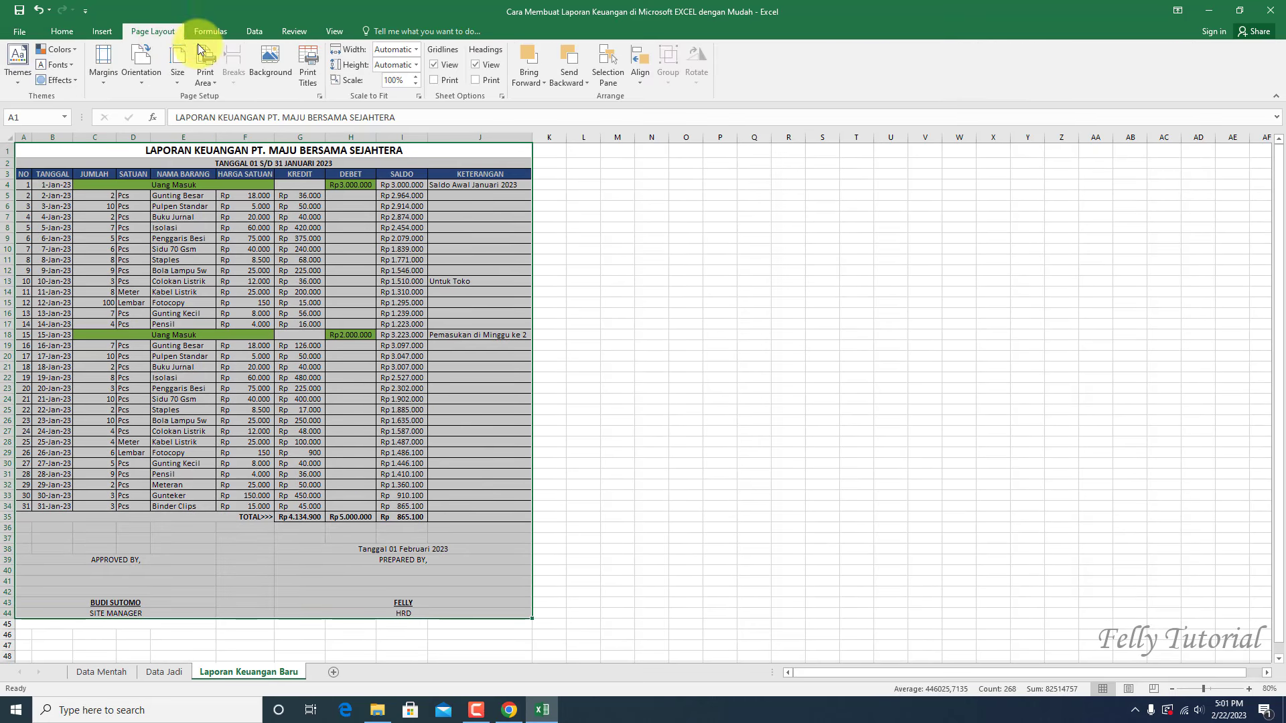
{"action": "left_click", "coordinate": [204, 83]}
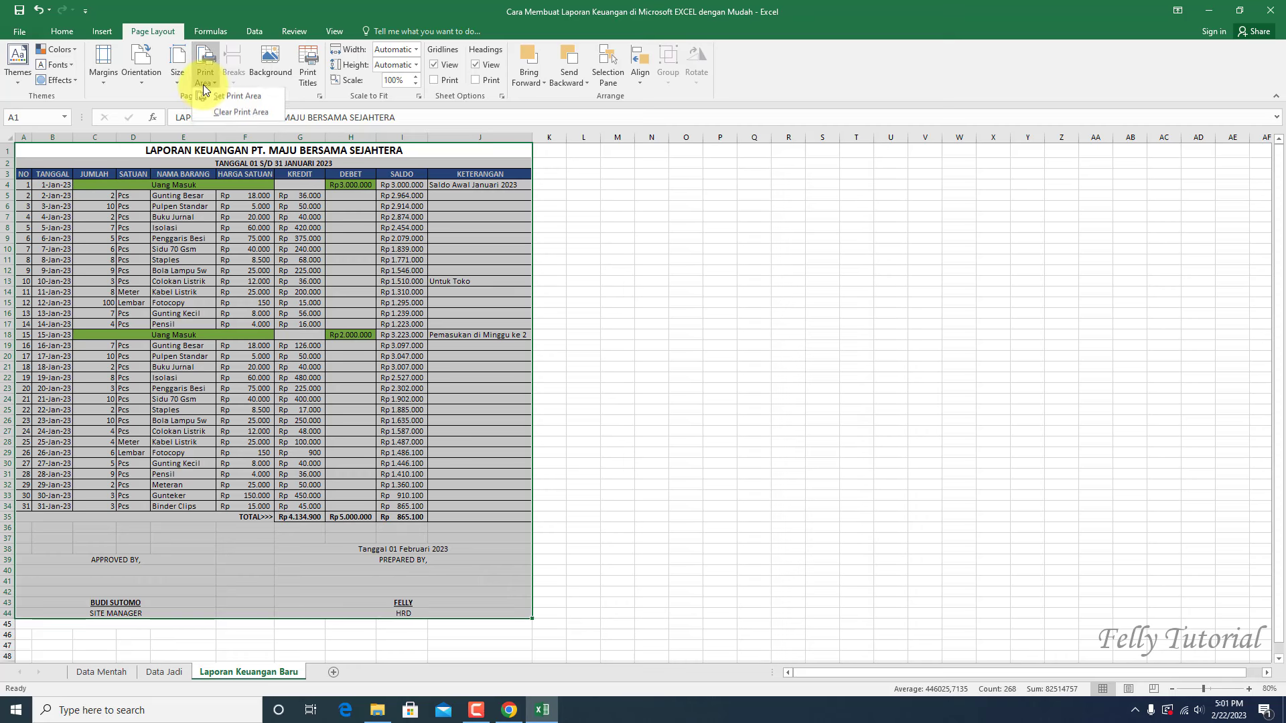
{"action": "left_click", "coordinate": [241, 97]}
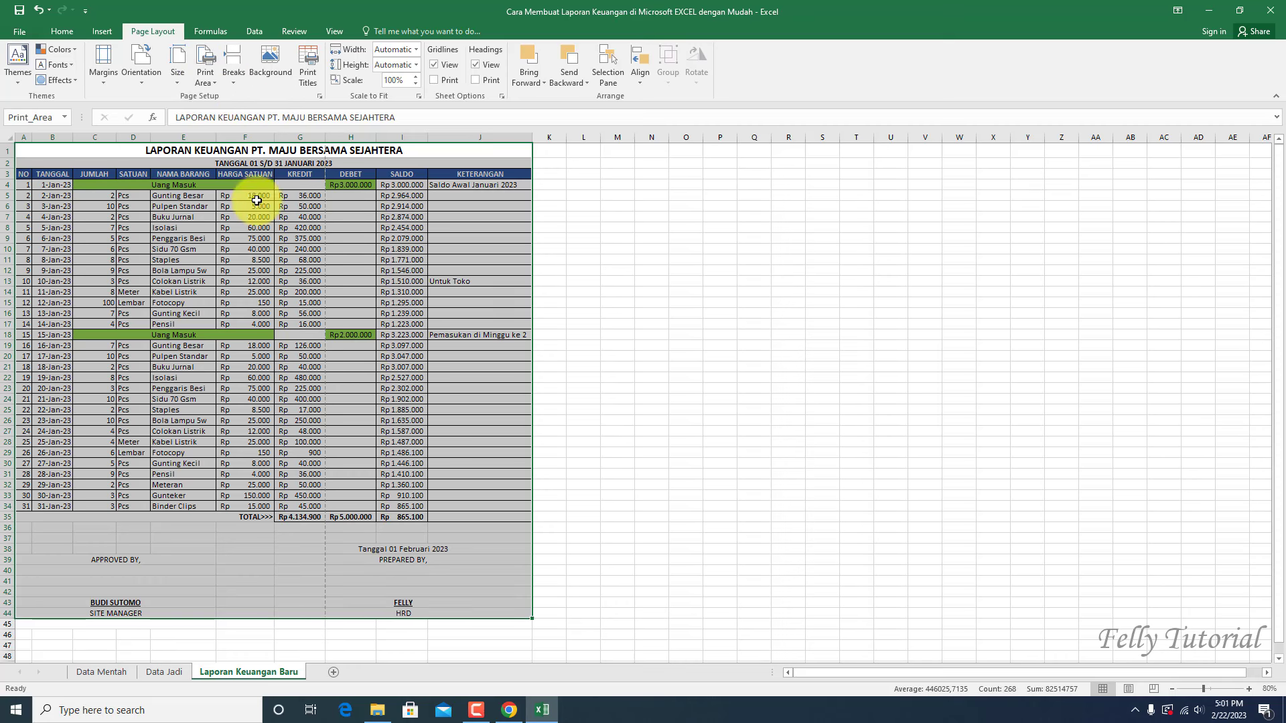
Step: Open the print preview and switch the page orientation to Landscape
{"action": "left_click", "coordinate": [20, 31]}
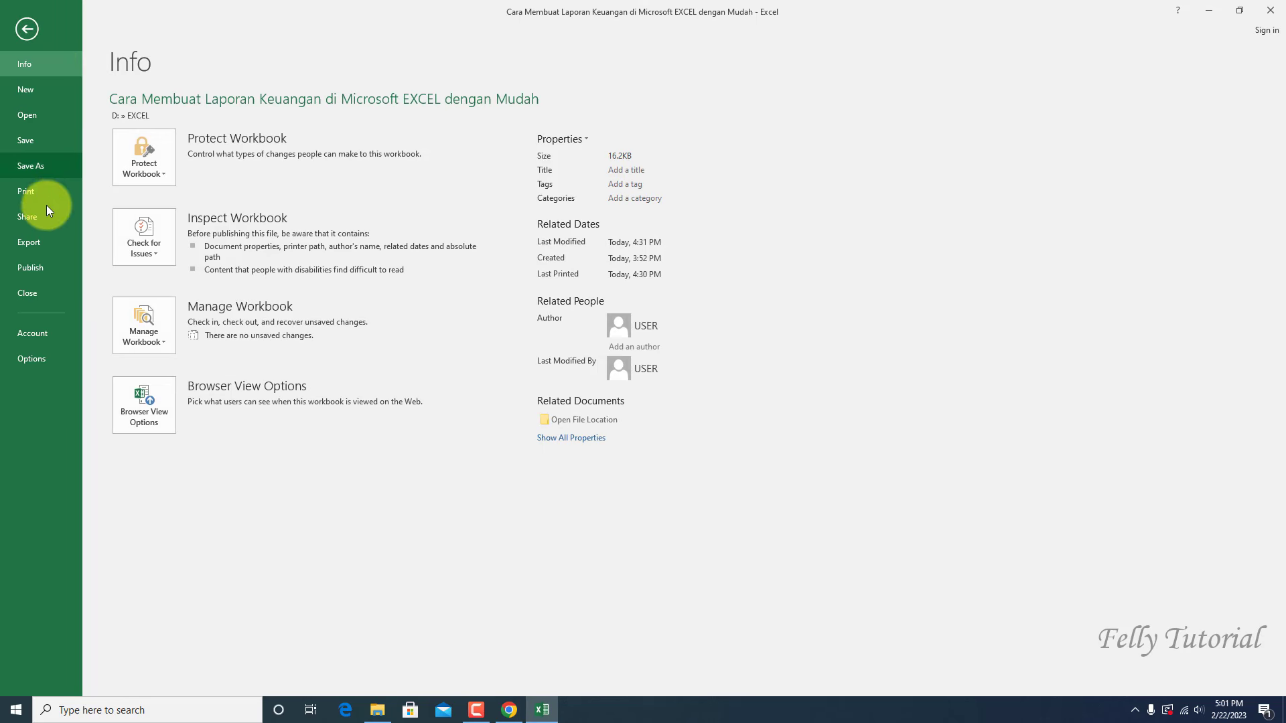
{"action": "left_click", "coordinate": [31, 191]}
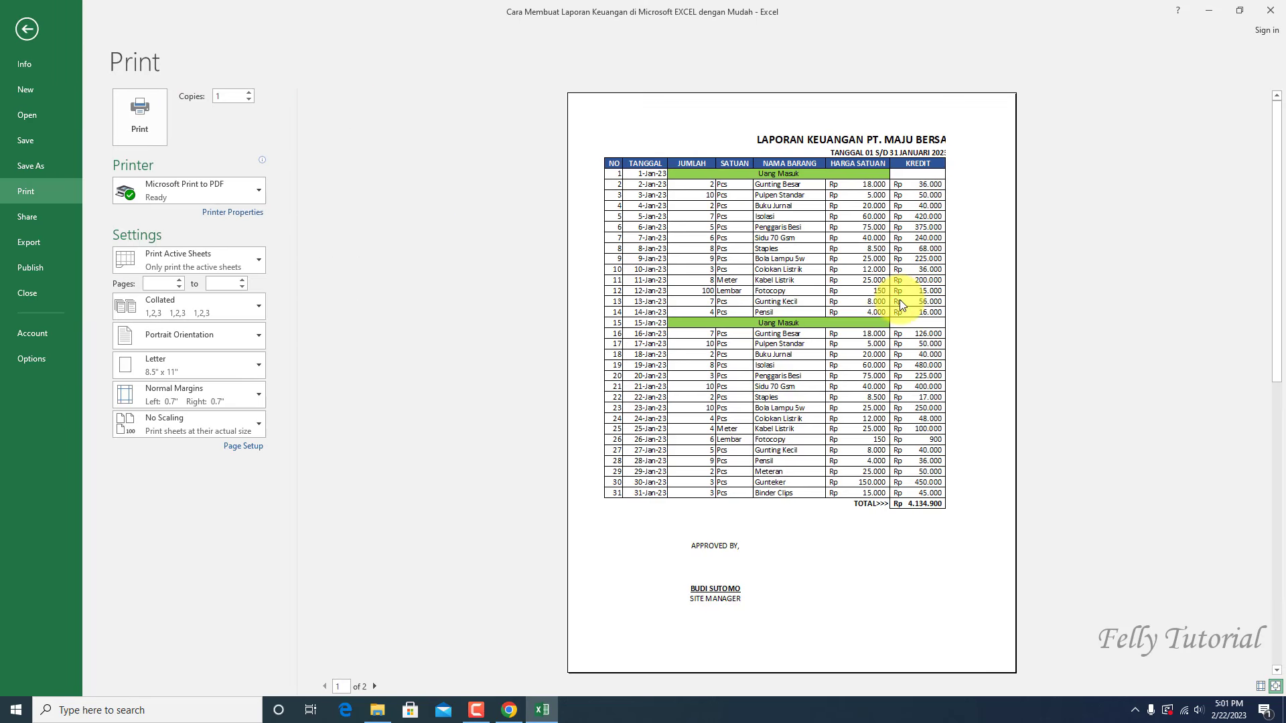
{"action": "left_click", "coordinate": [254, 342]}
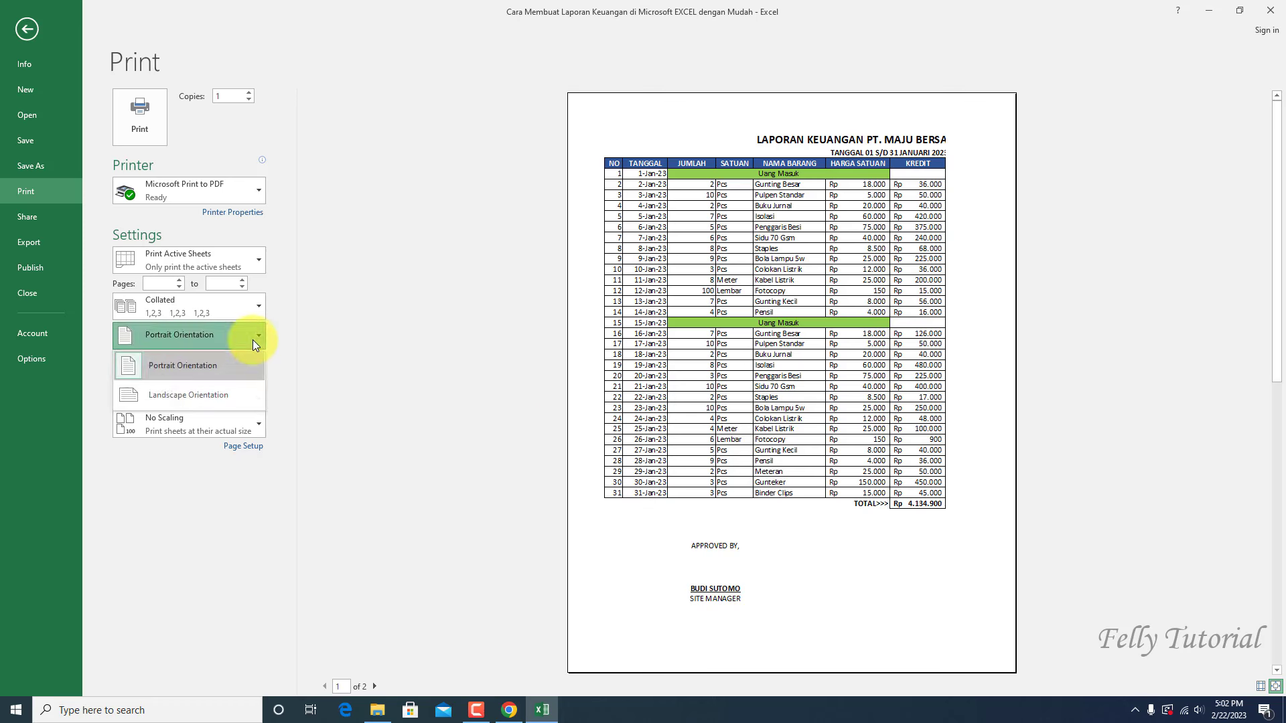
{"action": "left_click", "coordinate": [219, 395]}
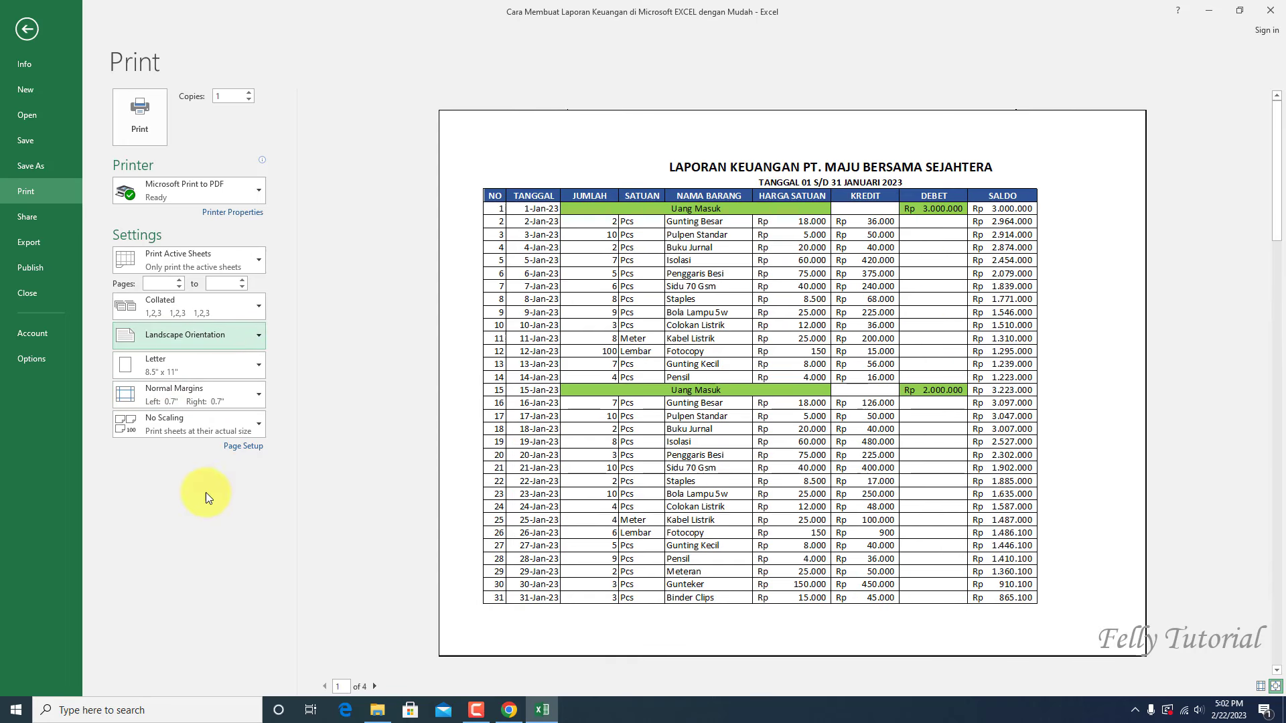
Step: Adjust the Page Setup scaling (90%) so the report fits one landscape page
{"action": "left_click", "coordinate": [243, 446]}
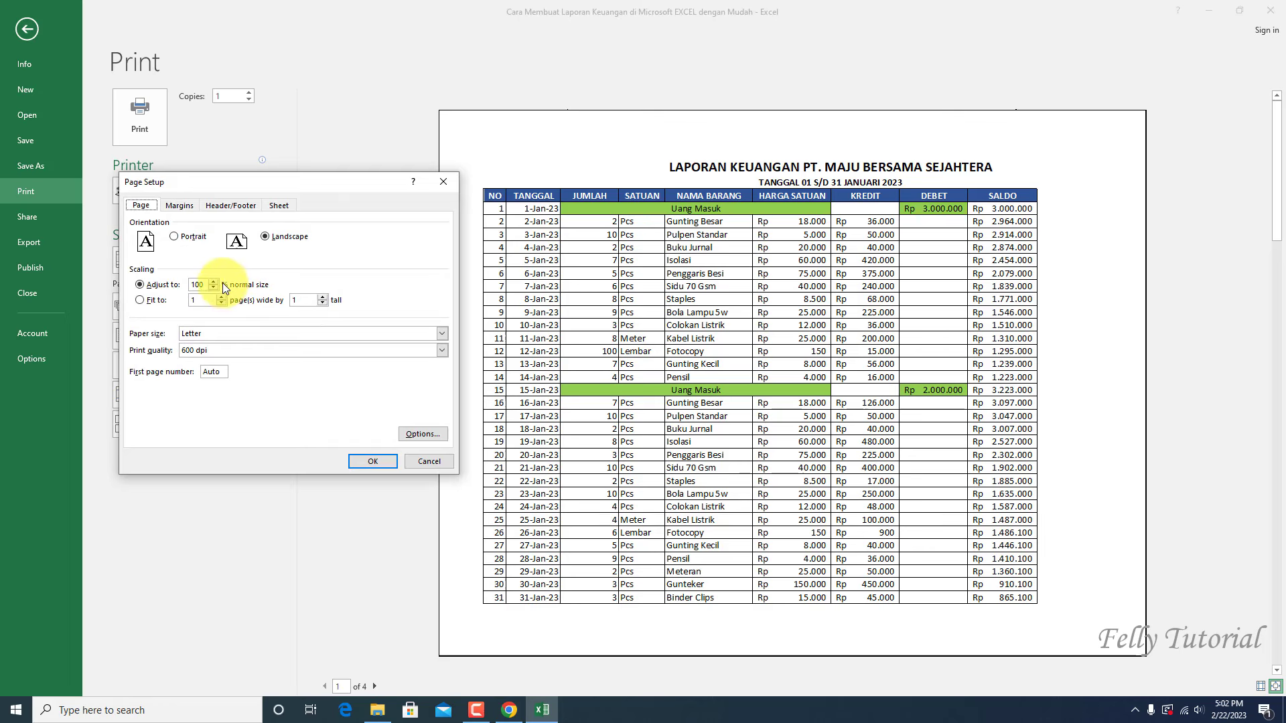
{"action": "left_click", "coordinate": [212, 288]}
{"action": "left_click", "coordinate": [375, 461]}
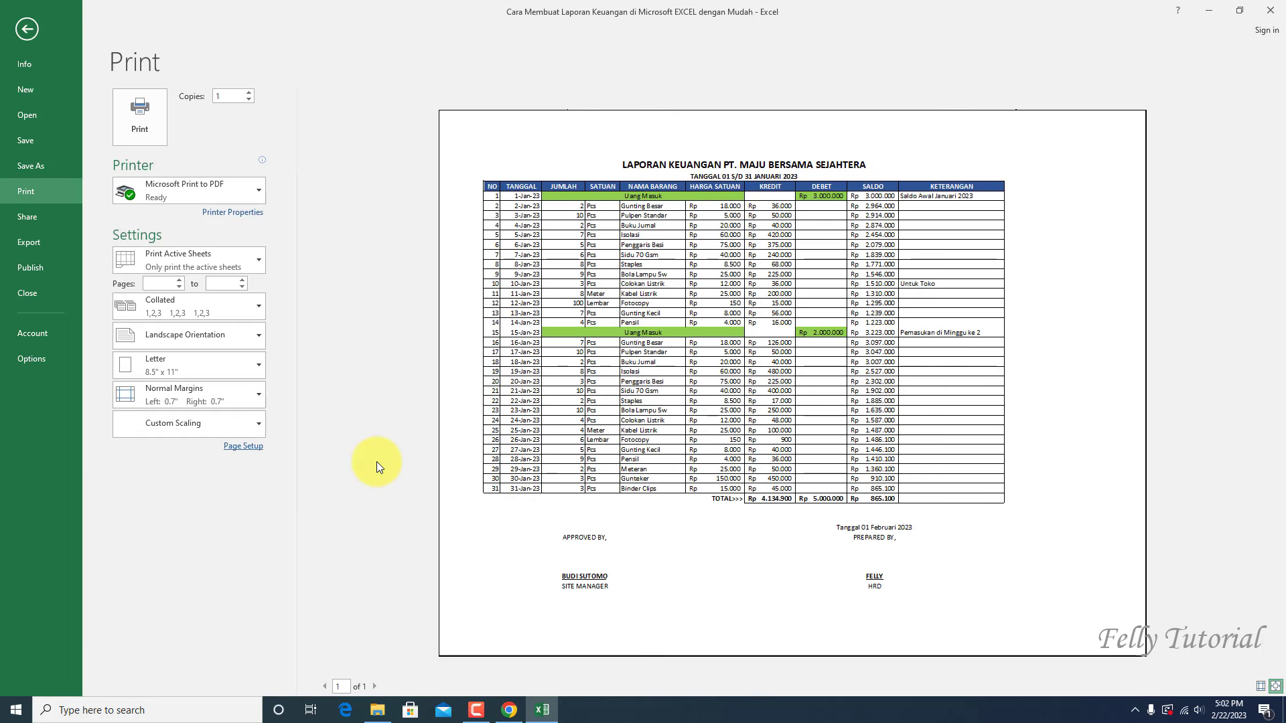
{"action": "left_click", "coordinate": [246, 447]}
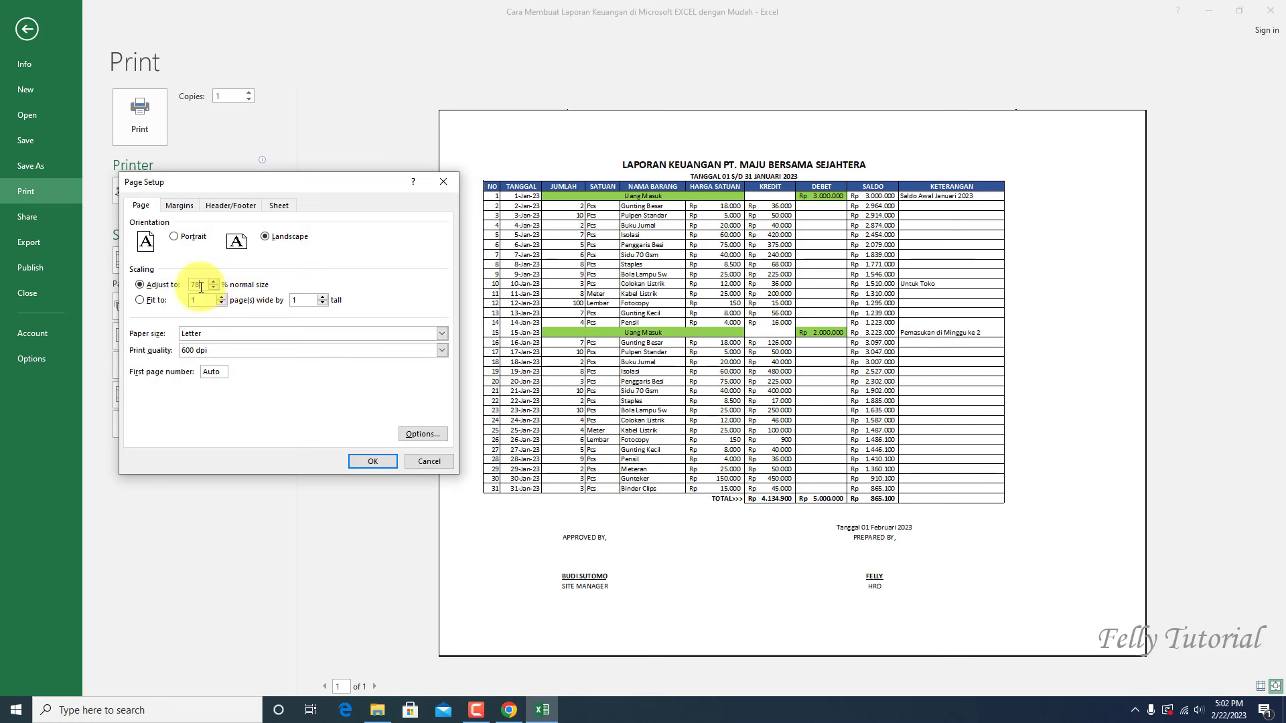
{"action": "left_click", "coordinate": [373, 462]}
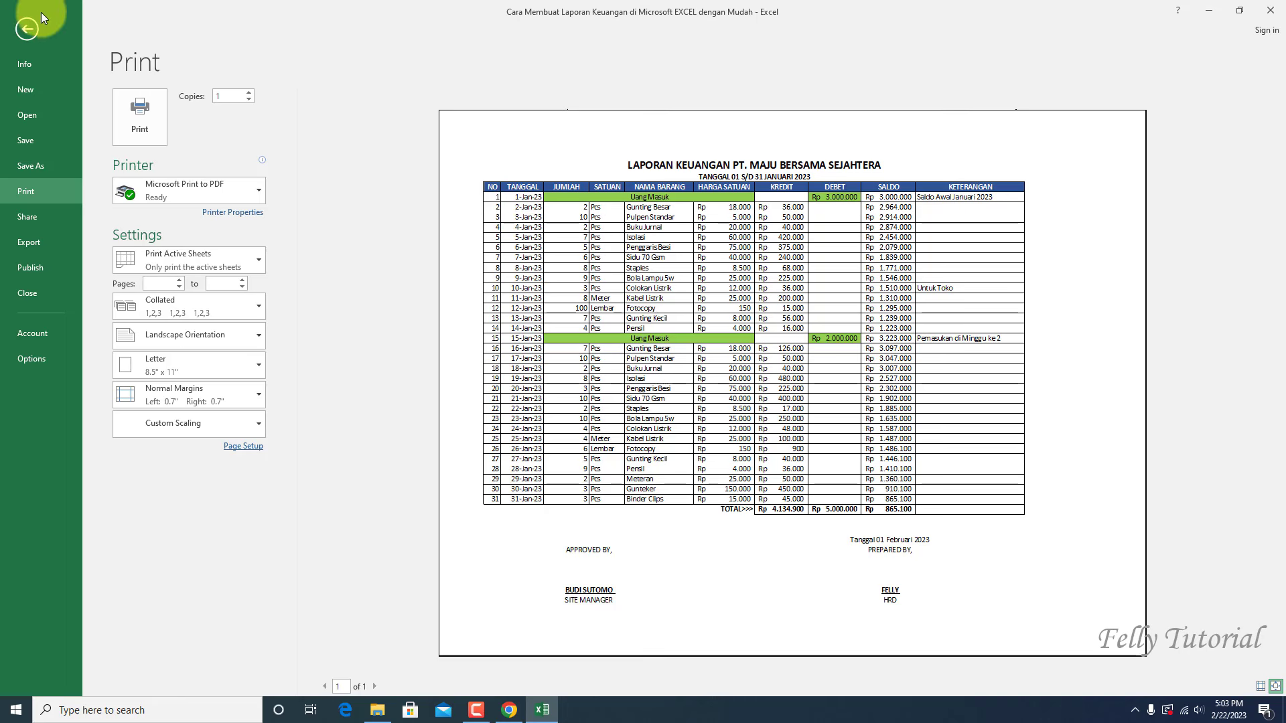
Step: Centre the JUMLAH and SATUAN values in C5:D17 and C19:D34
{"action": "left_click", "coordinate": [23, 31]}
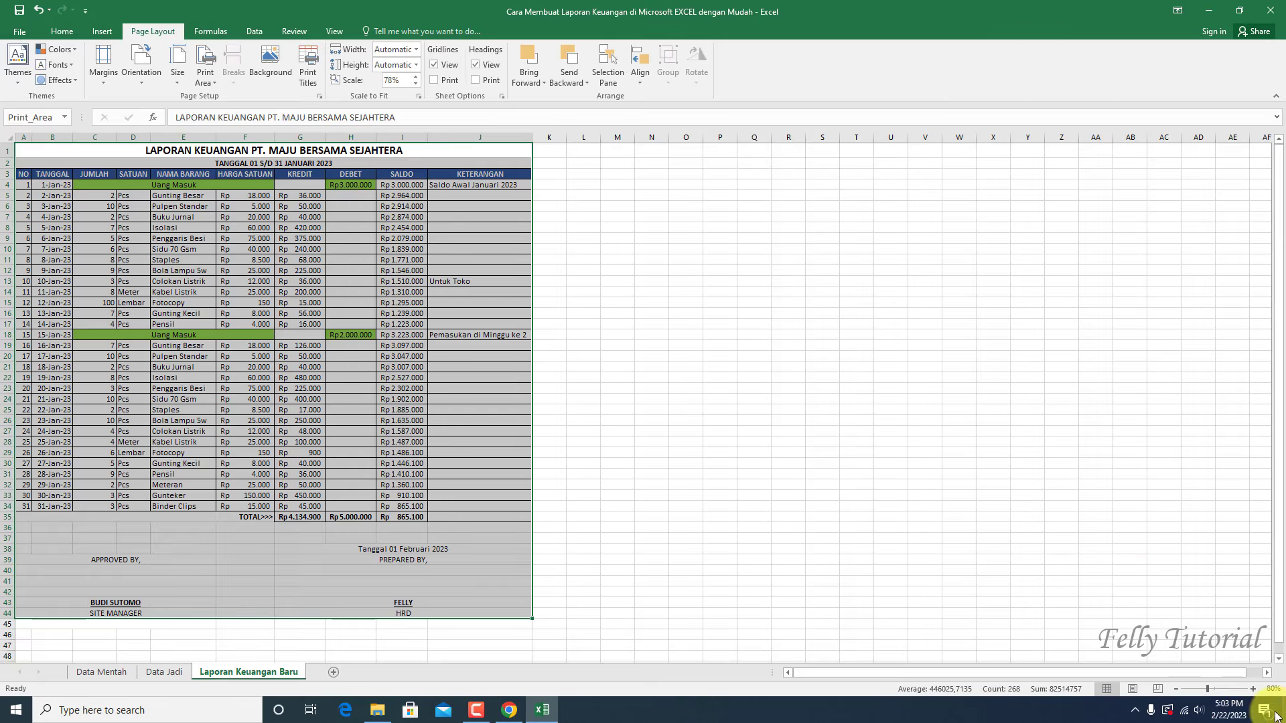
{"action": "left_click_drag", "start_coordinate": [100, 195], "coordinate": [146, 324]}
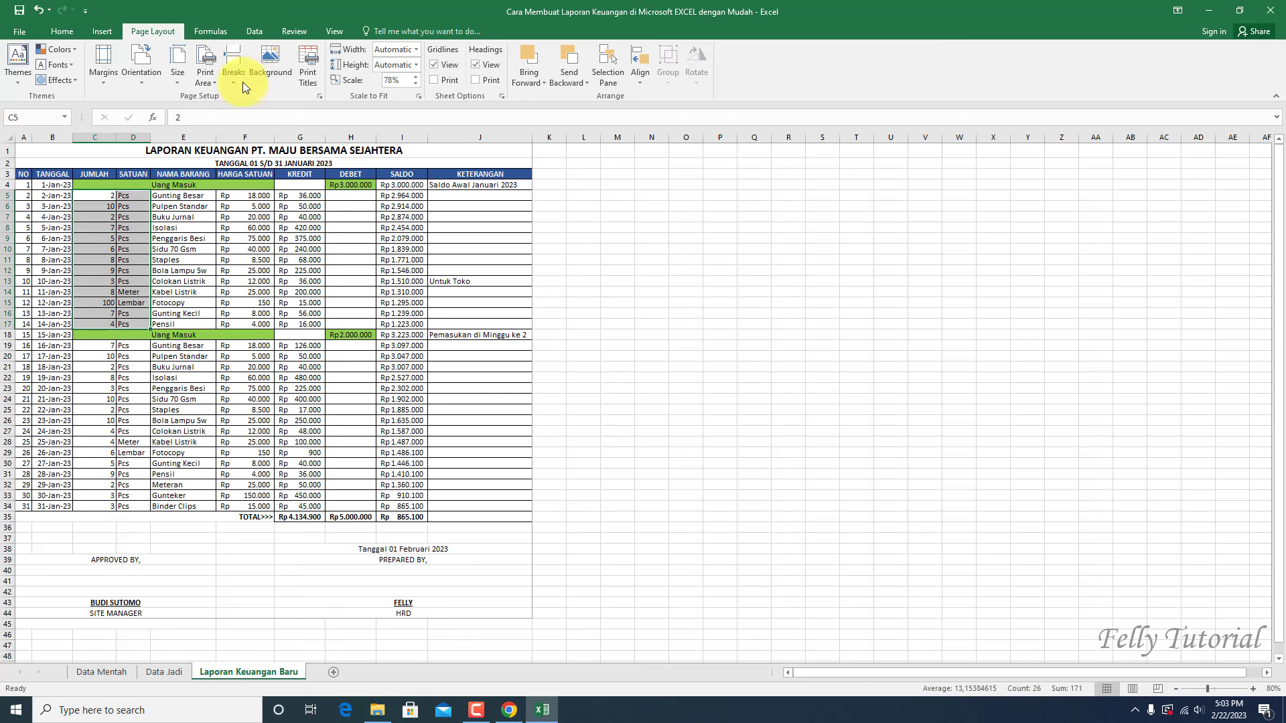
{"action": "left_click", "coordinate": [59, 31]}
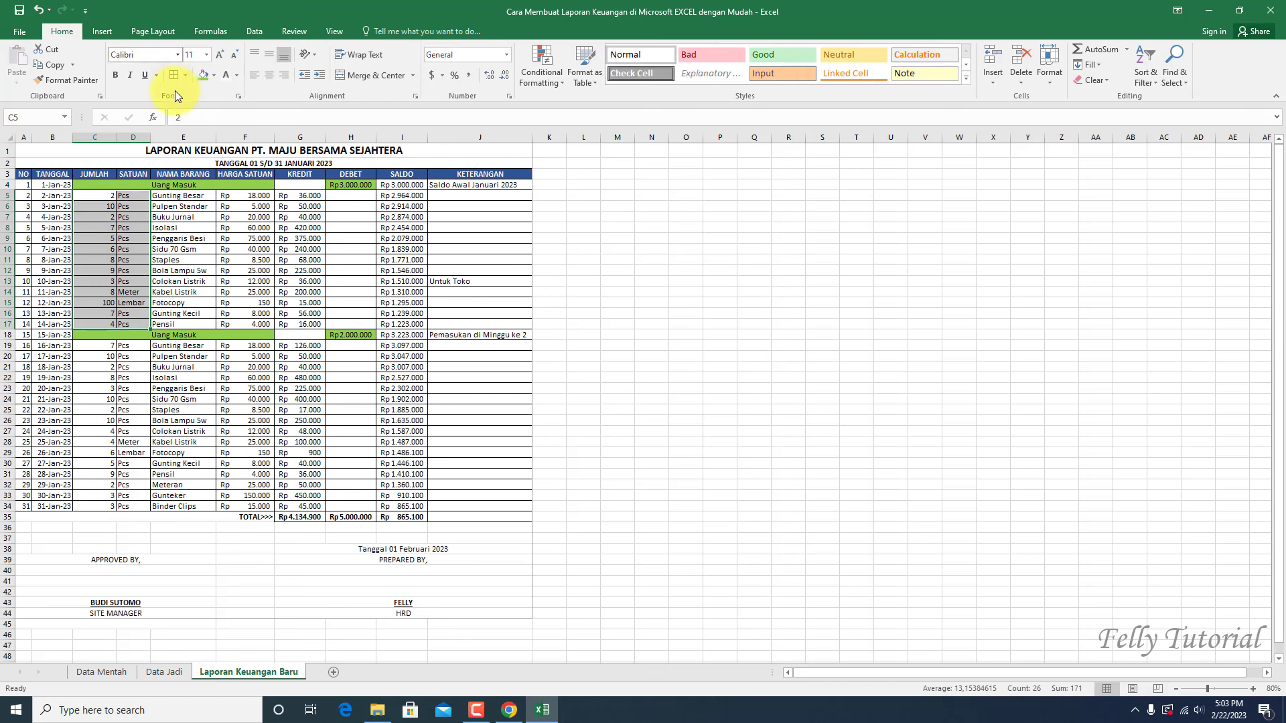
{"action": "left_click", "coordinate": [269, 76]}
{"action": "left_click", "coordinate": [201, 389]}
{"action": "left_click_drag", "start_coordinate": [97, 349], "coordinate": [134, 506]}
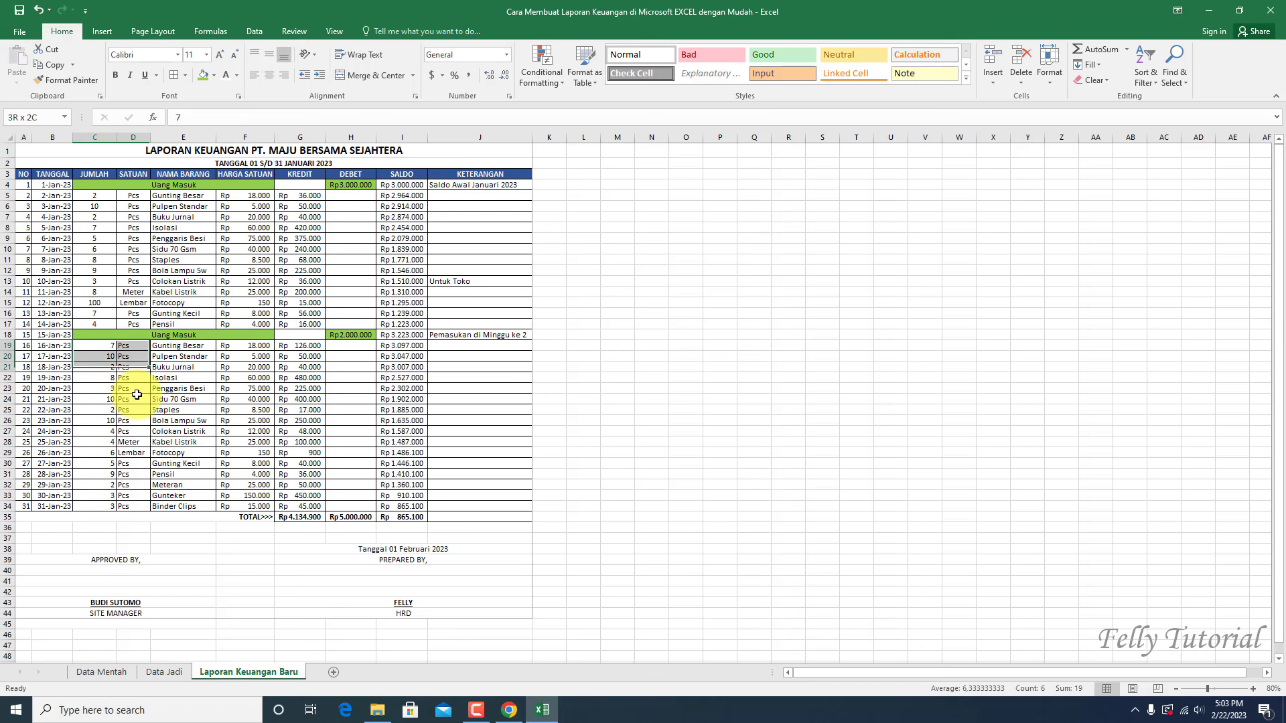
{"action": "left_click", "coordinate": [269, 75]}
{"action": "left_click", "coordinate": [181, 271]}
Step: Centre the NO and TANGGAL values in A4:B34 and reopen the print preview
{"action": "left_click_drag", "start_coordinate": [22, 190], "coordinate": [44, 507]}
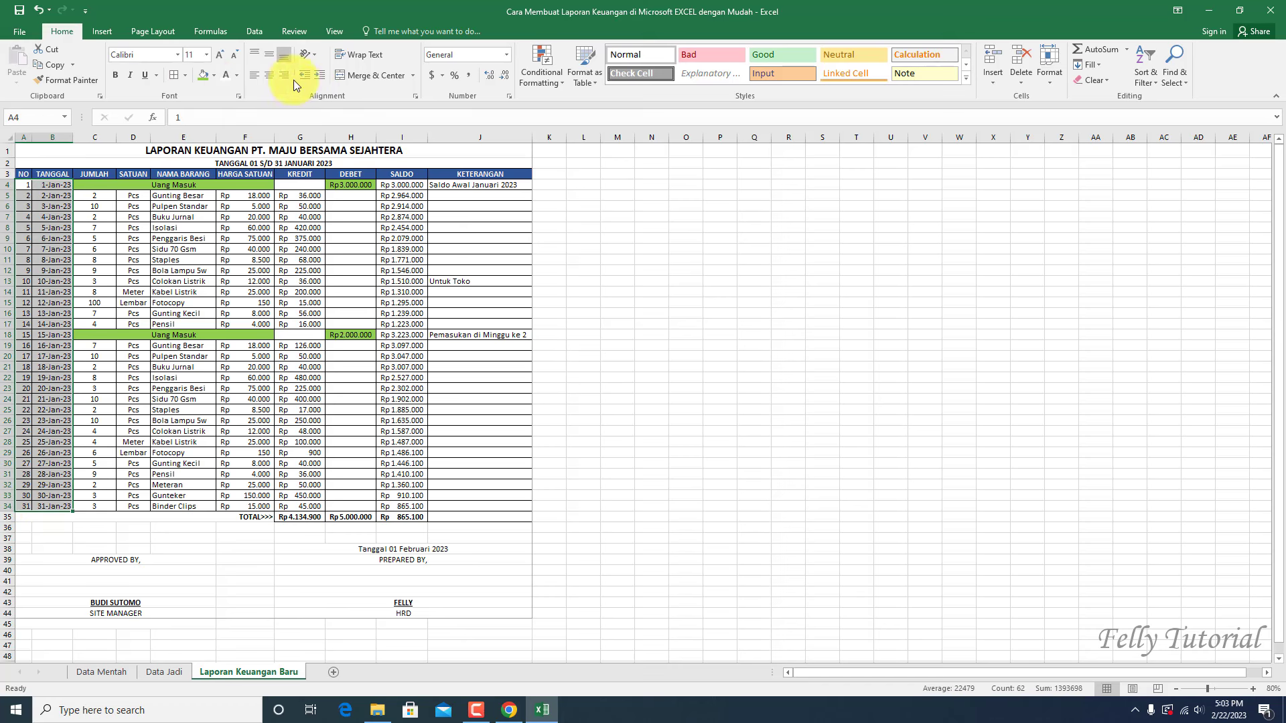
{"action": "left_click", "coordinate": [275, 74]}
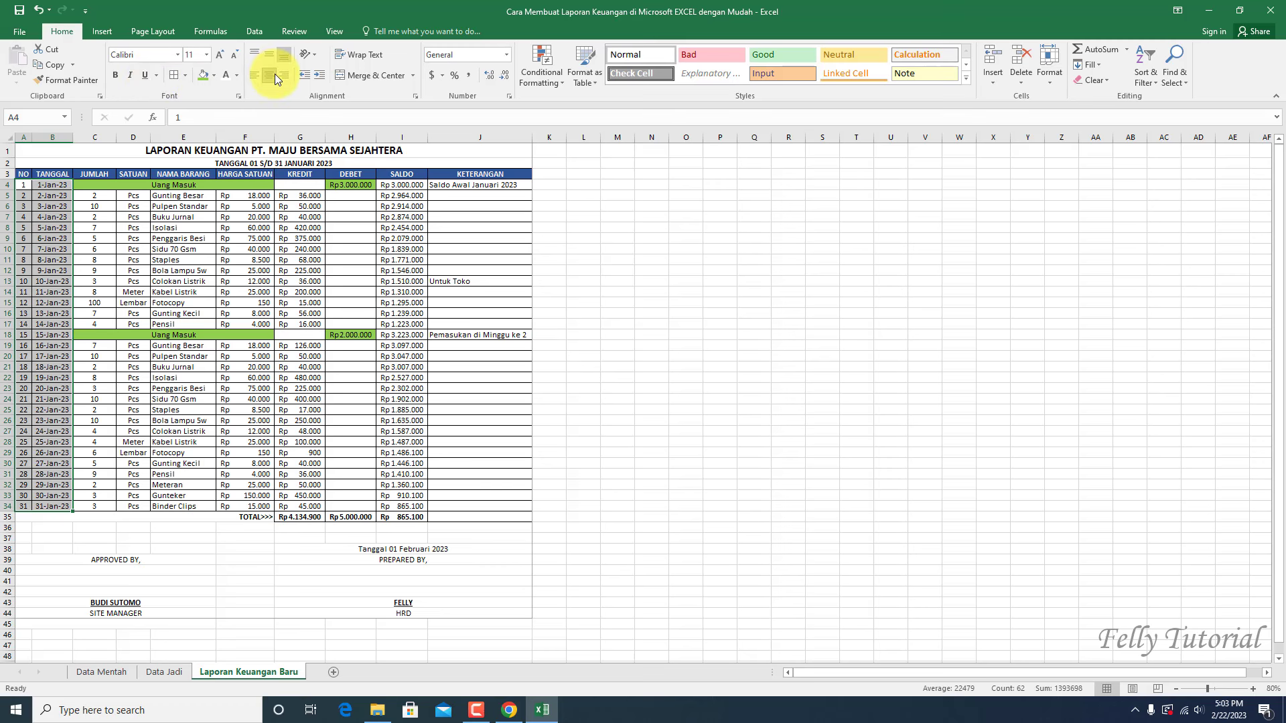
{"action": "left_click", "coordinate": [348, 281]}
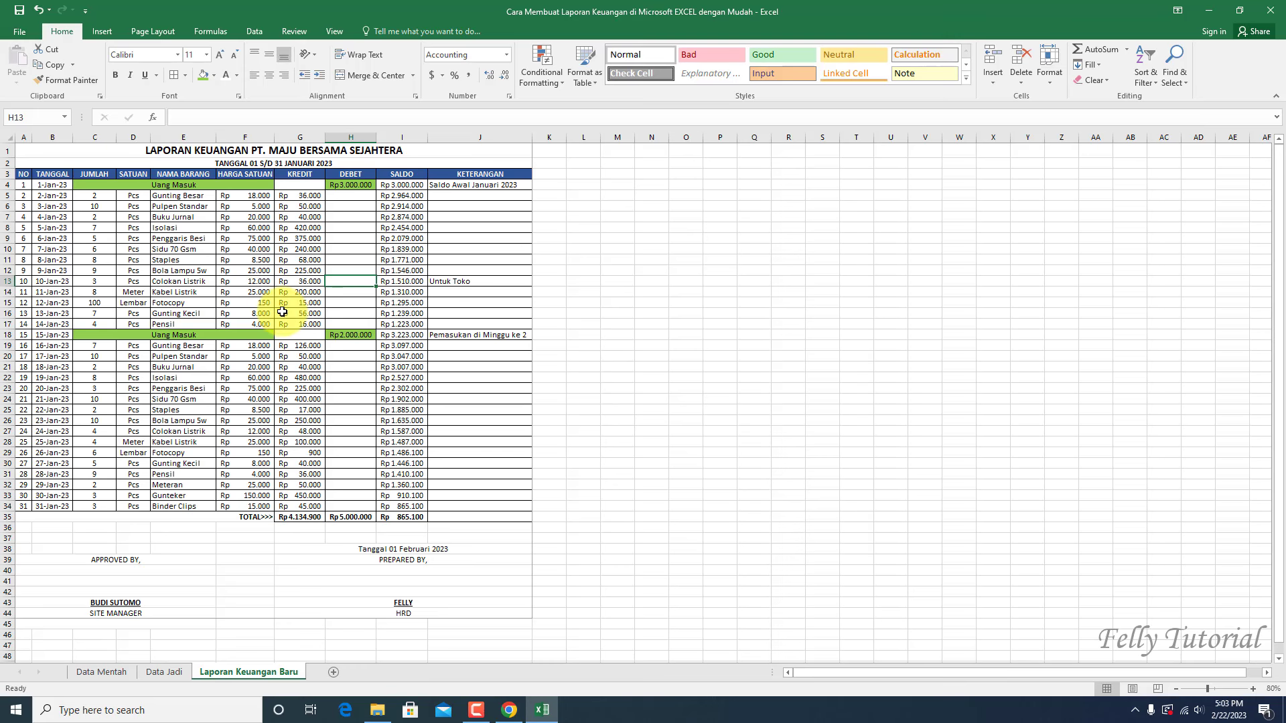
{"action": "key", "text": "ctrl+p"}
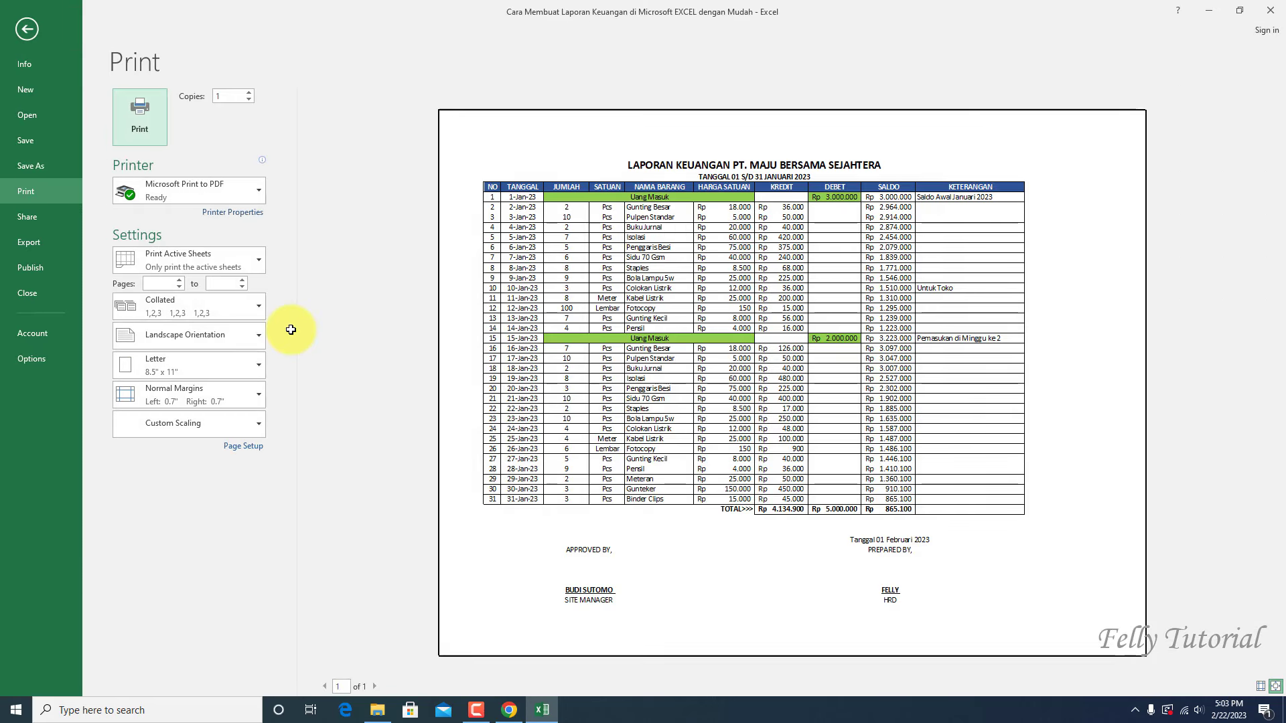